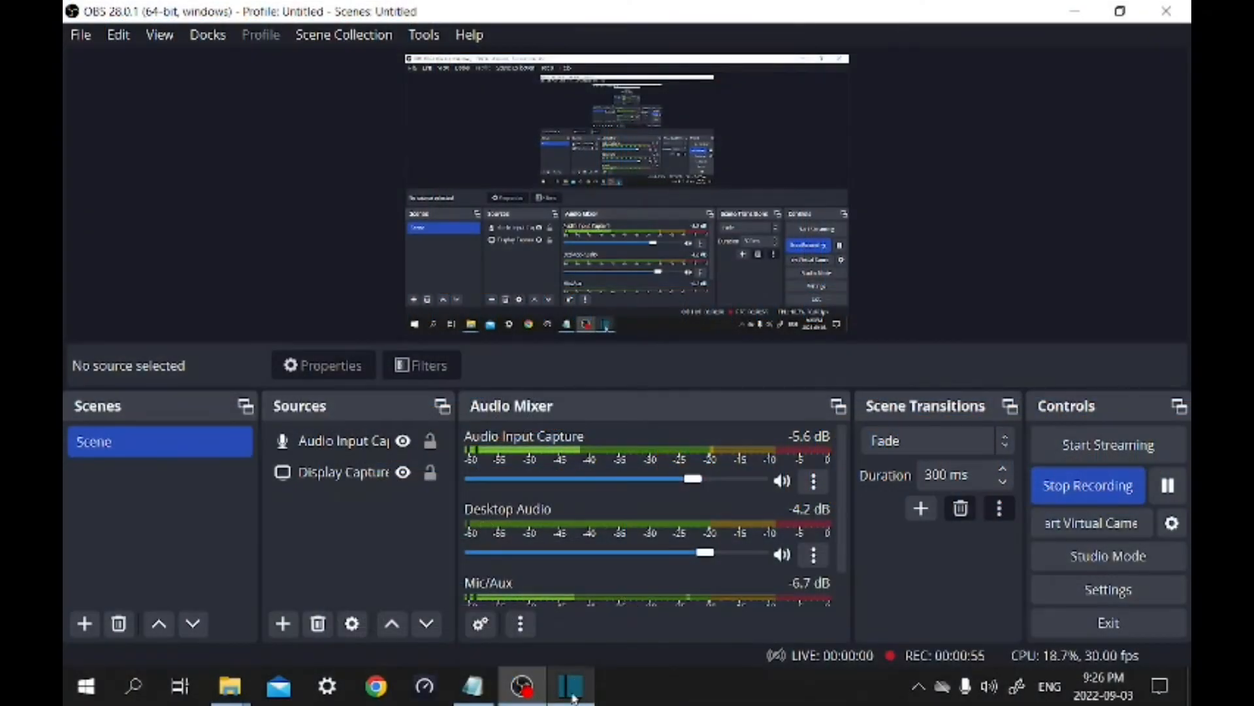
Step: Switch to Shotcut and look through the video modes available for a new project
left_click(572, 692)
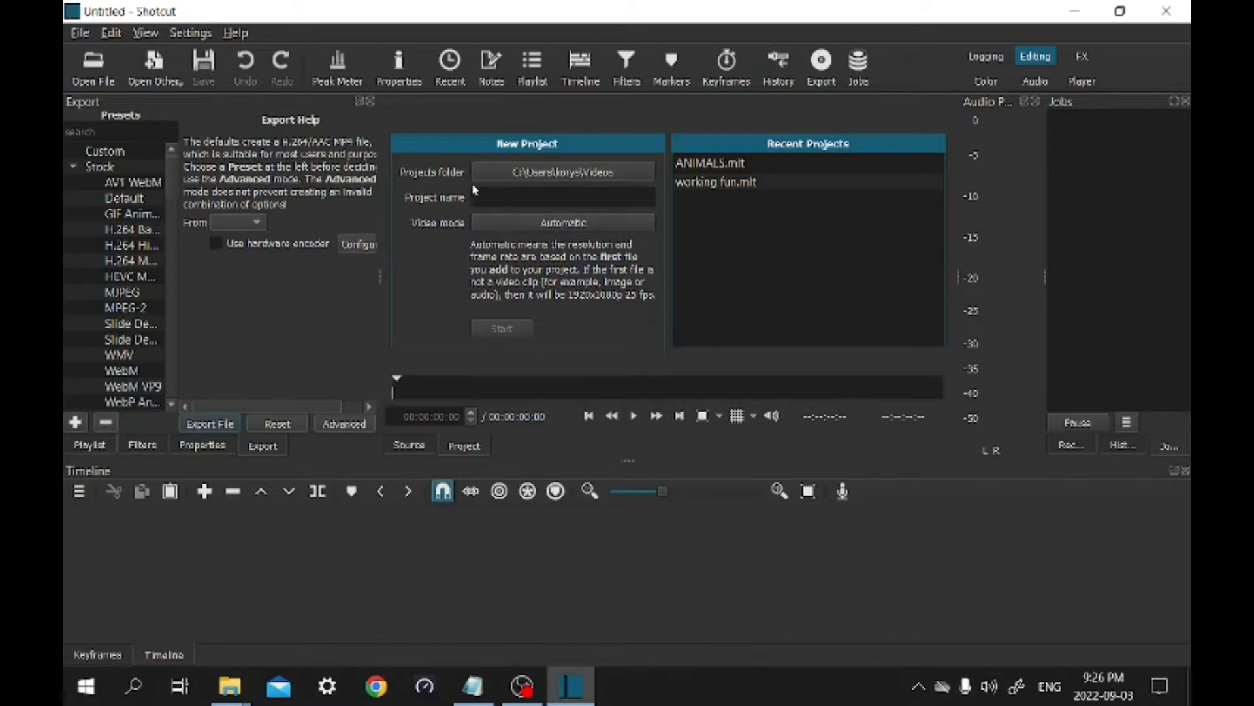
left_click(485, 224)
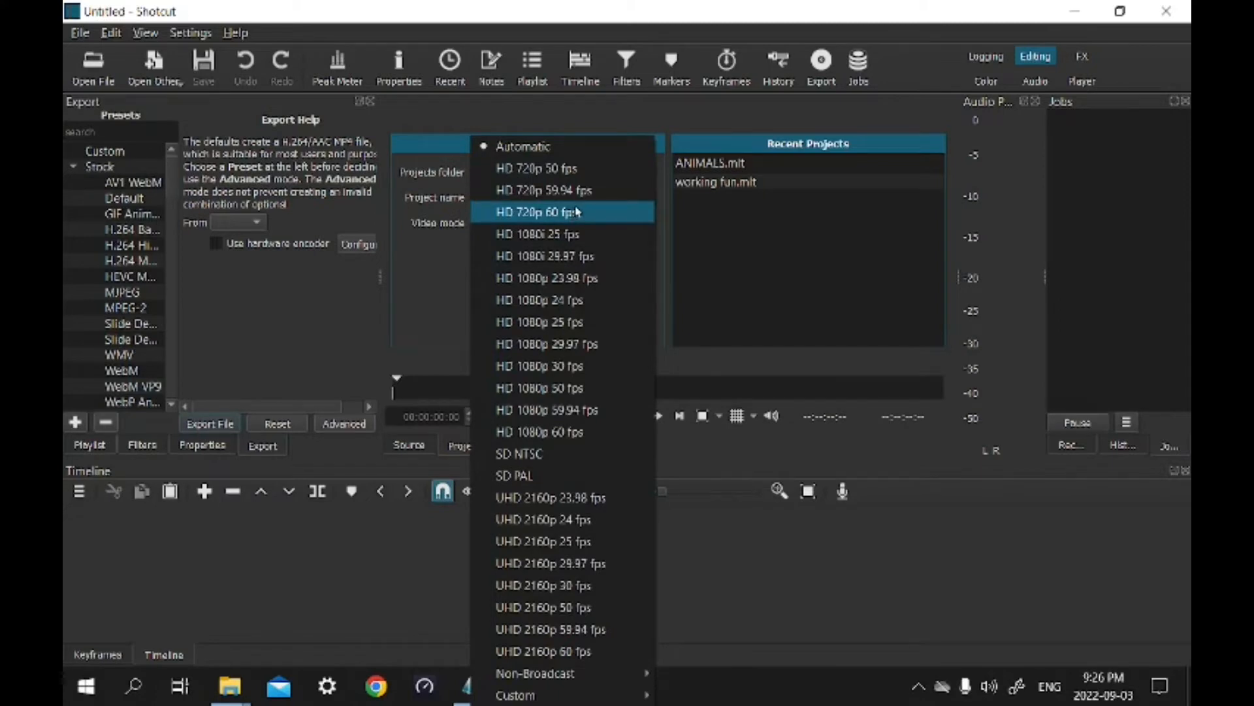
left_click(575, 169)
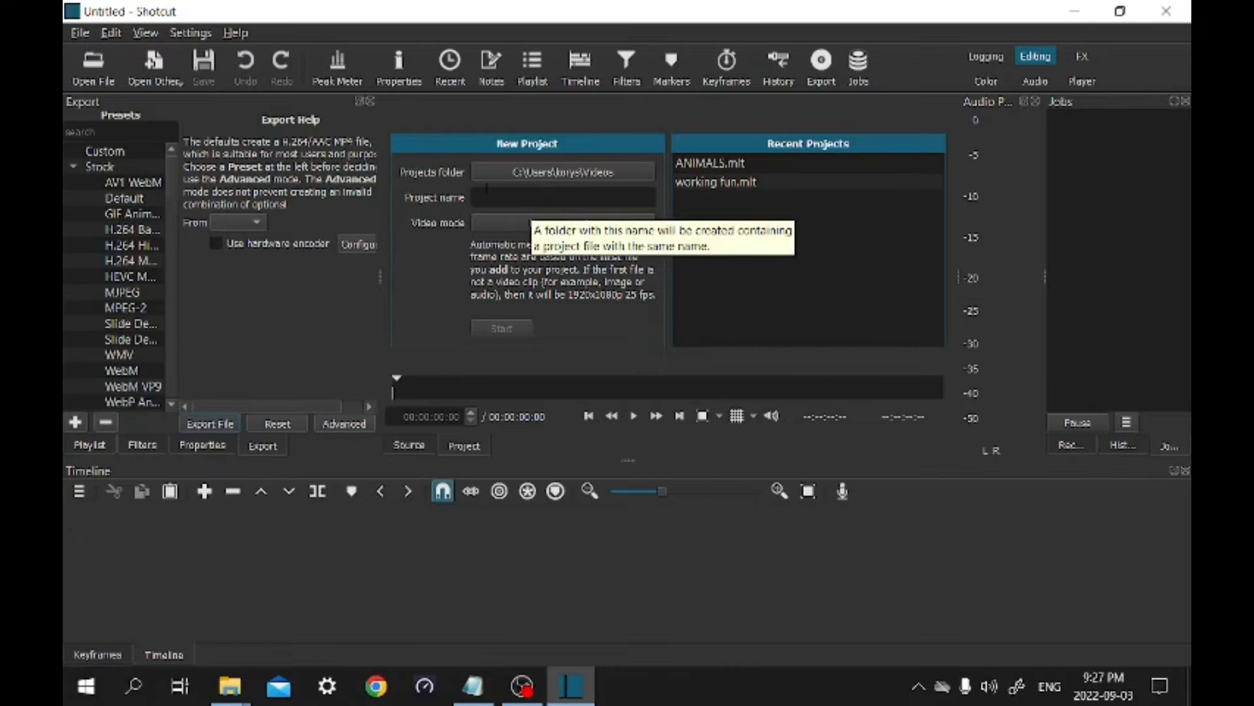
Step: Open Ending for editing series, HOW I USE OBS STUDIO, HOW I USE, new_icon_small-r-OBS-Studio and OBS Studio info together from the VIDEO EDITING folder
left_click(92, 65)
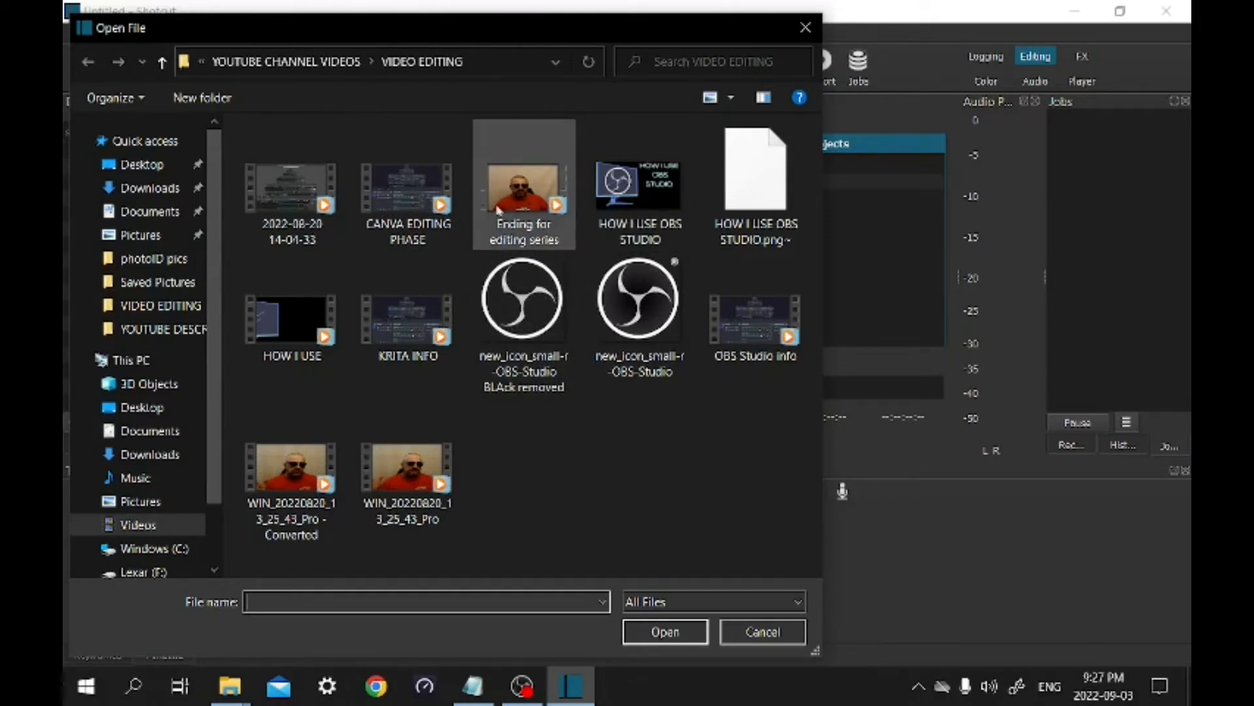
left_click(504, 202)
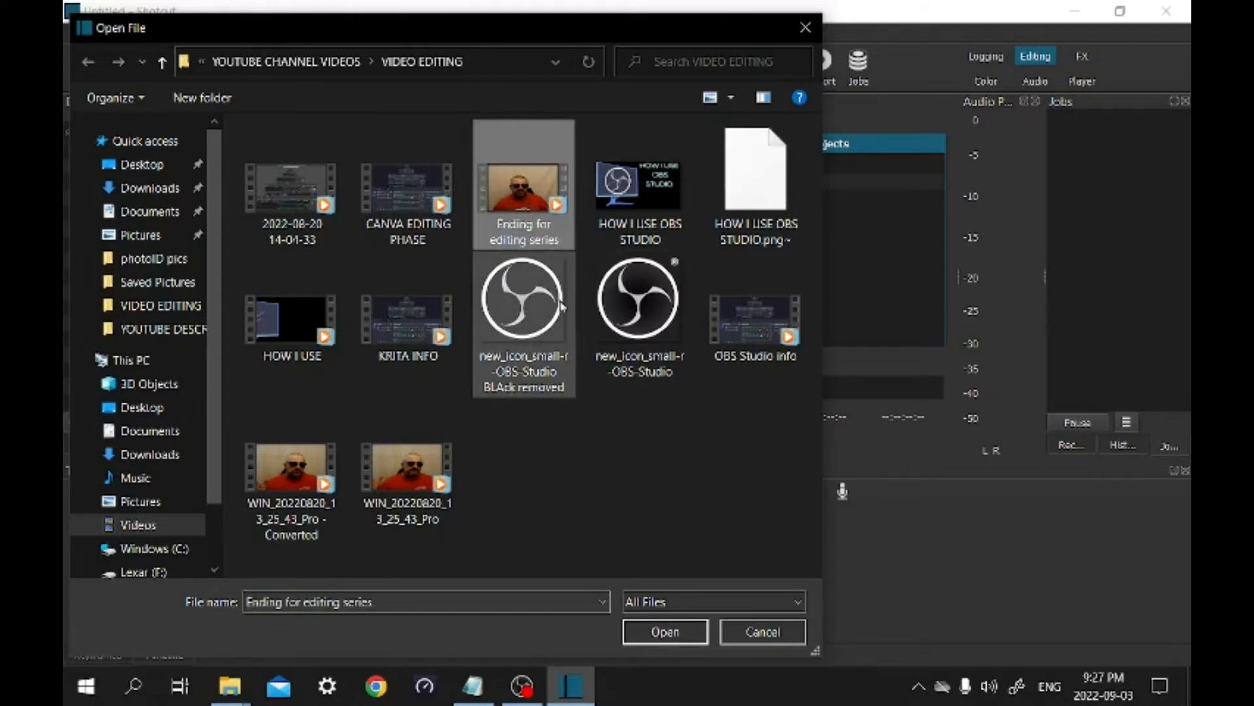
left_click(530, 317, "ctrl")
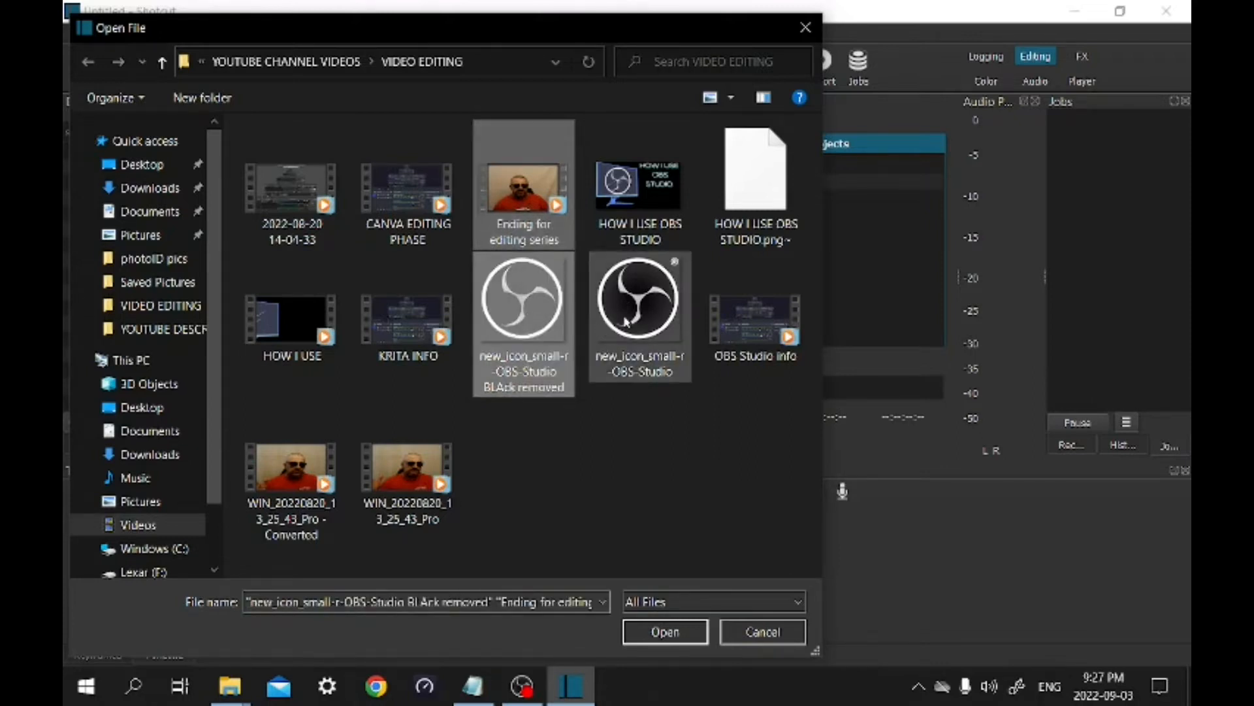
left_click(531, 321)
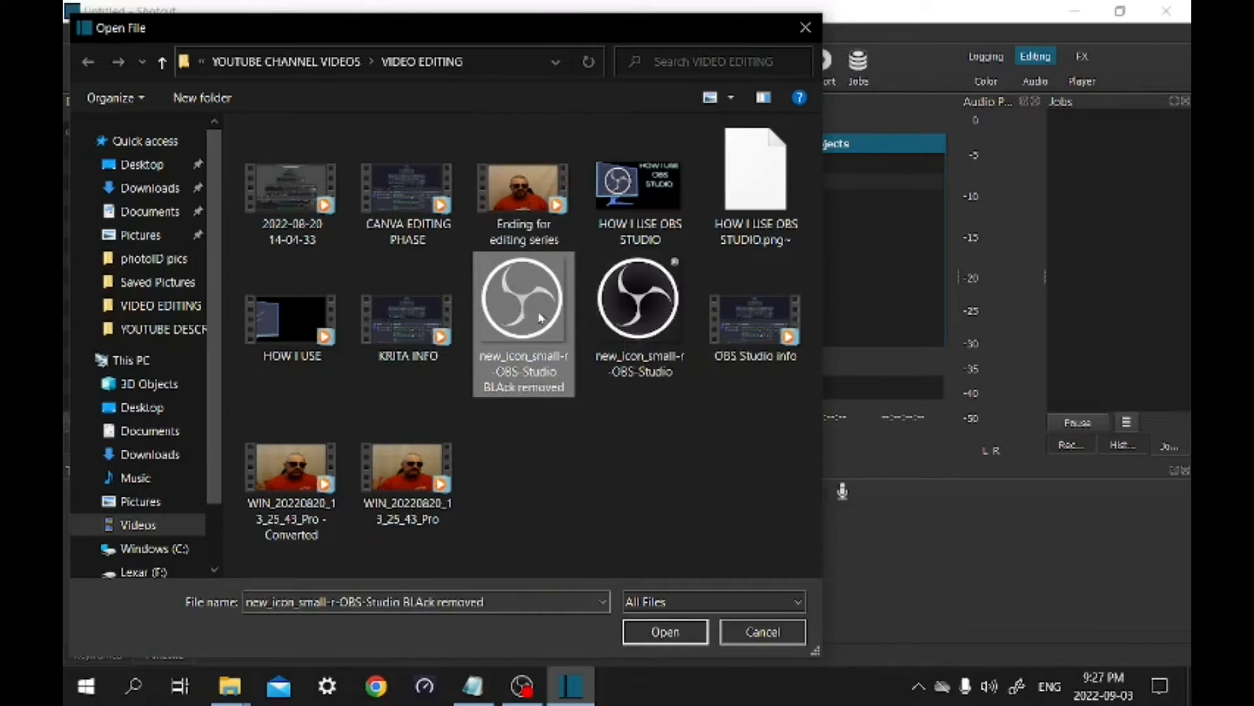
left_click(535, 188)
left_click(606, 295, "ctrl")
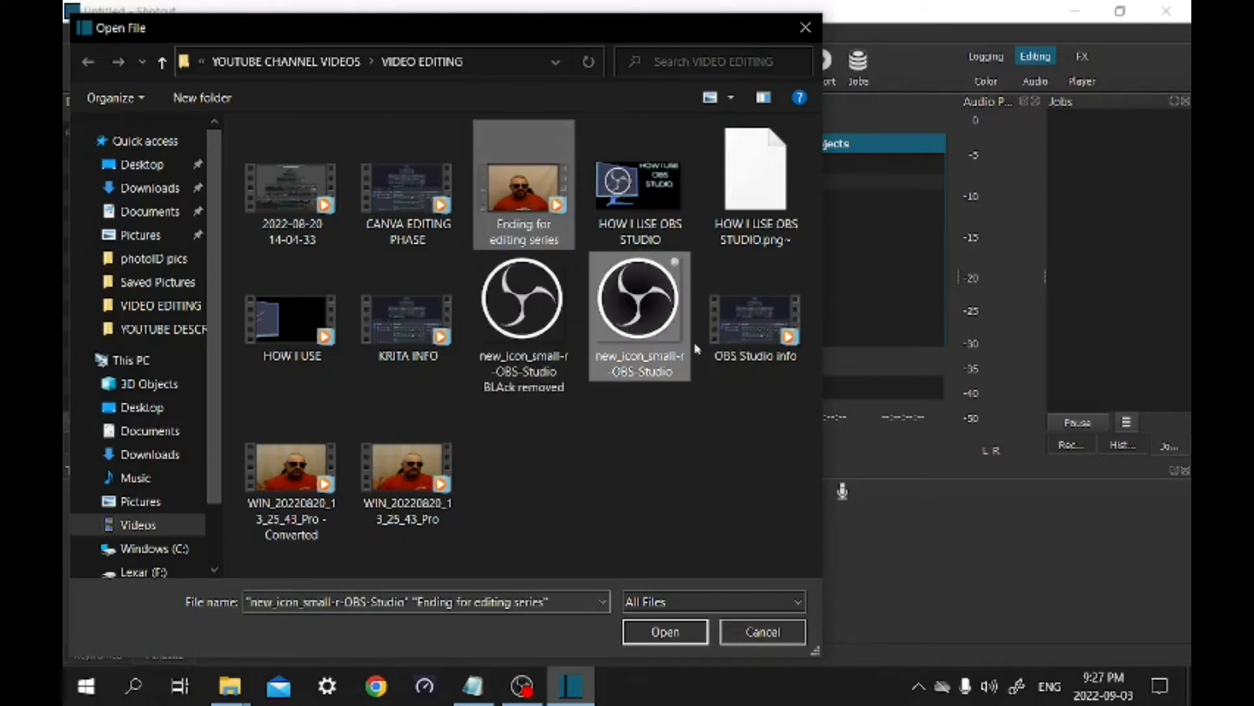
left_click(731, 325, "ctrl")
left_click(655, 208, "ctrl")
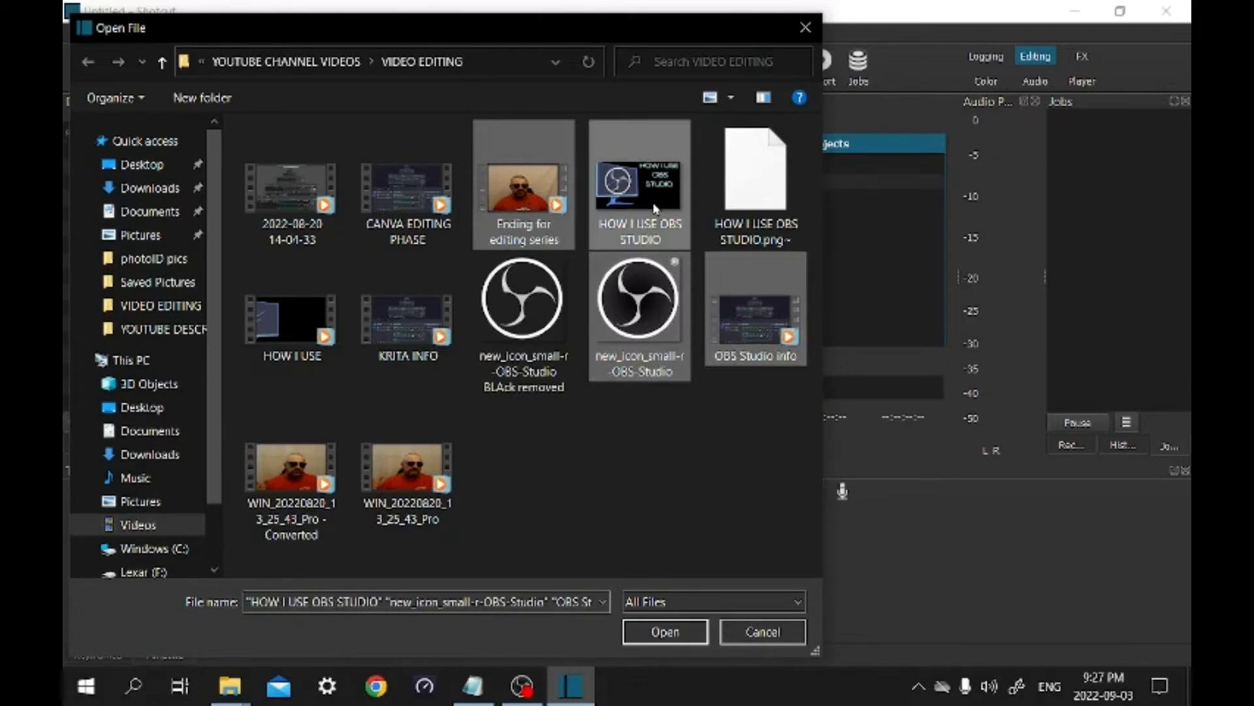
left_click(264, 340, "ctrl")
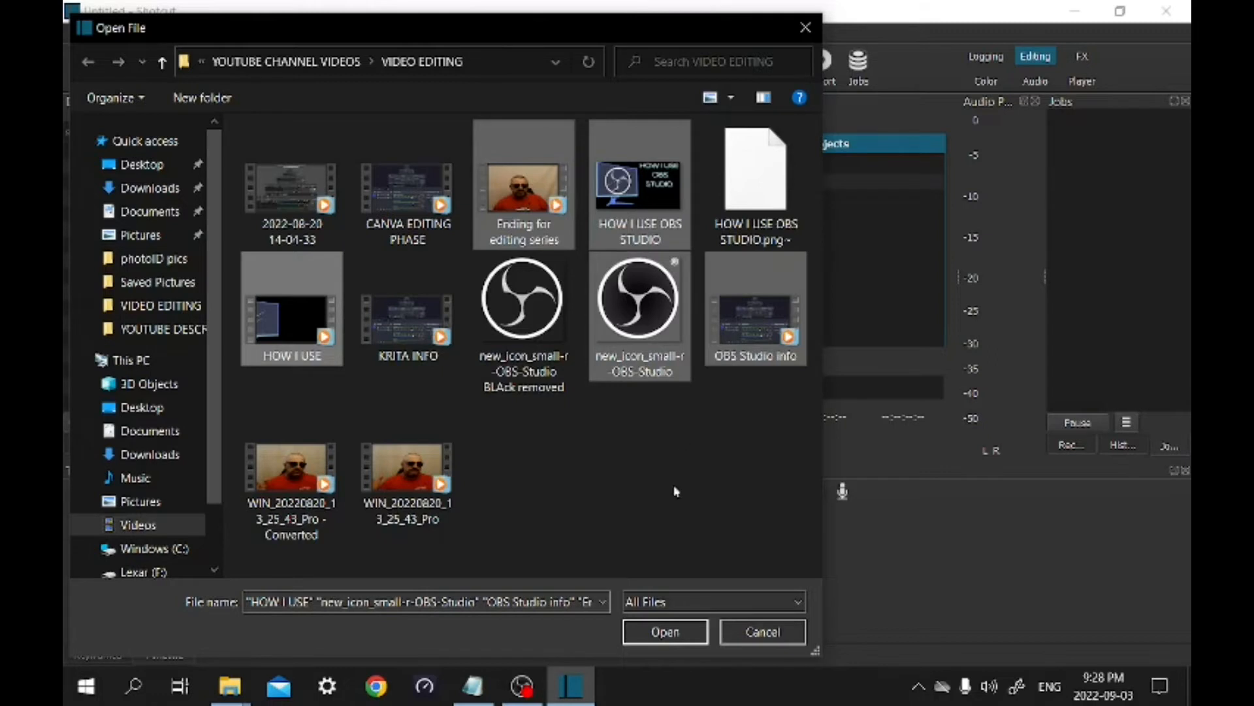
left_click(666, 632)
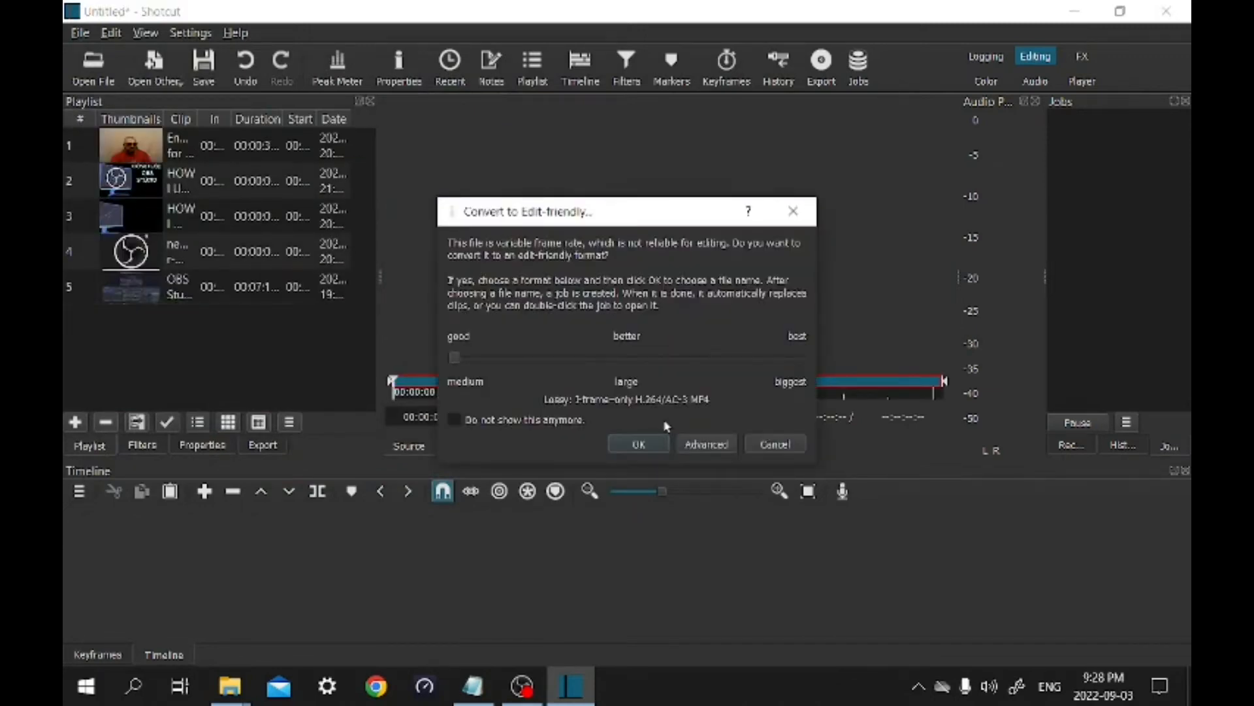
Step: Convert the variable frame rate clip to edit-friendly MP4 as "Ending for editing series - Converted" and pause the preview
left_click(640, 444)
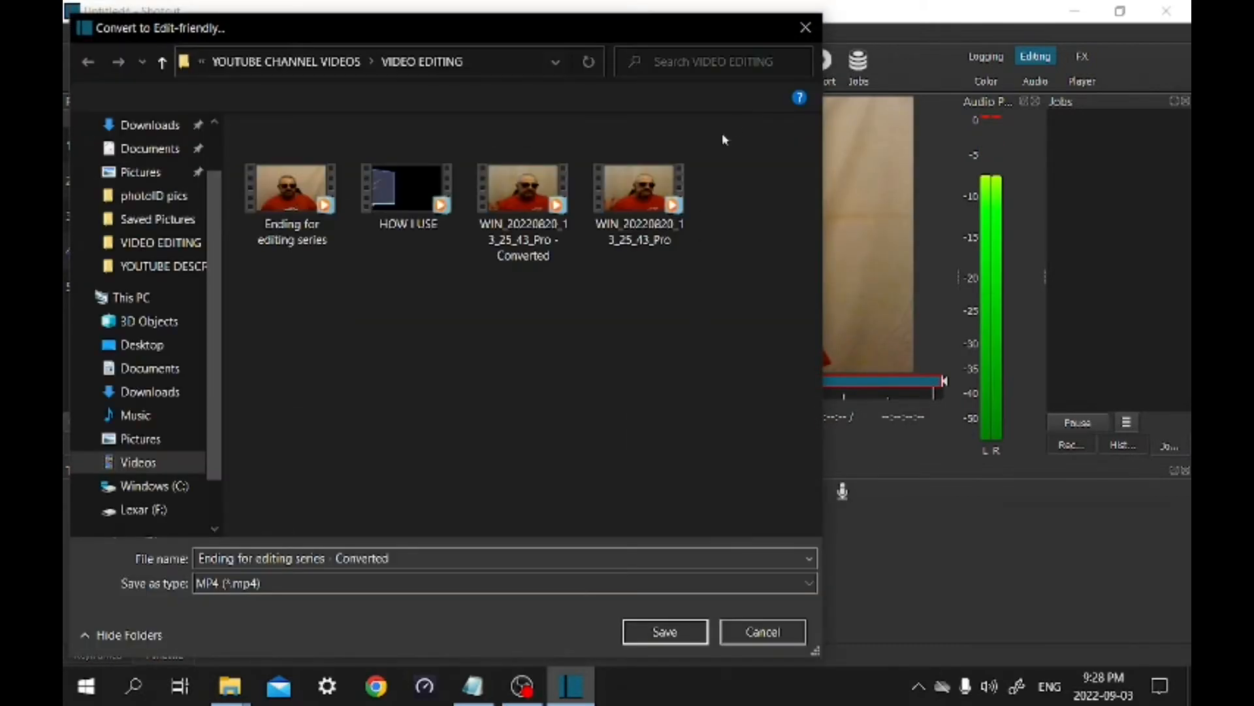
left_click(663, 631)
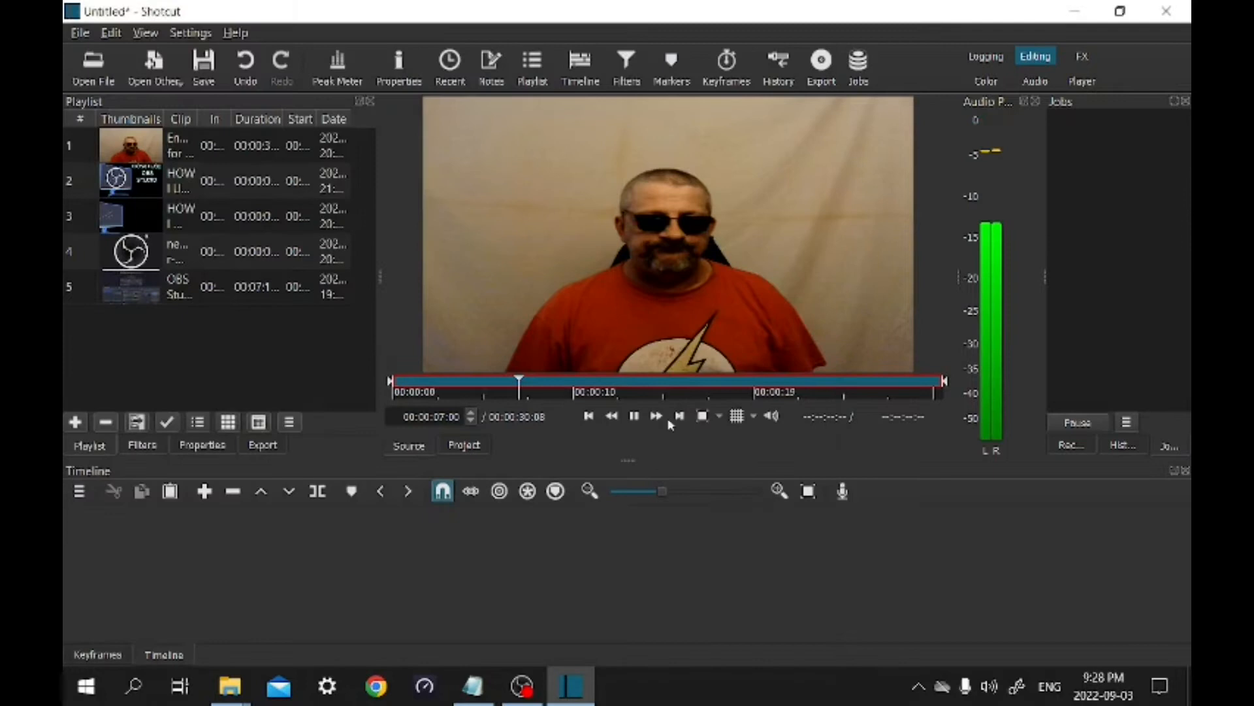
left_click(633, 418)
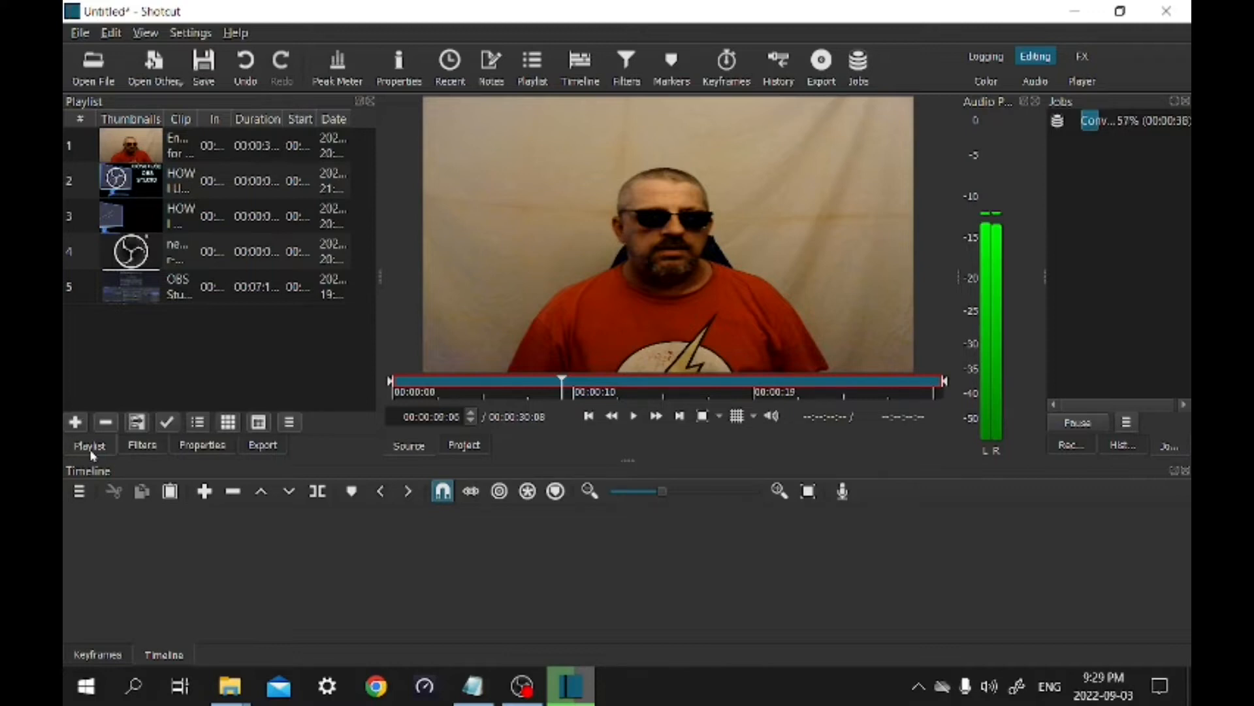
Step: Examine the filters and properties of the Ending for editing series clip
left_click(149, 448)
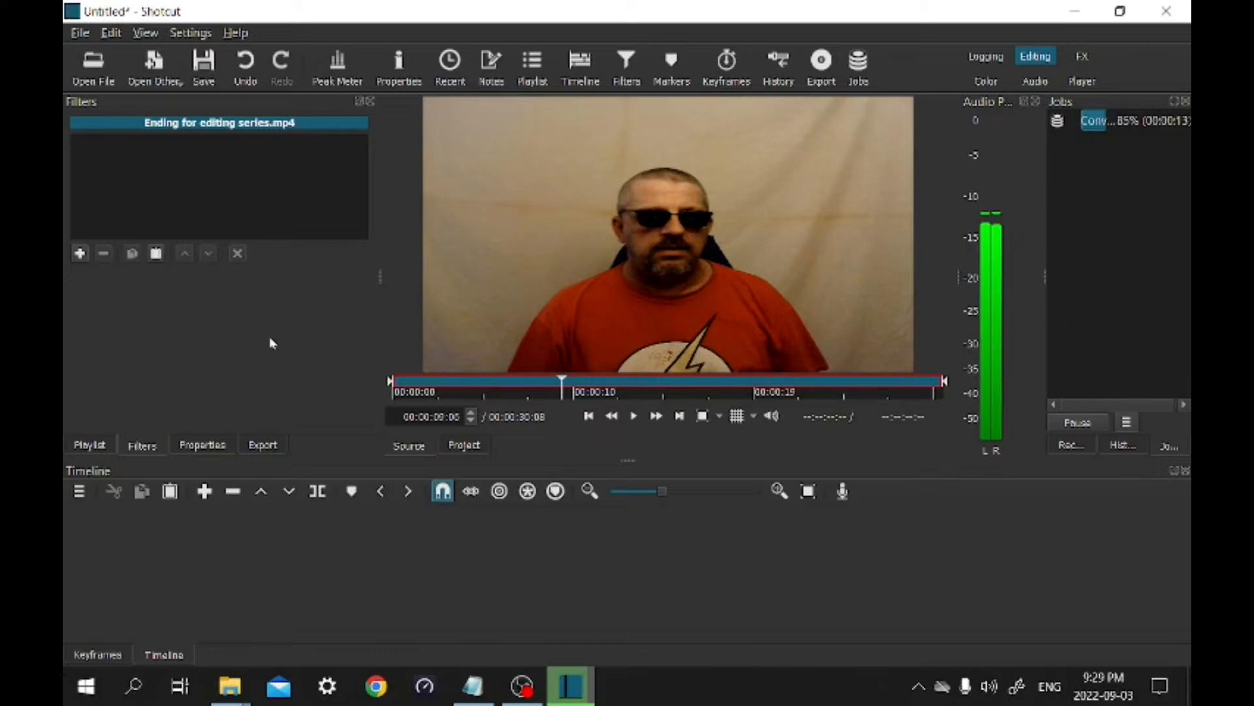
left_click(212, 447)
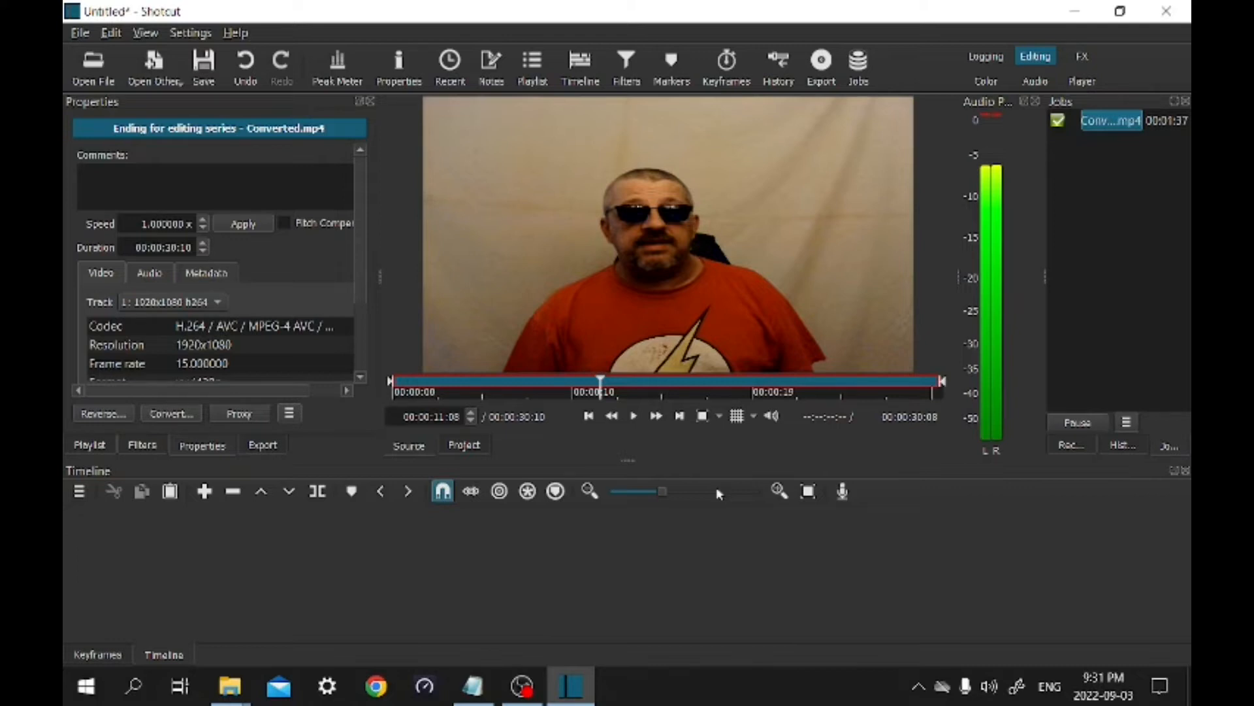
left_click(142, 444)
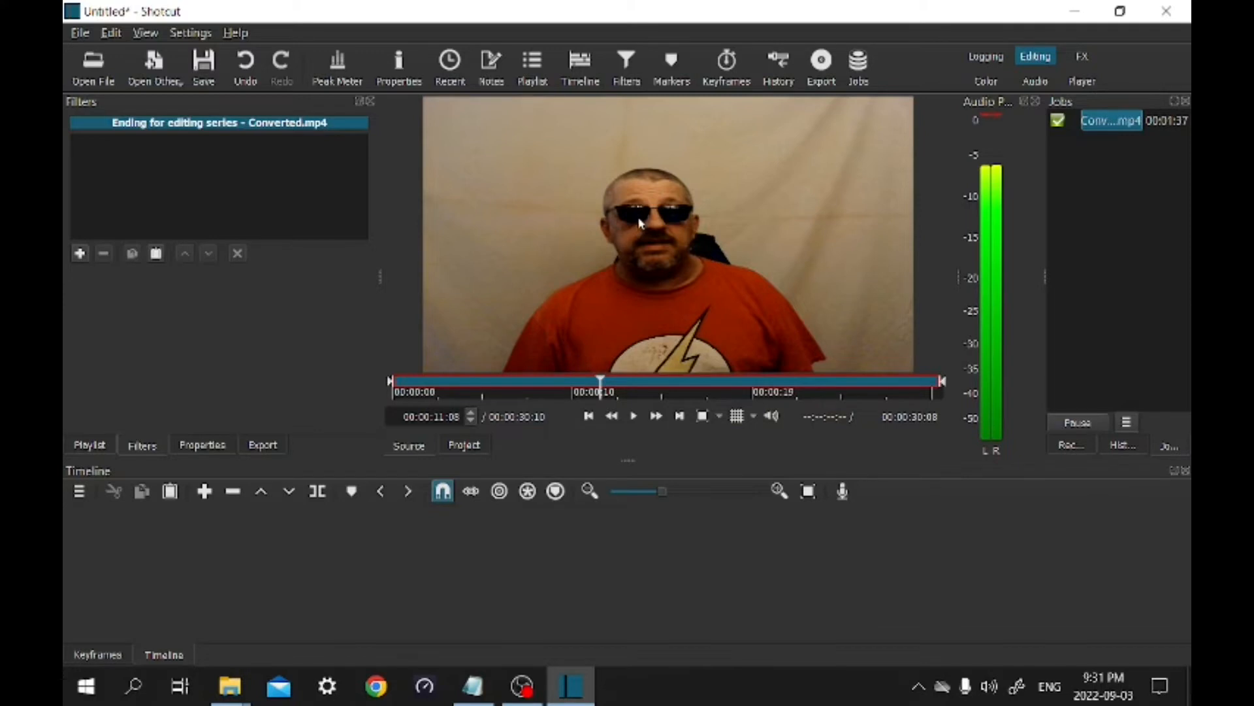
Step: Place the converted Ending for editing series clip from the preview onto the empty timeline as track V1
left_click_drag(640, 222, 741, 539)
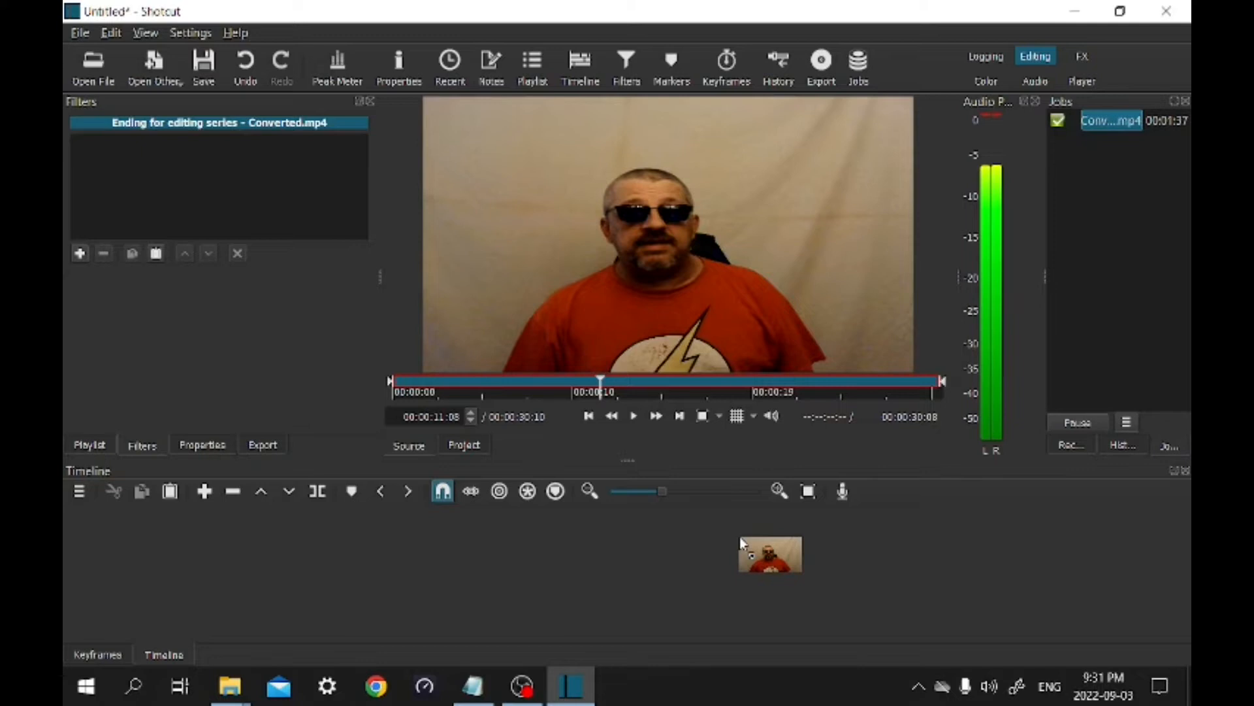
left_click_drag(739, 536, 740, 539)
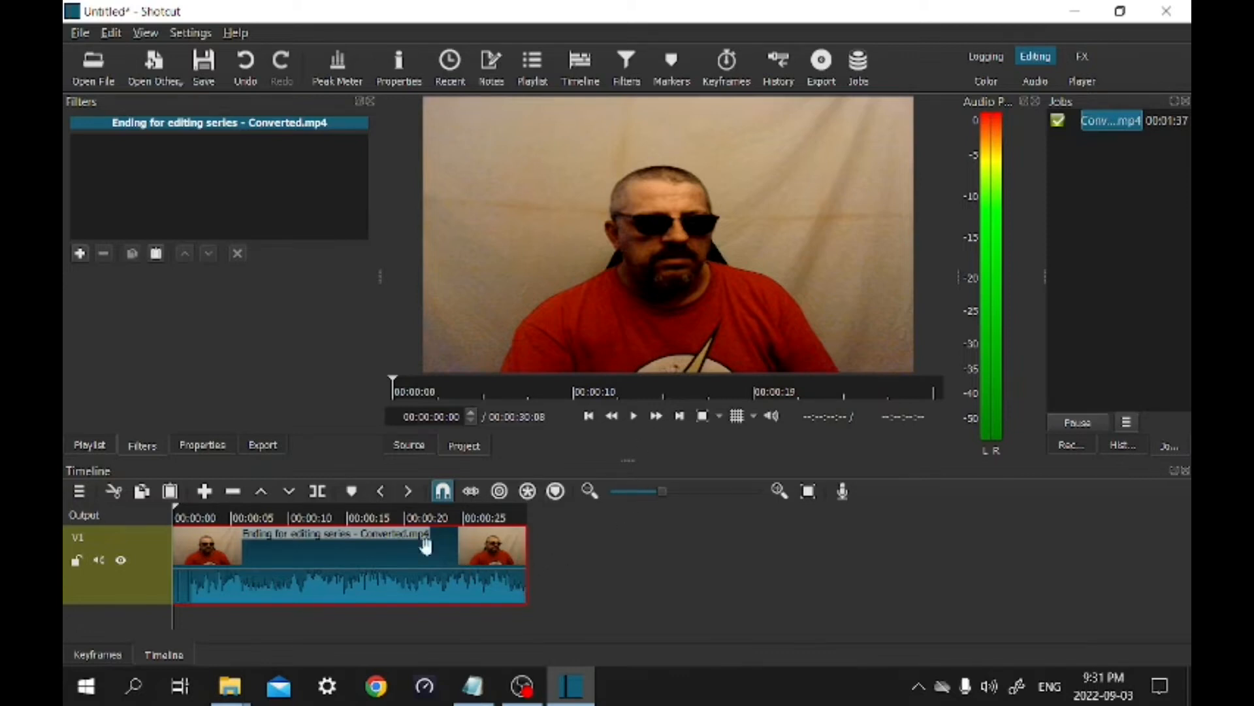
Step: Add a Gain / Volume filter to the clip on V1, set its level to -7.7 dB and play the result
left_click(79, 254)
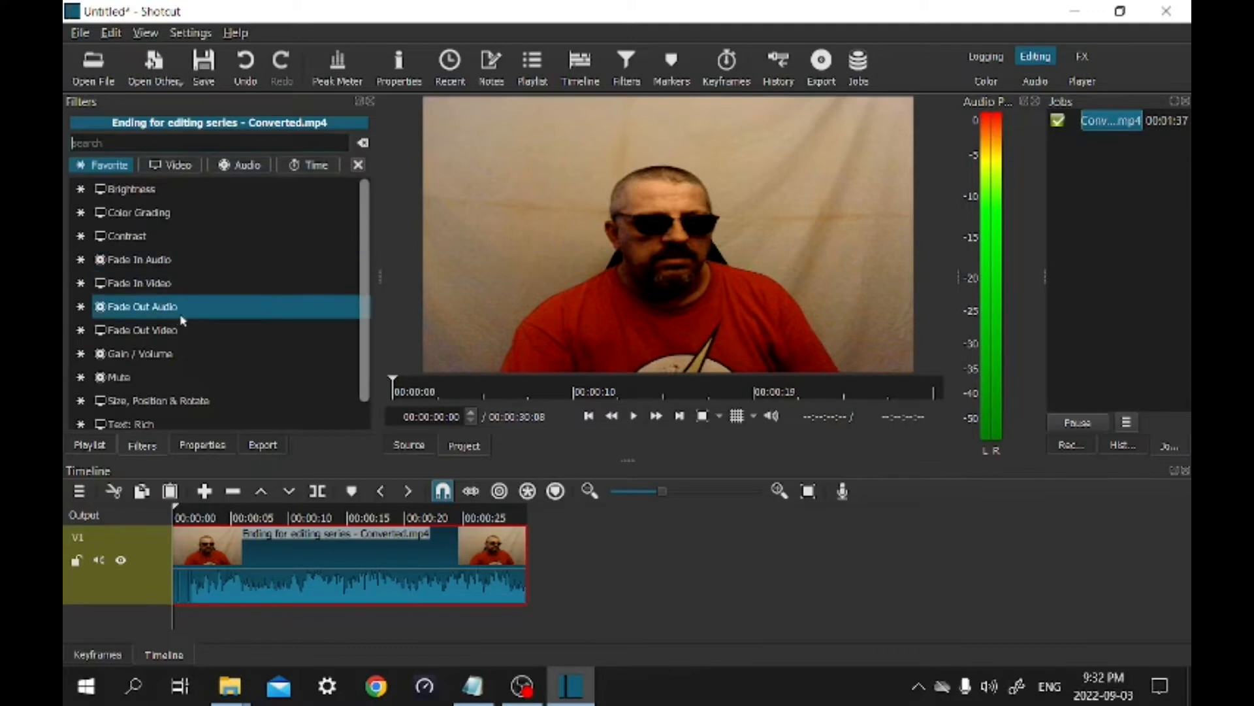
left_click(200, 355)
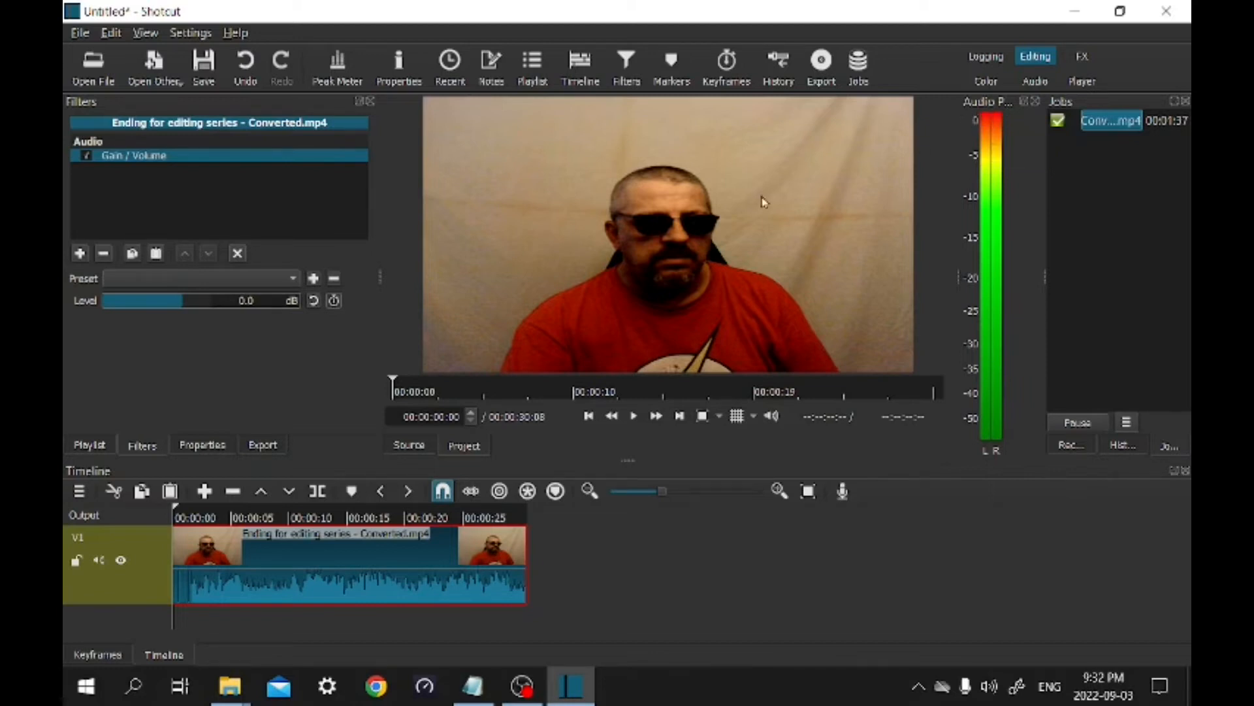
scroll(183, 306, "down", 1)
left_click_drag(183, 305, 177, 308)
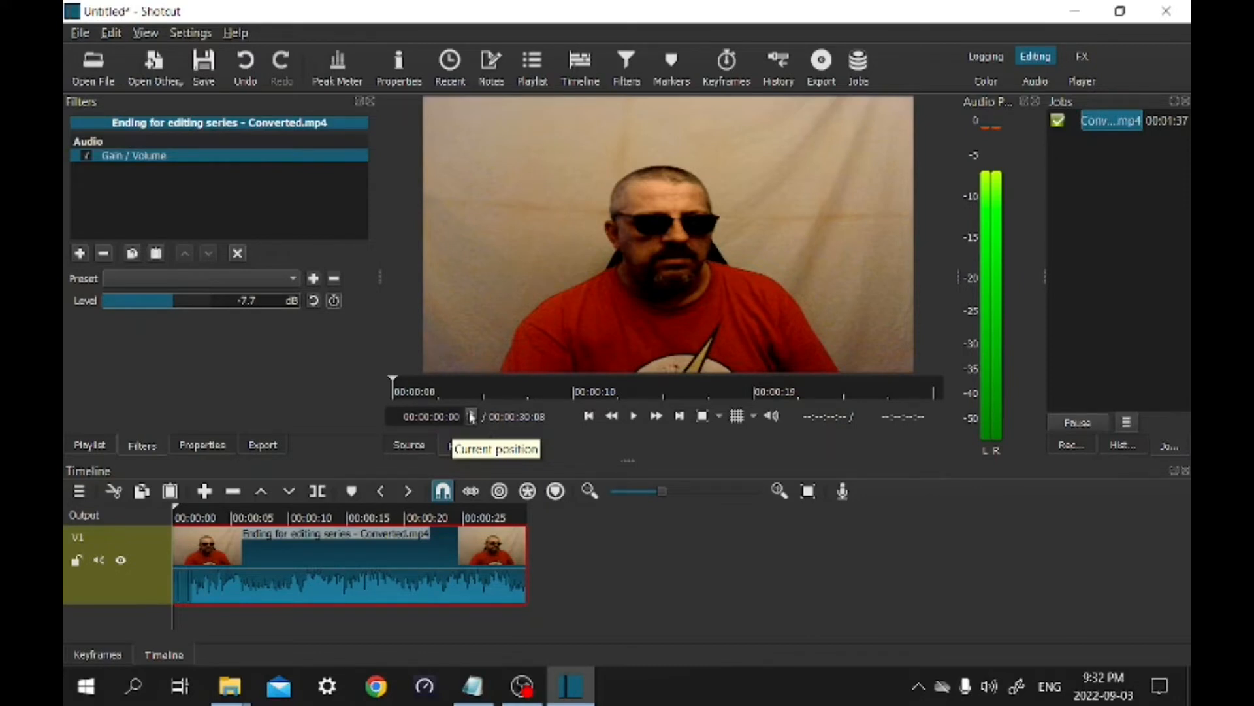
left_click(634, 417)
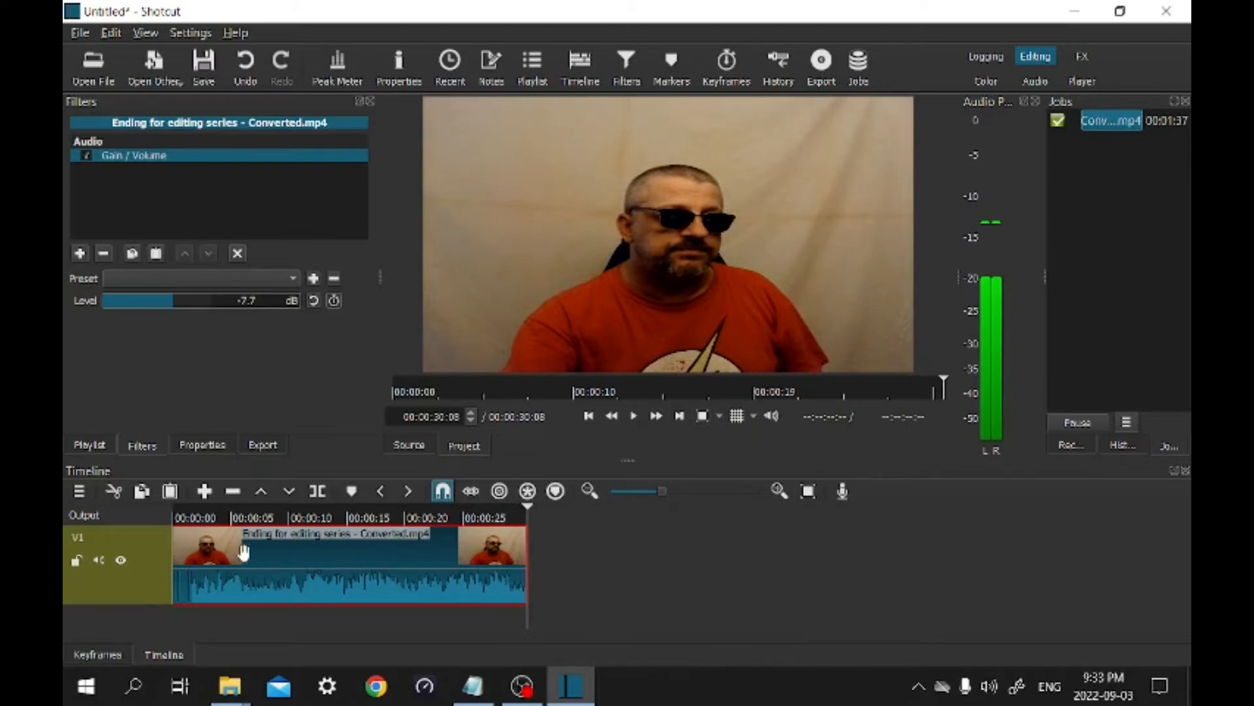
Step: Play the clip from about one second to find the cut point and split it at 00:00:09:02
left_click_drag(662, 491, 717, 492)
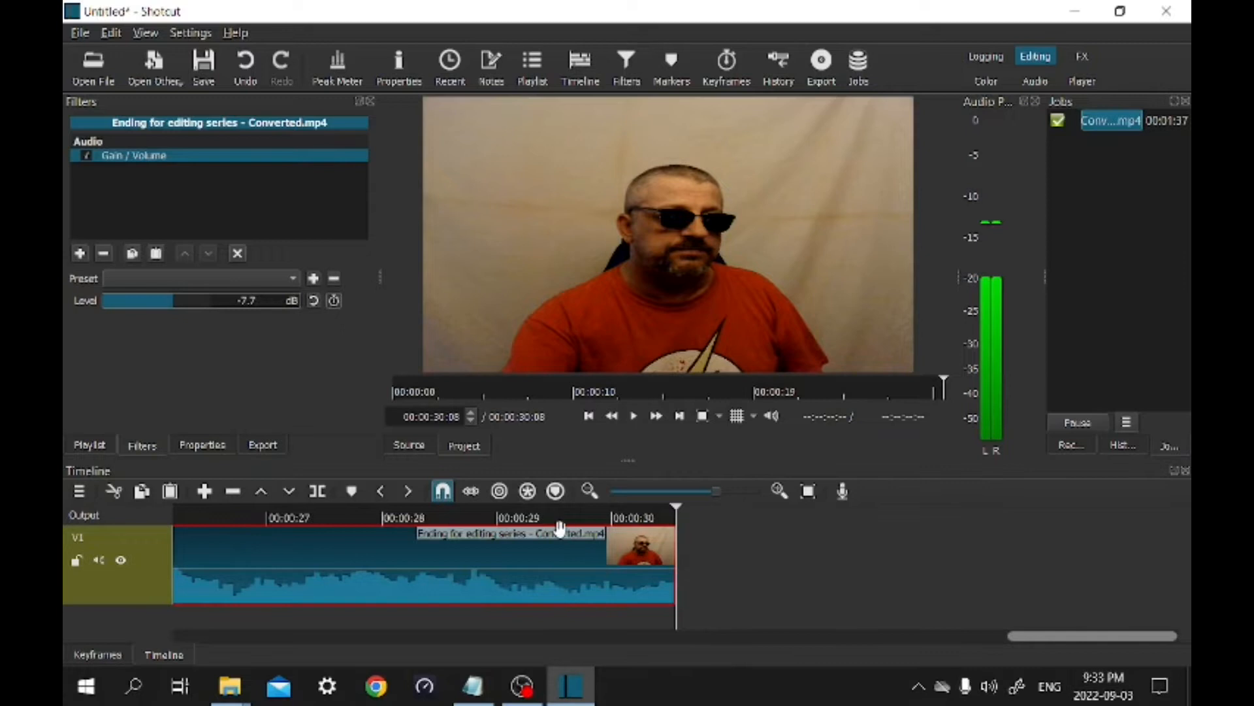
scroll(568, 557, "up", 10)
scroll(569, 557, "up", 12)
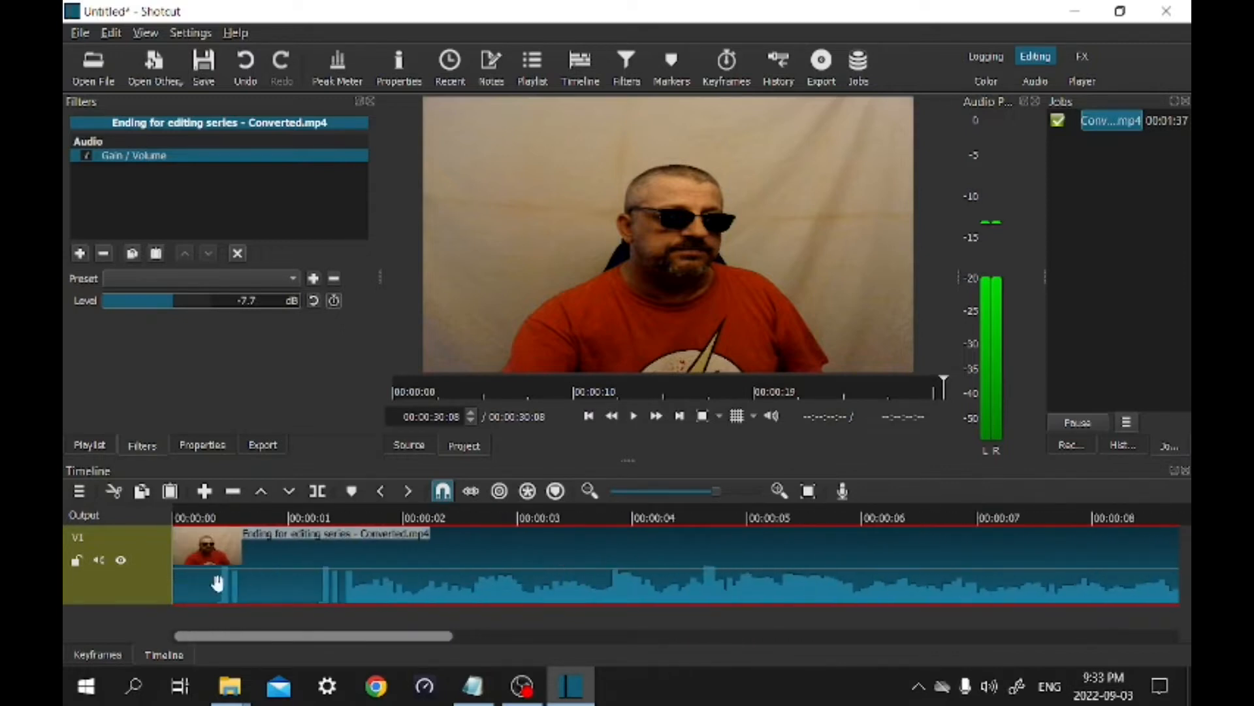
left_click(307, 519)
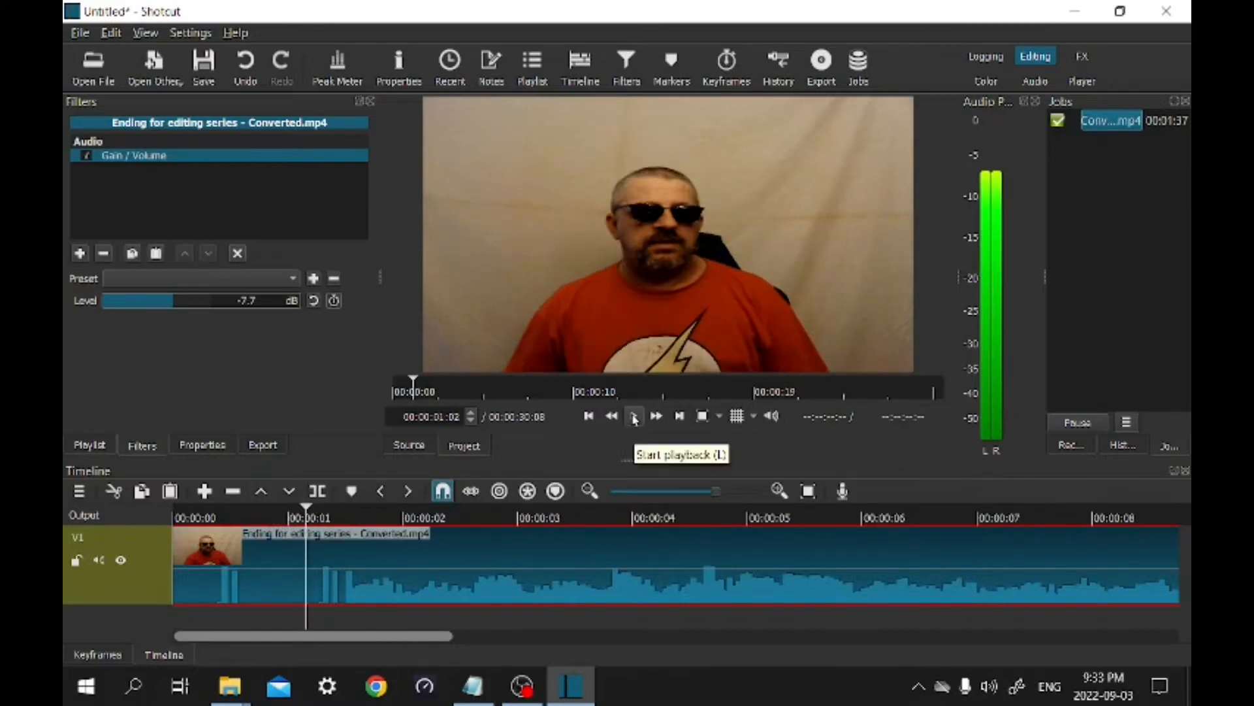
left_click(633, 418)
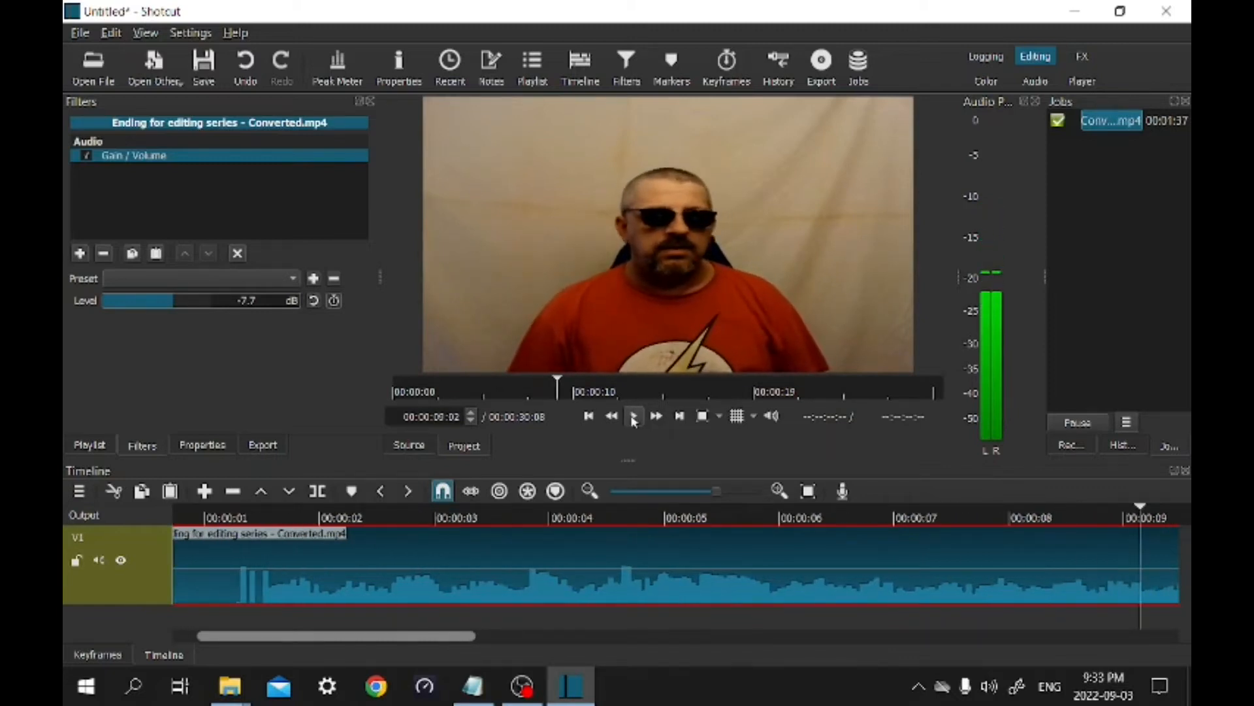
left_click(318, 490)
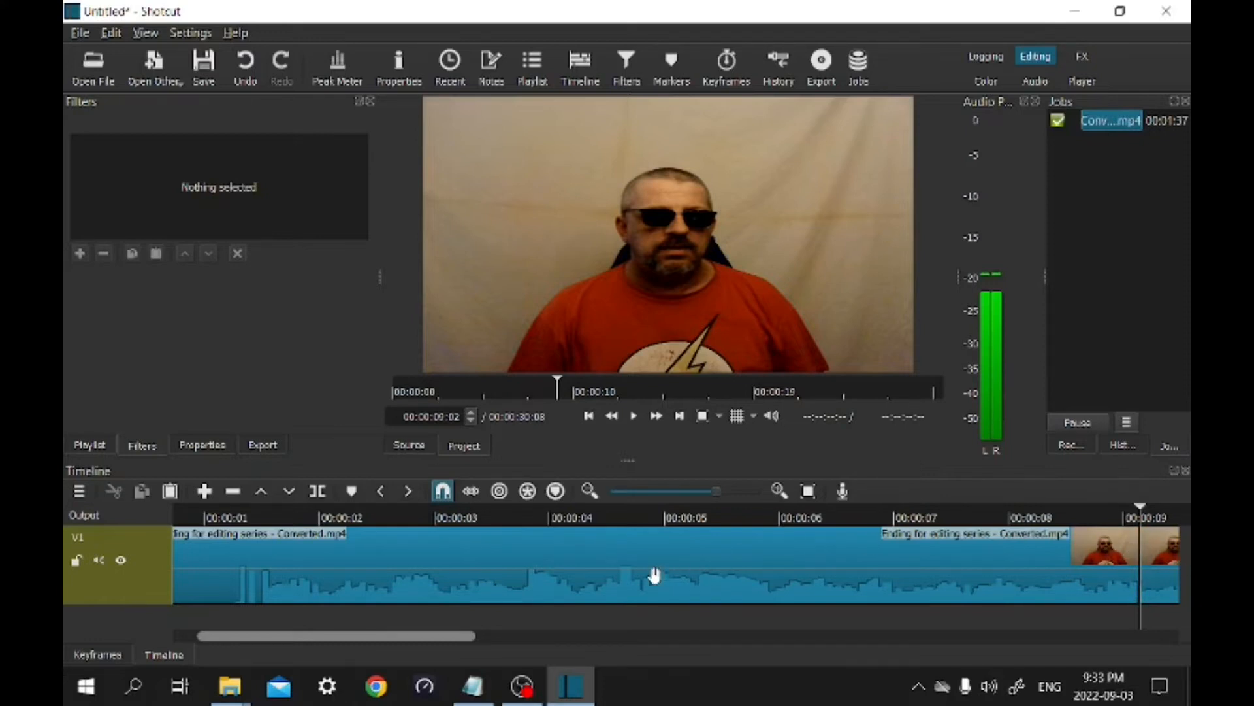
Step: Cut the part of the clip before the split from V1 and play the remaining part from the start
left_click(603, 592)
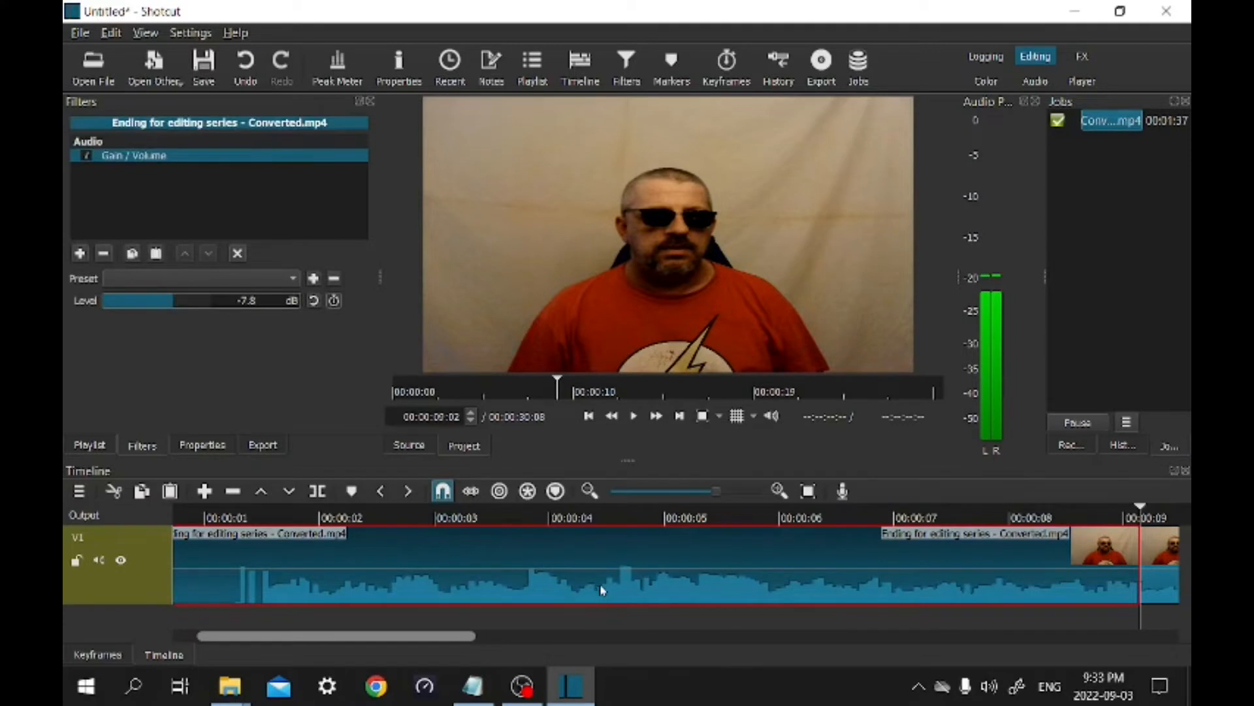
left_click(115, 493)
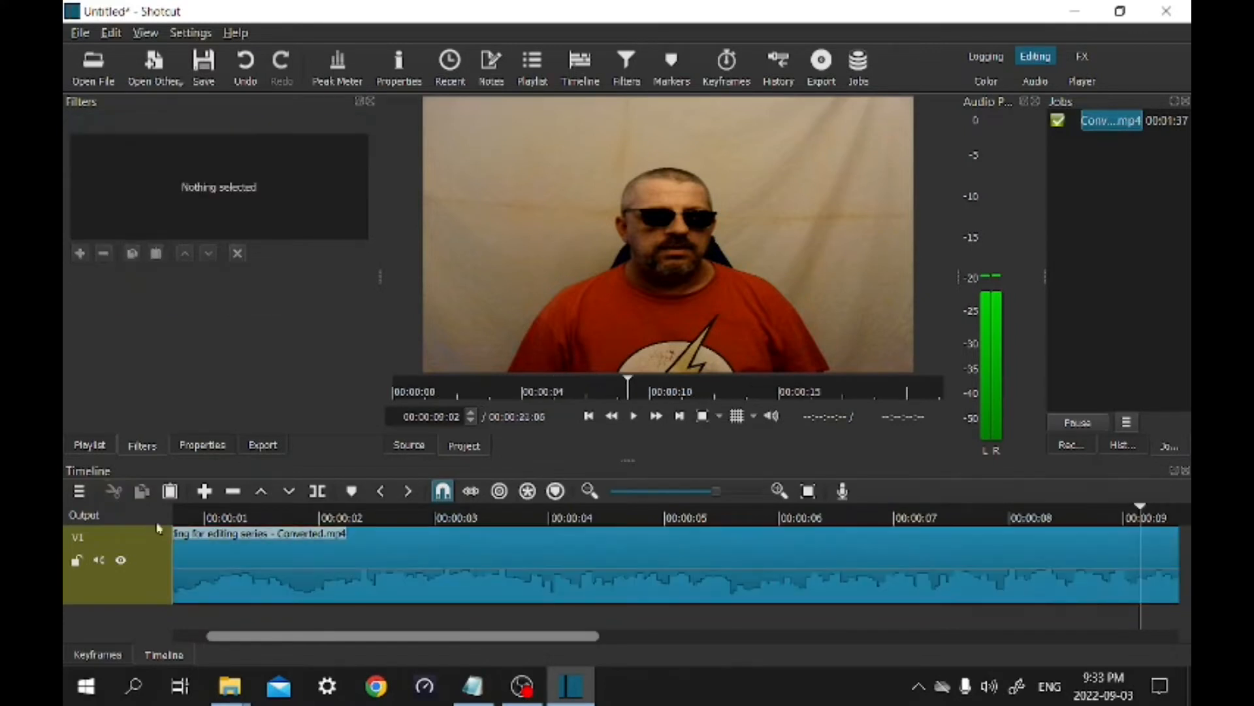
scroll(498, 570, "up", 2)
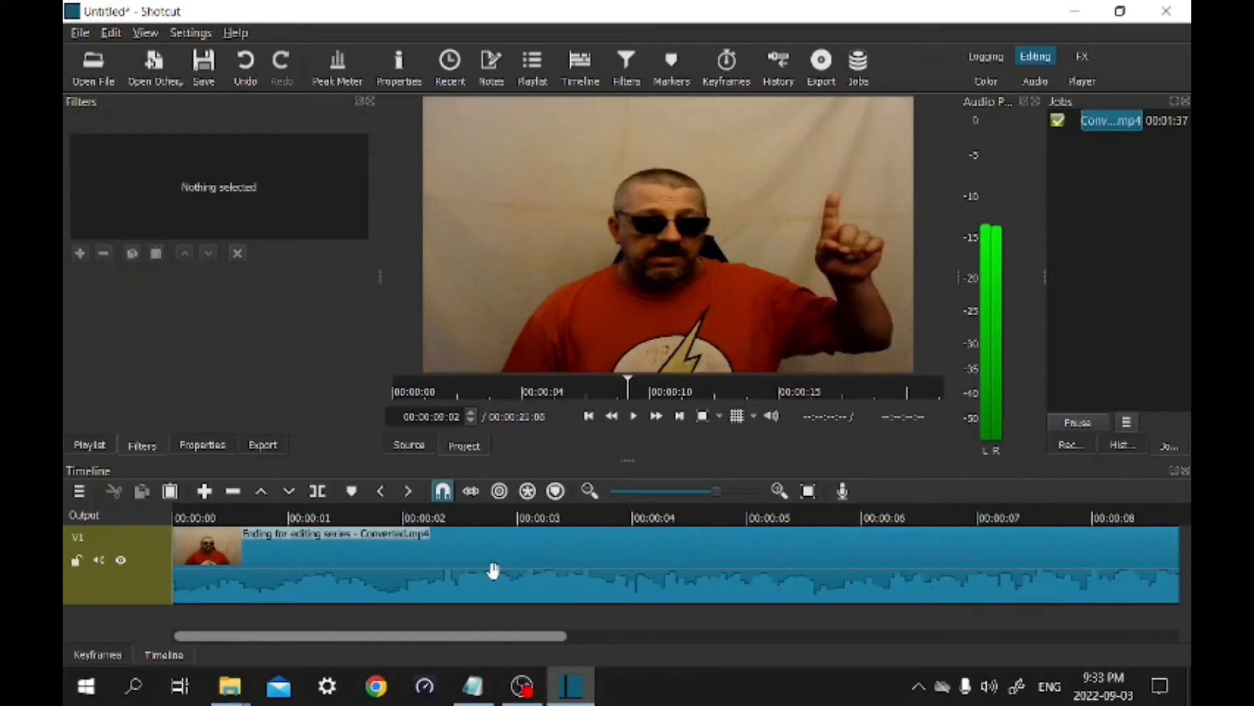
left_click(176, 518)
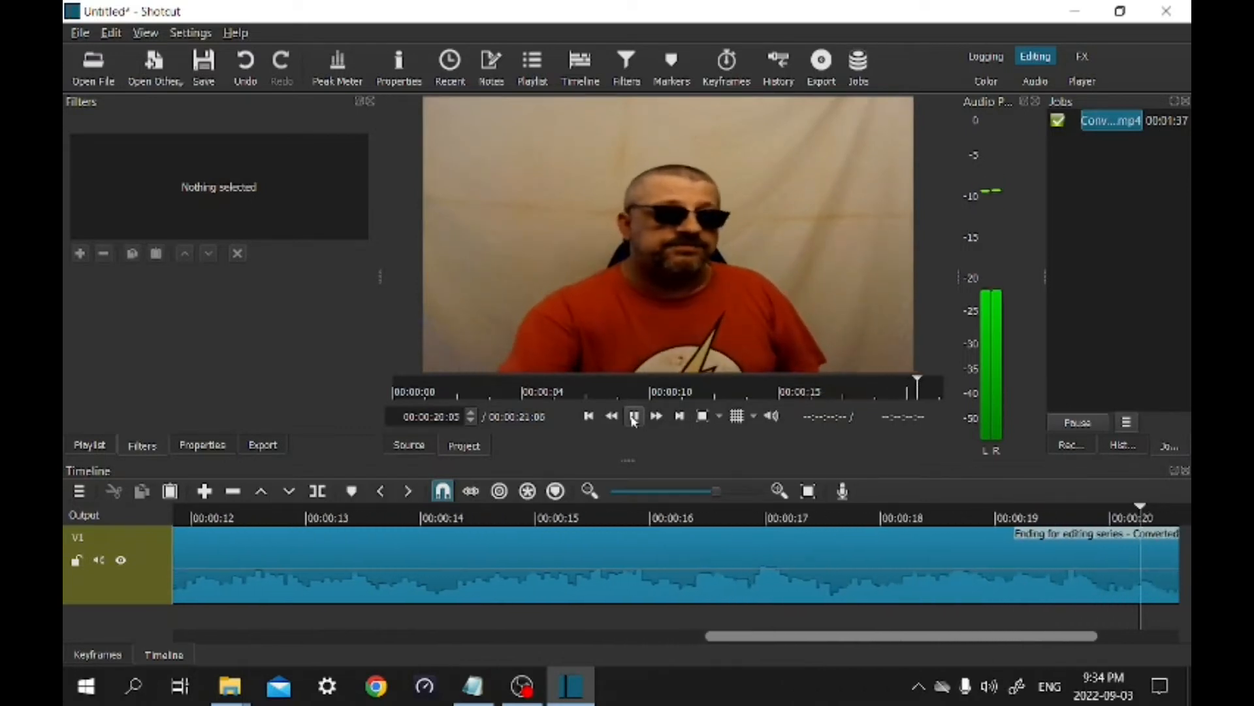
Step: Move the remaining clip far along track V1, ending at about 00:13:12, to free the start of the track
left_click_drag(716, 490, 656, 494)
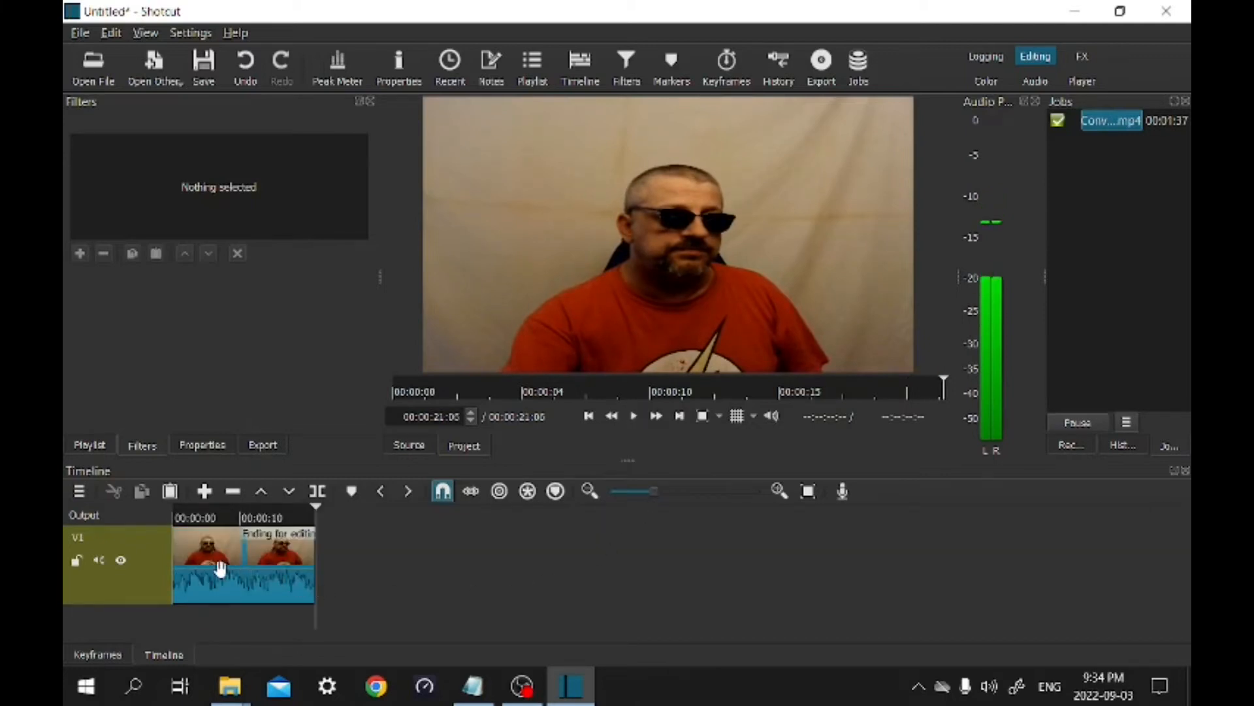
left_click_drag(293, 578, 1186, 583)
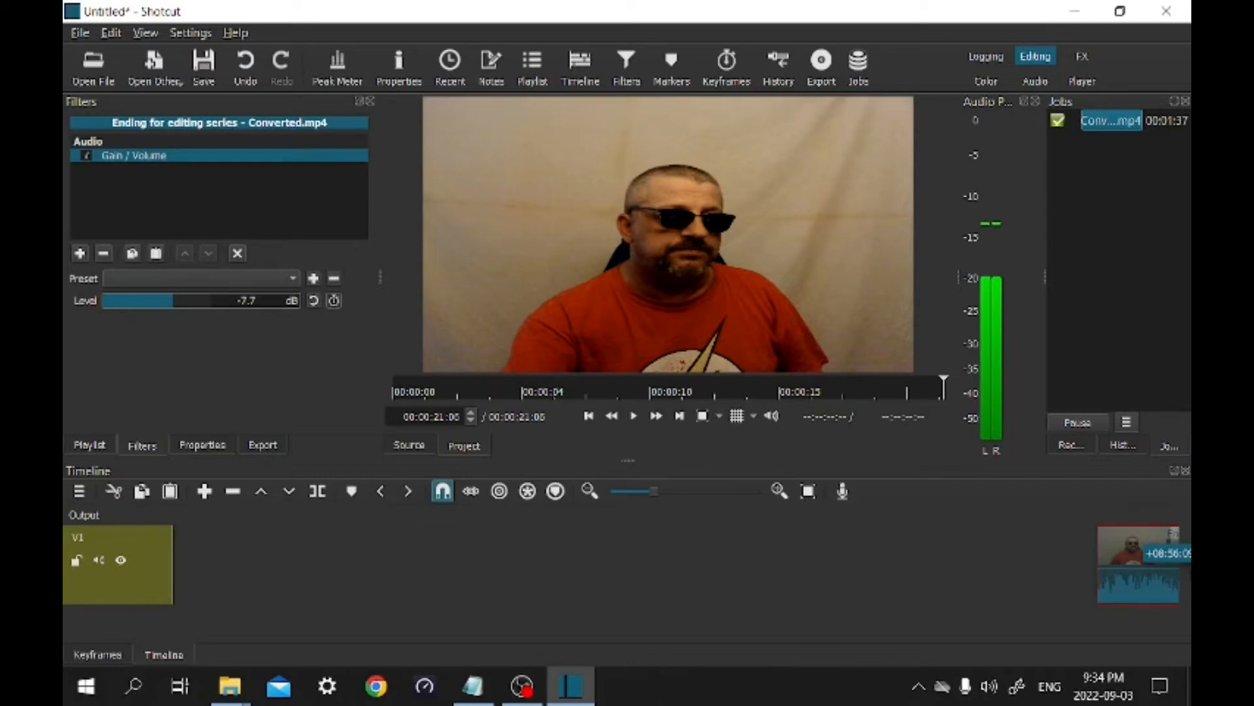
left_click_drag(1173, 572, 1137, 584)
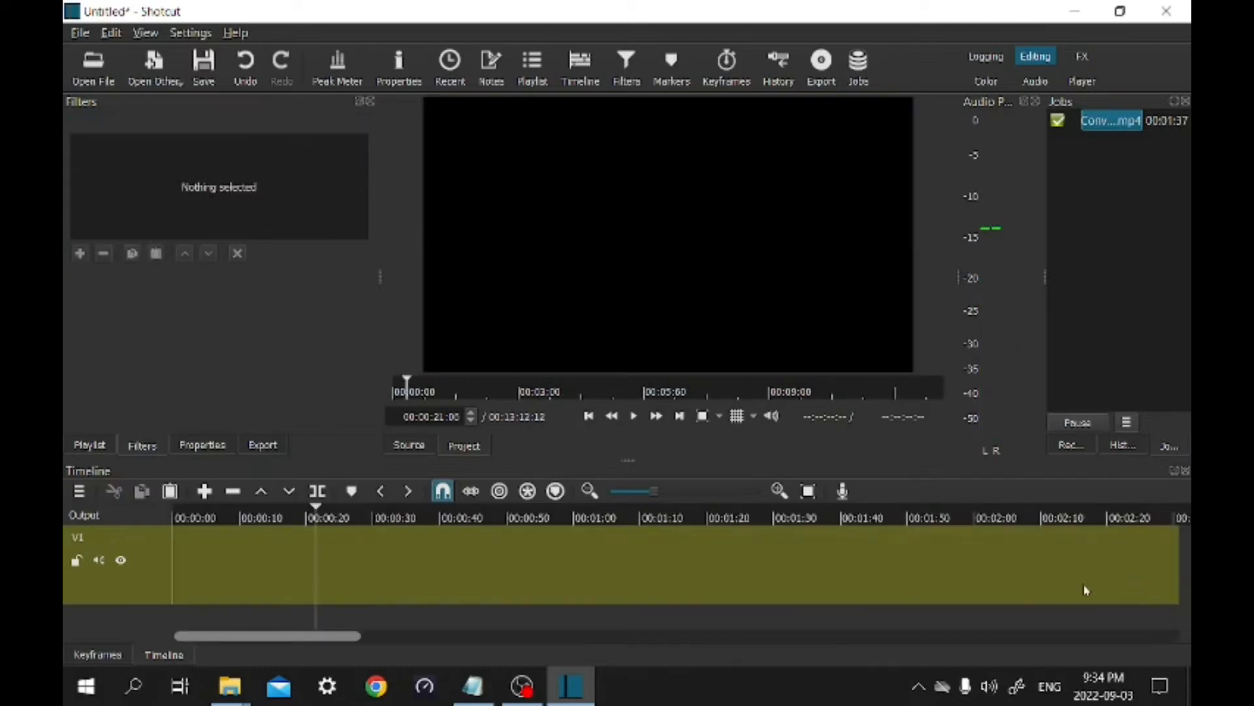
Step: Place the OBS Studio info.mkv clip from the playlist on track V1, starting at about 00:01:45
left_click(636, 491)
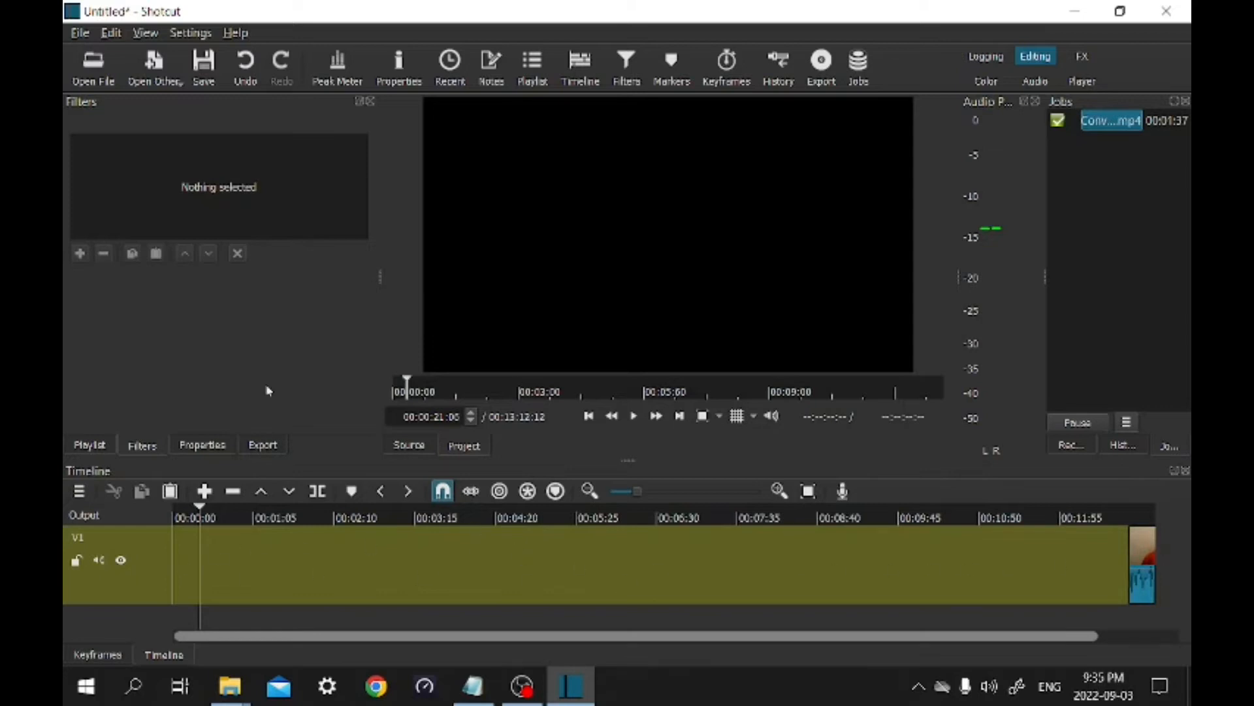
left_click(88, 446)
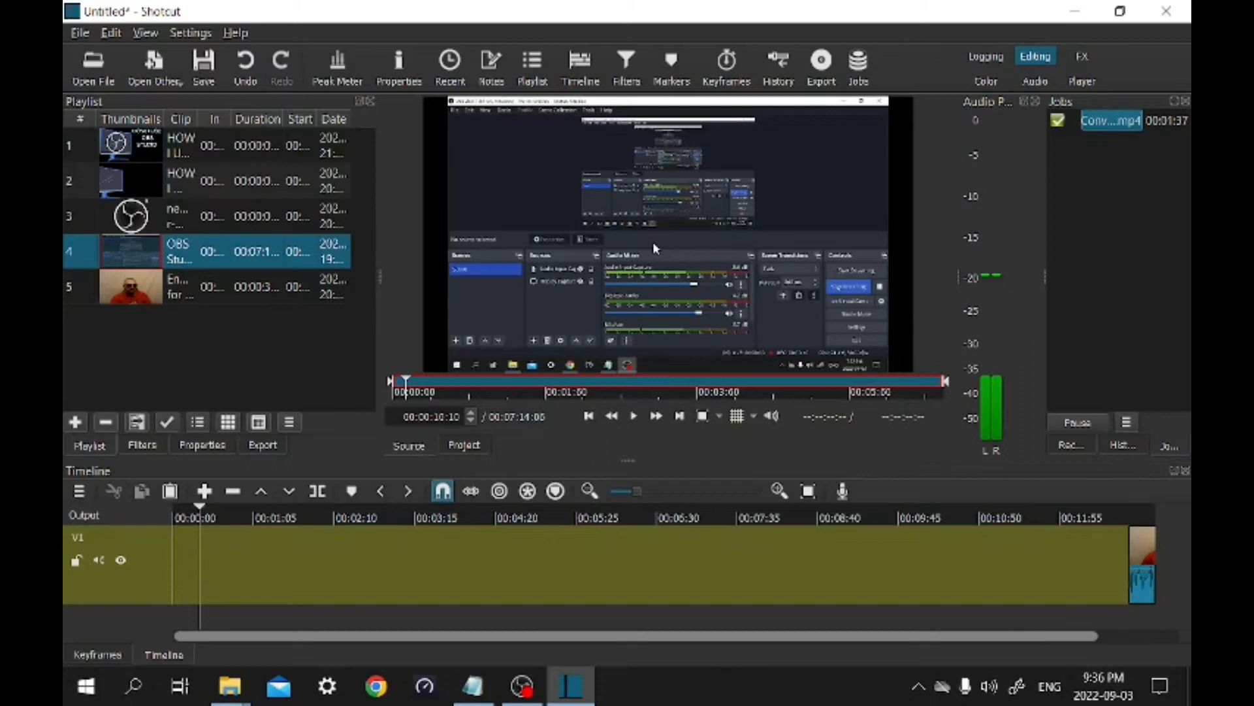
left_click_drag(655, 248, 316, 542)
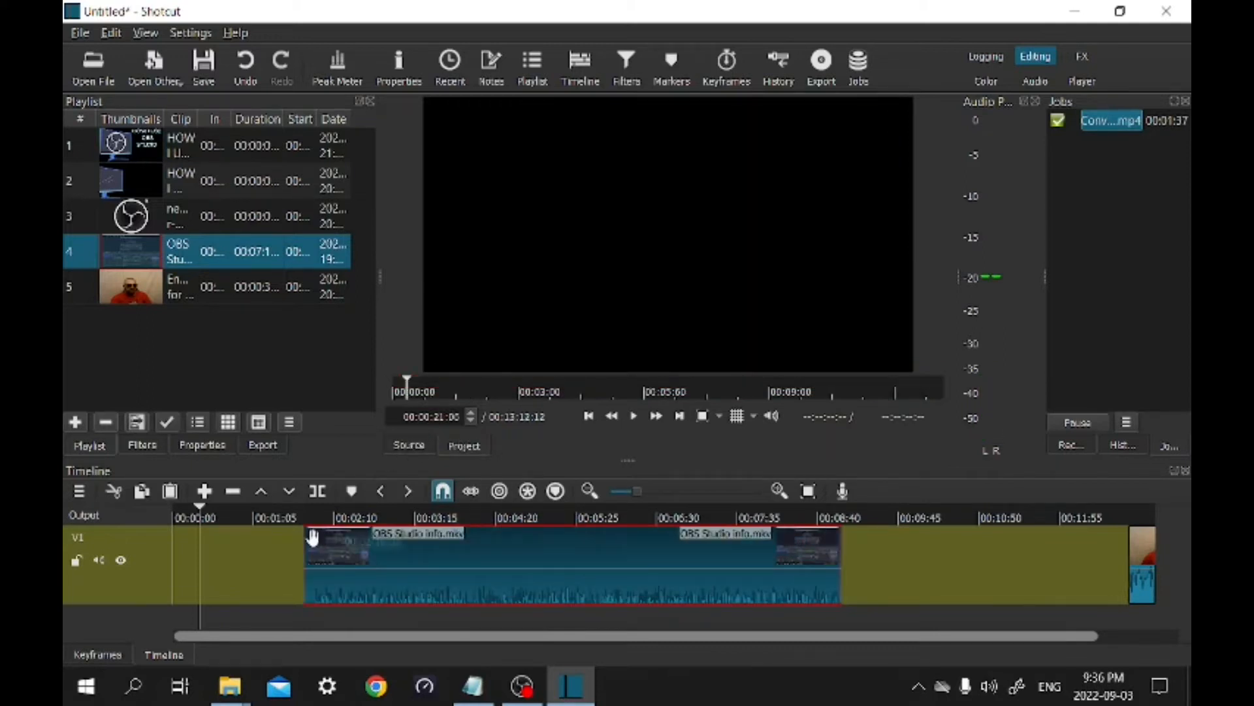
Step: Play the OBS Studio info.mkv clip from 00:01:40 and add a Gain / Volume filter to it with a level of 8.1 dB
left_click(298, 516)
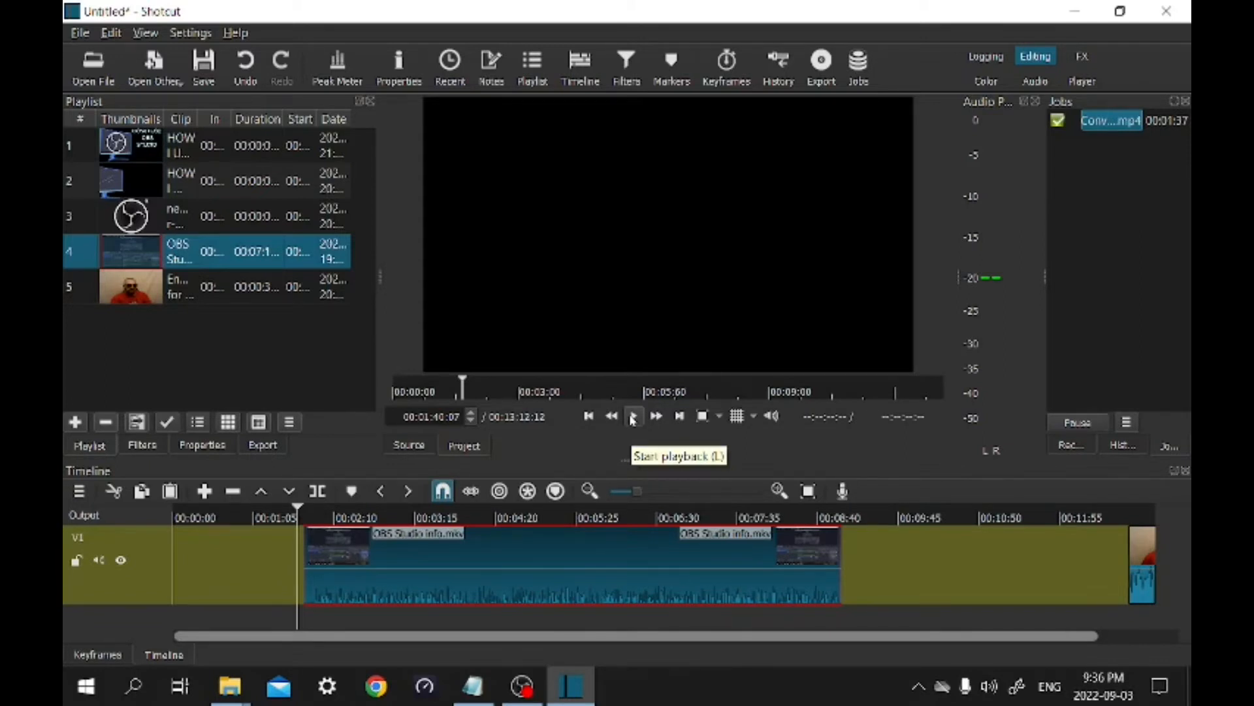
left_click(140, 445)
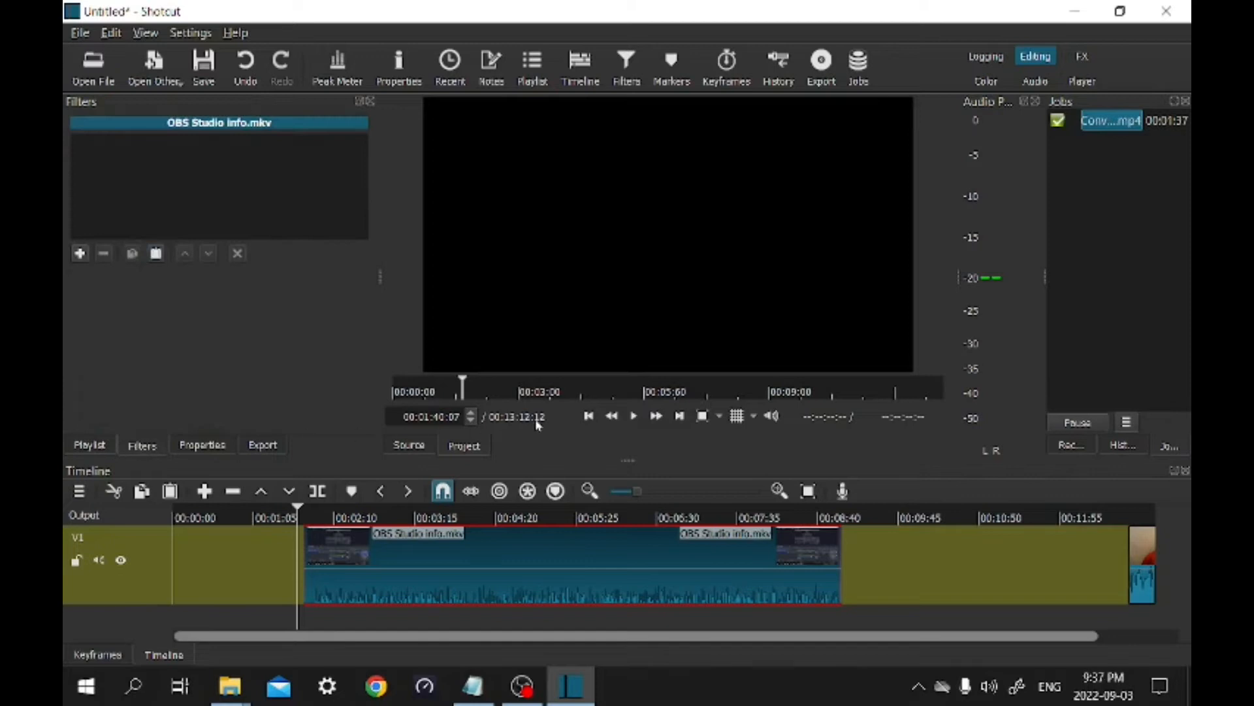
left_click(635, 416)
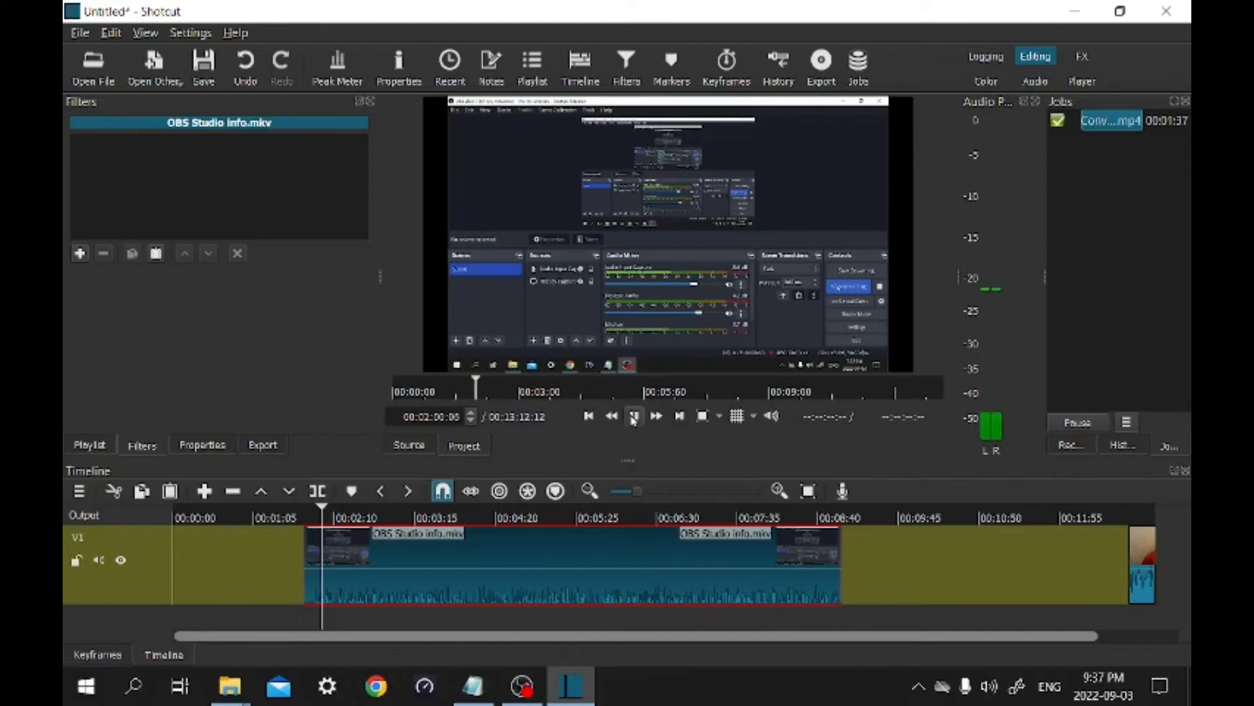
left_click(80, 253)
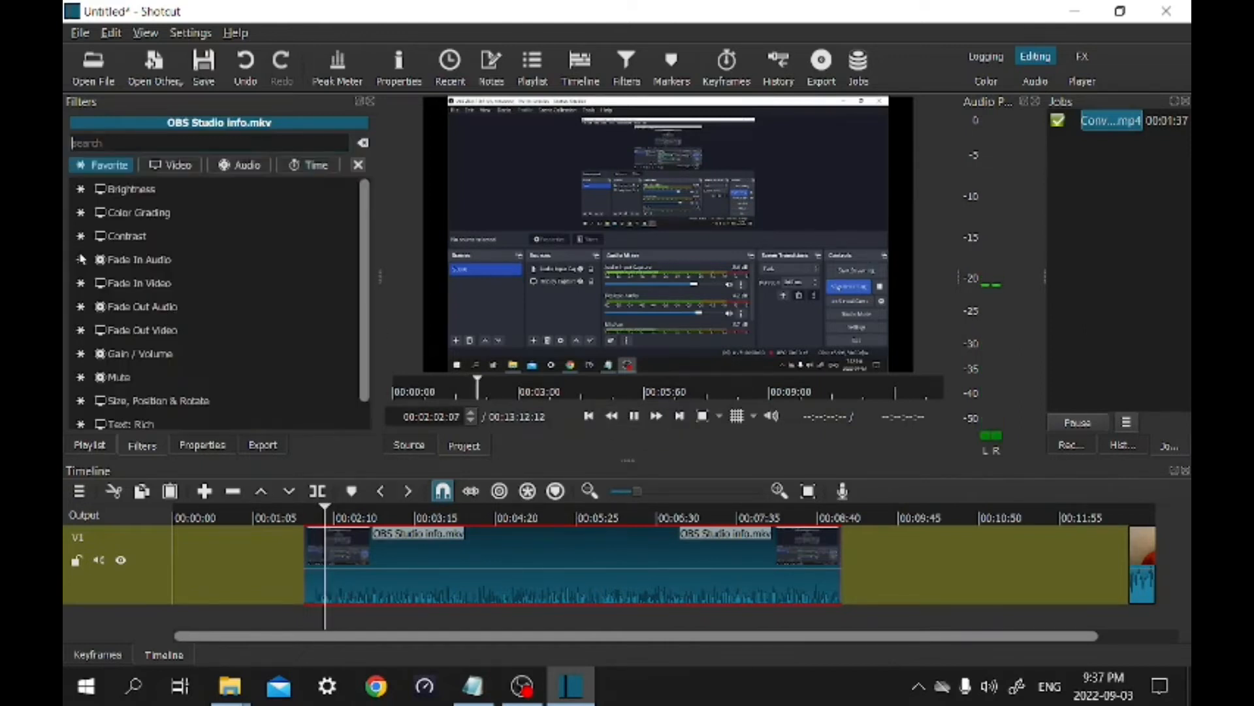
left_click(156, 353)
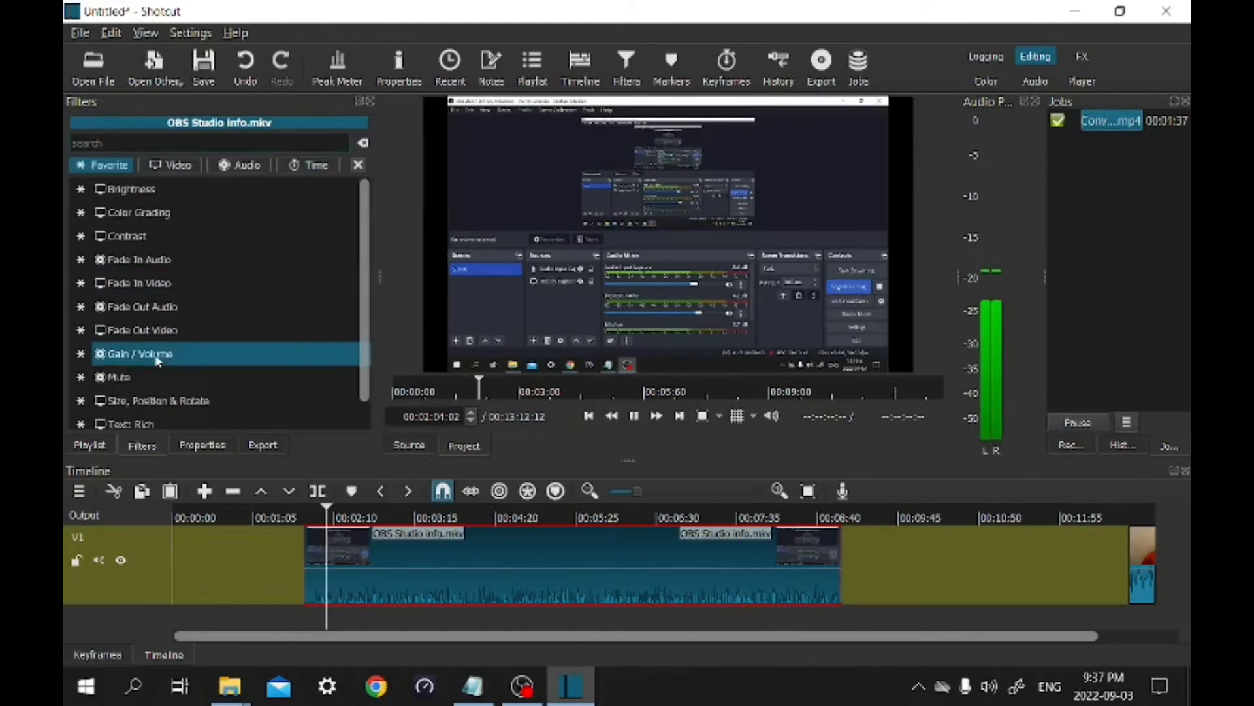
mouse_move(182, 305)
left_mouse_down()
mouse_move(217, 305)
mouse_move(197, 307)
left_mouse_up()
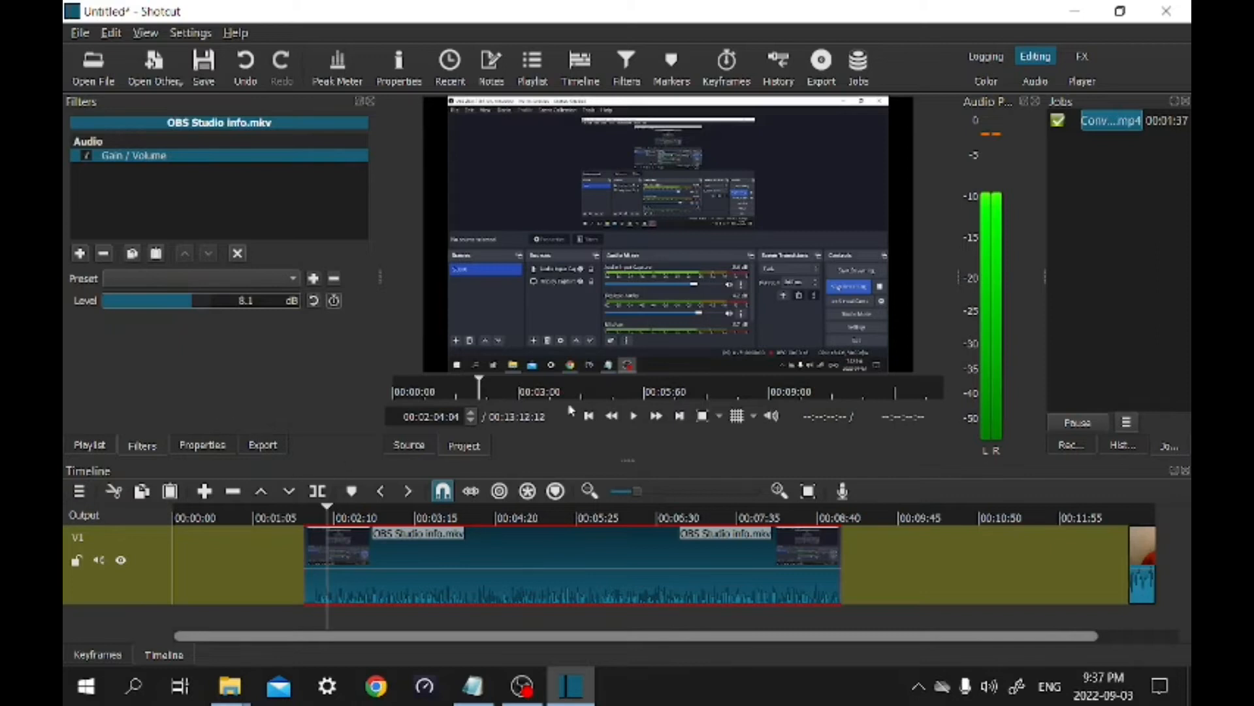
Step: Play the clip with the filter applied and adjust its Gain / Volume level to 8.8 dB
left_click(632, 417)
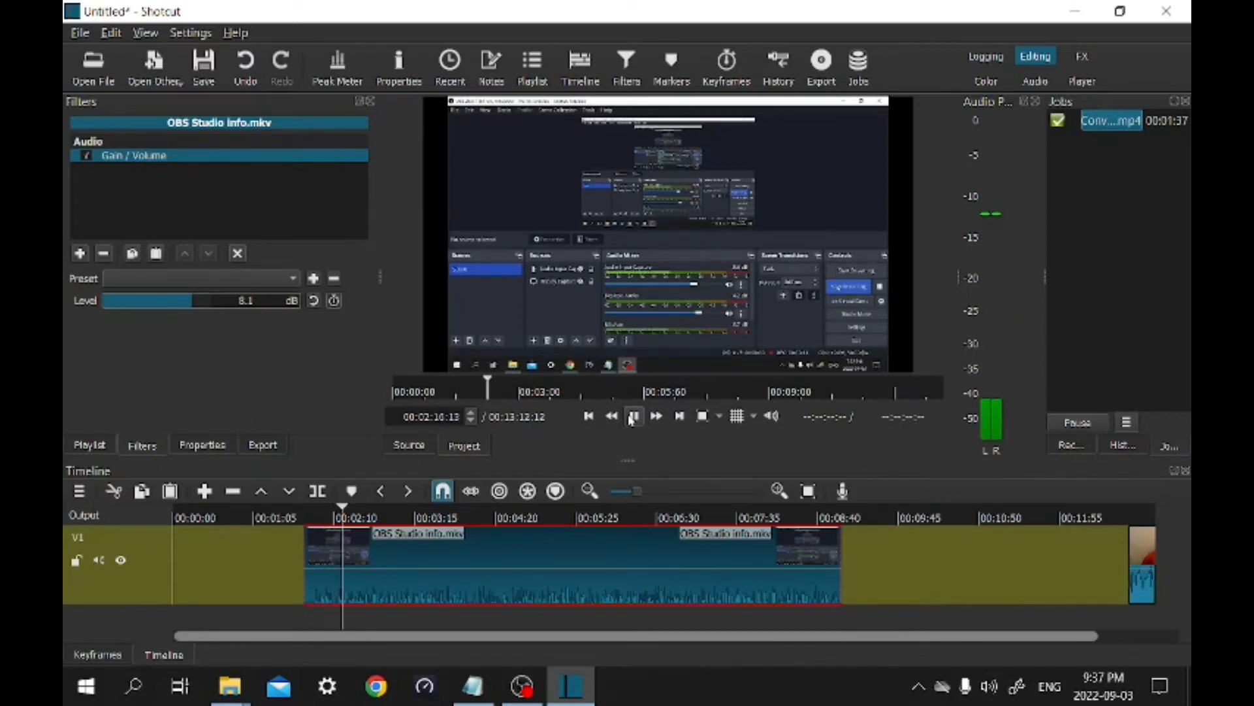
left_click(192, 302)
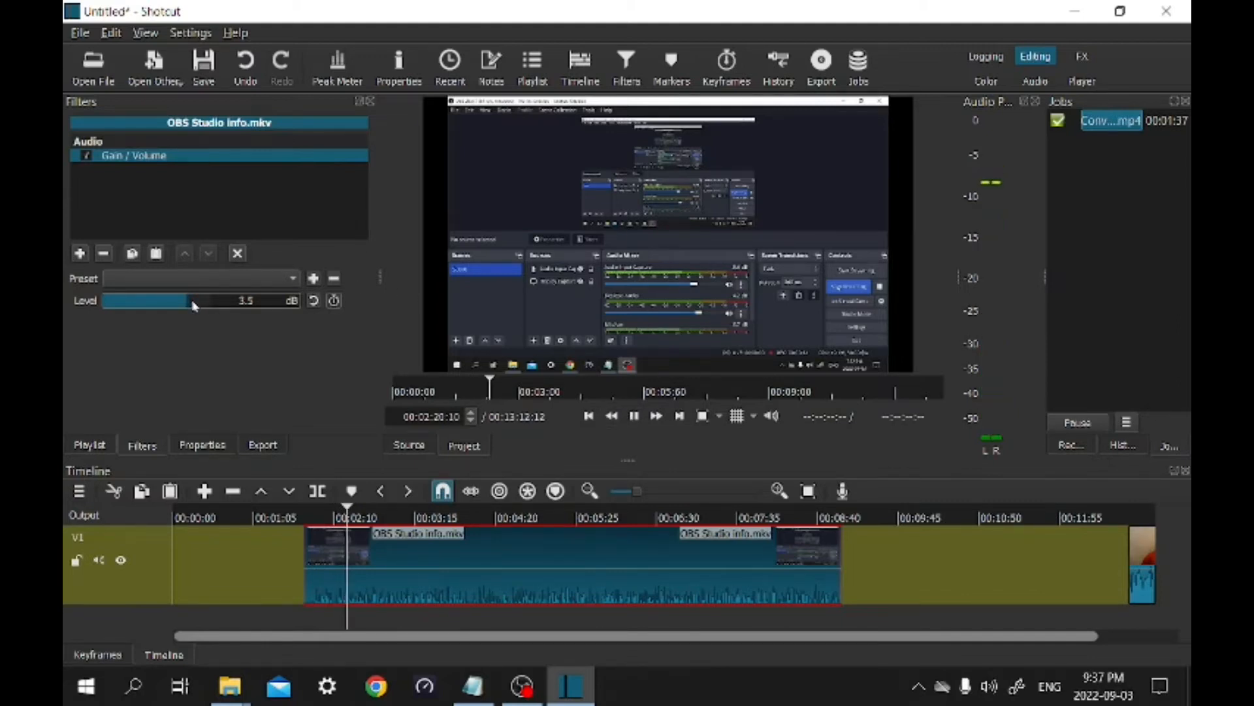
left_click_drag(194, 305, 201, 307)
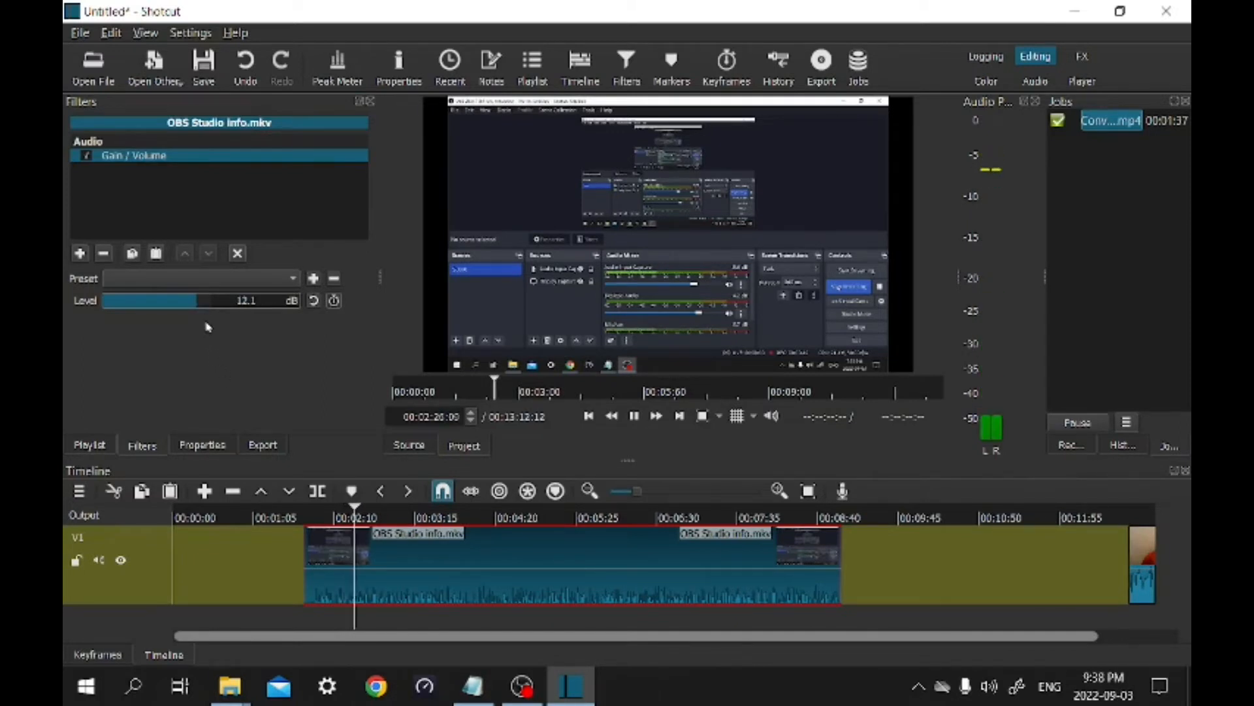
scroll(196, 304, "down", 6)
scroll(196, 308, "up", 3)
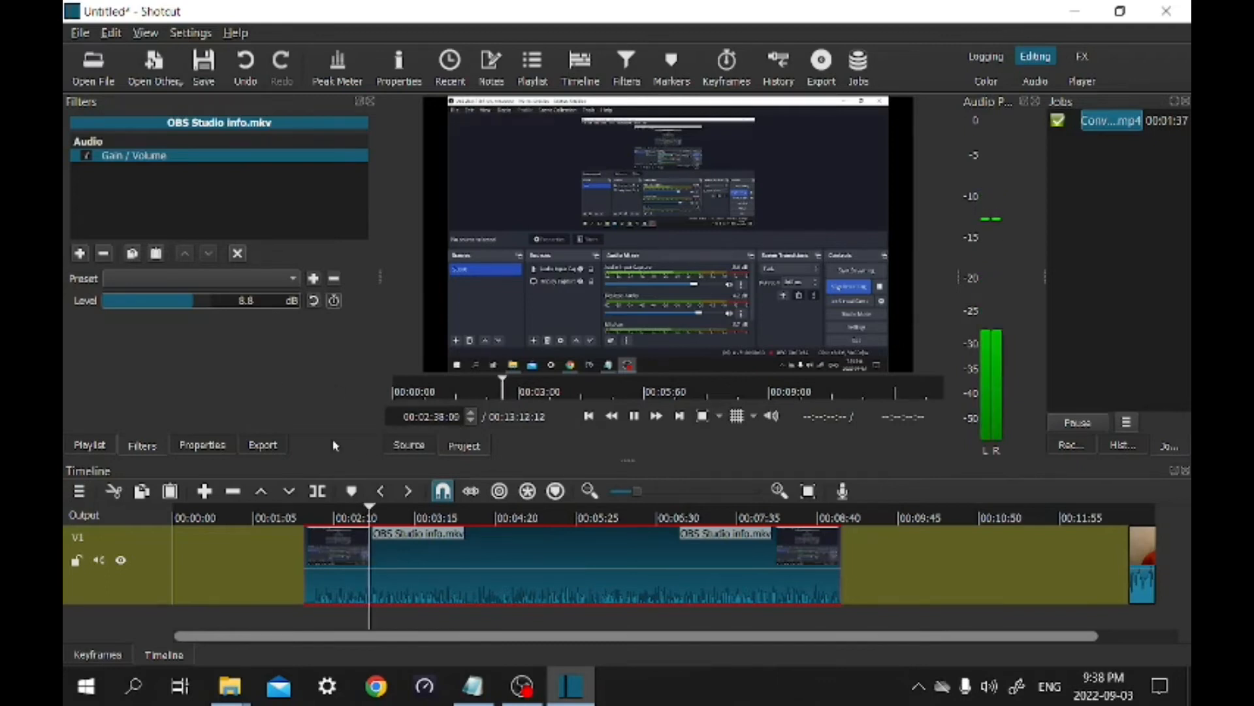
Step: Switch to OBS Studio, pause the screen recording and return to Shotcut
left_click(519, 694)
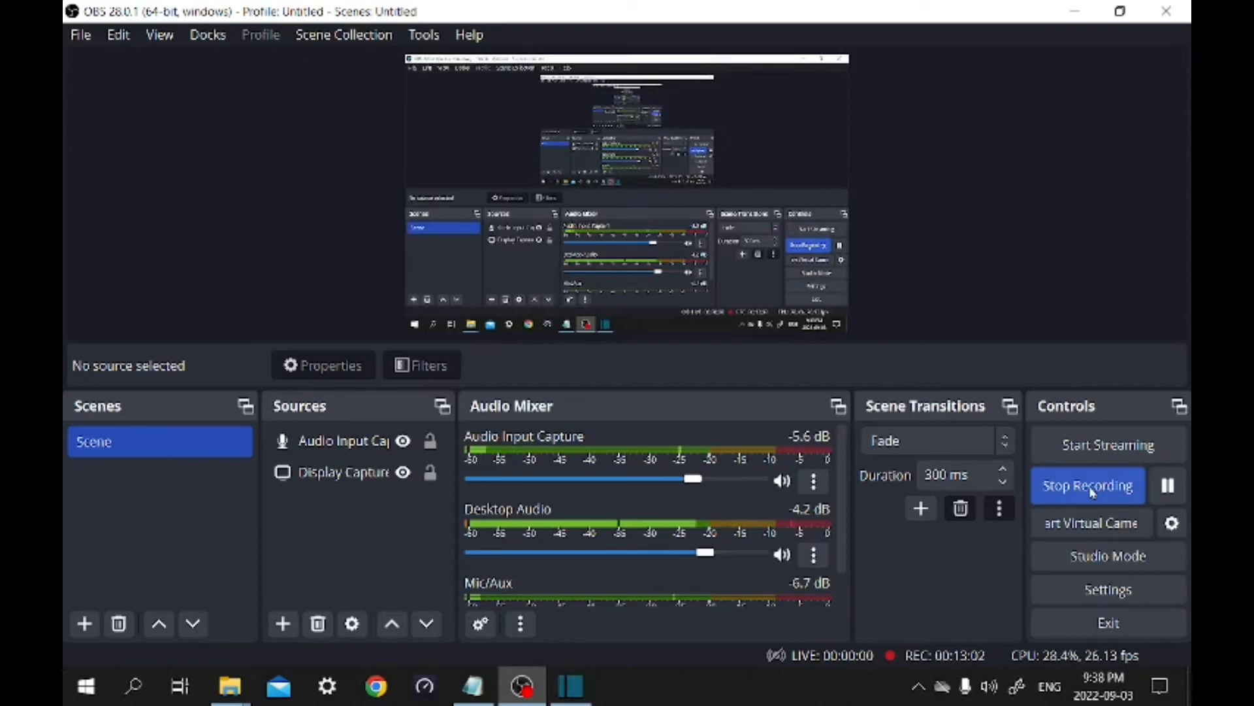
left_click(1166, 487)
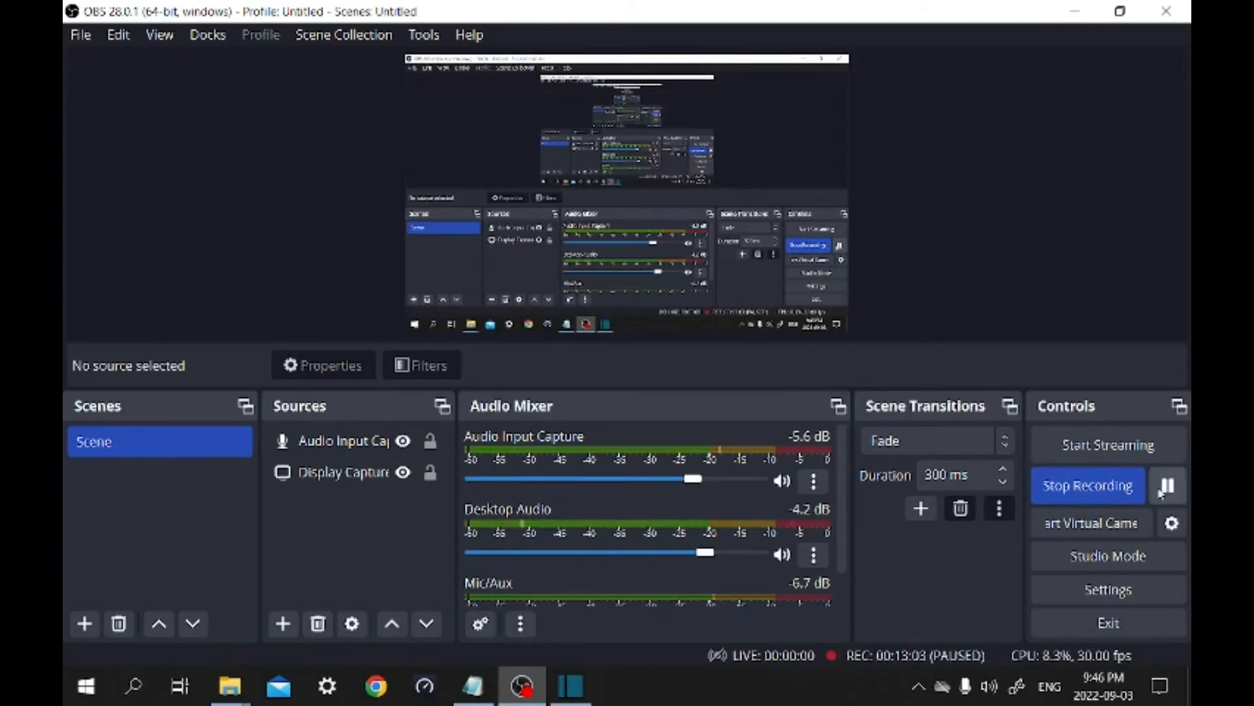
left_click(573, 688)
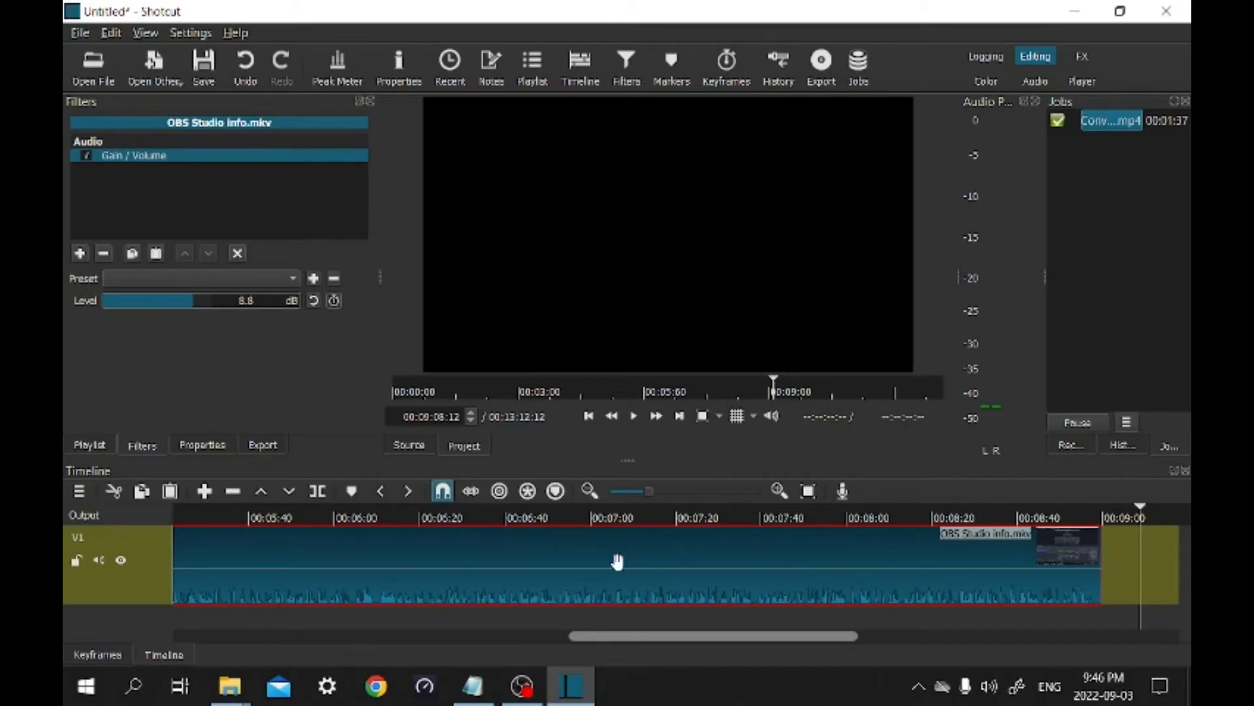
Step: Play the end of the OBS Studio info.mkv clip from 00:08:55 to find where the speech stops
scroll(619, 565, "left", 5)
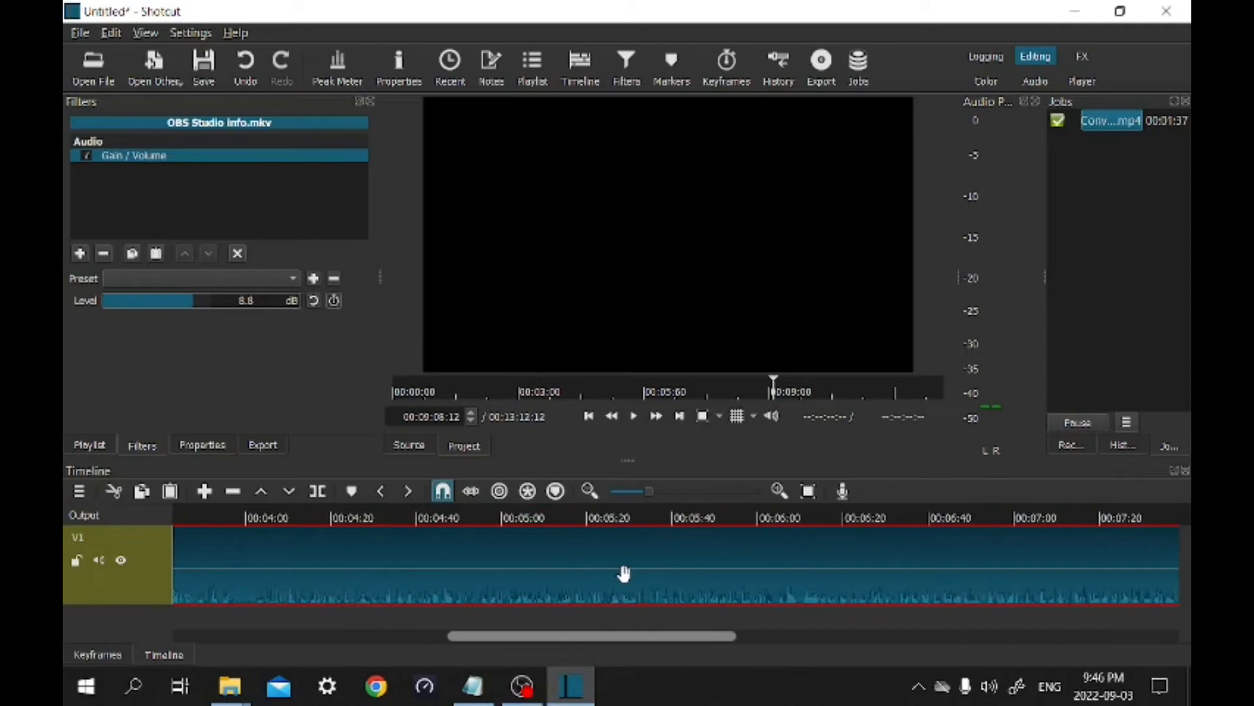
scroll(624, 573, "left", 5)
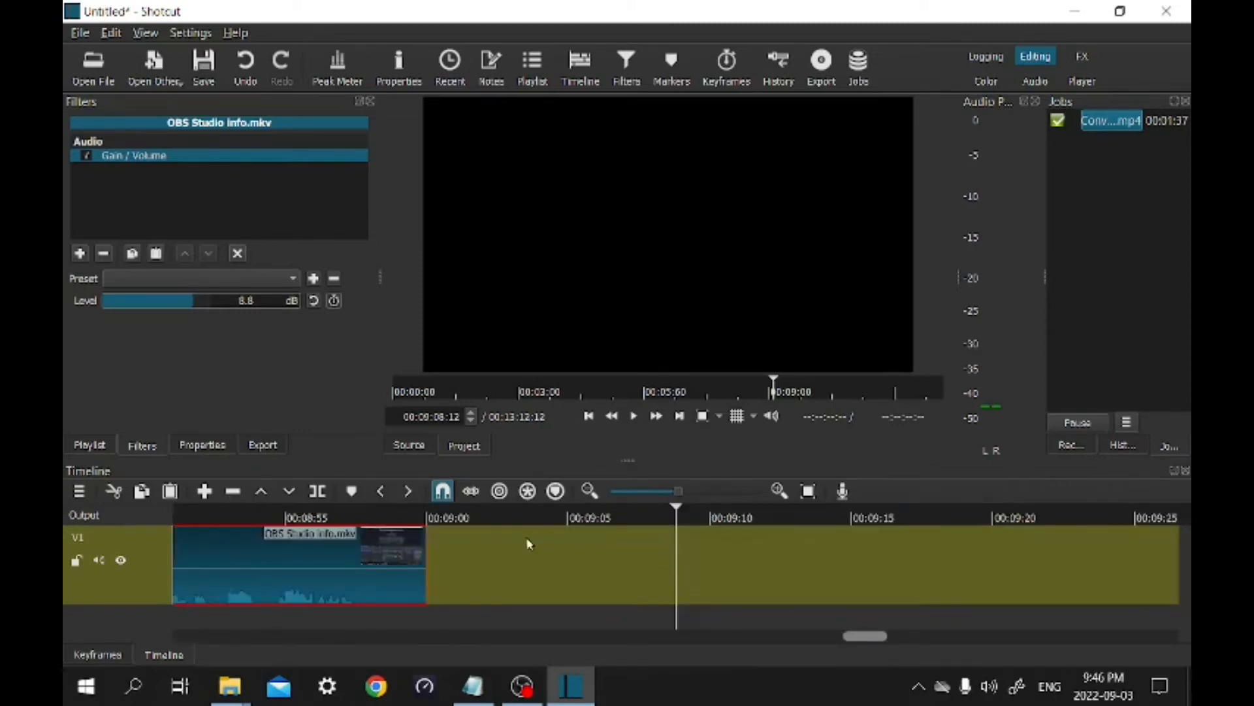
left_click(298, 516)
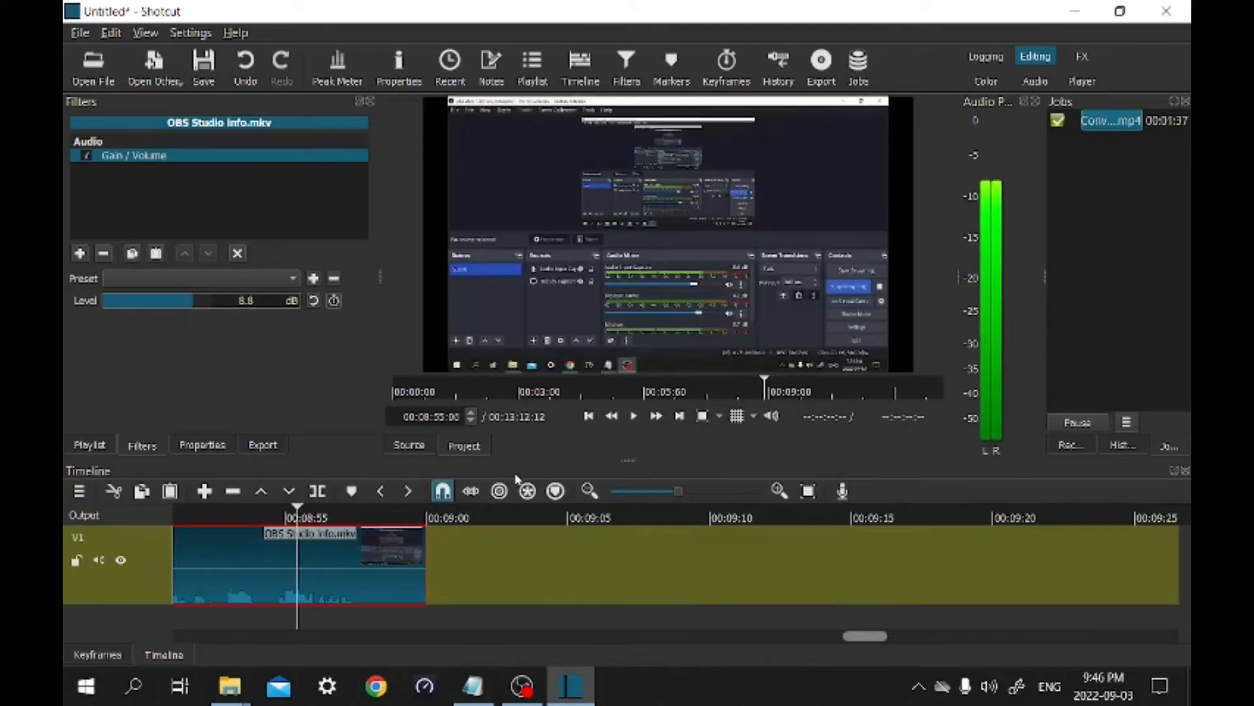
left_click(634, 416)
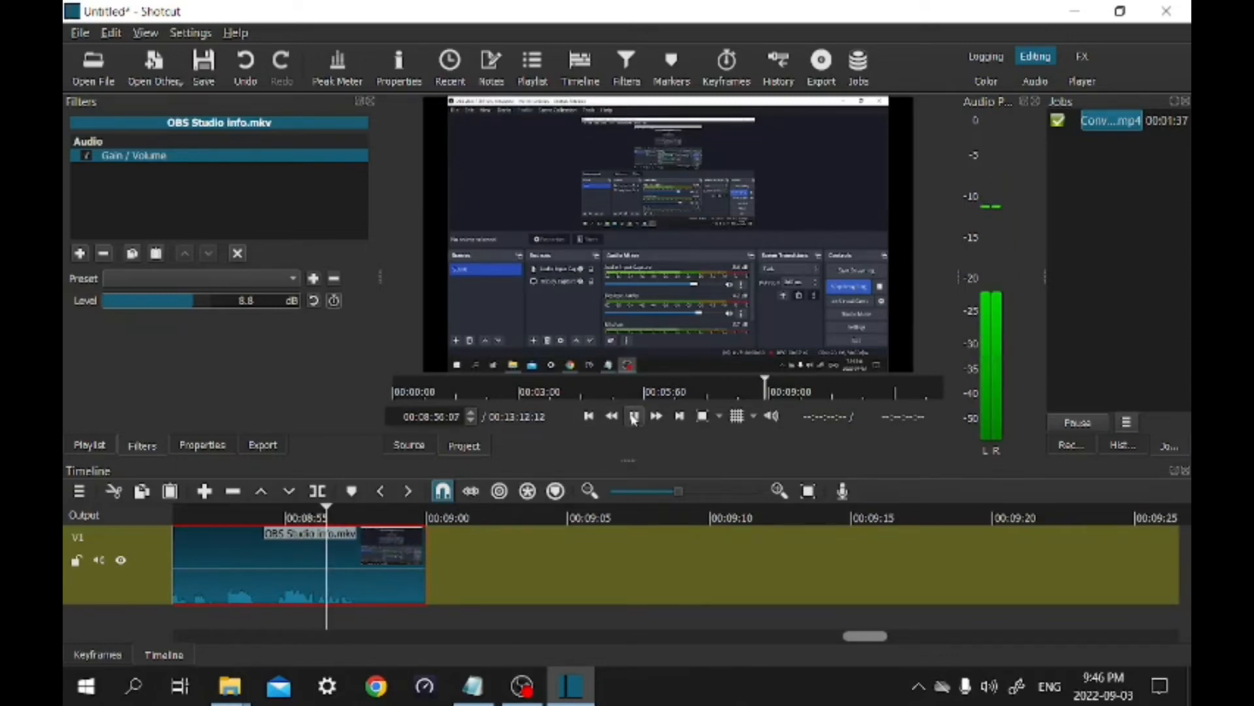
left_click(634, 419)
left_click(635, 416)
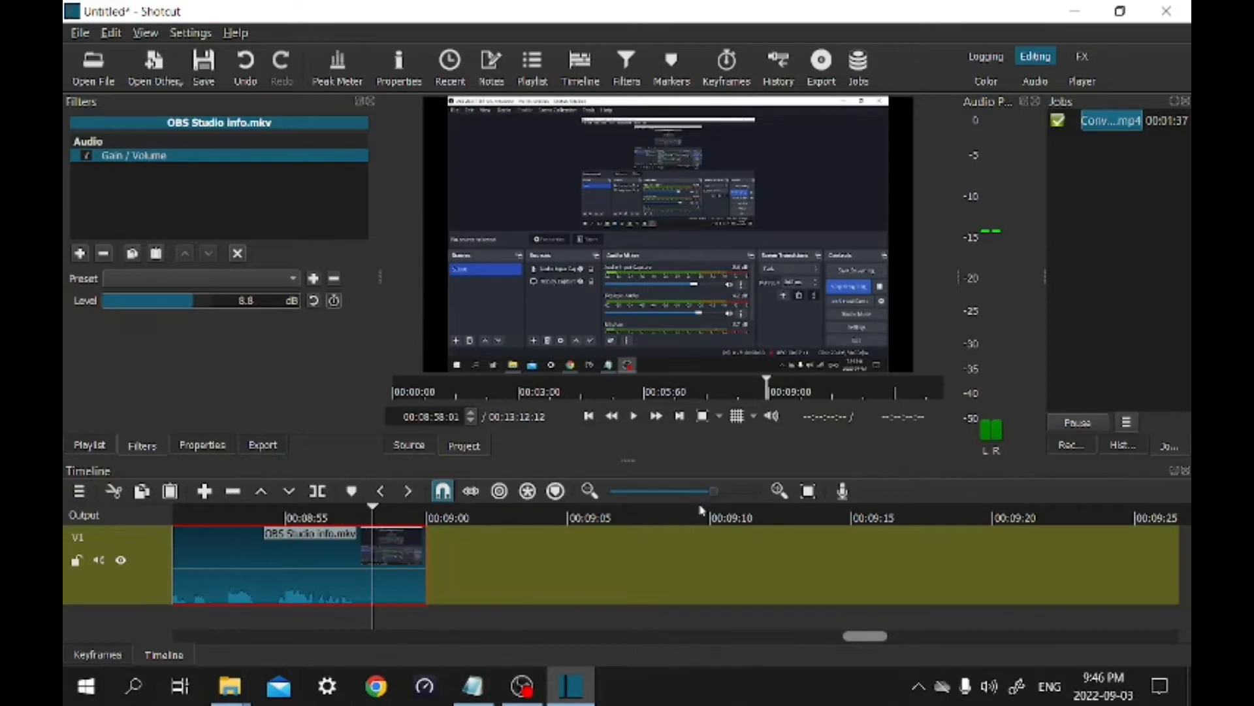
Step: Split the OBS Studio info.mkv clip at about 00:08:57 and delete the part after the split
scroll(701, 513, "up", 5)
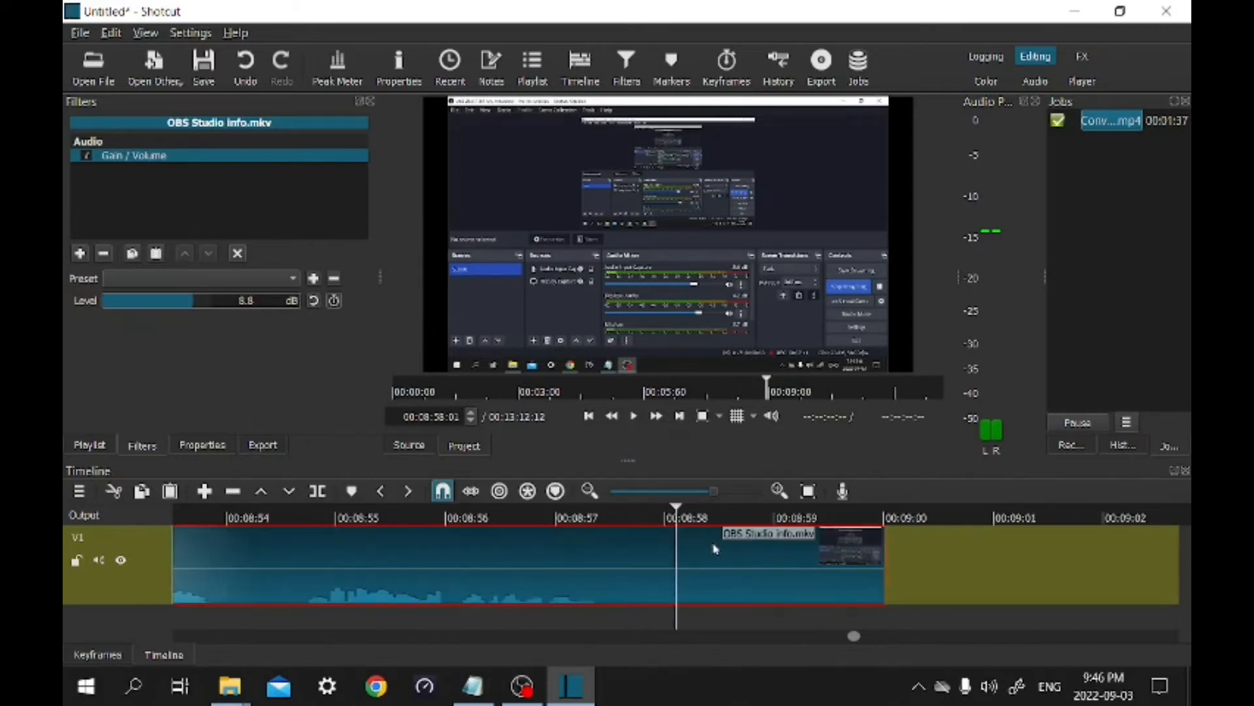
left_click(669, 513)
left_click_drag(670, 514, 603, 511)
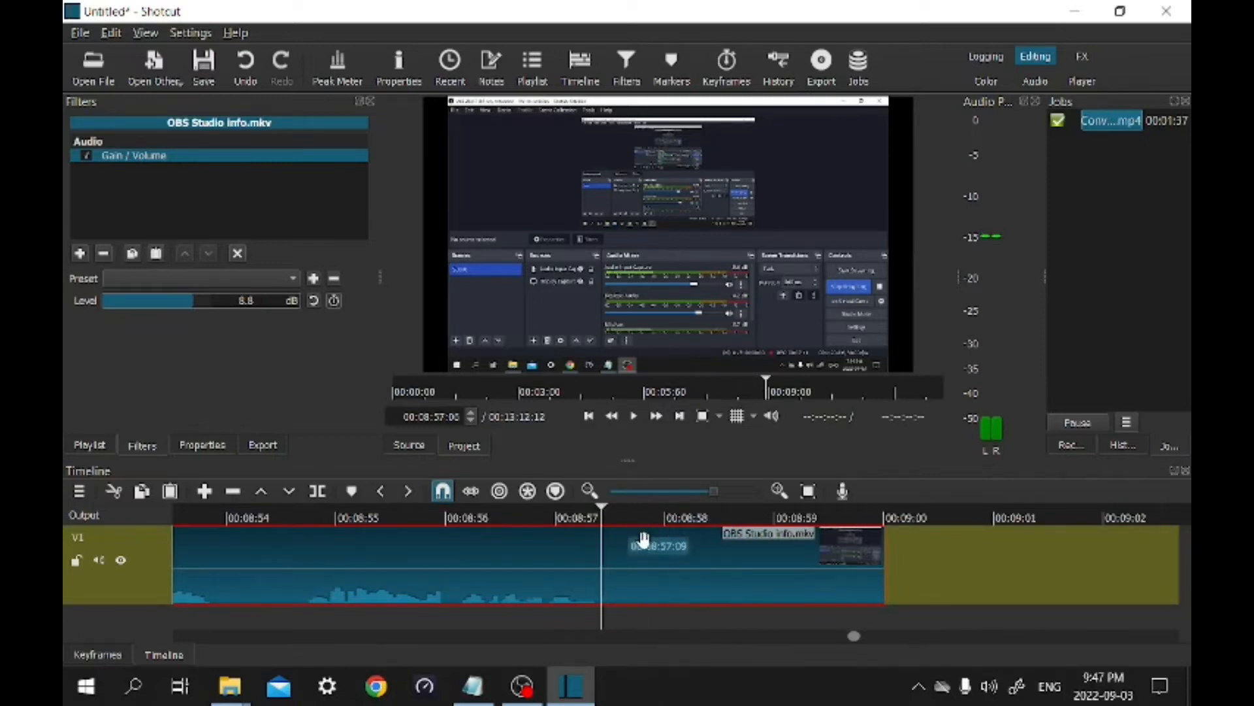
left_click(319, 492)
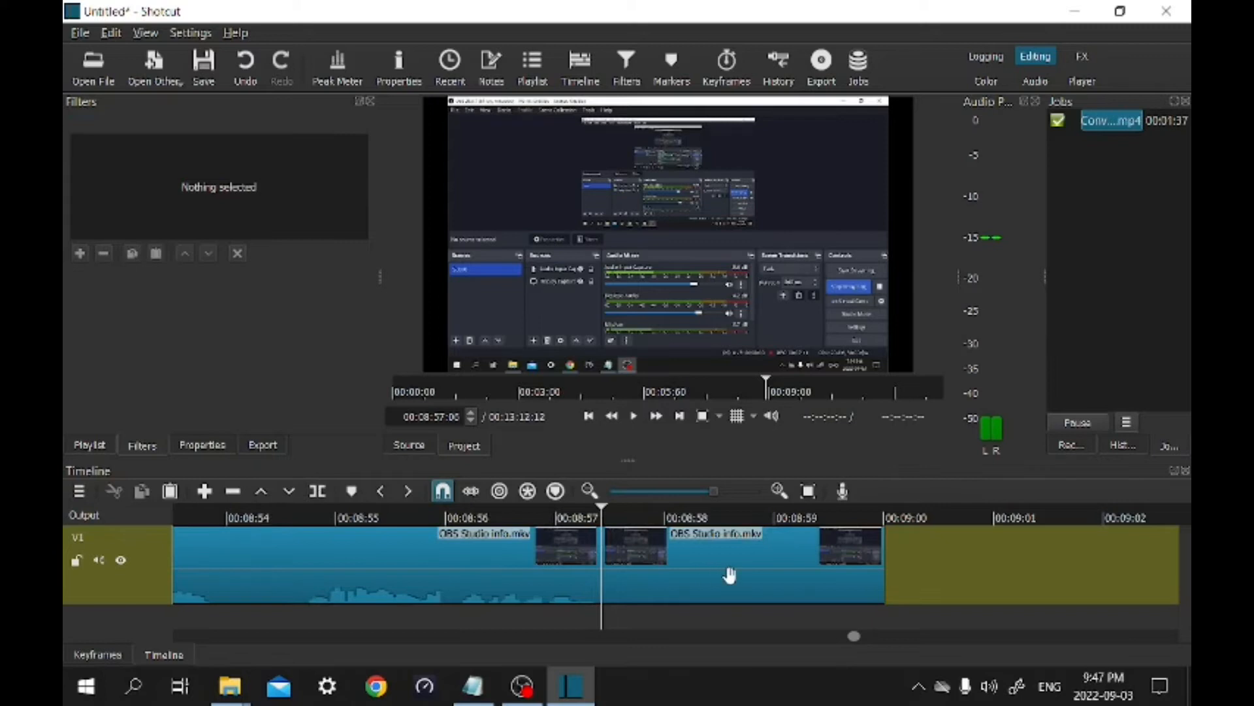
left_click(730, 575)
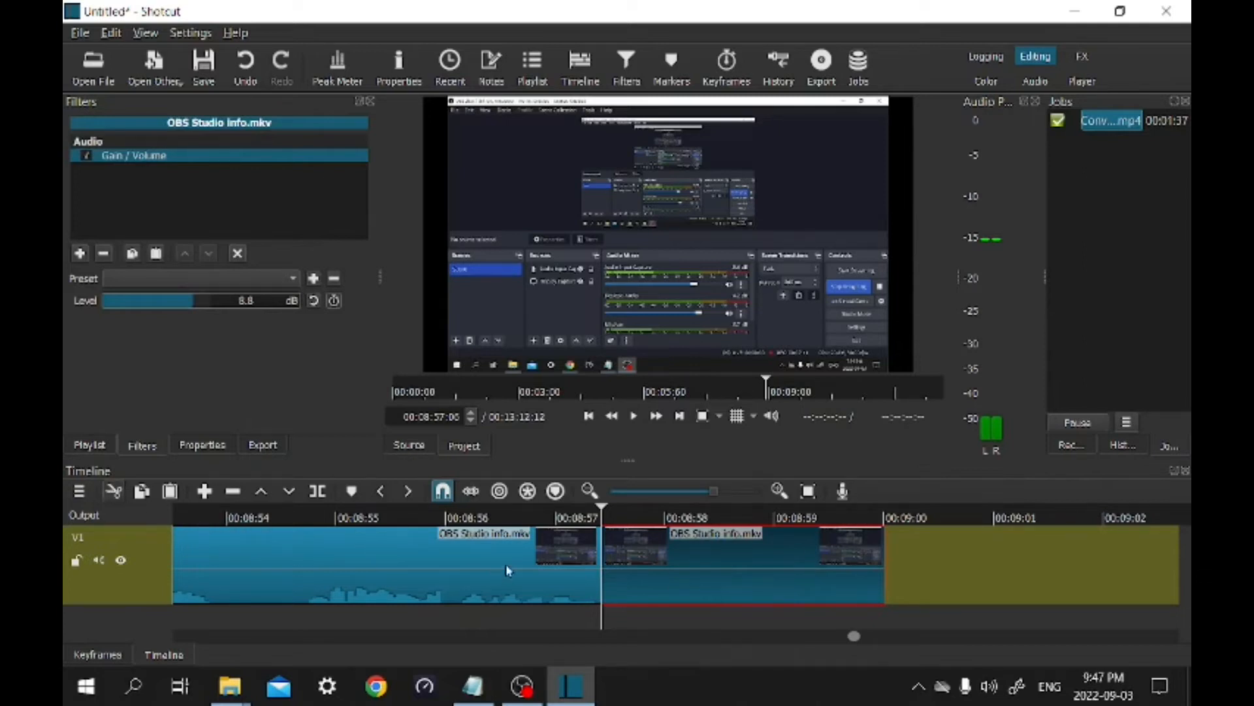
key("Delete")
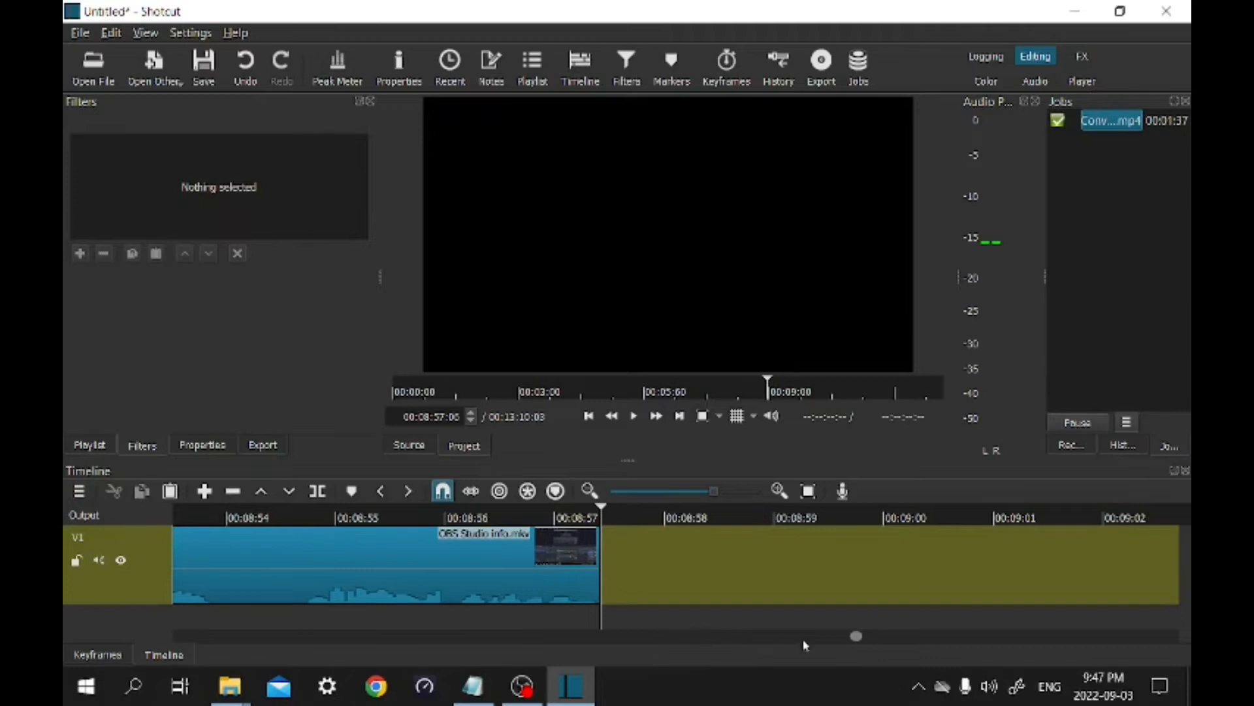
Step: Go to the beginning of the OBS Studio info.mkv clip and split it just before the speech starts, at 00:01:51:01
left_click_drag(856, 638, 310, 648)
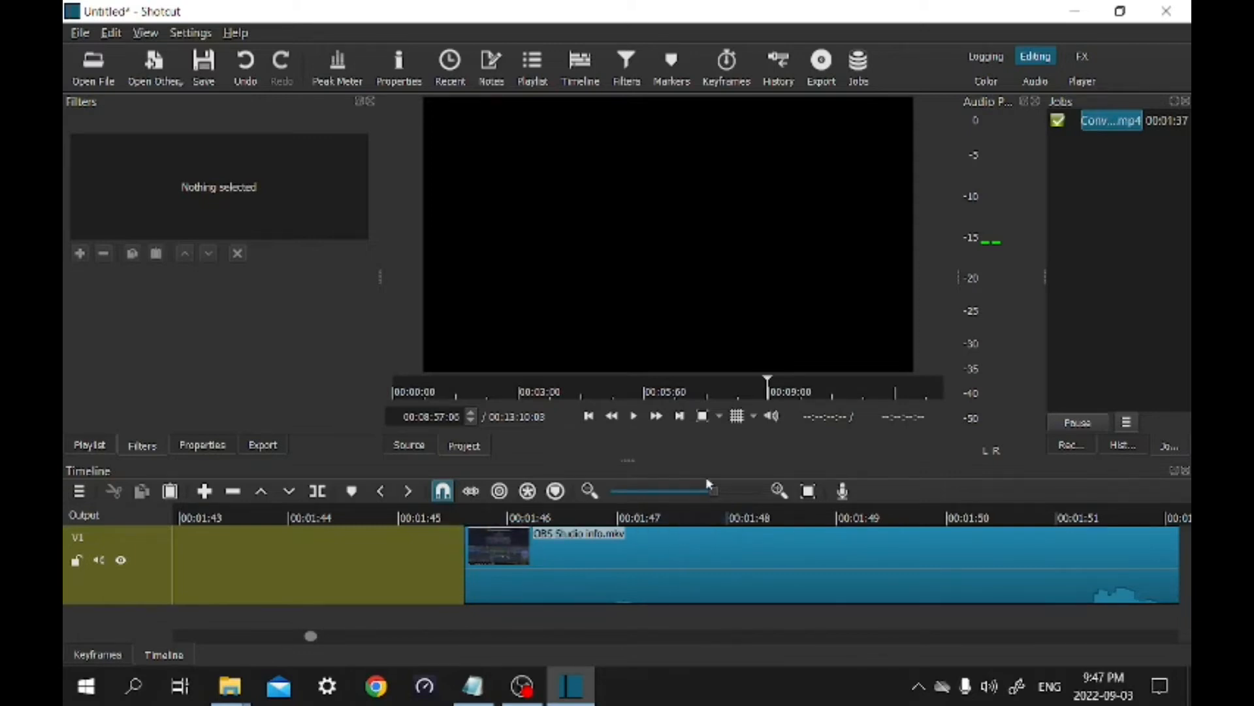
left_click(635, 416)
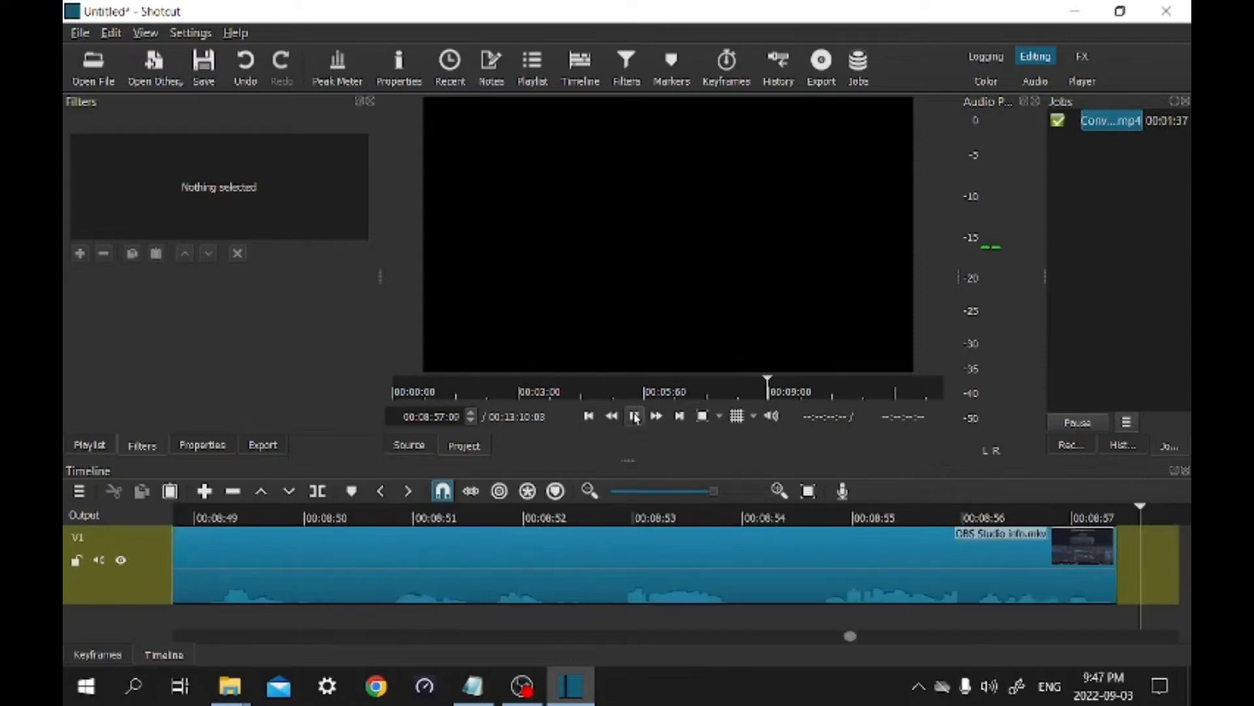
left_click(635, 417)
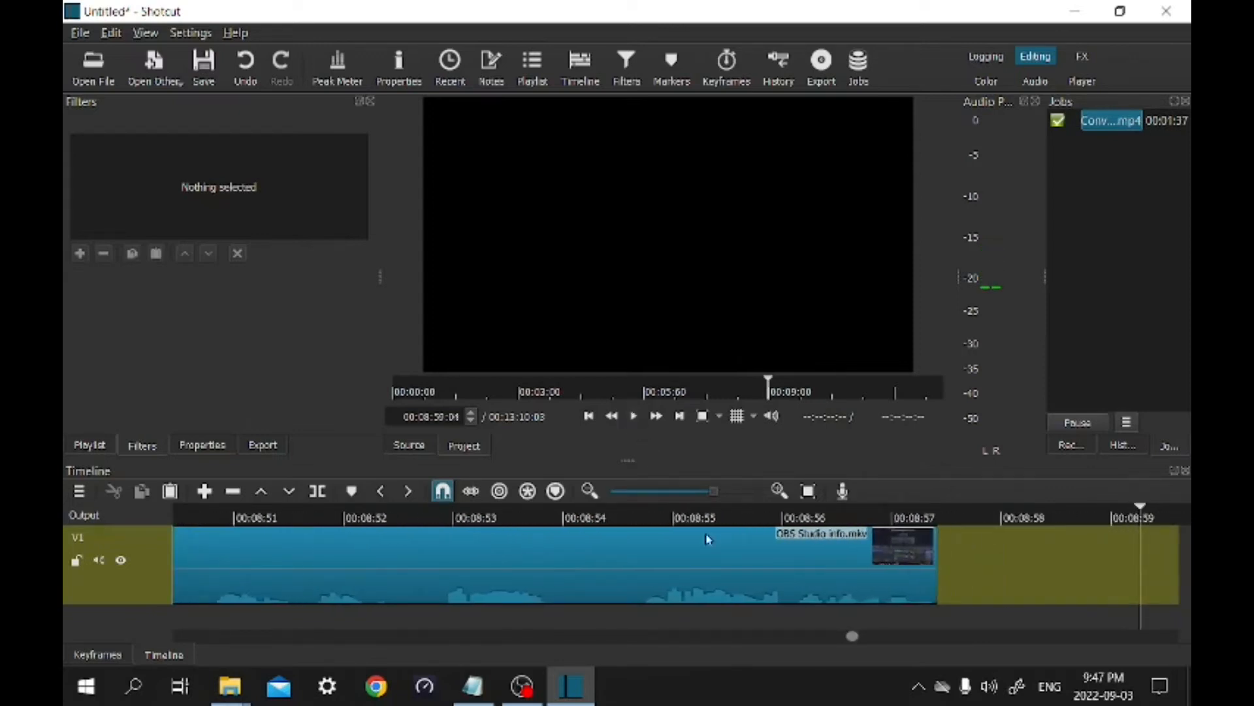
left_click_drag(853, 639, 309, 637)
left_click(507, 518)
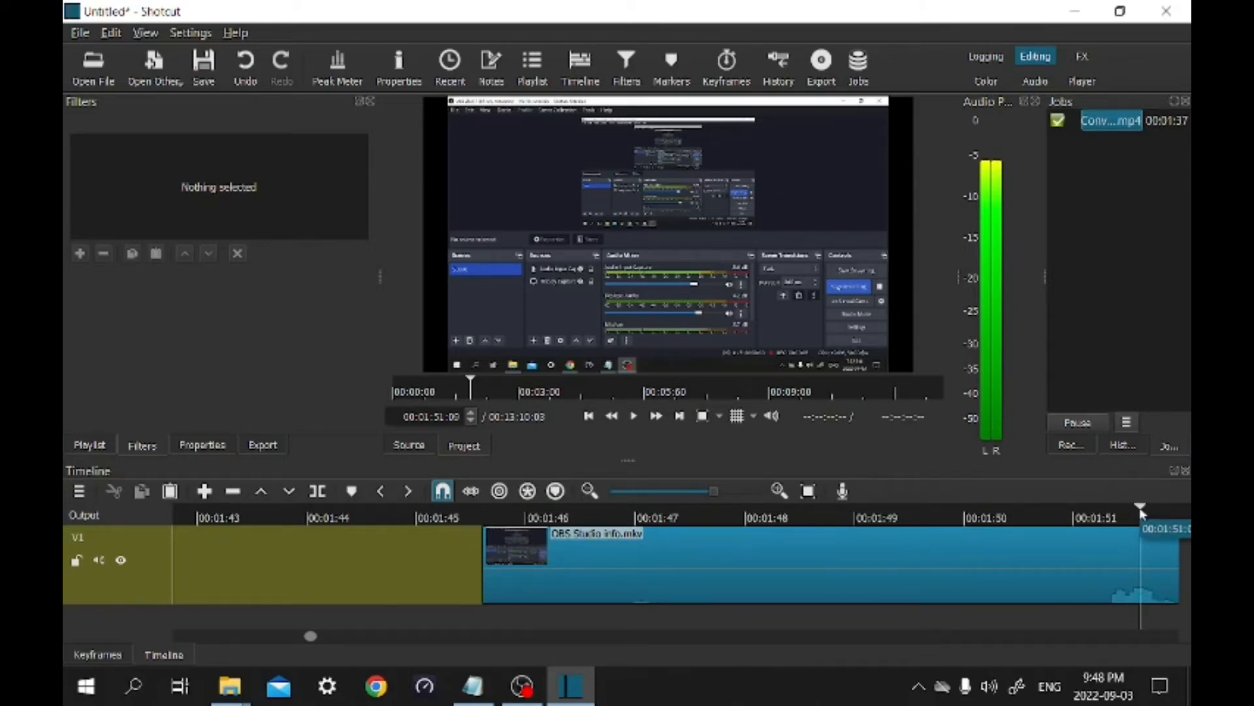
left_click_drag(1141, 513, 1086, 521)
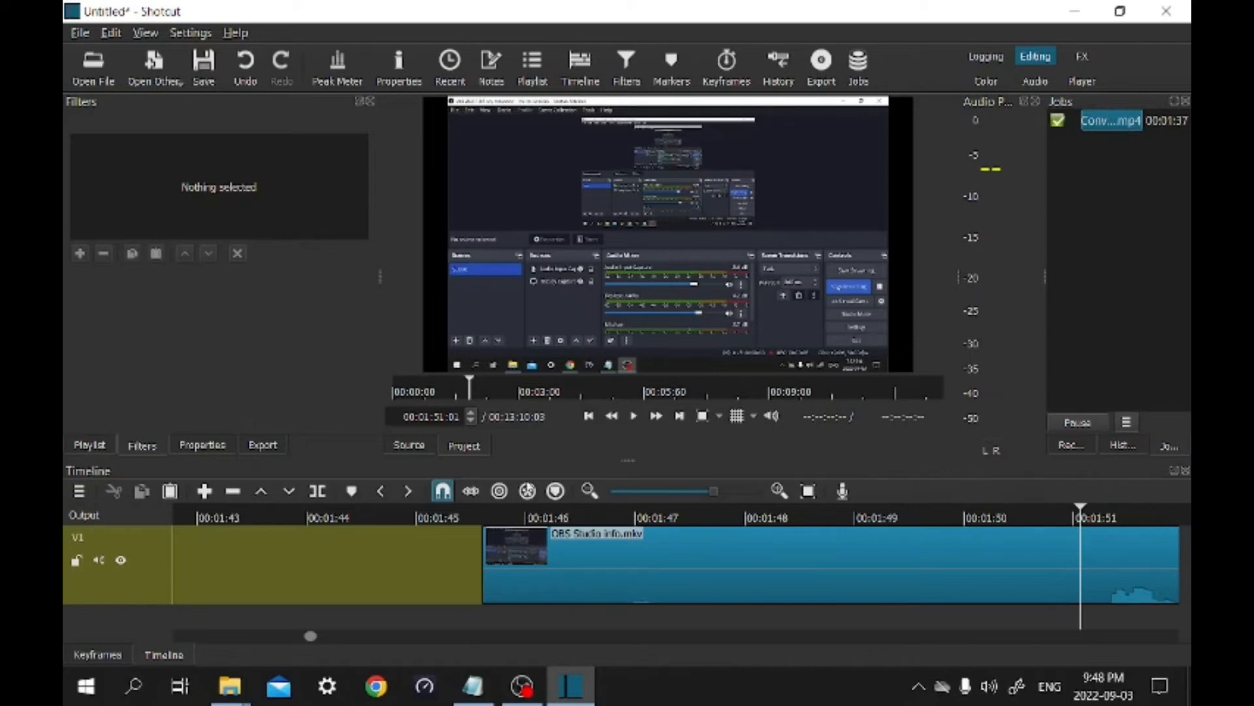
left_click(311, 491)
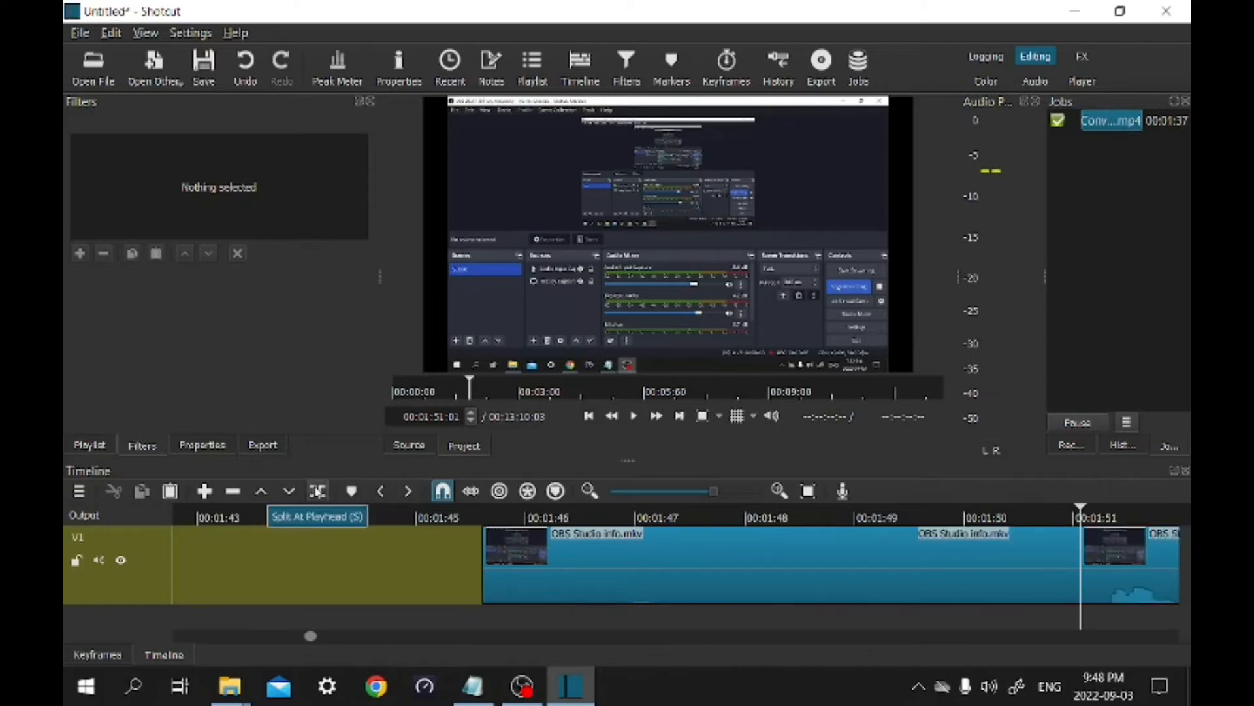
Step: Cut the silent part before the split from V1 and play the remaining clip from its start
left_click(784, 575)
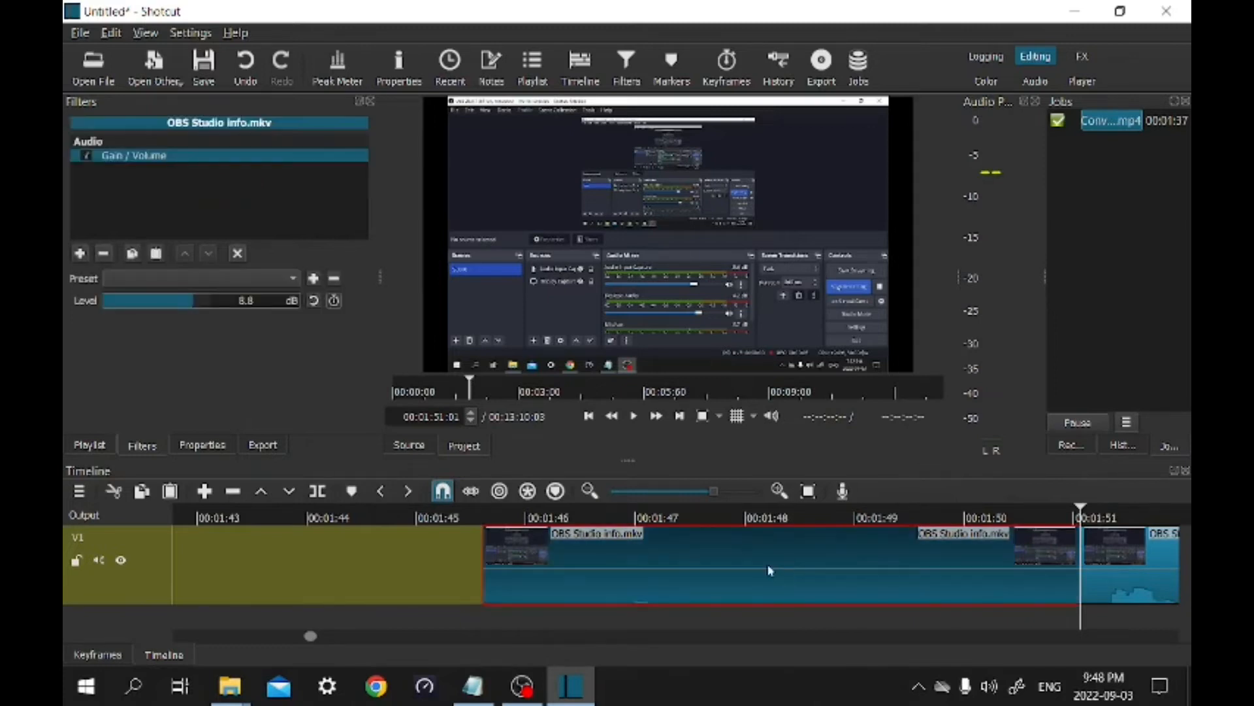
left_click(123, 496)
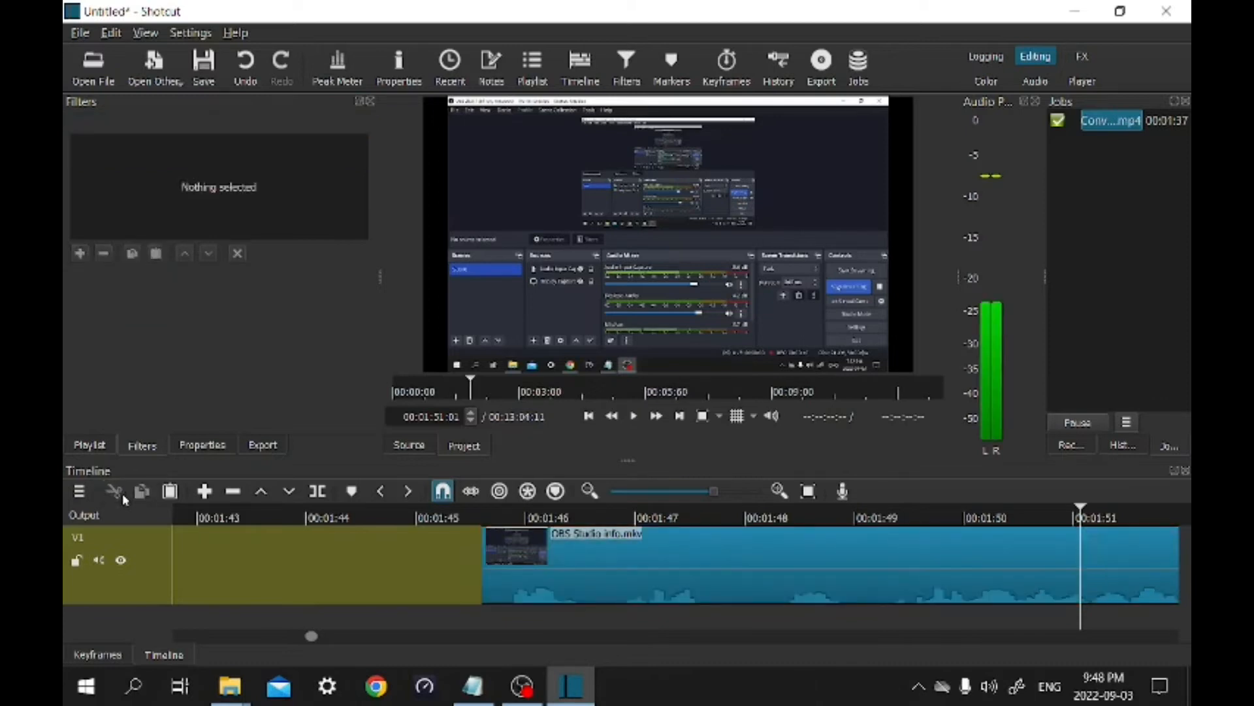
left_click(414, 518)
left_click(635, 417)
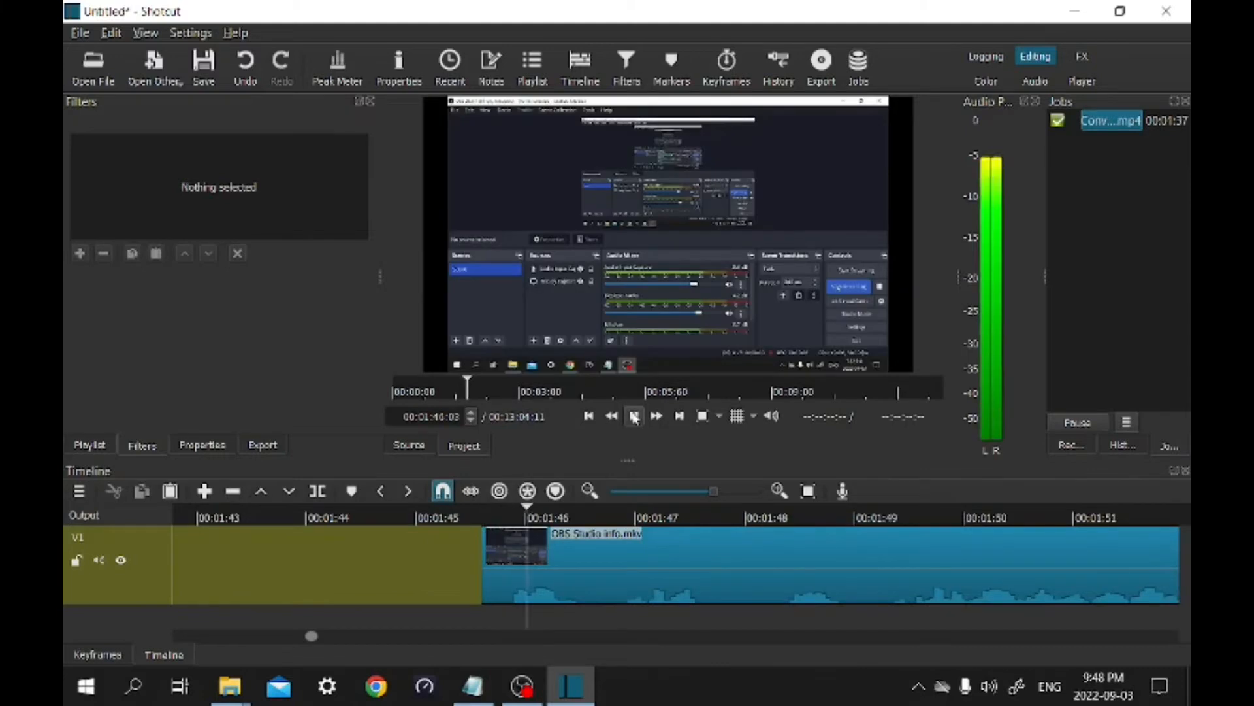
Step: Pause playback and place the second playlist clip, the HOW I USE OBS STUDIO title animation, on V1 at about 00:00:35
left_click(634, 416)
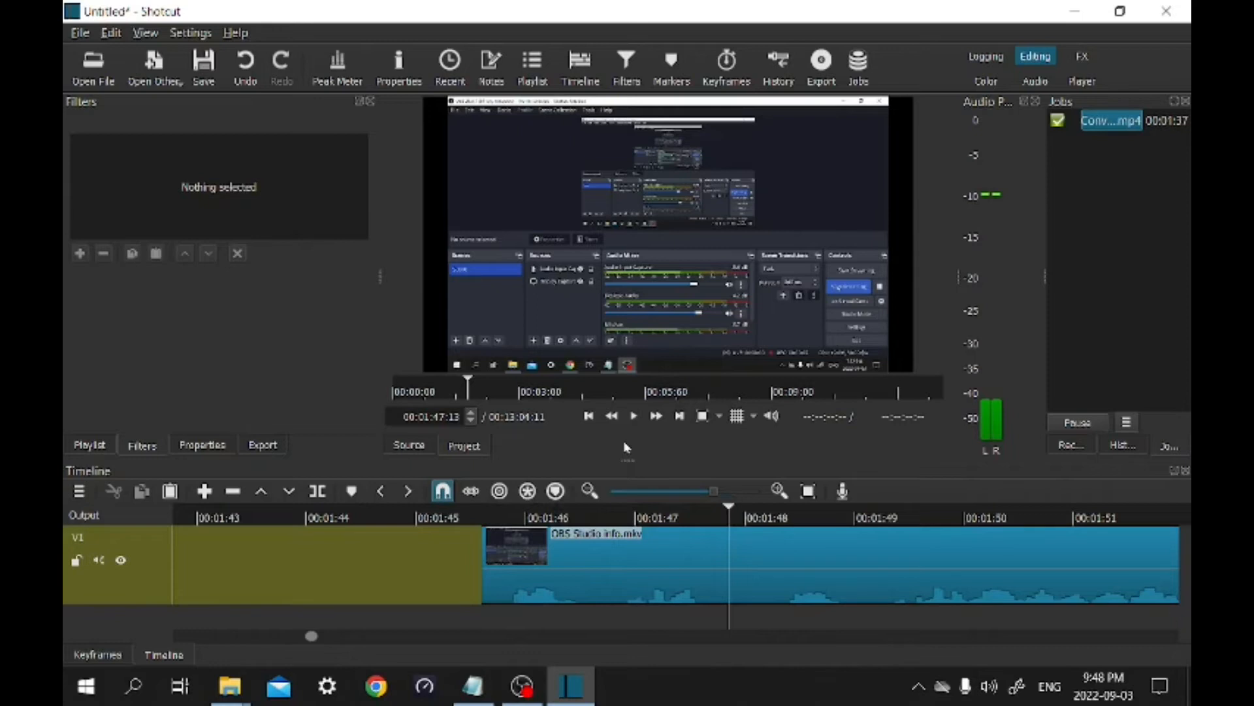
left_click(634, 491)
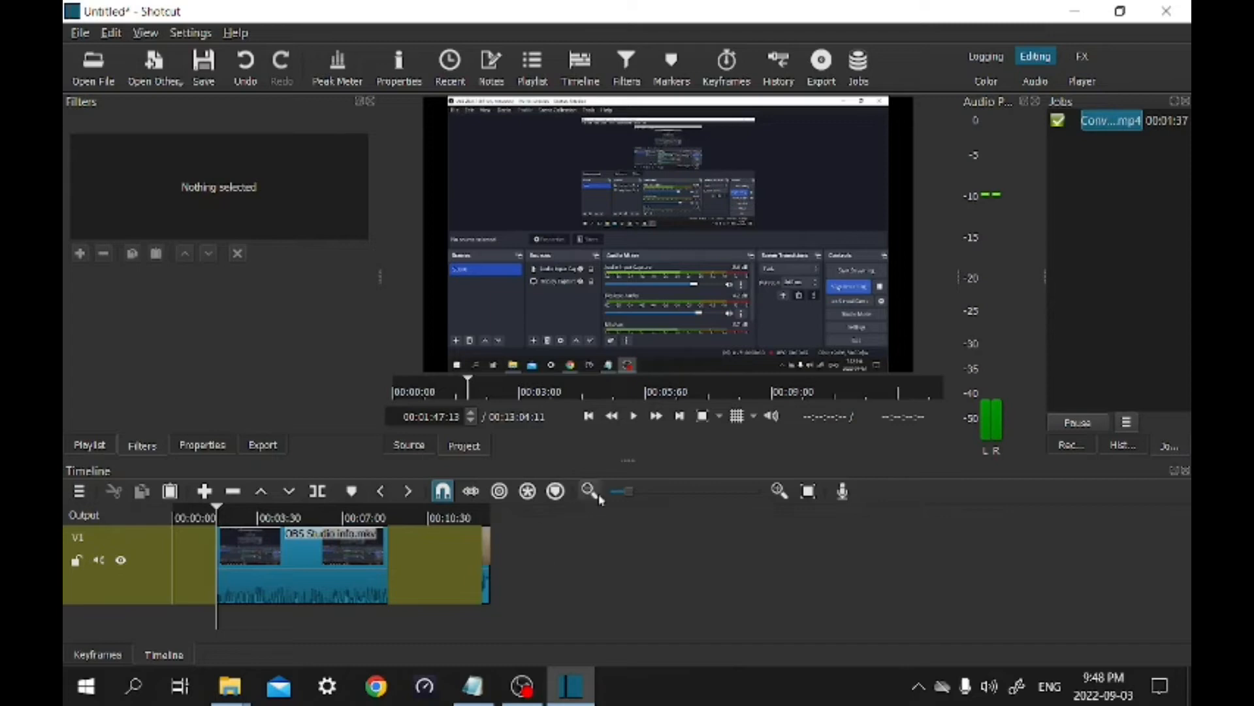
left_click_drag(634, 492, 645, 493)
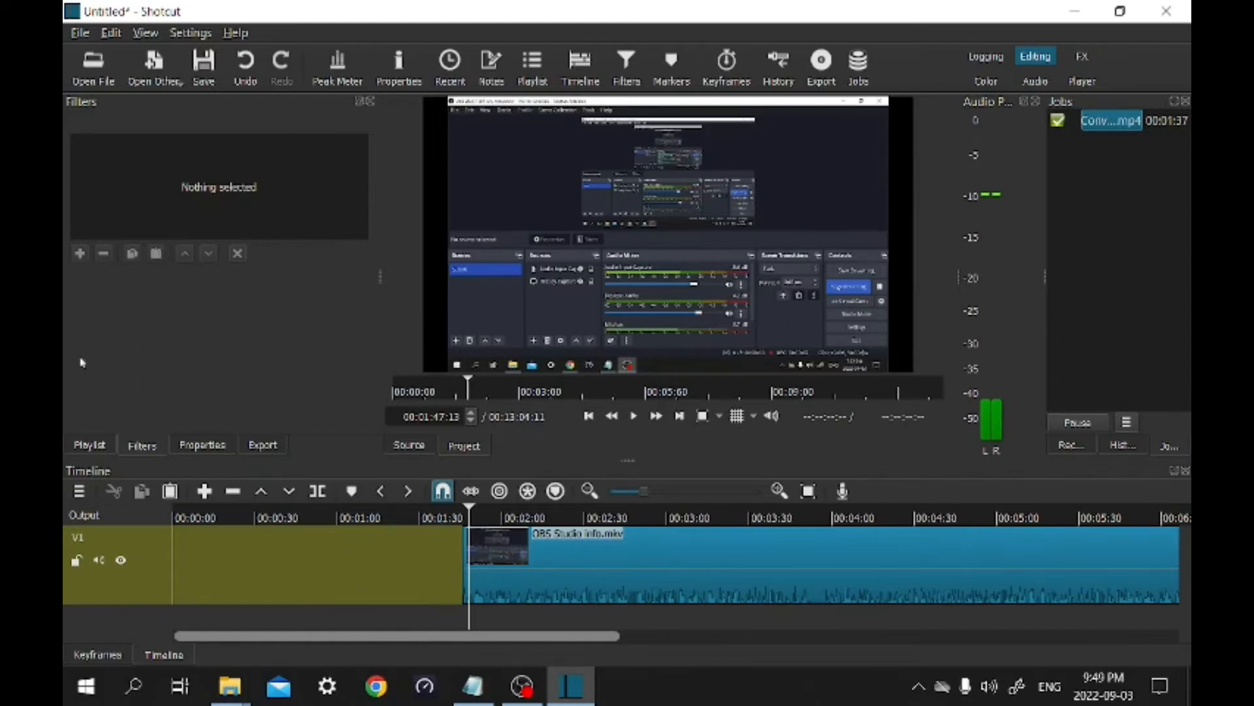
left_click(90, 445)
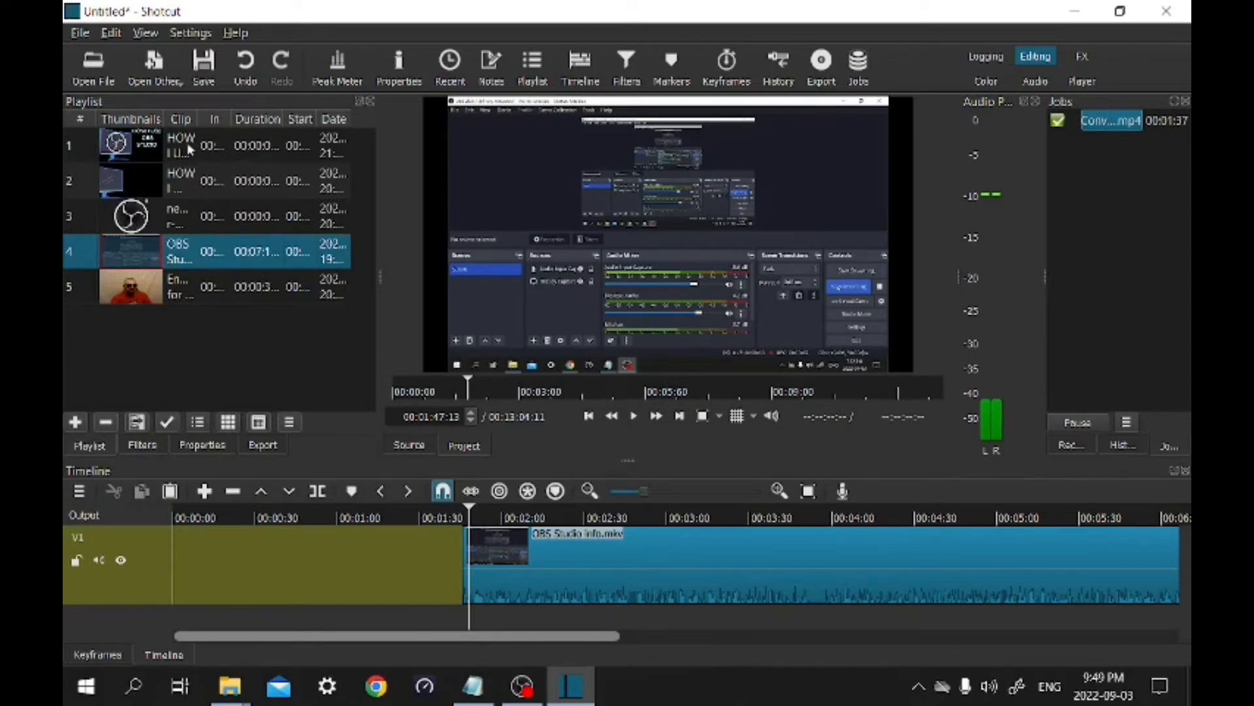
left_click(126, 145)
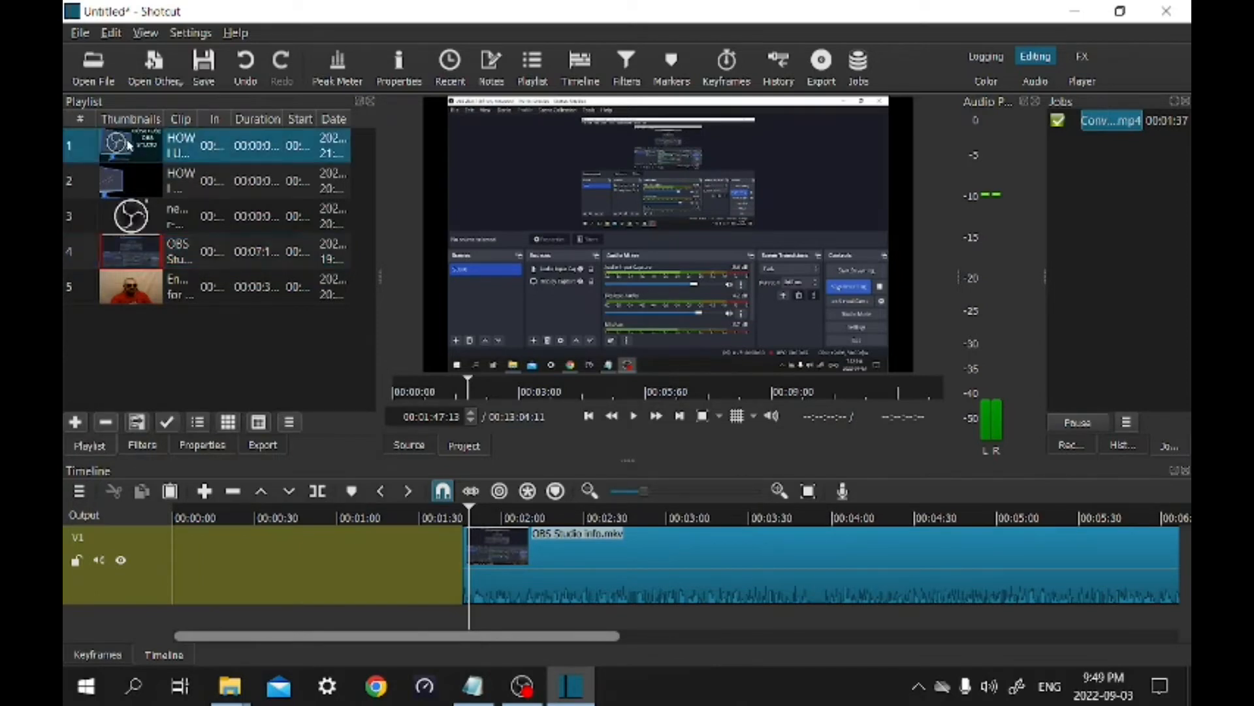
double_click(119, 180)
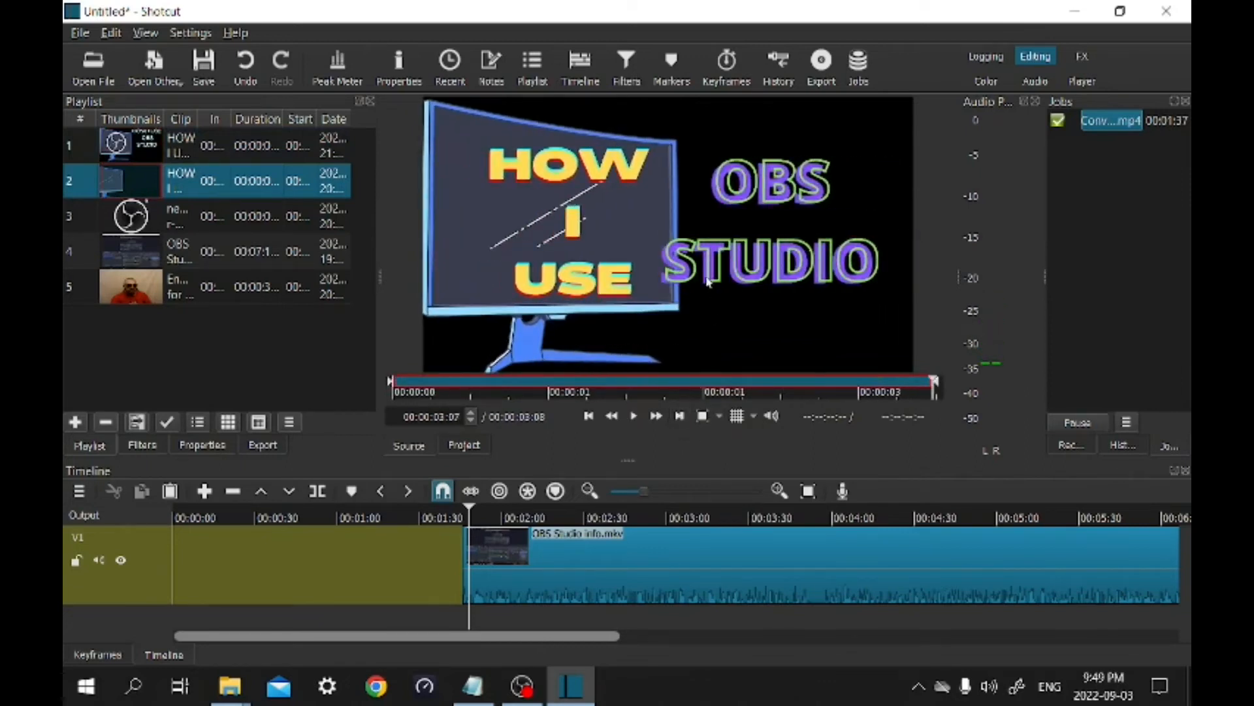
left_click_drag(677, 235, 273, 553)
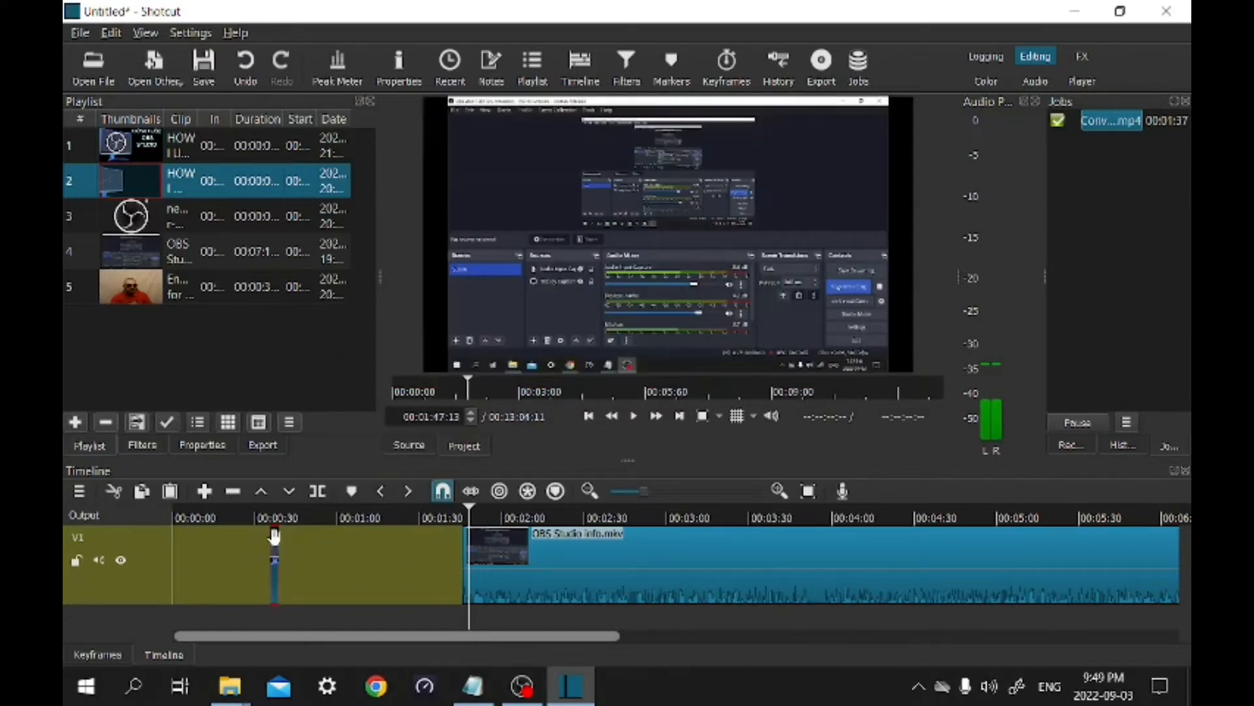
left_click(276, 560)
Step: Move the title animation clip along V1 to about 00:01:00, in the gap before OBS Studio info.mkv
left_click(663, 492)
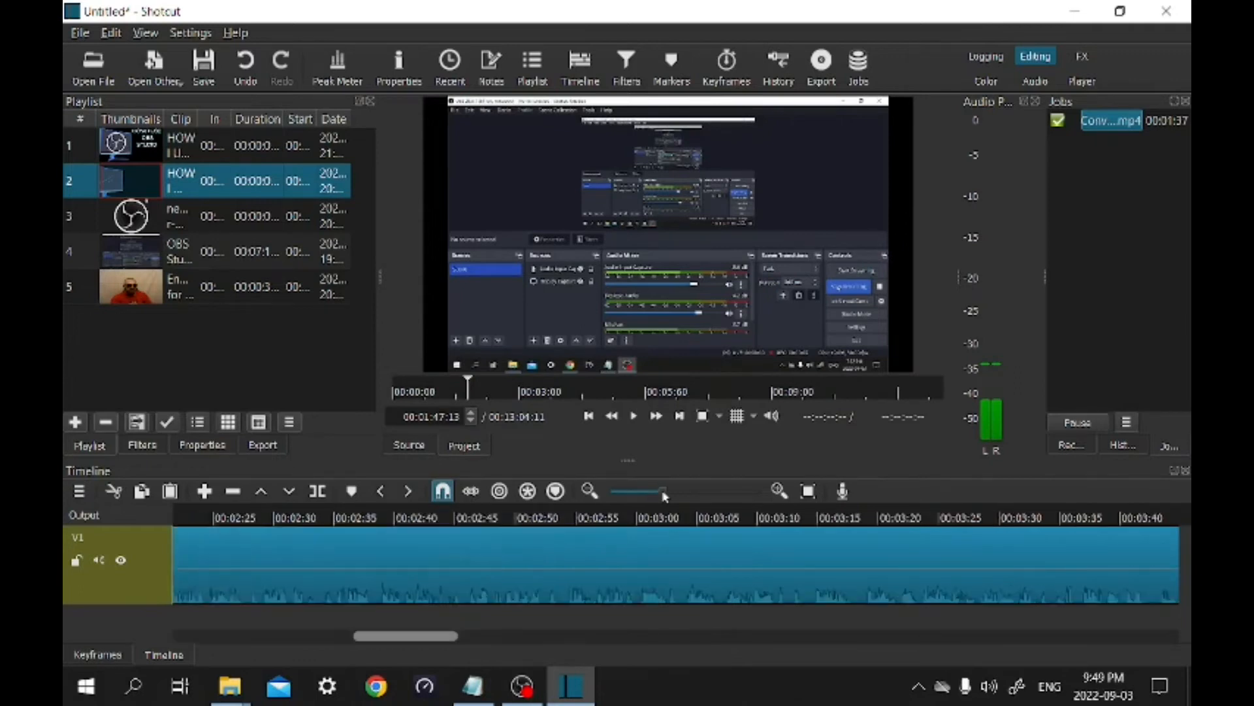
scroll(627, 579, "up", 5)
scroll(627, 579, "up", 5)
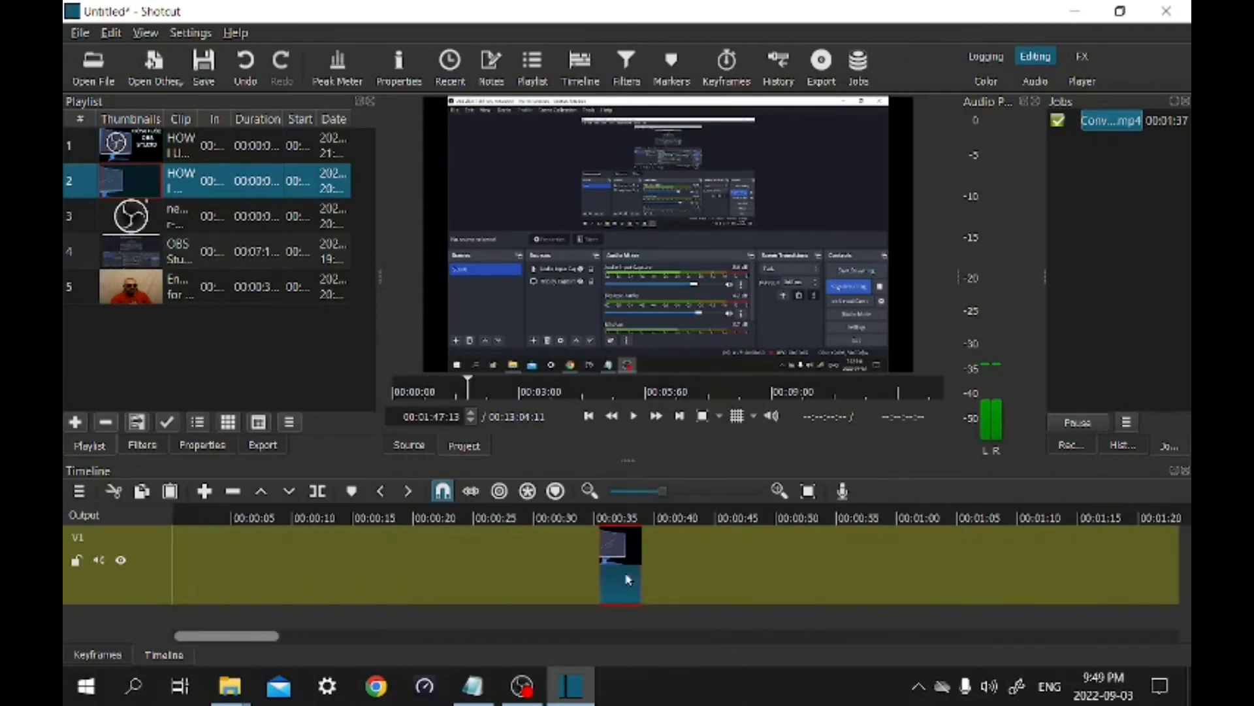
left_click_drag(621, 576, 941, 588)
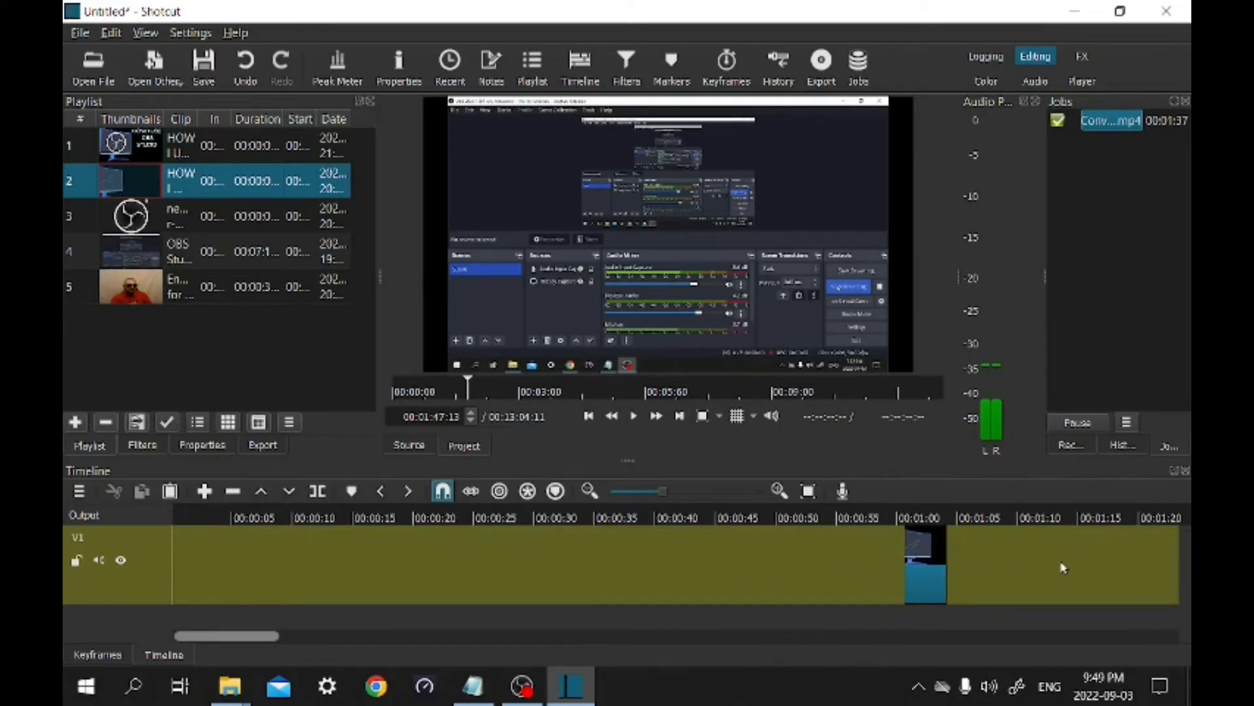
Step: Split the OBS Studio info.mkv clip on V1 at 00:02:34:00
scroll(1059, 565, "down", 6)
scroll(1038, 563, "down", 3)
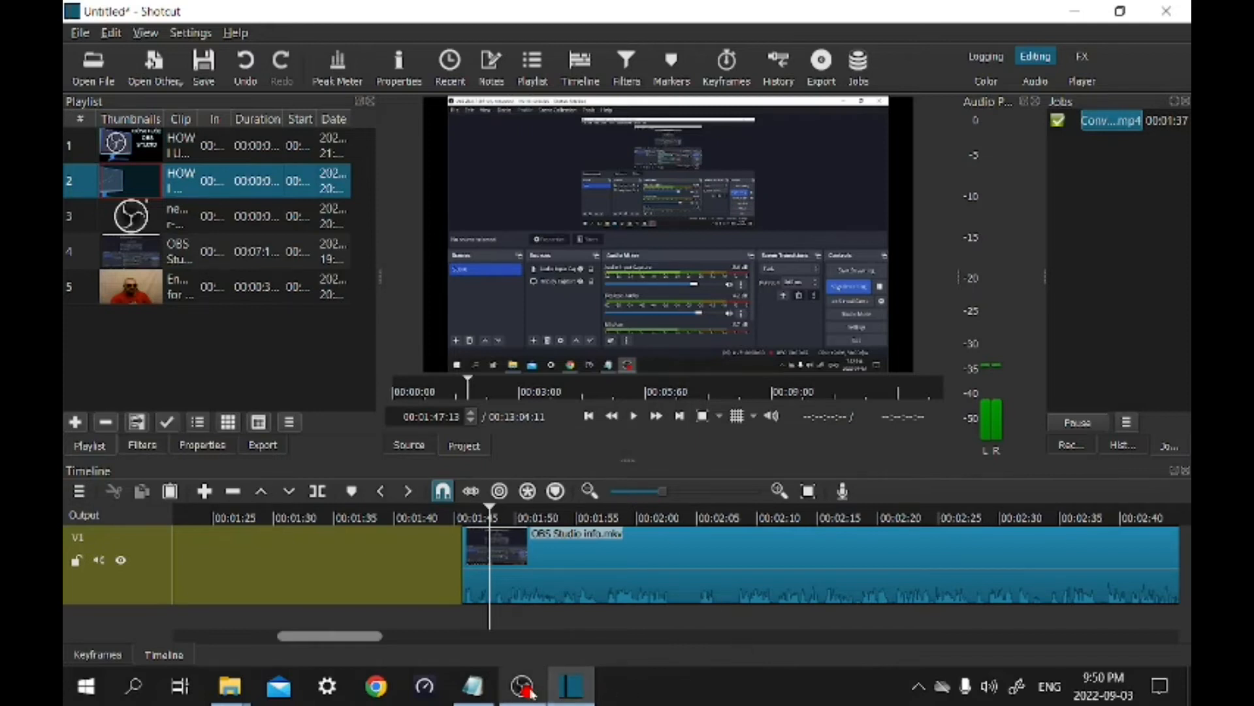
mouse_move(523, 690)
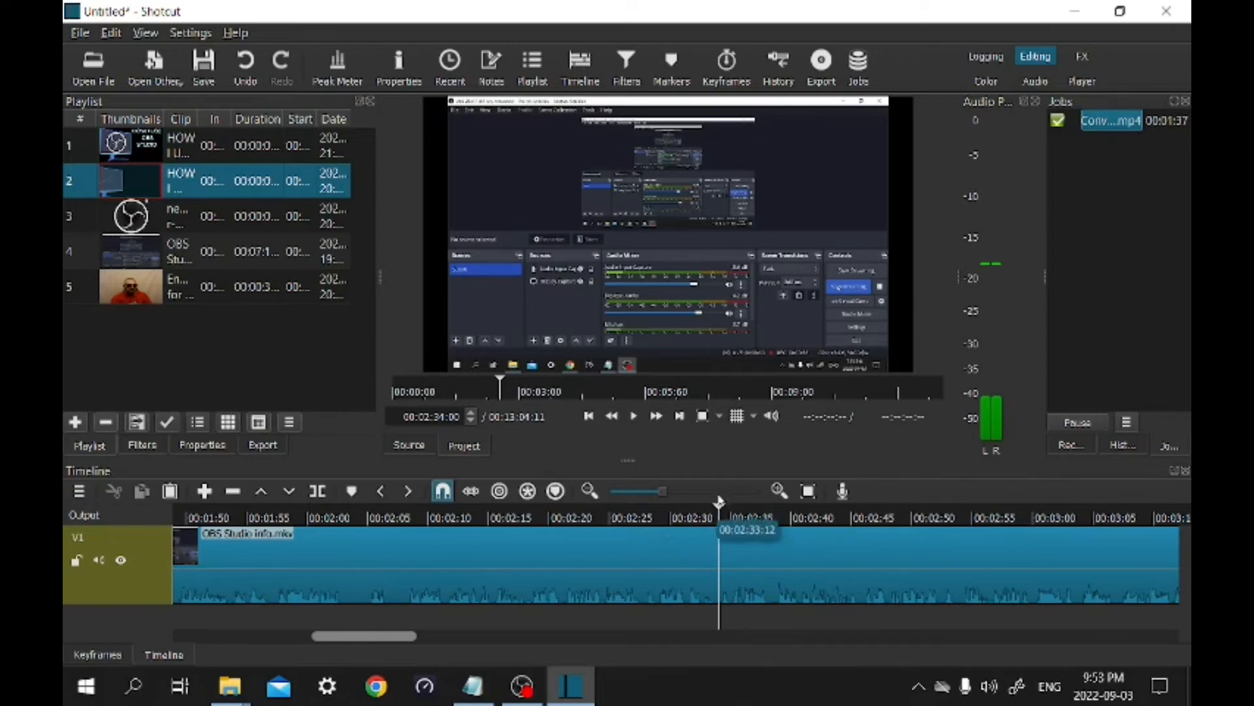
left_click(317, 491)
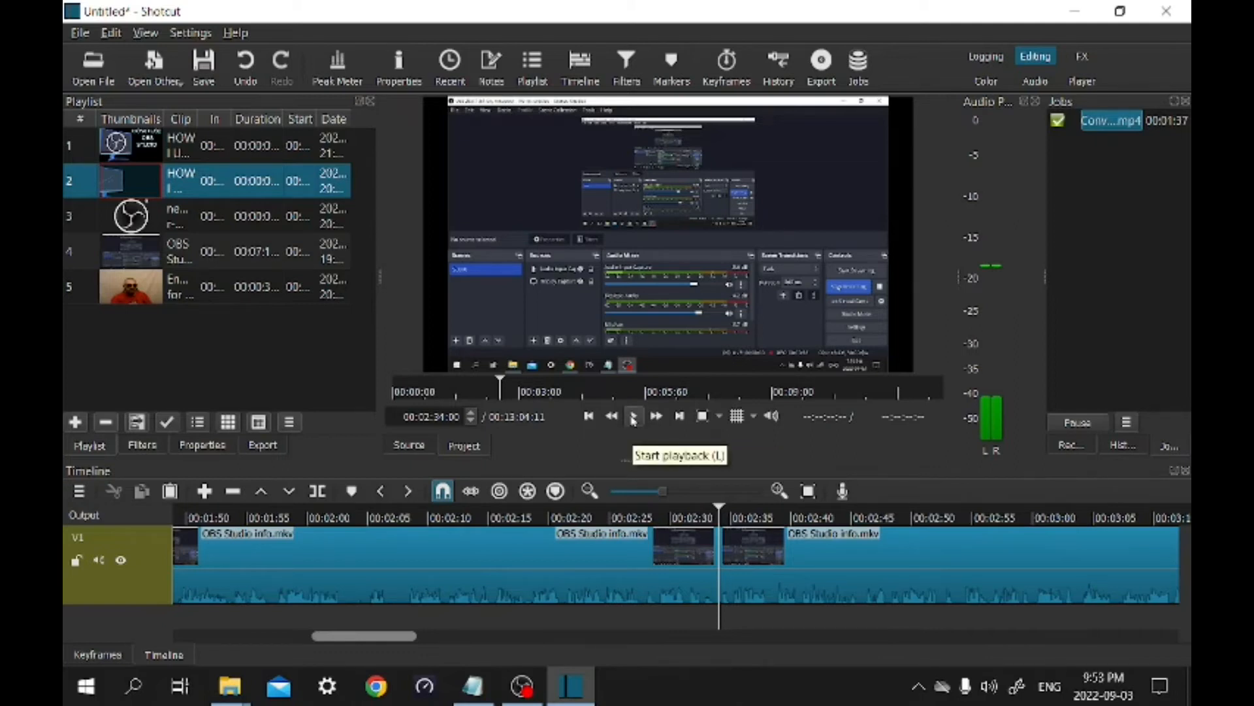
Step: Play on from the split to find the end of the excerpt and split OBS Studio info.mkv again at 00:02:56:03
left_click(633, 418)
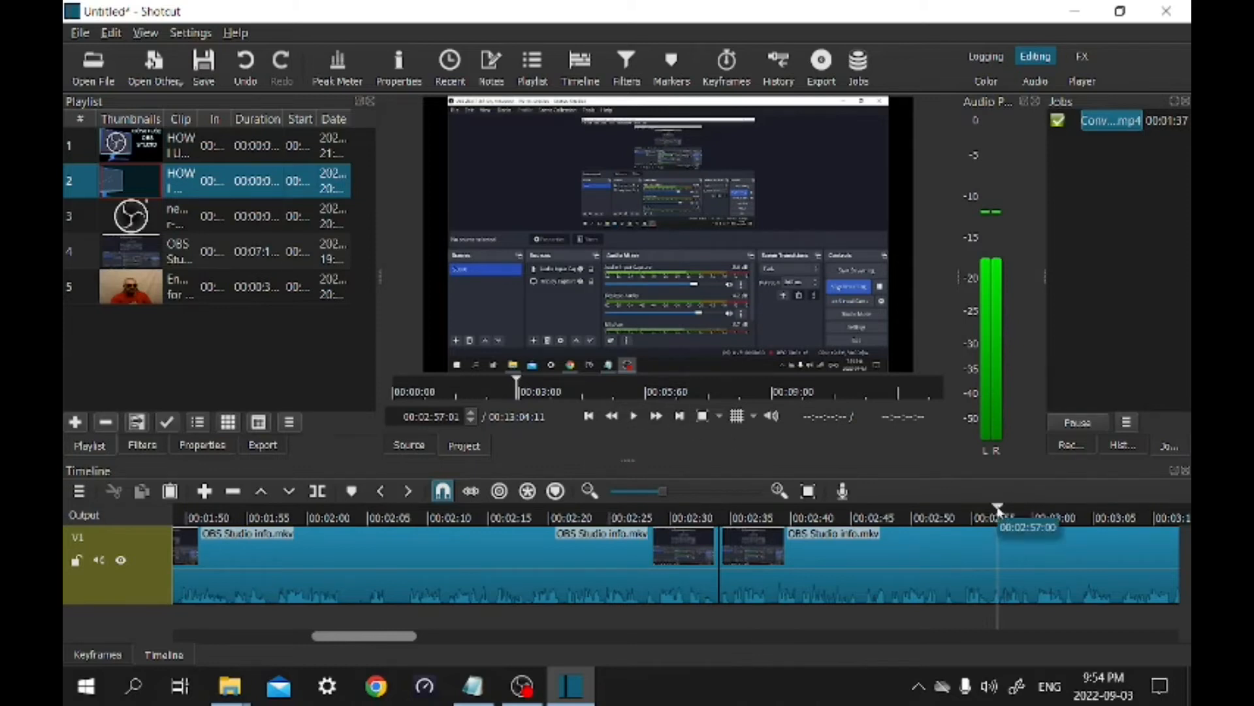
left_click_drag(998, 510, 994, 512)
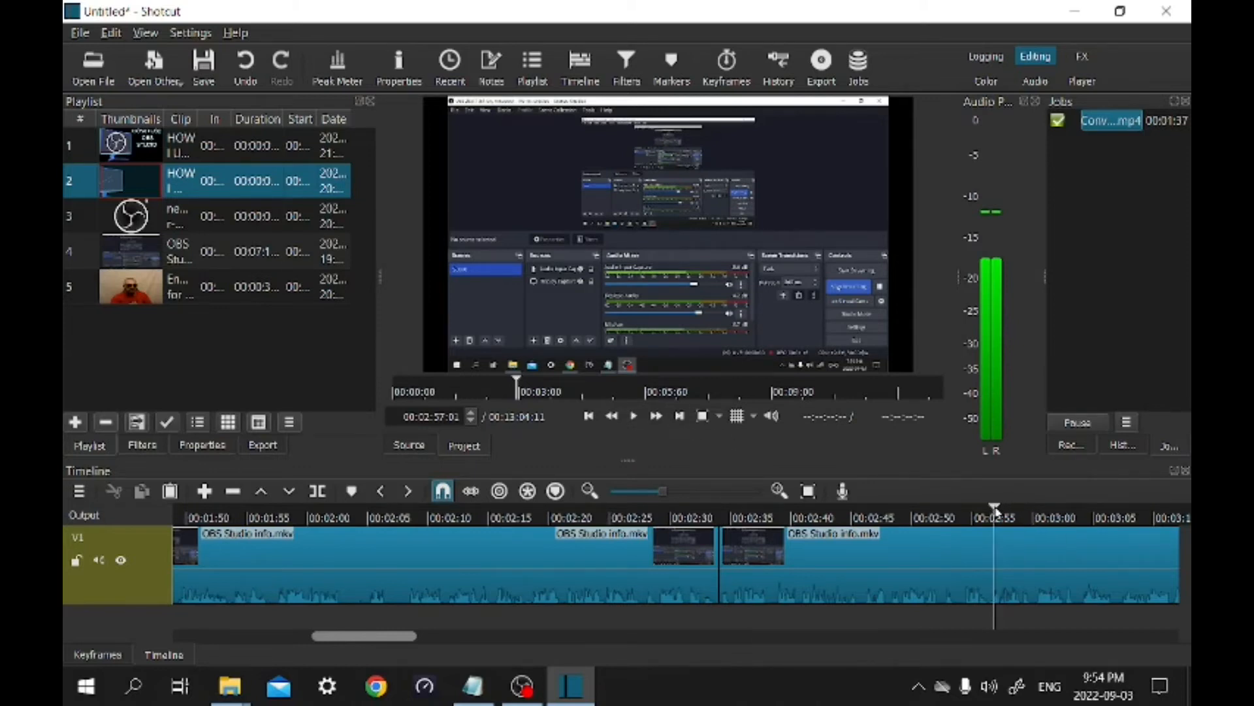
left_click_drag(662, 492, 697, 491)
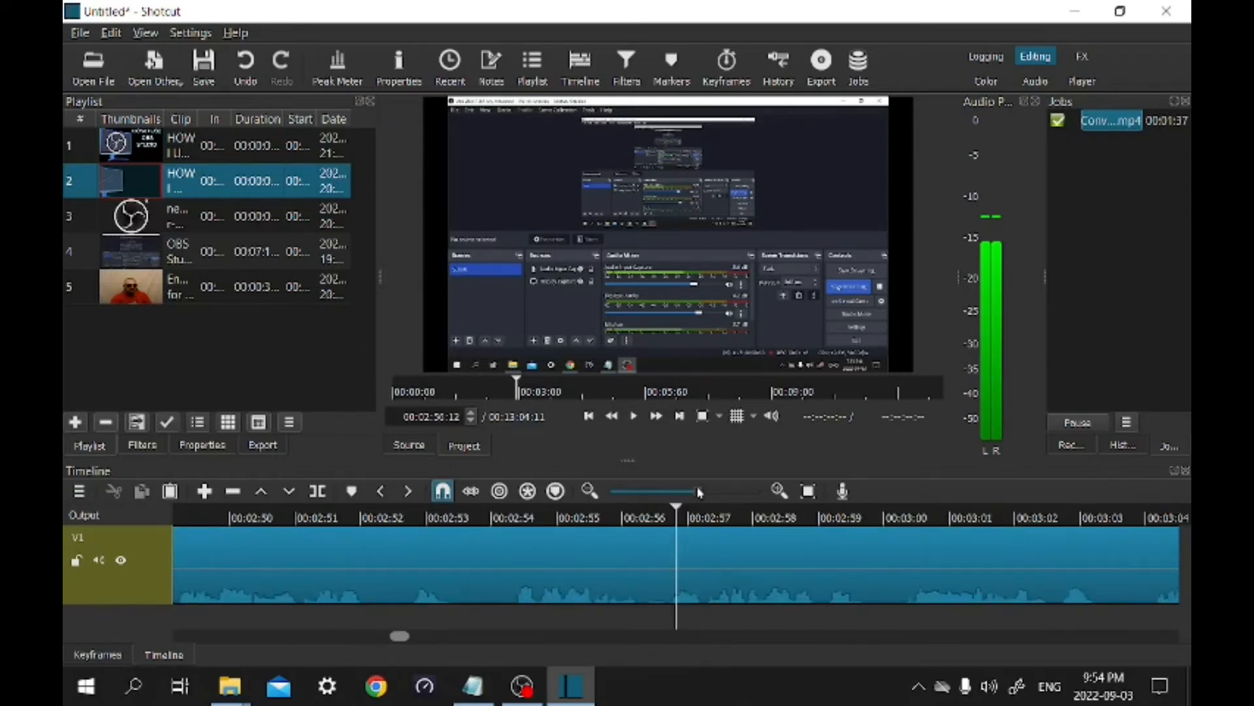
left_click(637, 516)
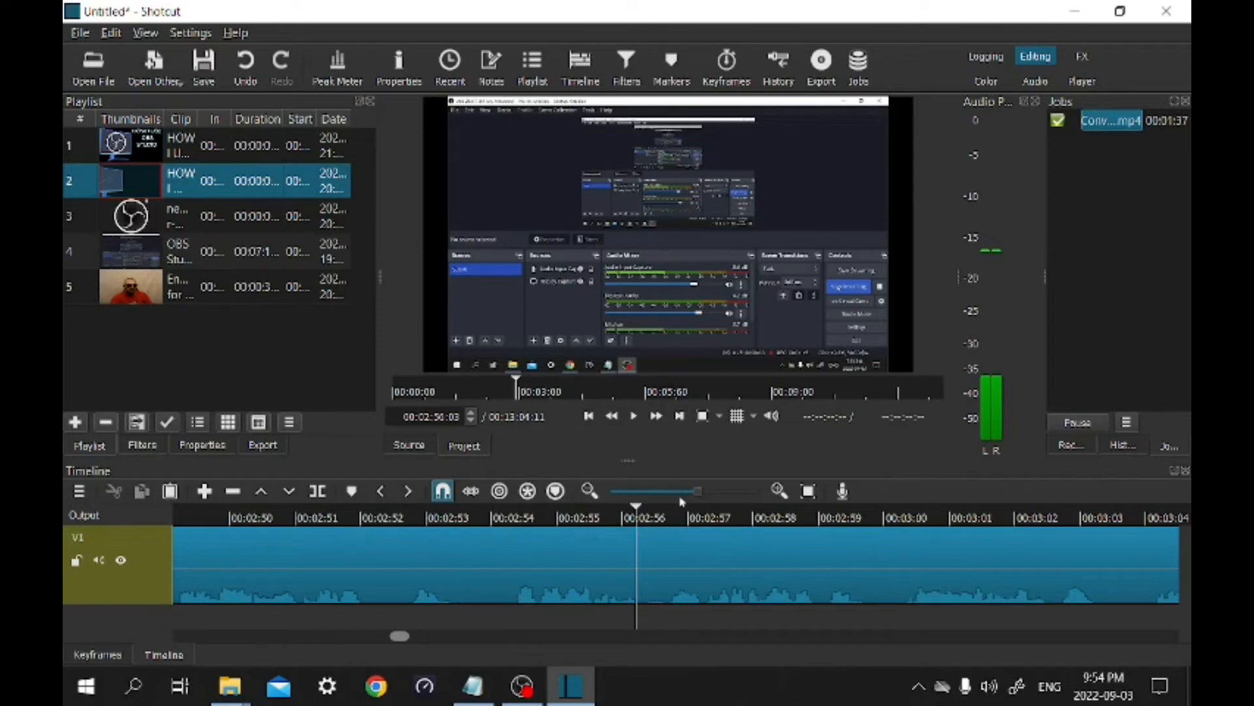
left_click_drag(697, 497, 664, 499)
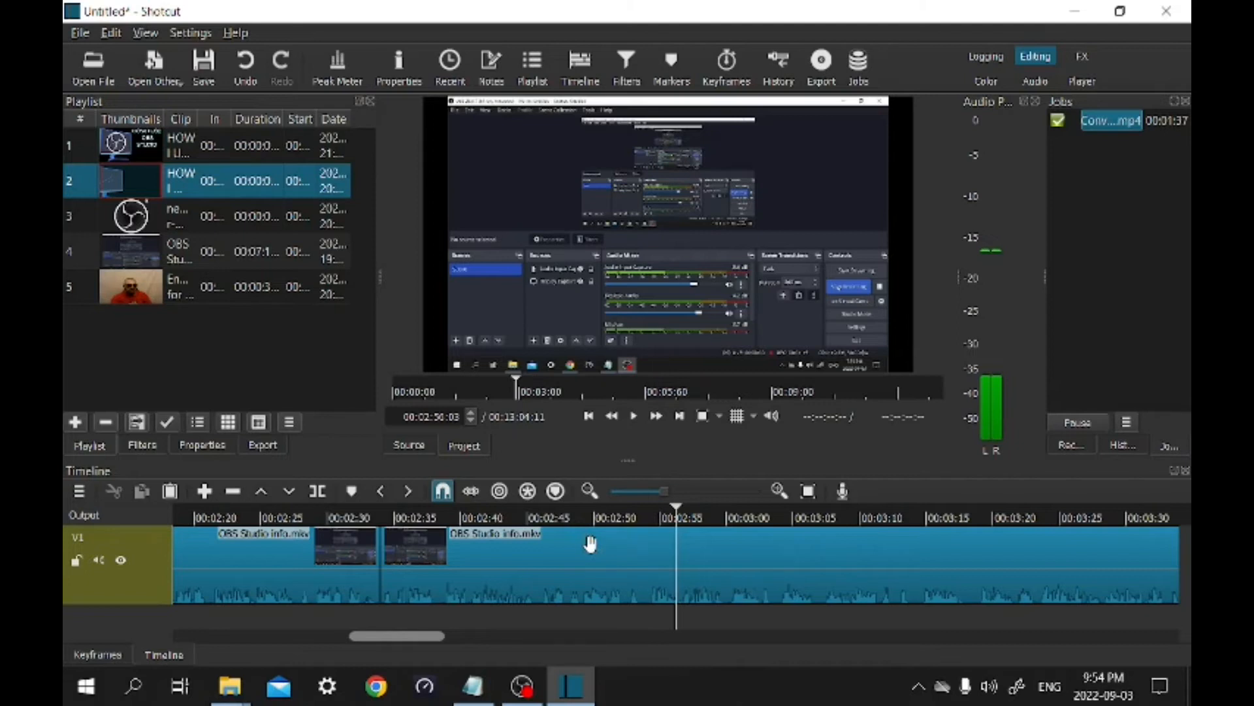
left_click(317, 491)
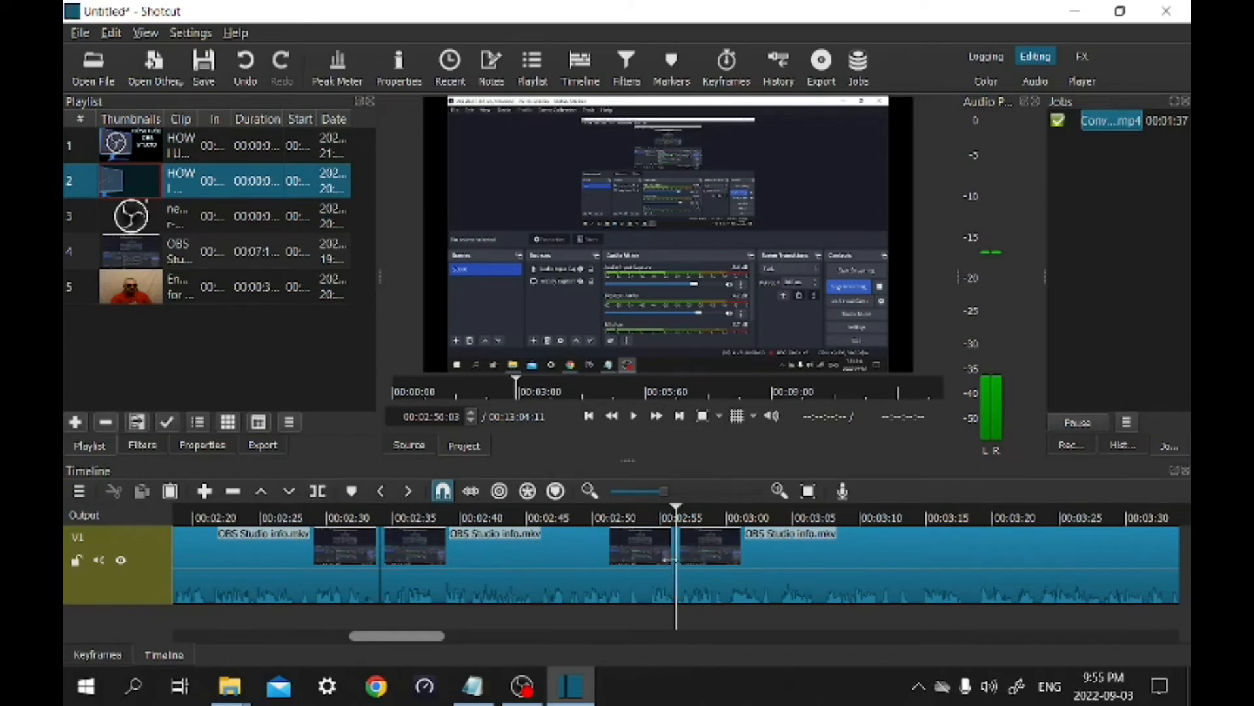
Step: Copy the OBS Studio info.mkv segment between the two splits and undo both splits
left_click(497, 571)
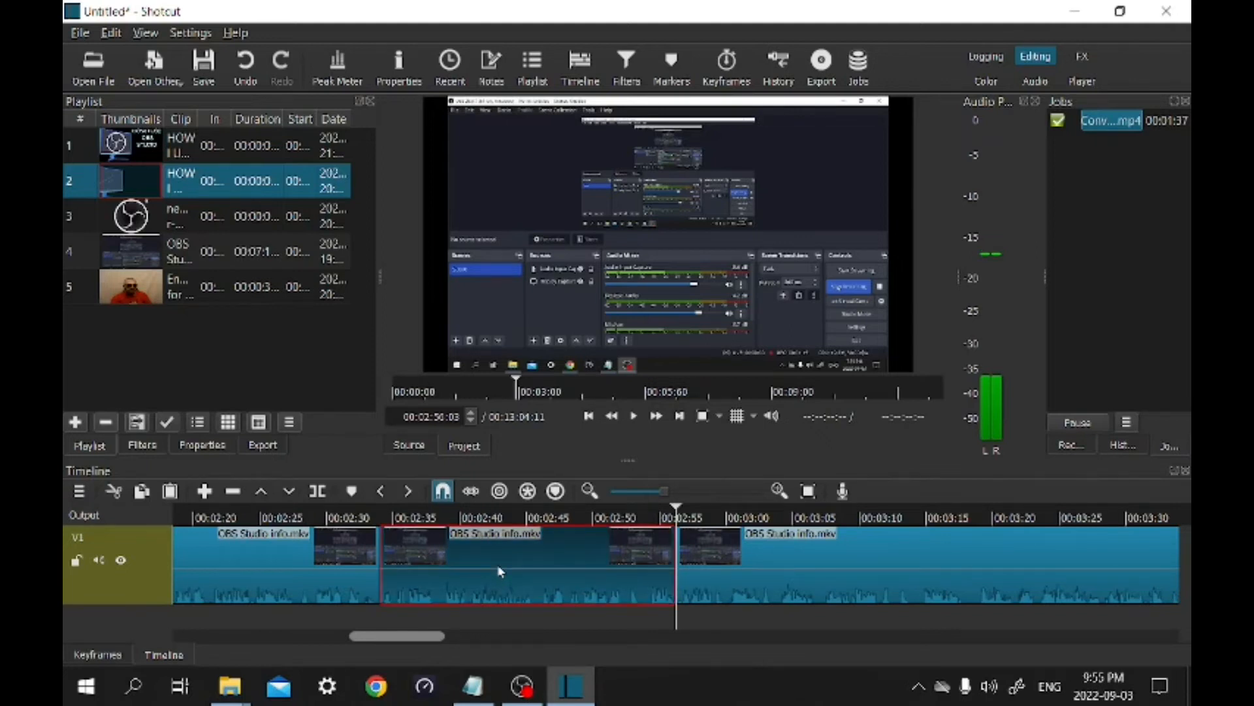
right_click(500, 572)
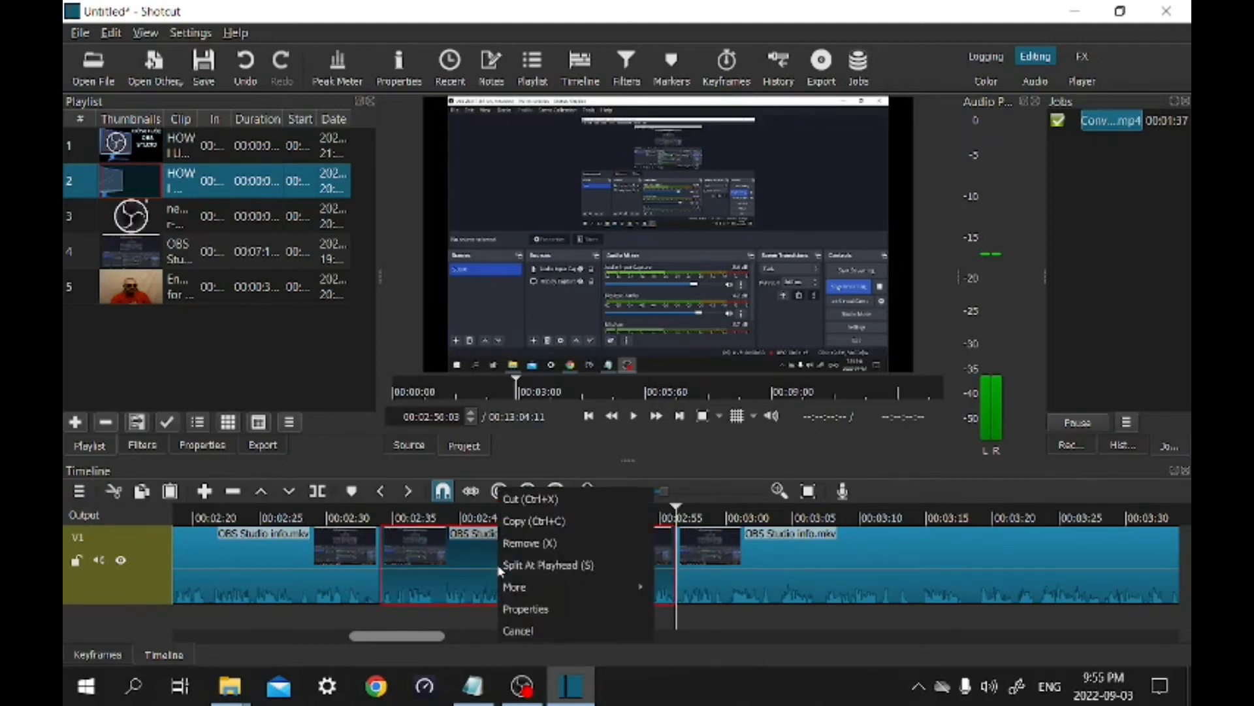
left_click(512, 522)
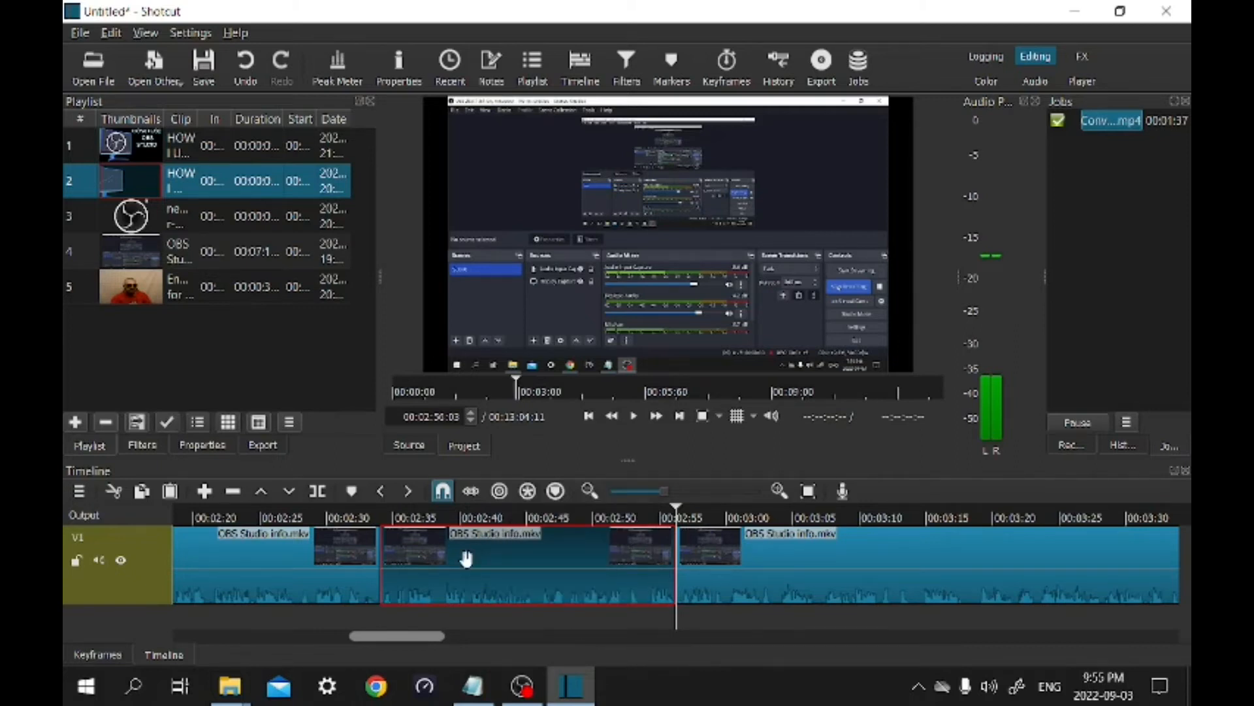
left_click(246, 68)
left_click(246, 68)
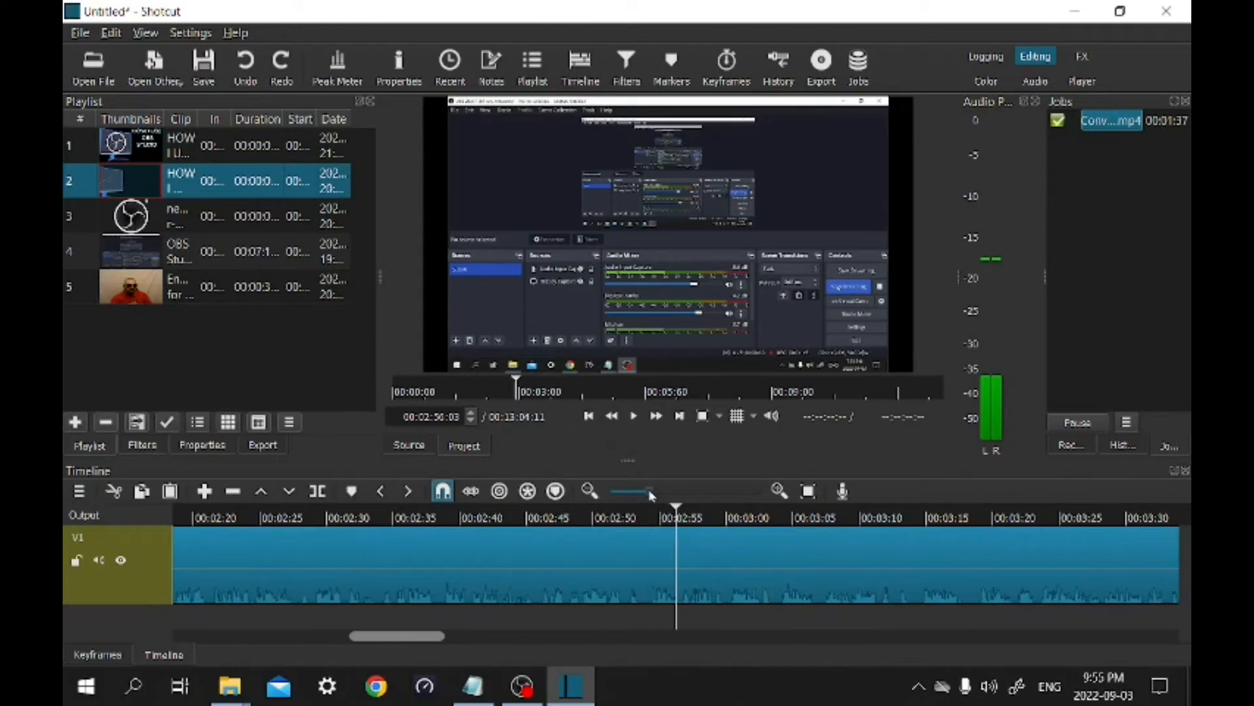
Step: Paste the copied OBS Studio info.mkv segment into the empty start of V1 and move it to 00:00:00
left_click_drag(651, 495, 649, 491)
scroll(770, 551, "down", 3)
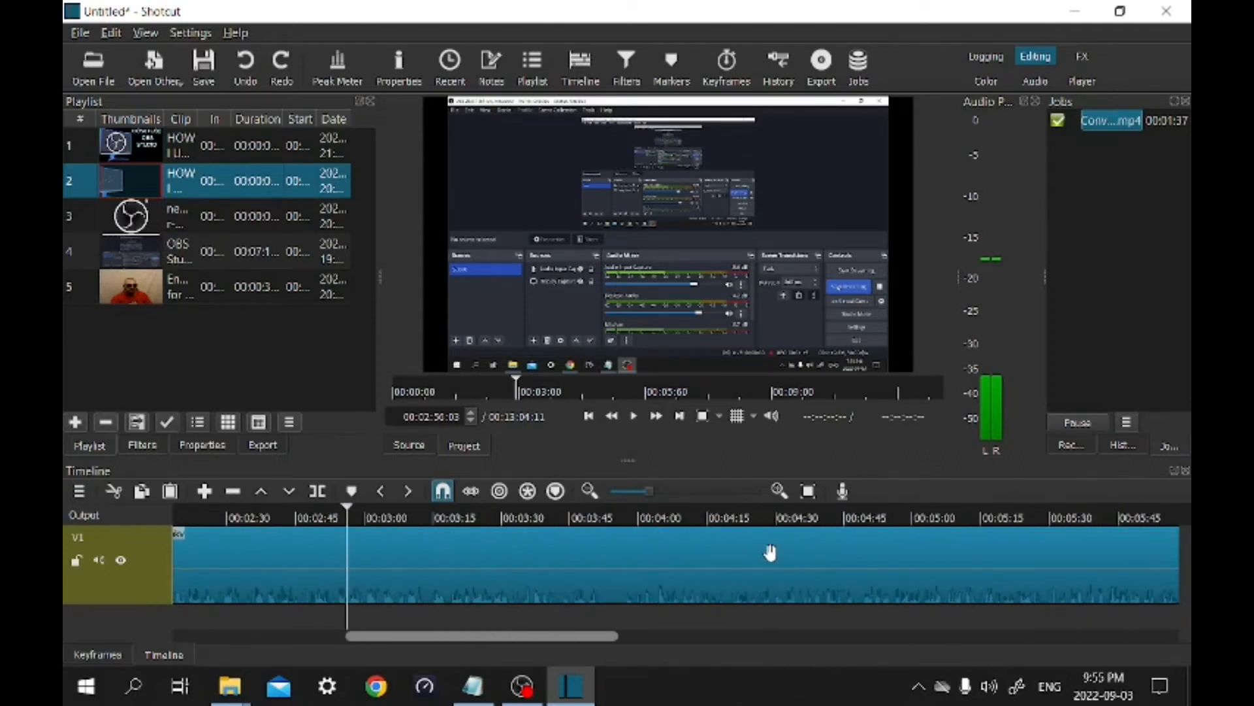
scroll(771, 552, "down", 10)
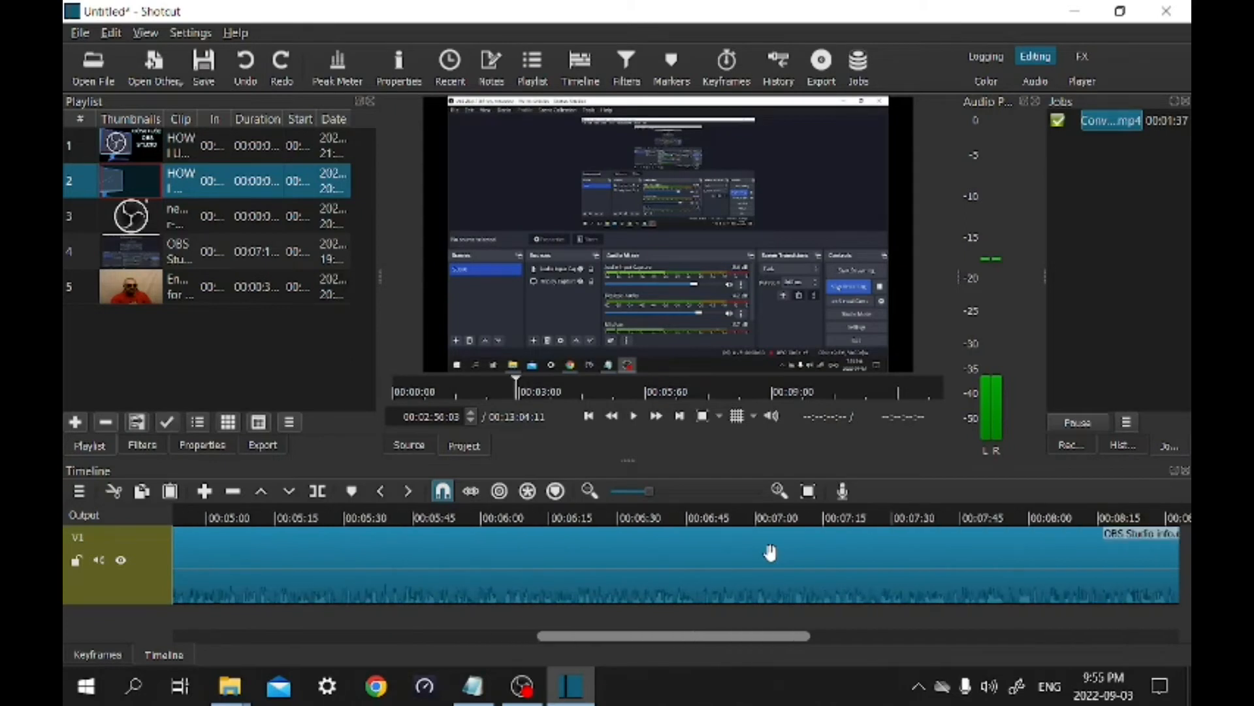
scroll(771, 552, "down", 3)
scroll(770, 552, "up", 16)
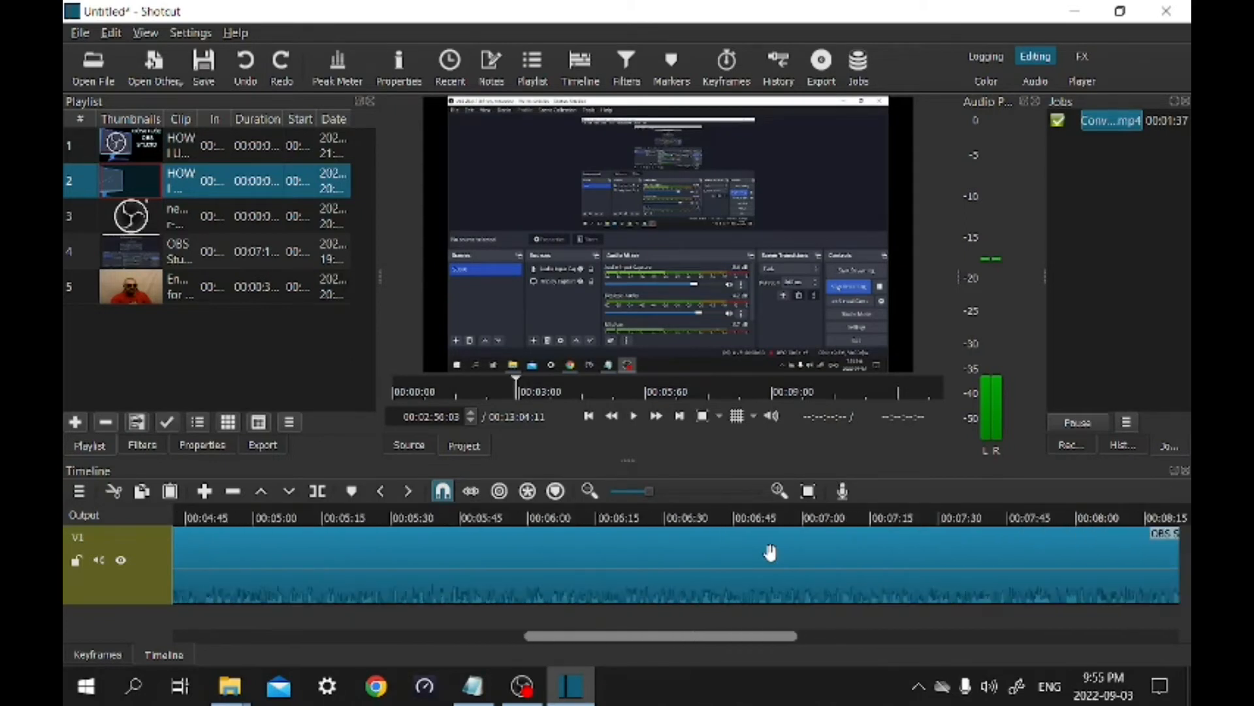
scroll(771, 552, "up", 7)
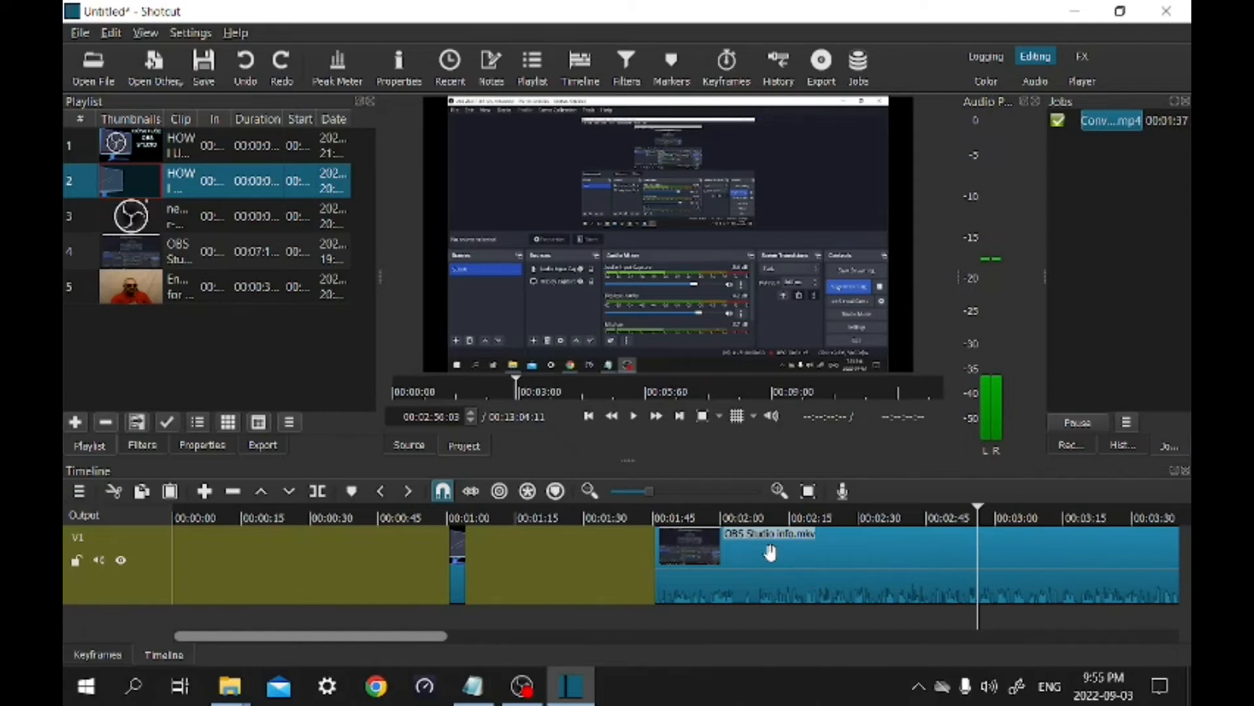
left_click(184, 513)
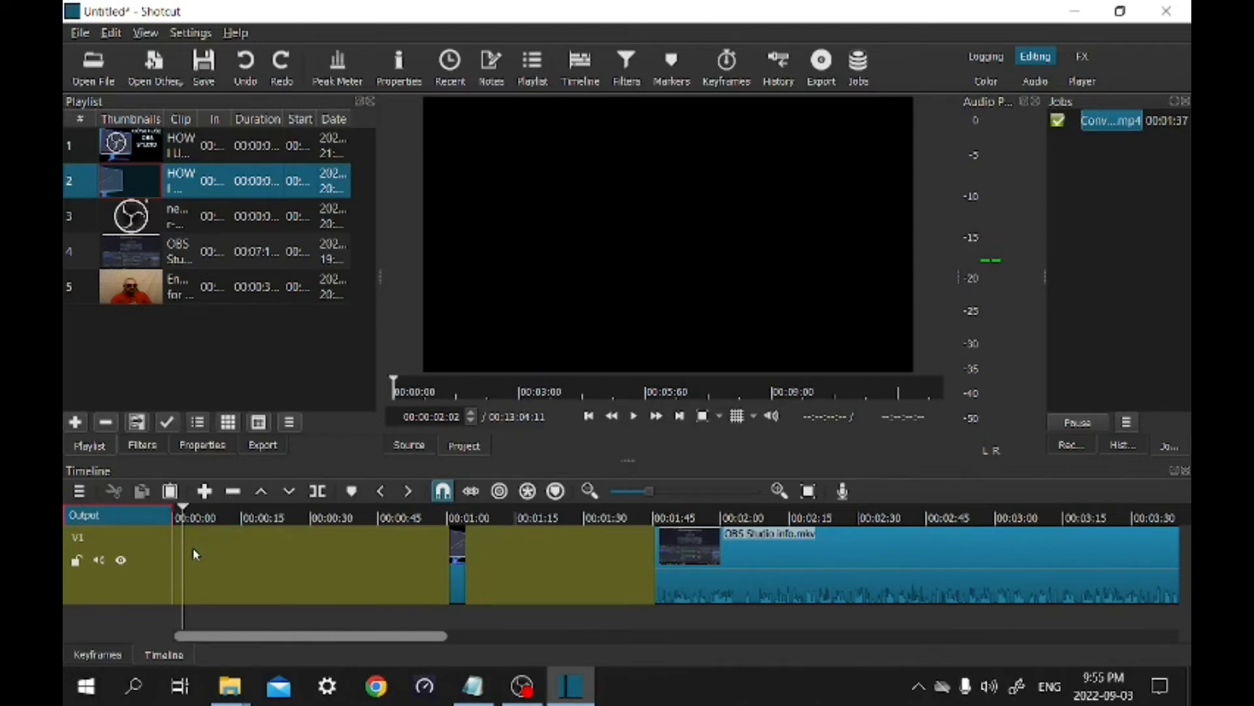
right_click(195, 554)
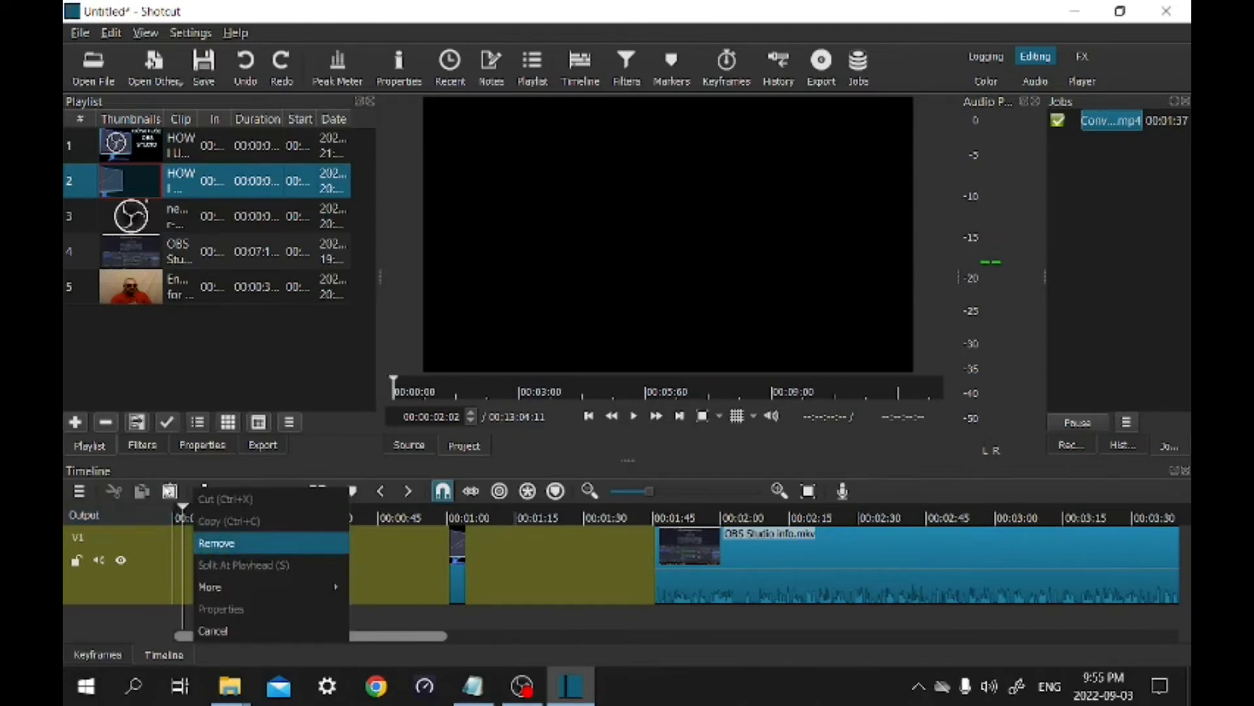
left_click(169, 490)
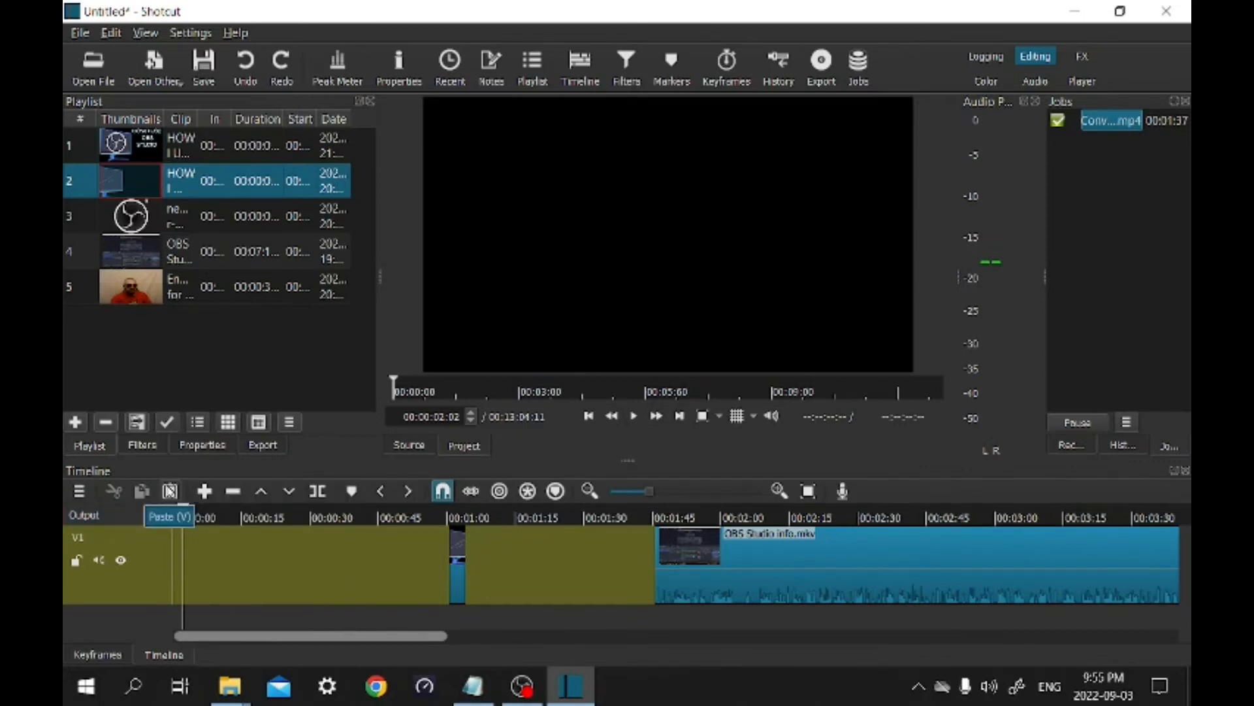
left_click(170, 490)
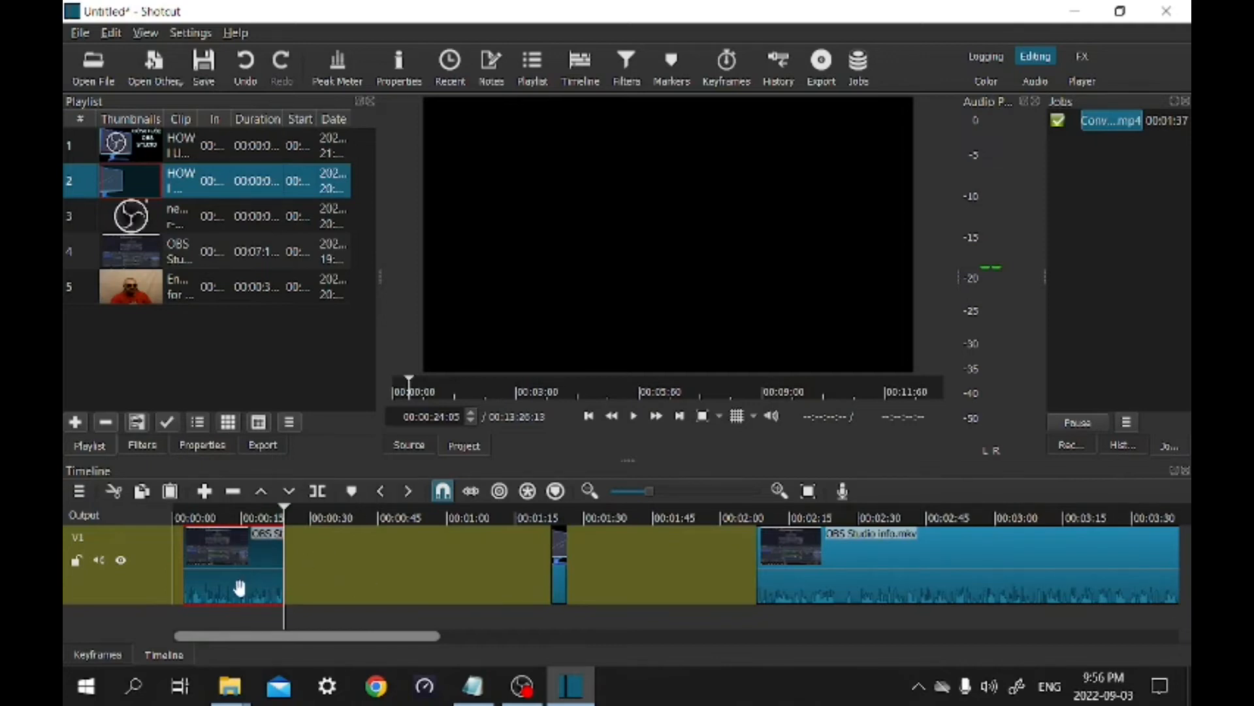
left_click_drag(222, 570, 210, 570)
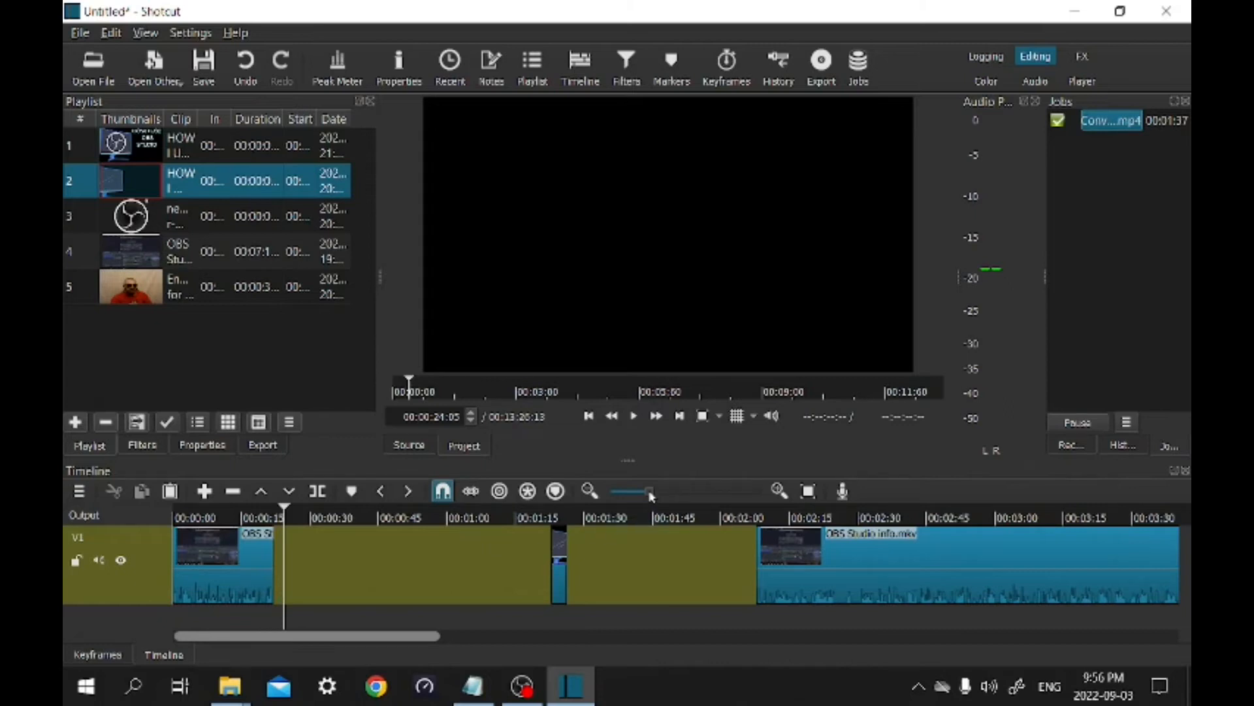
Step: Move the HOW I USE.mp4 title clip earlier on V1, close behind the pasted OBS Studio info.mkv excerpt
left_click_drag(657, 495, 709, 495)
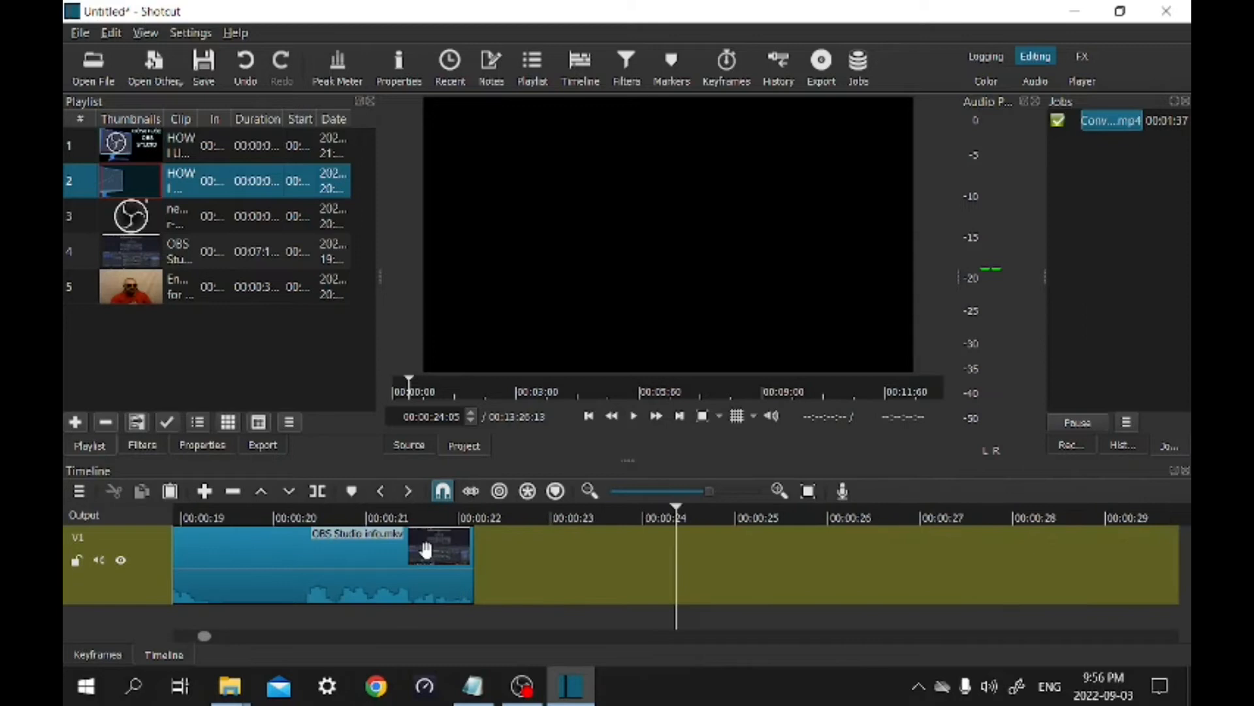
scroll(480, 578, "right", 4)
scroll(476, 580, "left", 10)
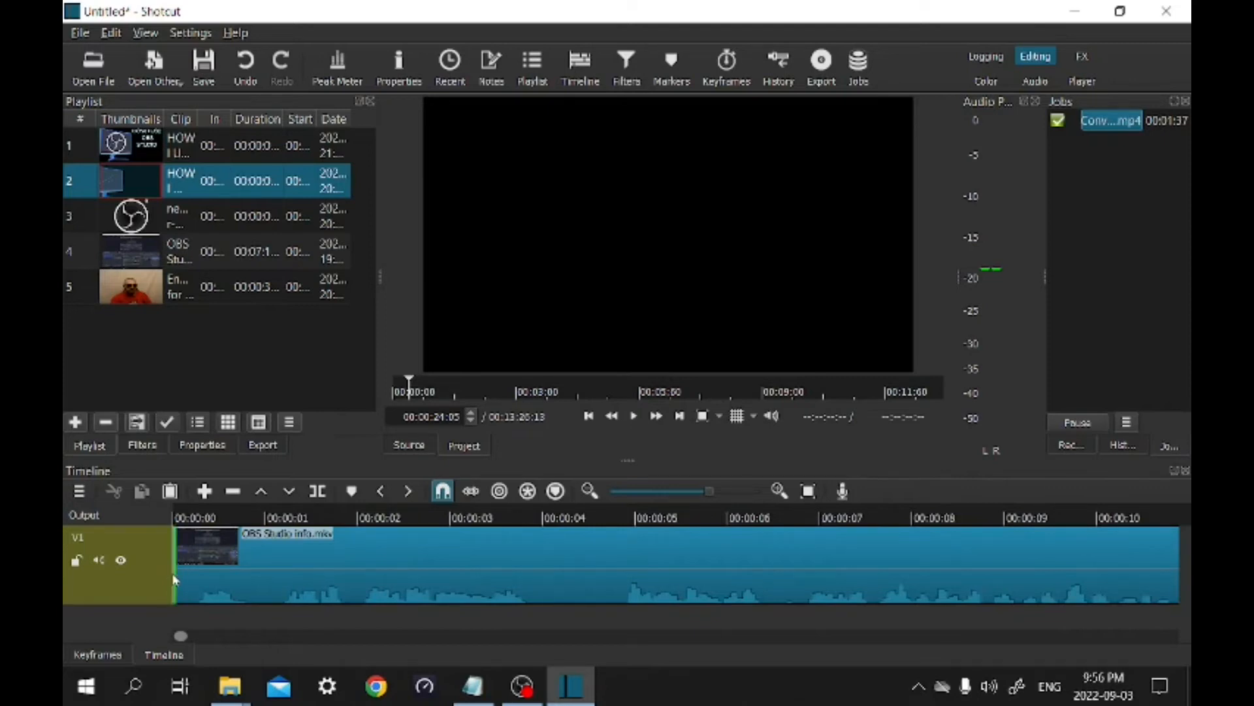
scroll(816, 564, "right", 3)
scroll(842, 573, "right", 6)
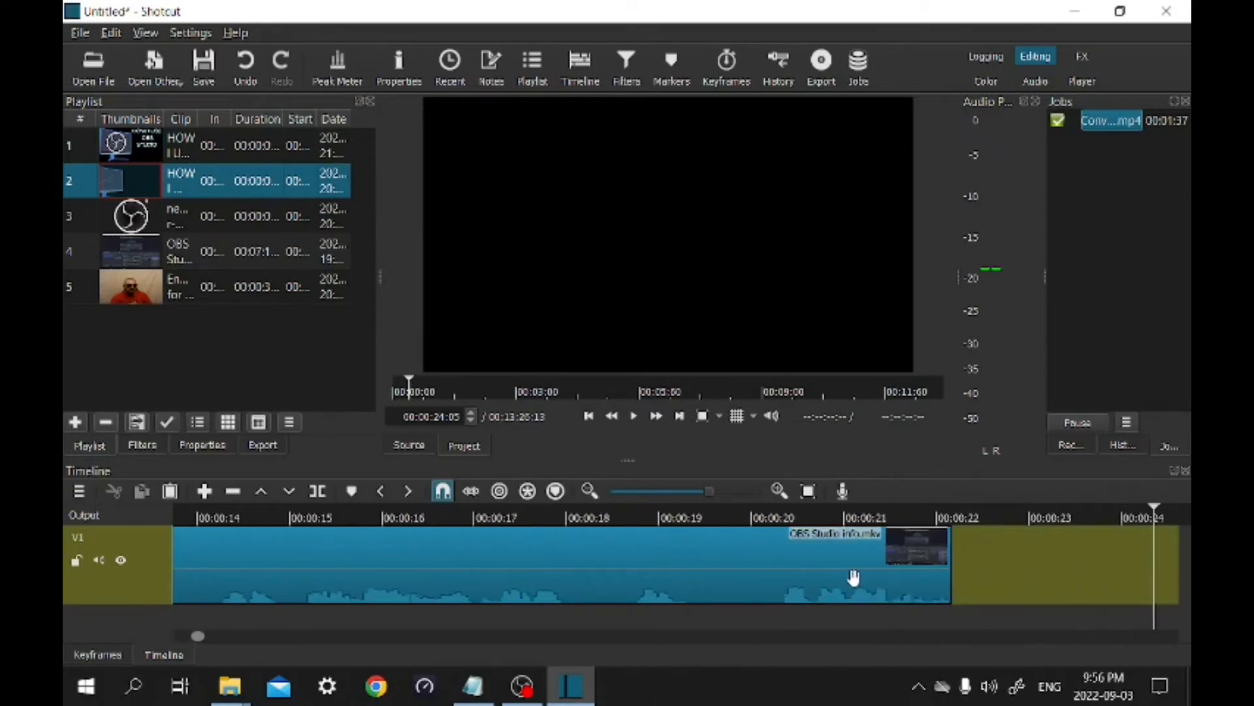
scroll(855, 580, "right", 3)
scroll(835, 581, "right", 1)
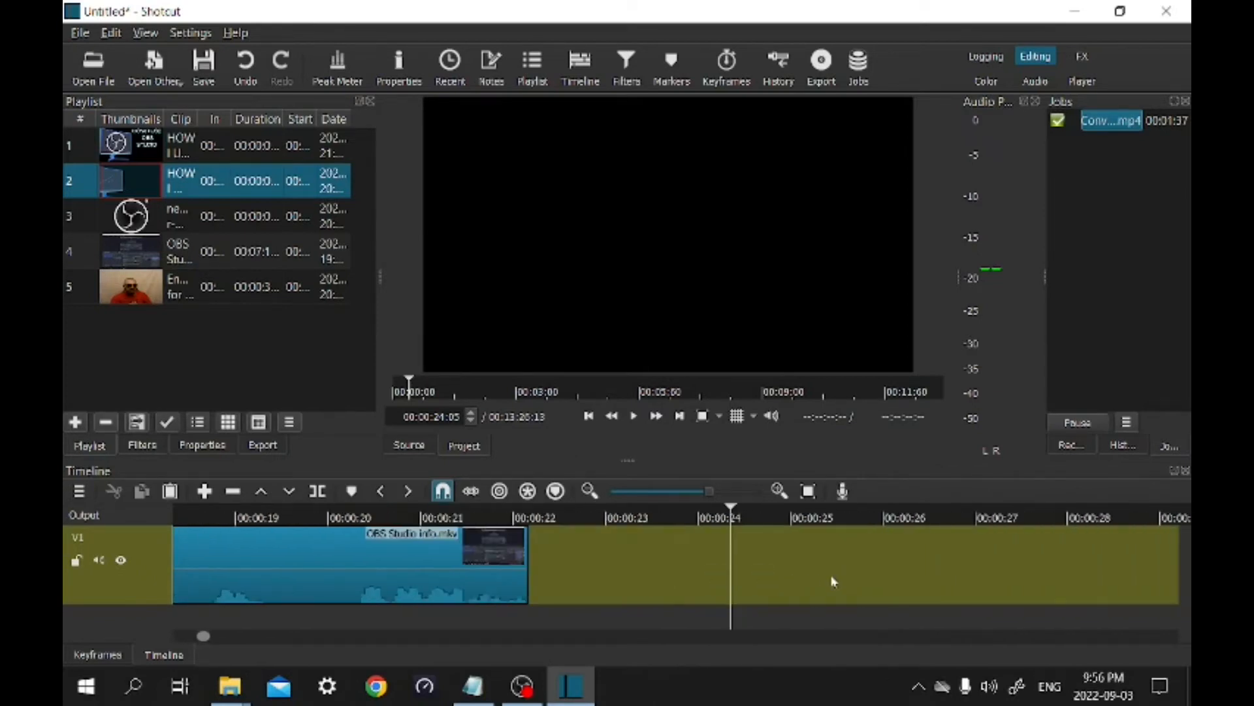
left_click(658, 494)
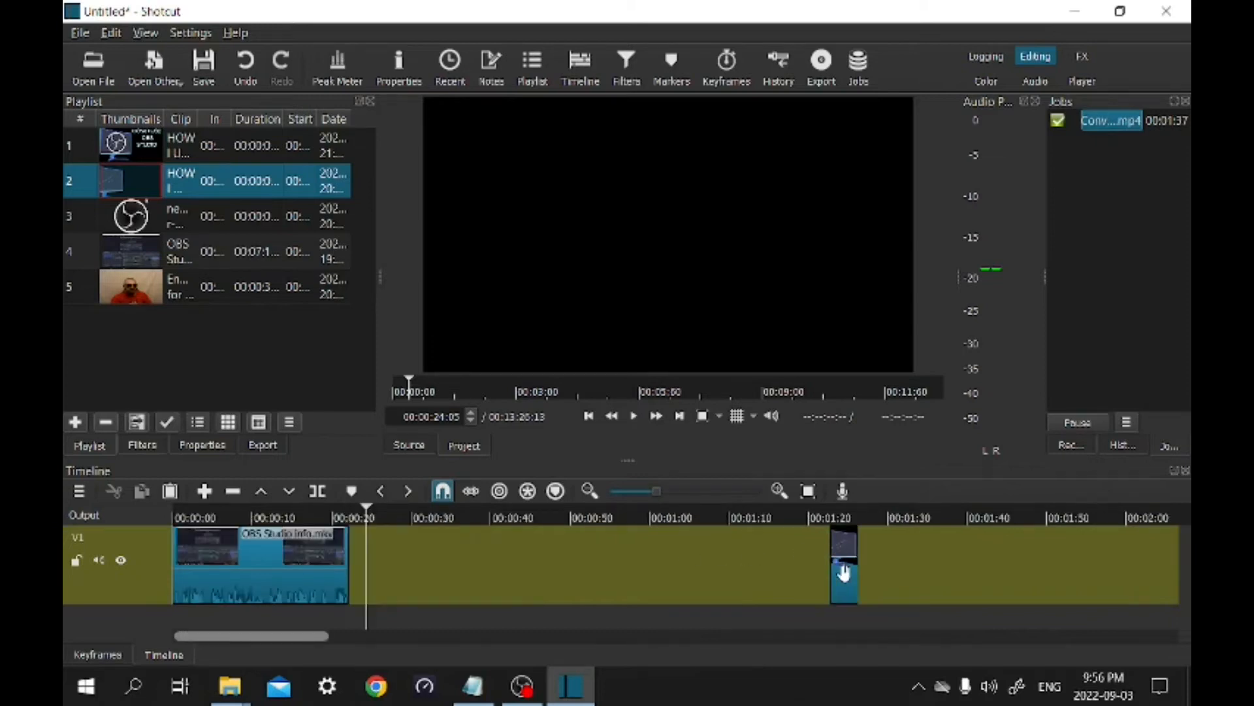
left_click_drag(639, 570, 81, 566)
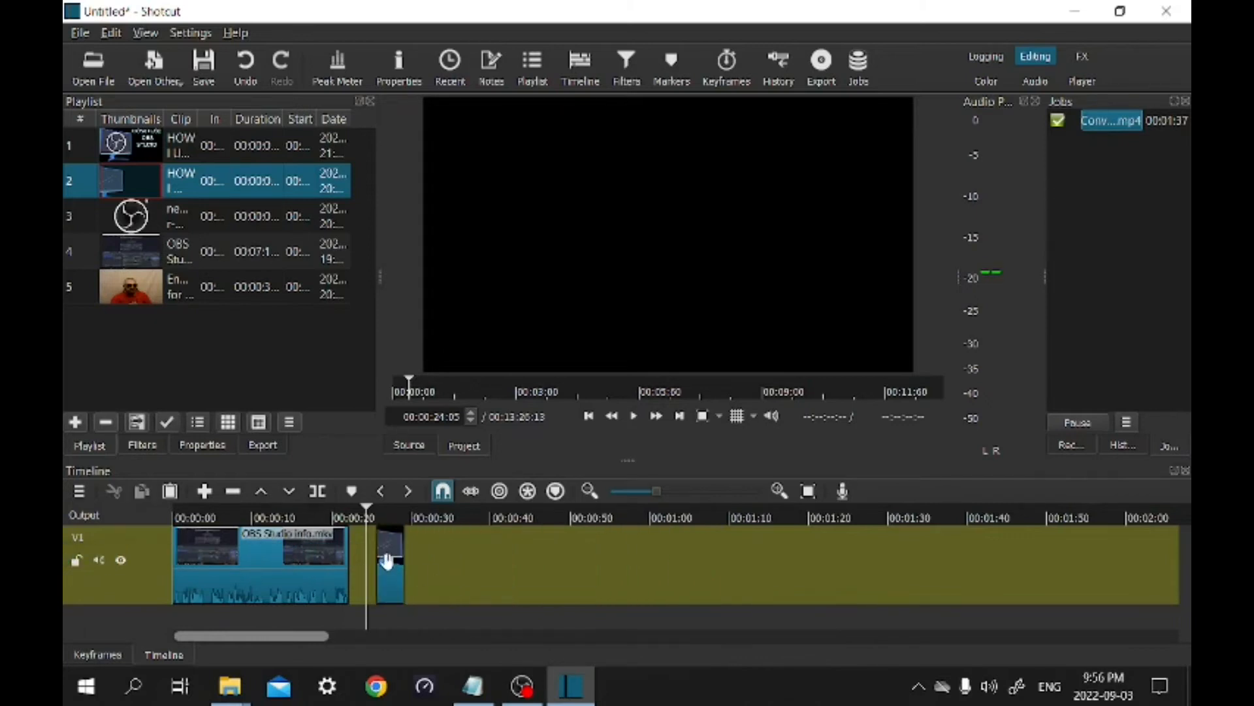
left_click_drag(387, 560, 360, 561)
Step: Move the main OBS Studio info.mkv clip earlier on V1, leaving only a short gap after the title clip
scroll(657, 565, "right", 5)
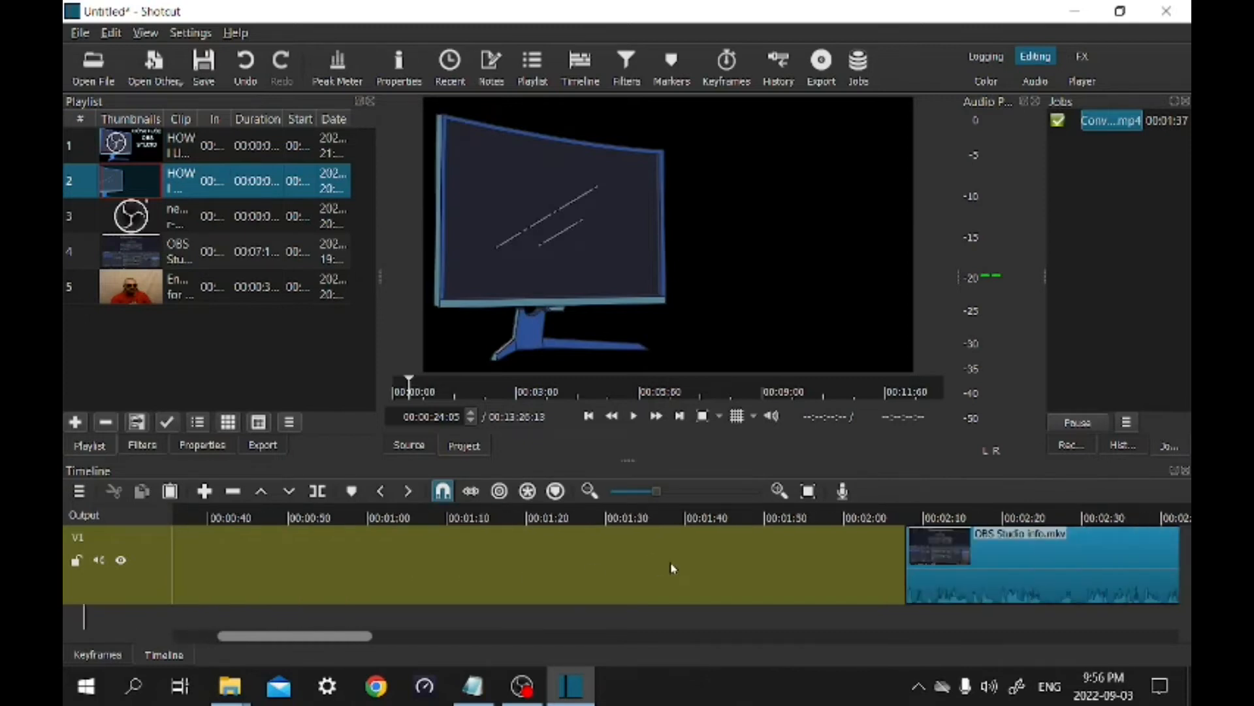
left_click(632, 495)
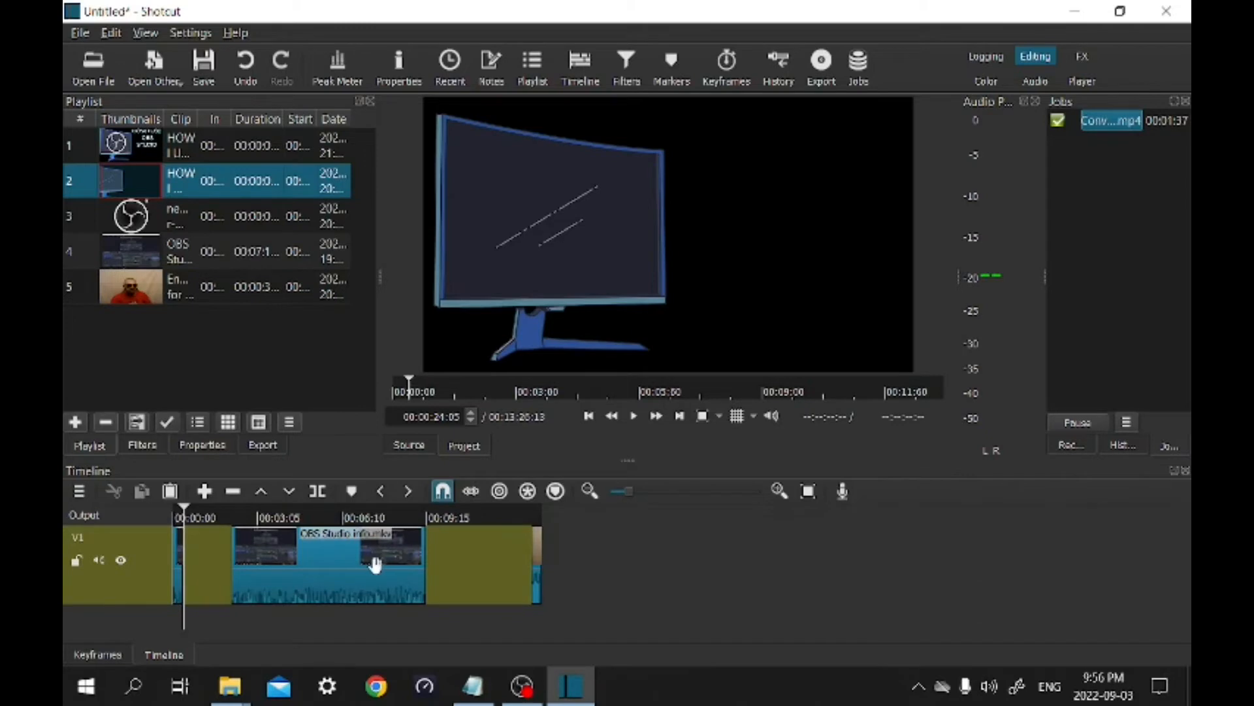
left_click_drag(322, 564, 288, 565)
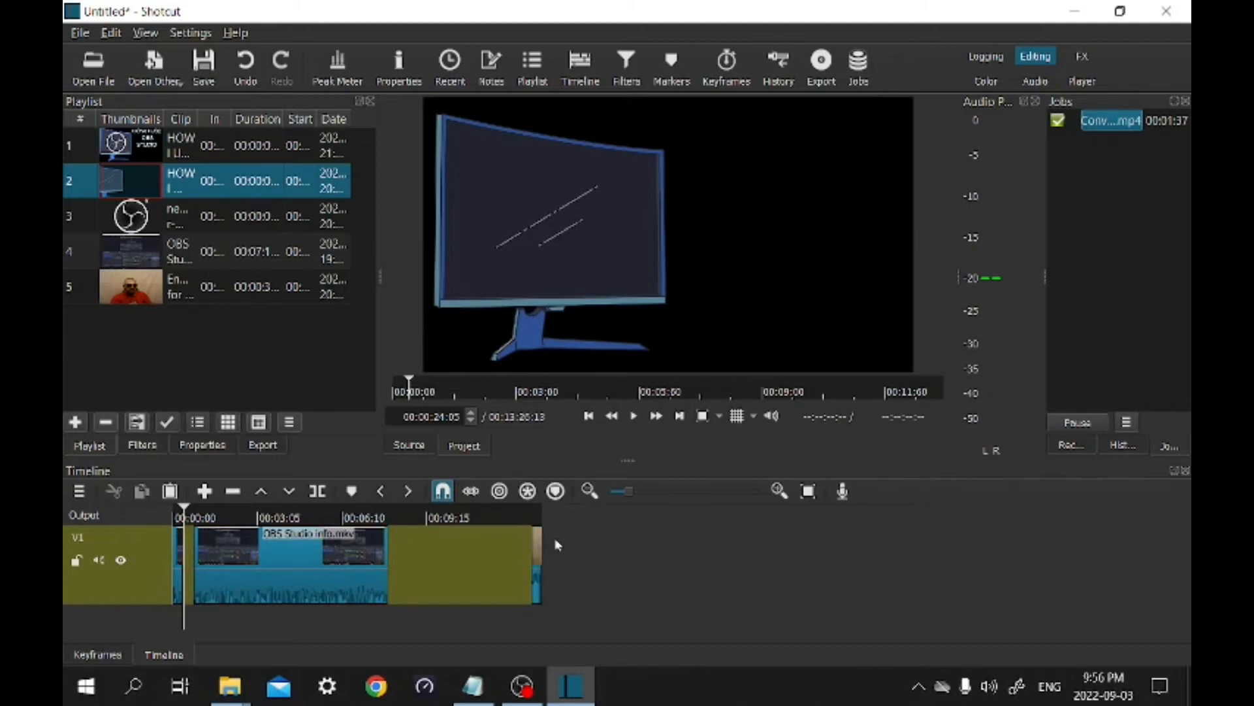
Step: Move the talking-head ending clip earlier on V1, close behind the main OBS Studio info.mkv clip
left_click(640, 496)
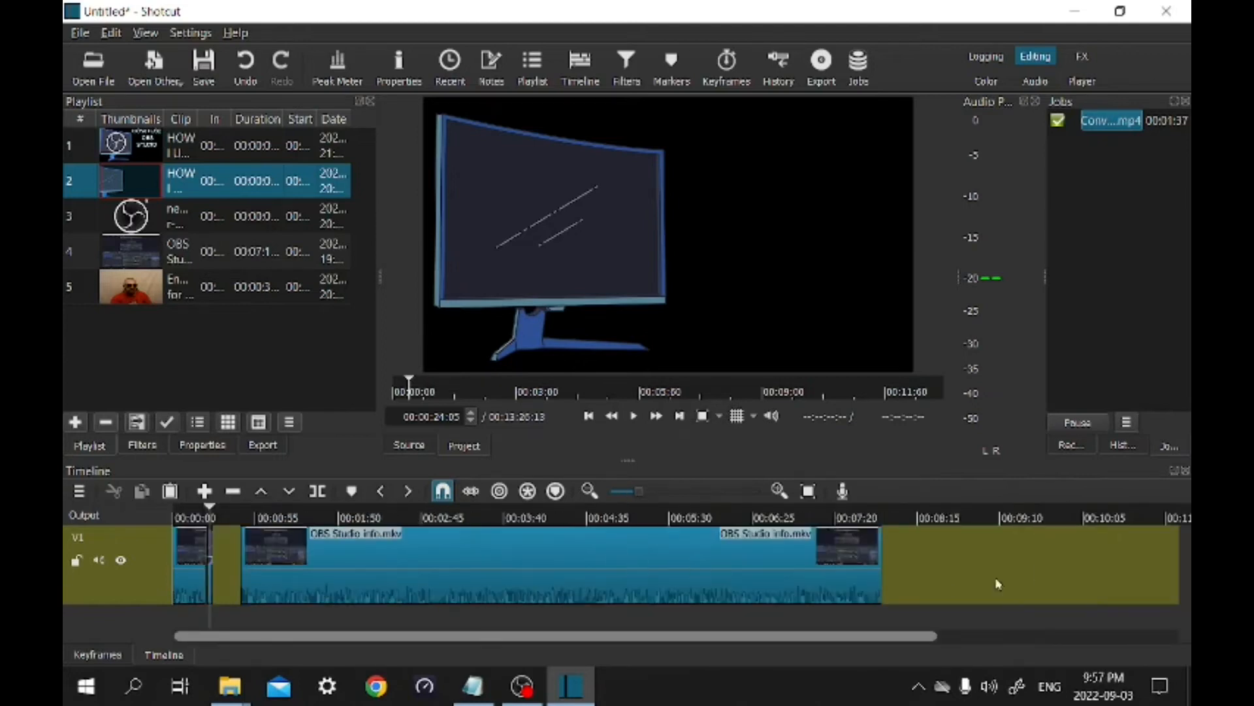
scroll(997, 582, "down", 3)
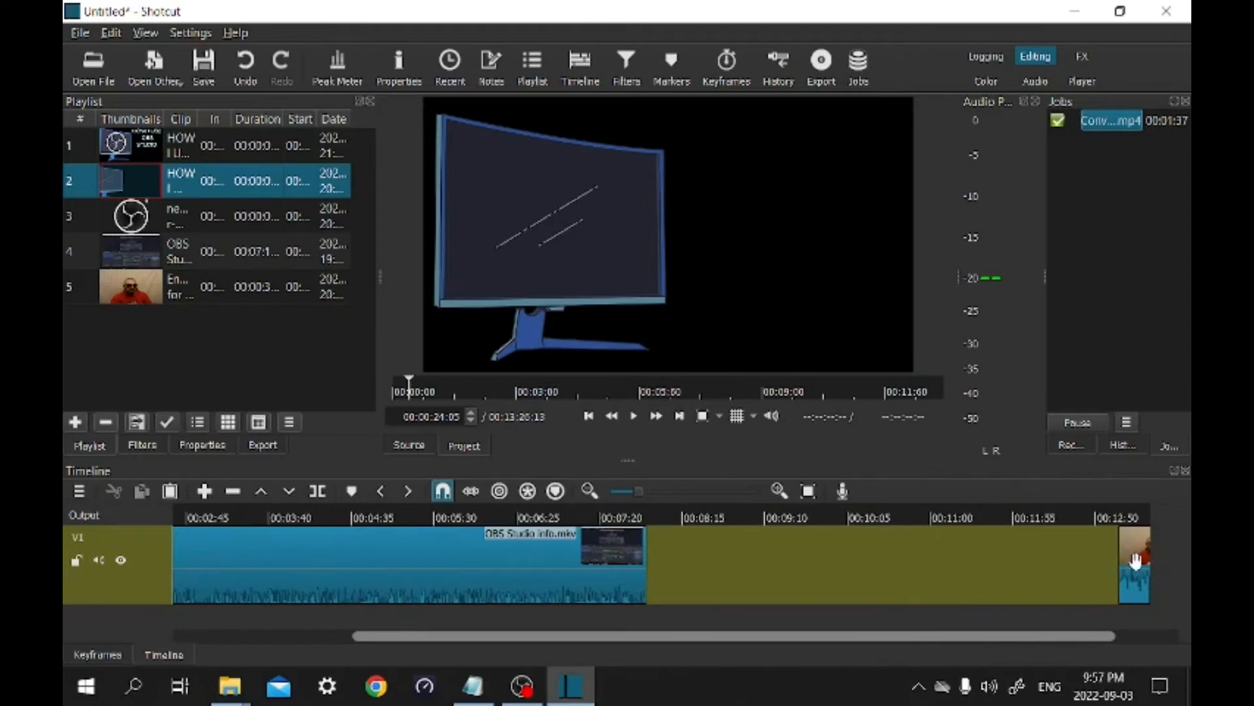
left_click_drag(989, 567, 527, 576)
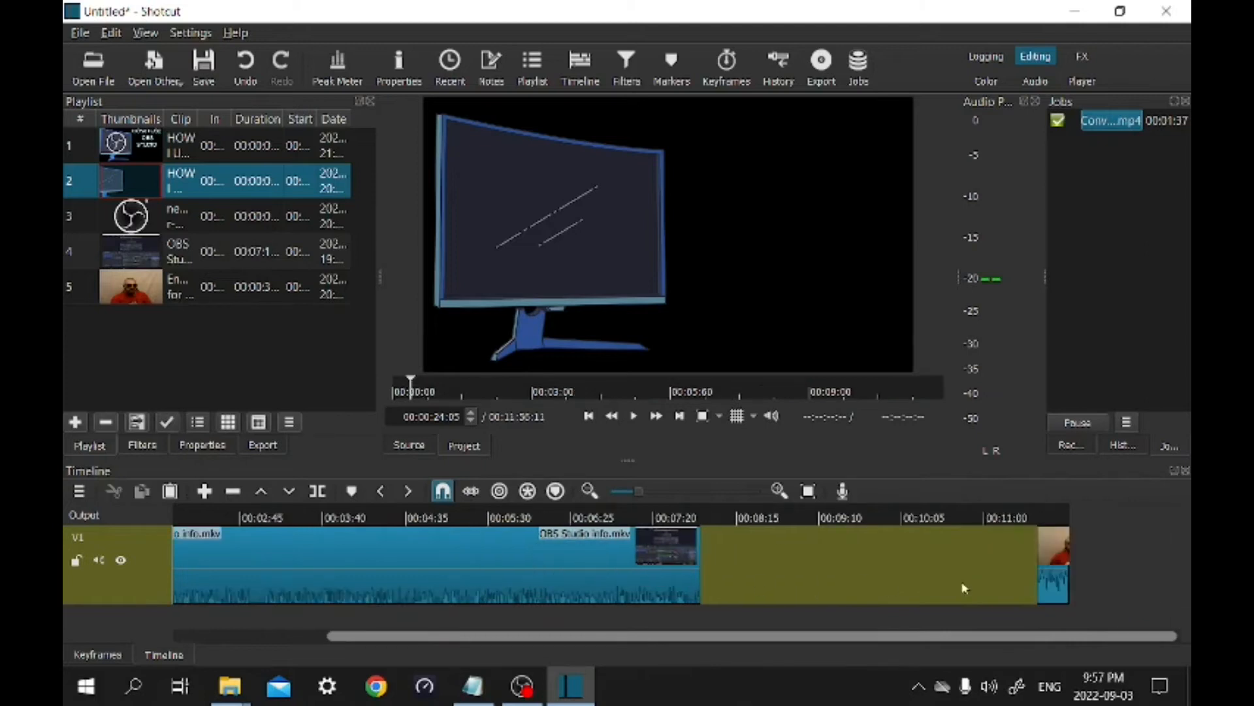
left_click_drag(860, 552, 551, 551)
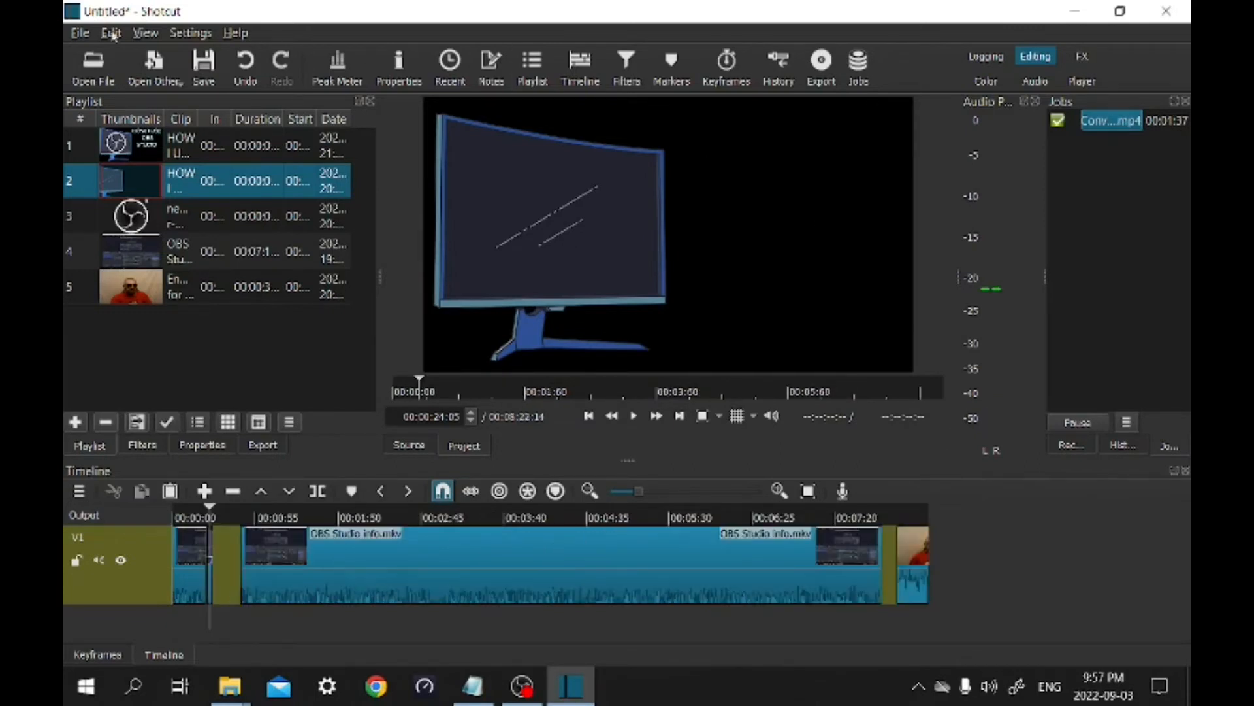
Step: Open the ENDING 3 video from the ENDING CLIPS folder, preview it and place it on V1 after the talking-head ending clip
left_click(94, 63)
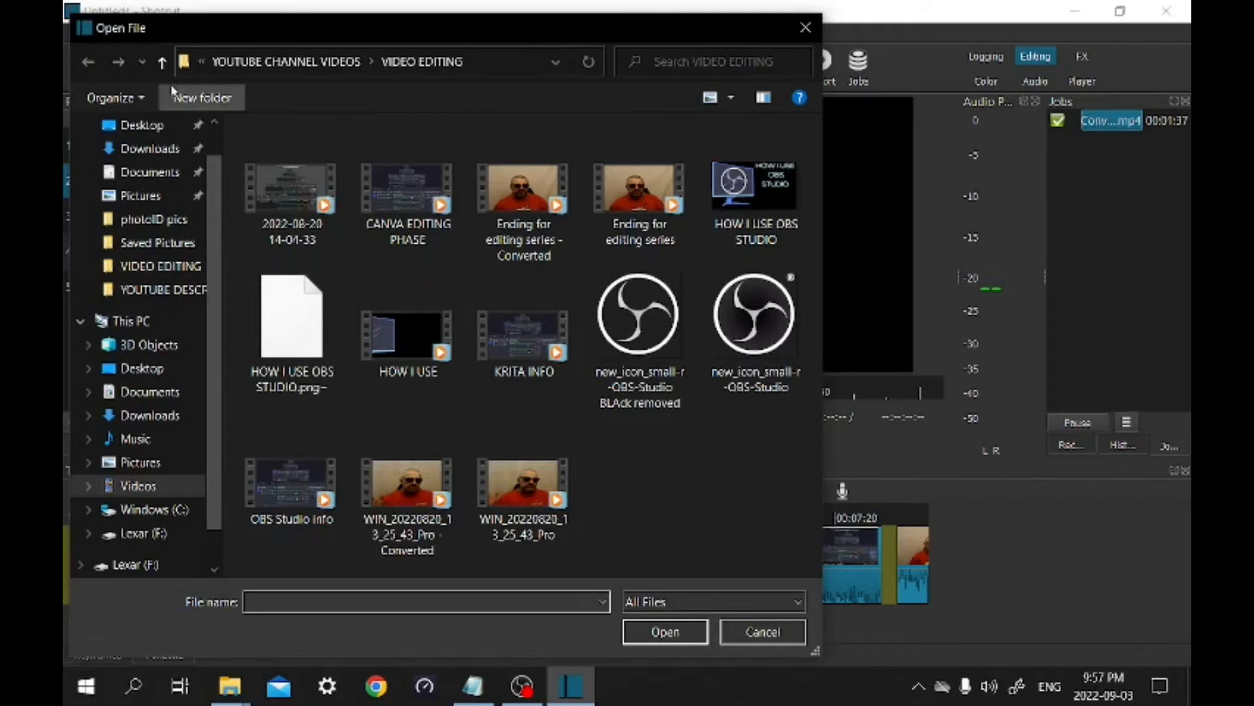
left_click(162, 61)
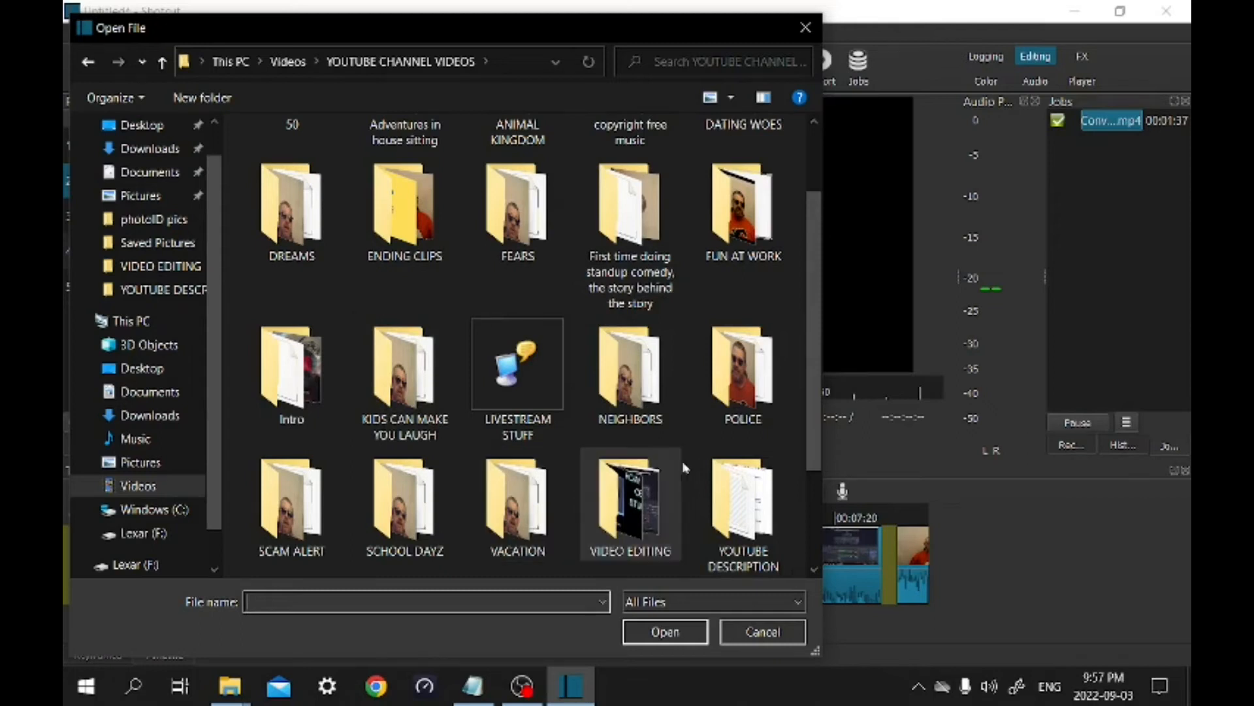
scroll(593, 354, "up", 2)
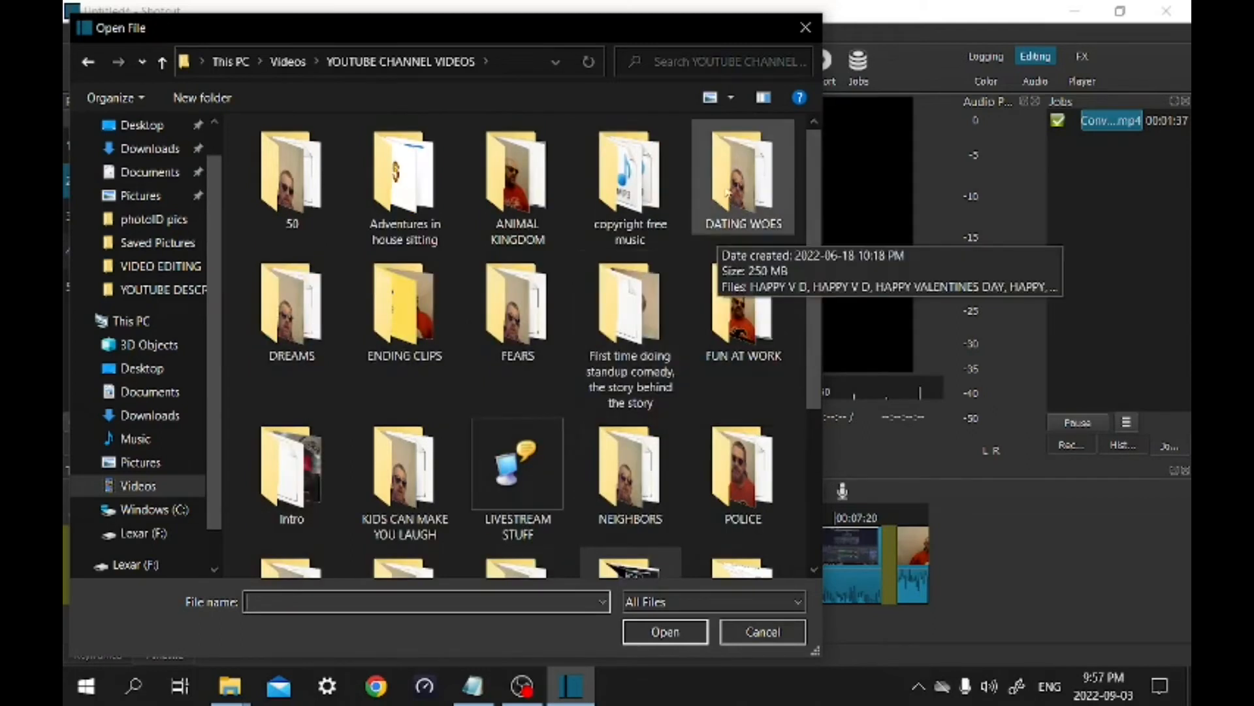
double_click(428, 323)
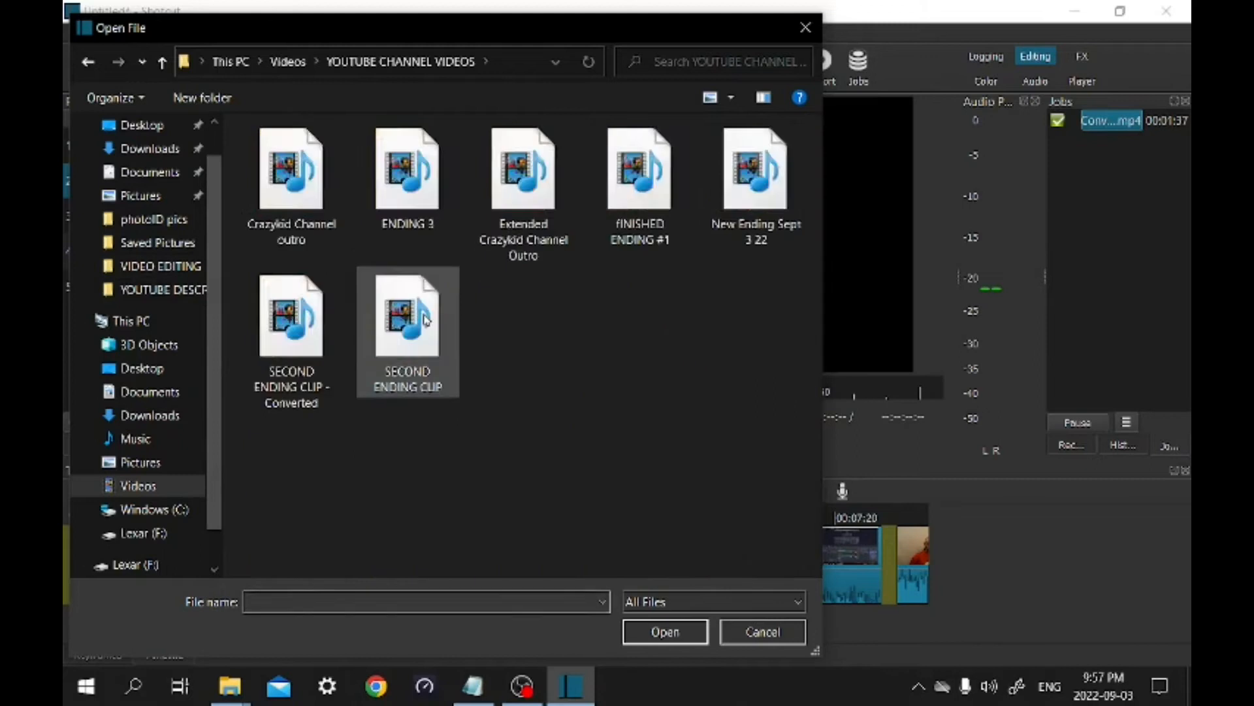
left_click(401, 211)
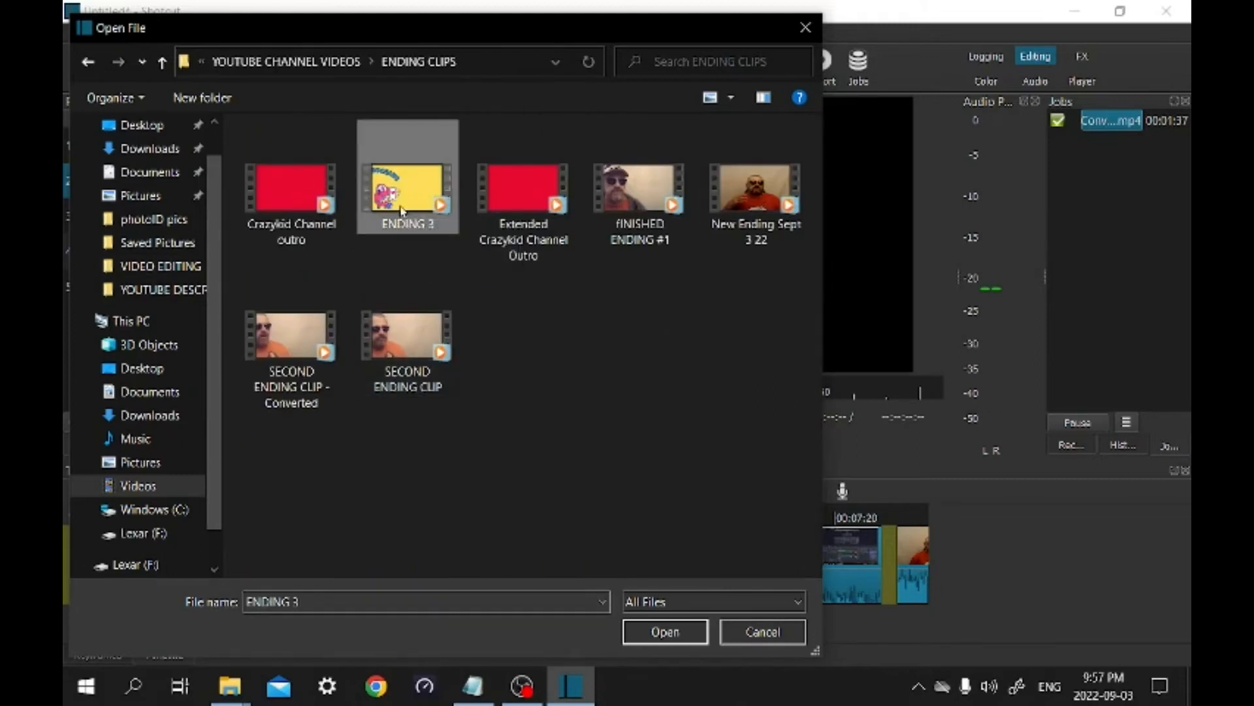
left_click(666, 637)
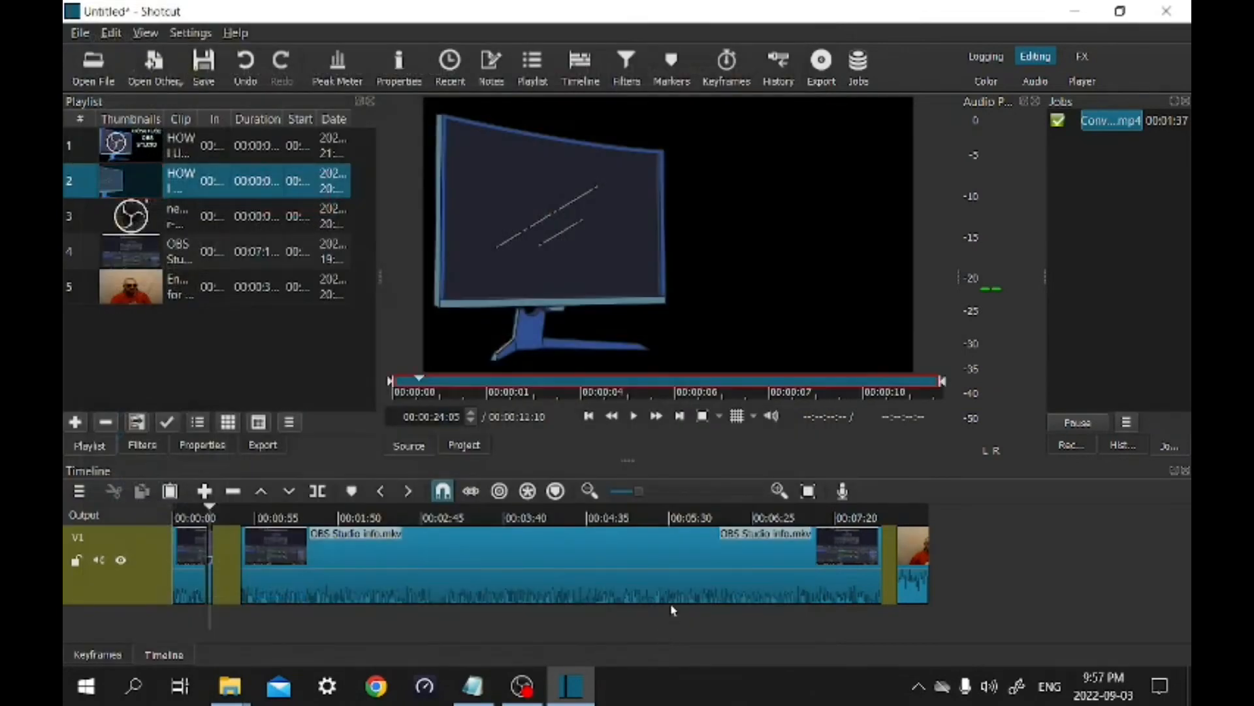
left_click(634, 416)
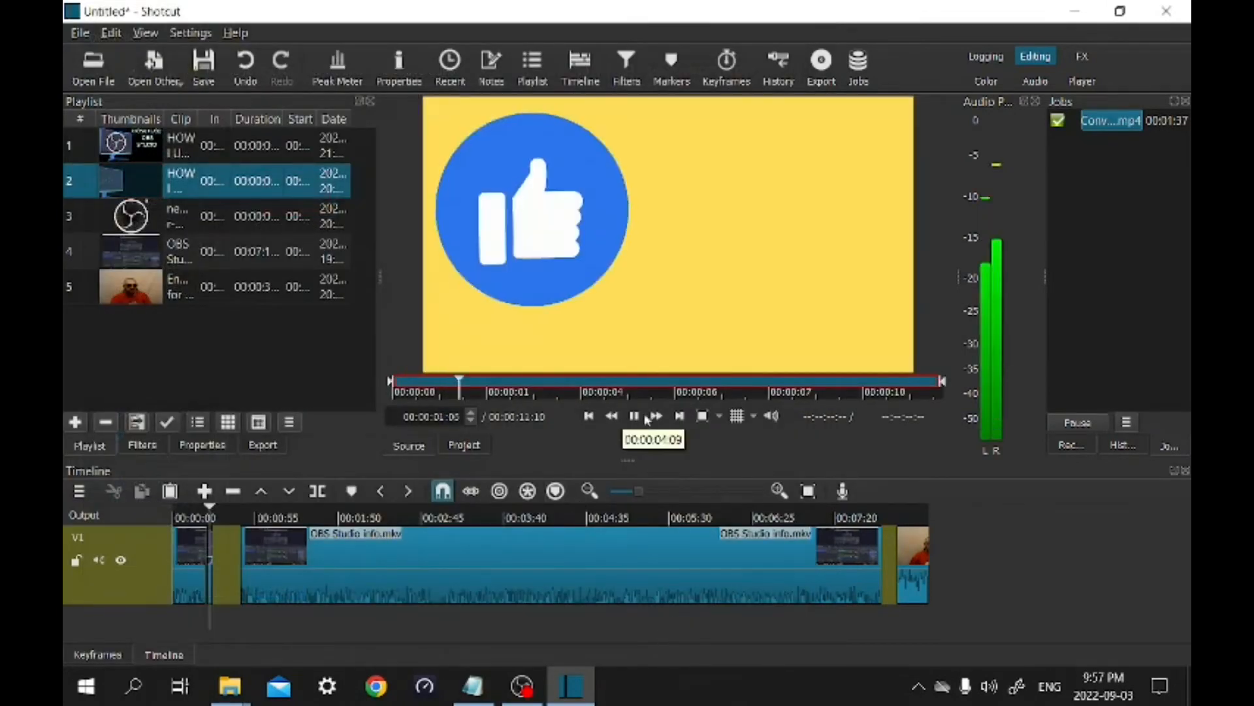
left_click_drag(653, 350, 939, 561)
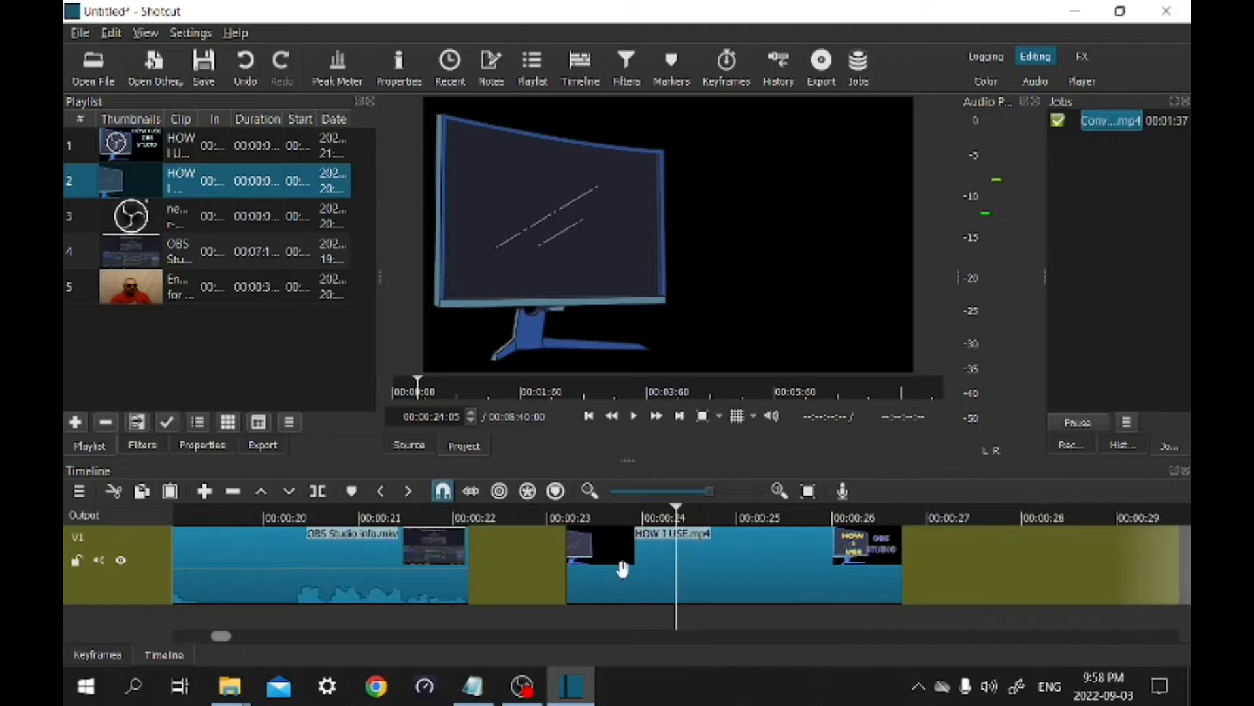
Step: Overlap the start of HOW I USE.mp4 slightly with the end of the OBS Studio info.mkv excerpt as a transition and play it back
left_click_drag(621, 577, 509, 575)
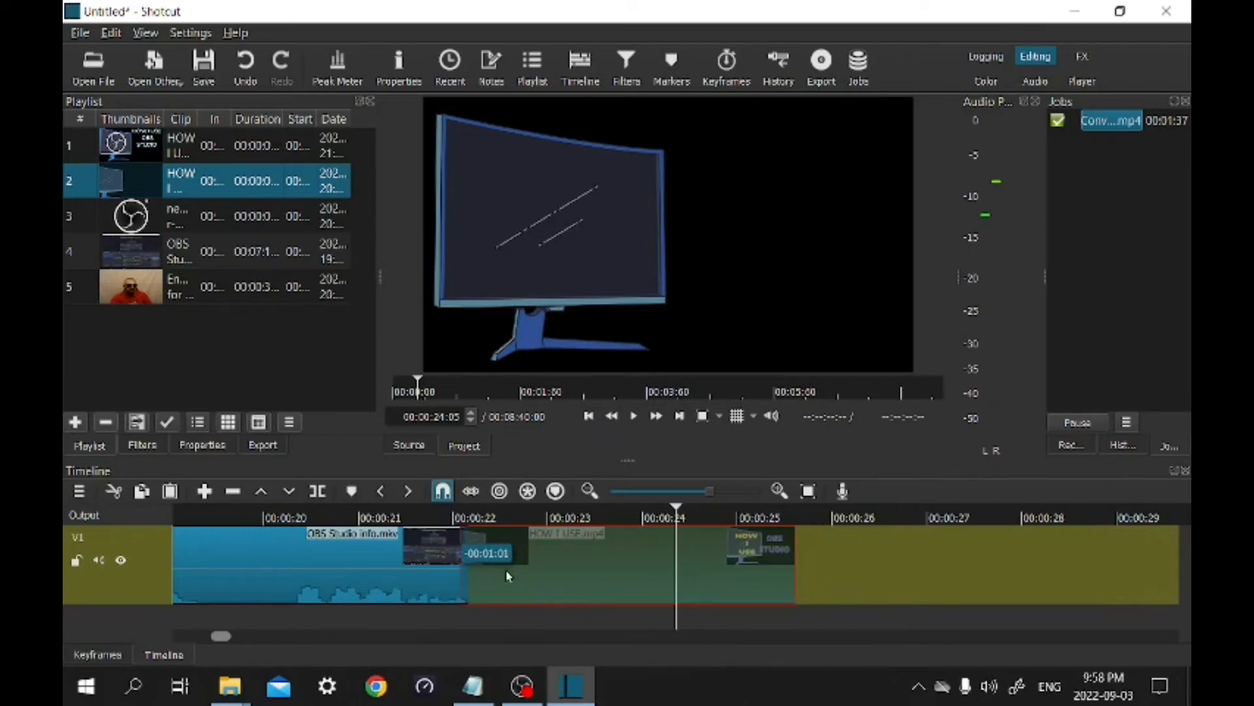
left_click_drag(506, 571, 507, 577)
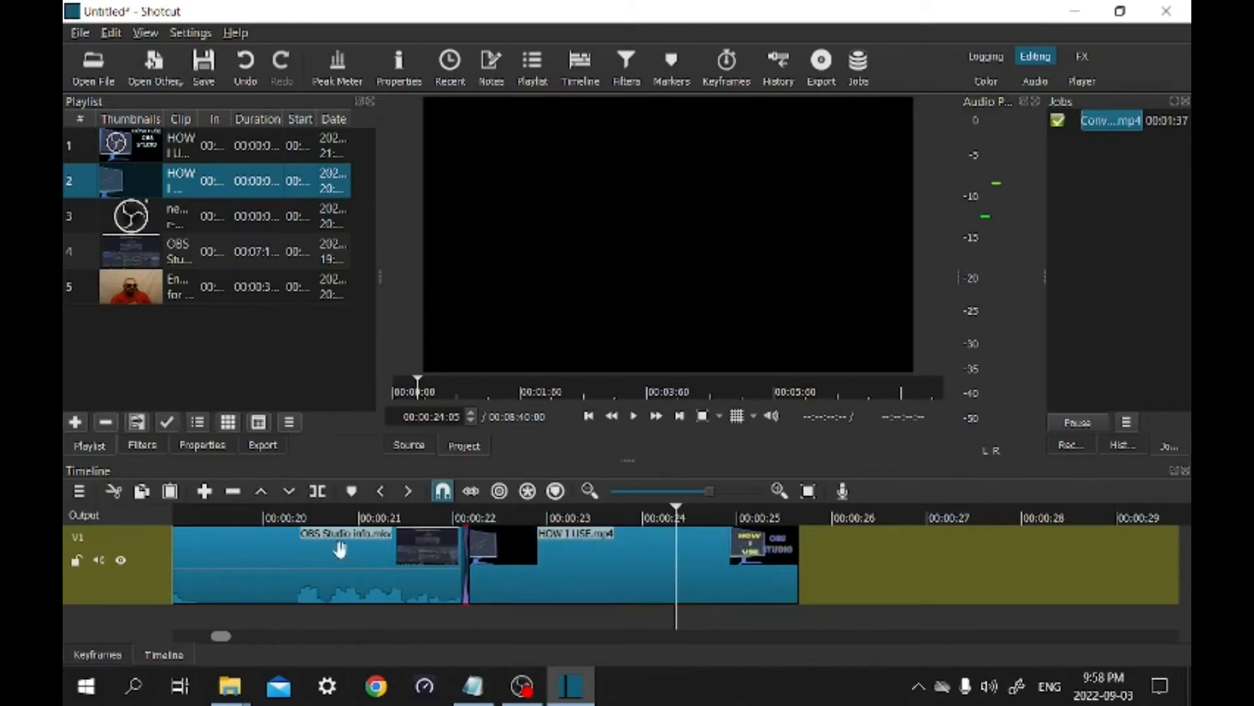
left_click(341, 519)
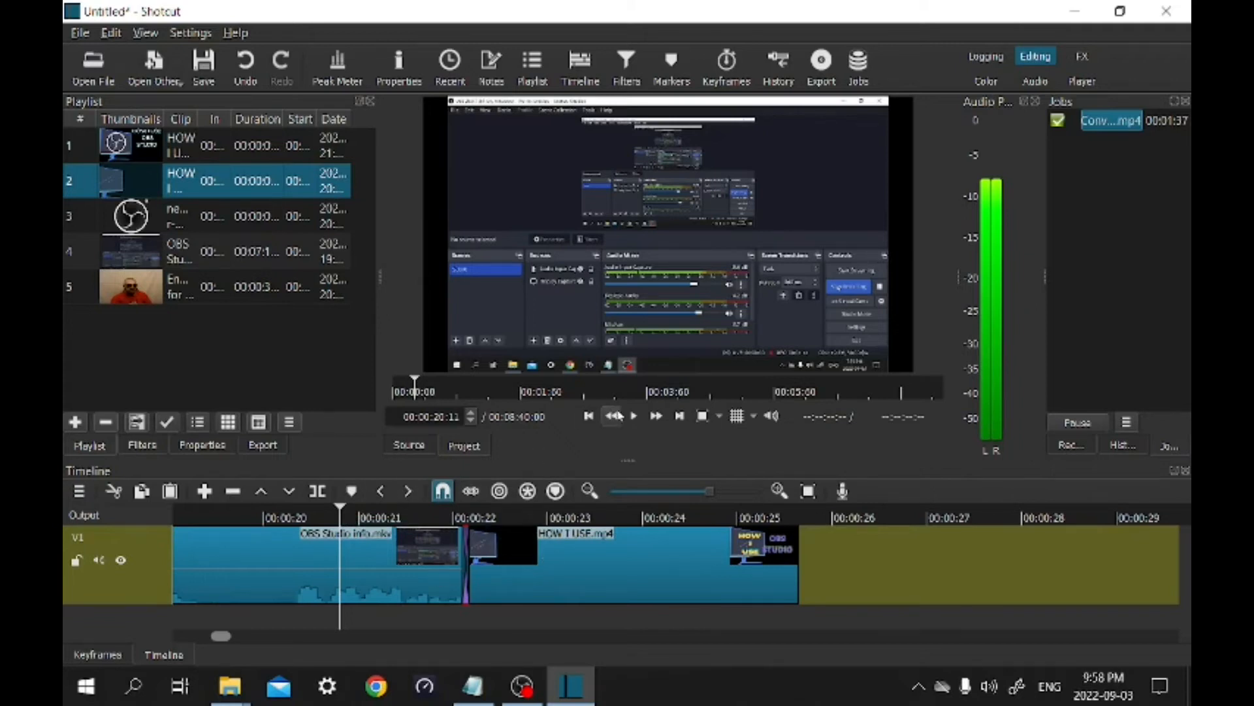
left_click(424, 512)
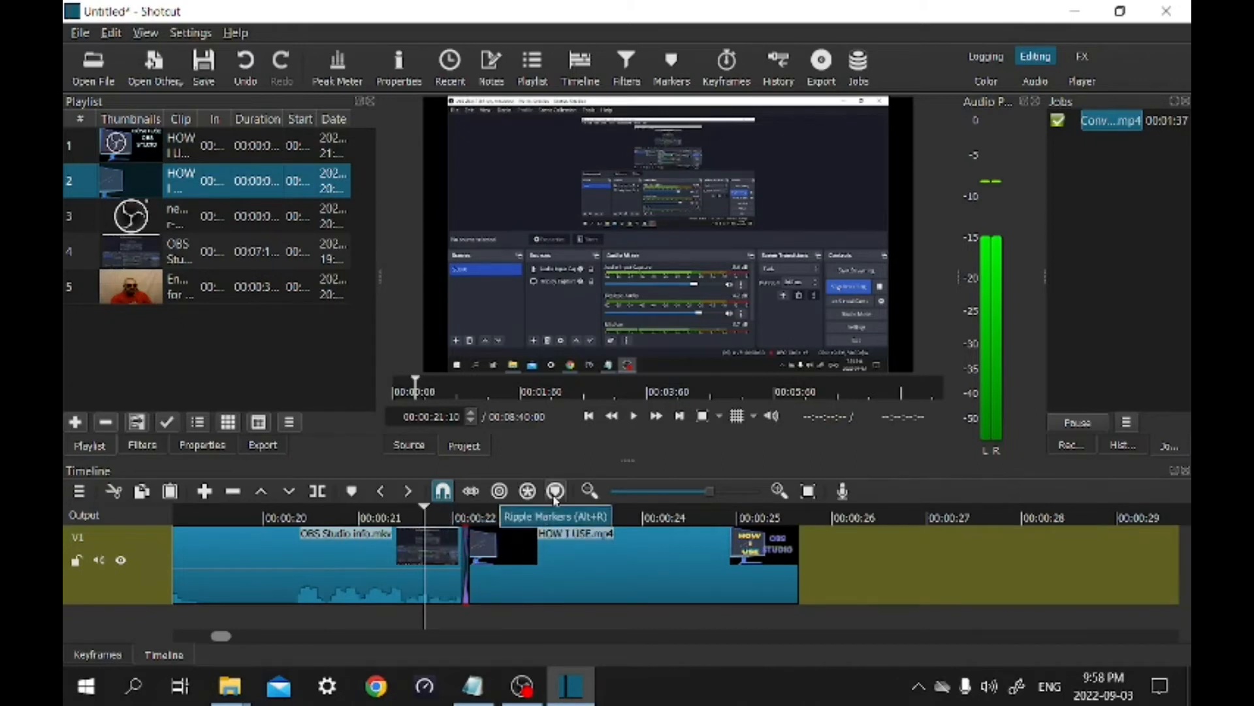
left_click(634, 416)
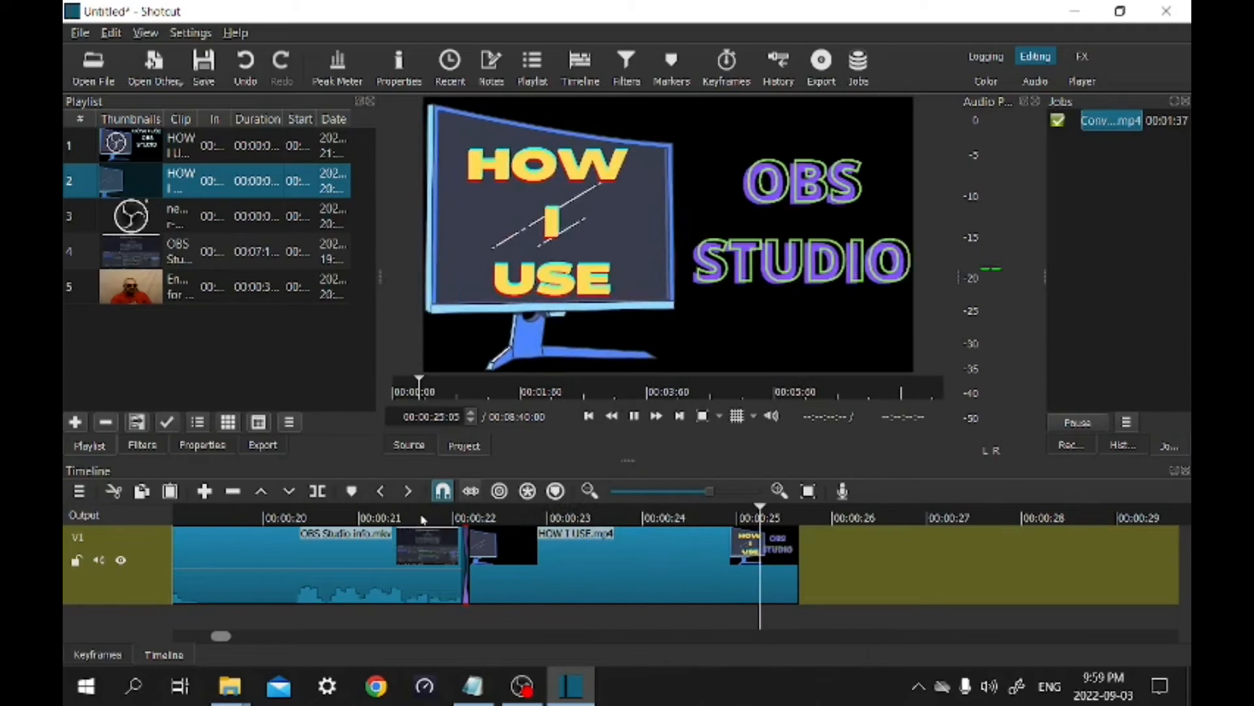
left_click(442, 510)
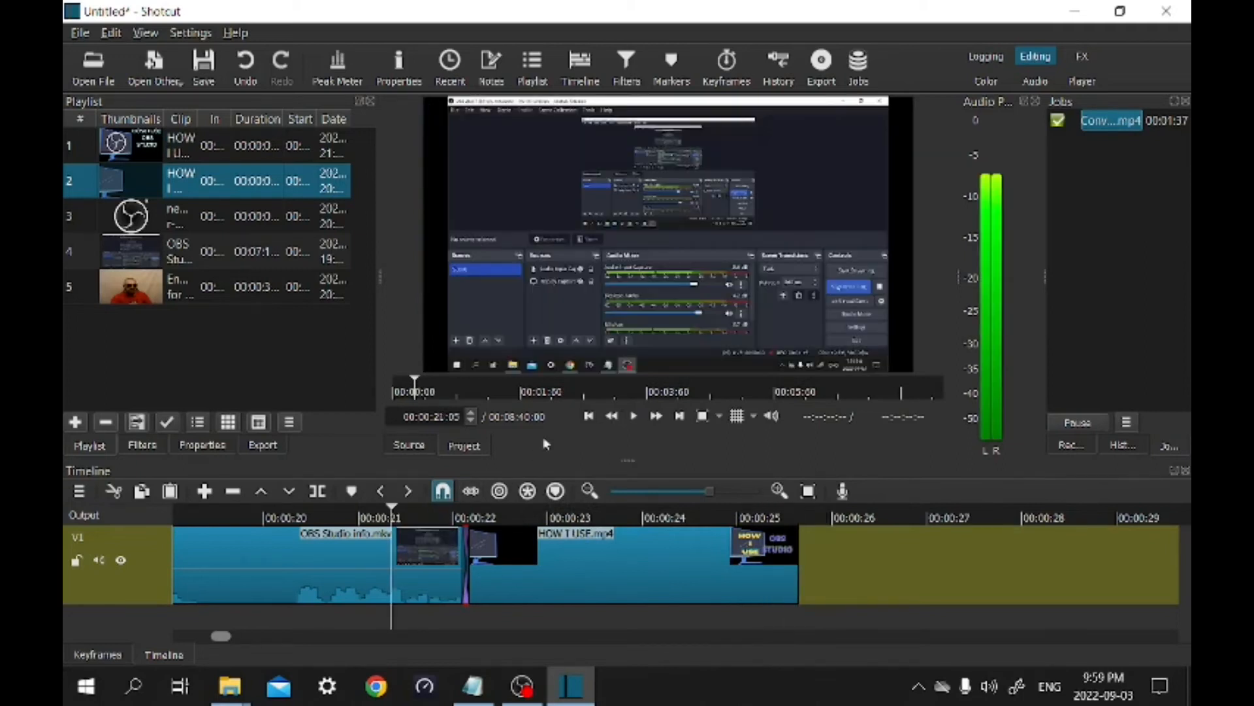
left_click(637, 418)
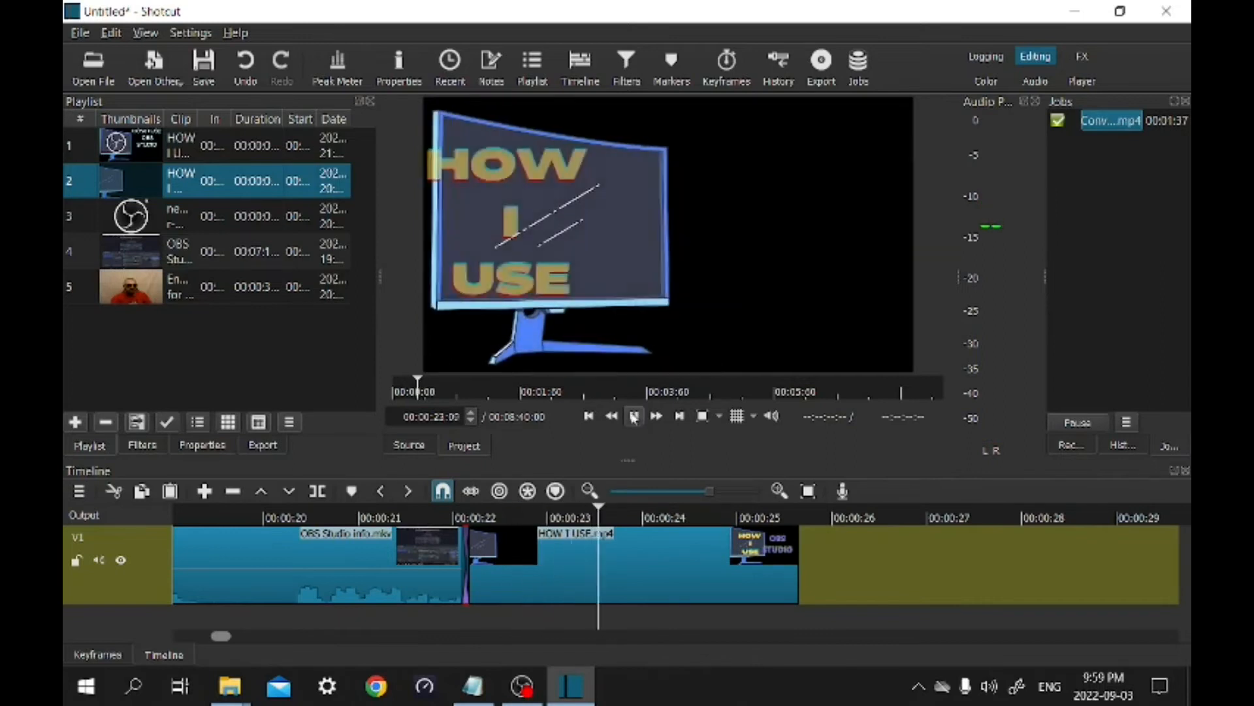
left_click(634, 417)
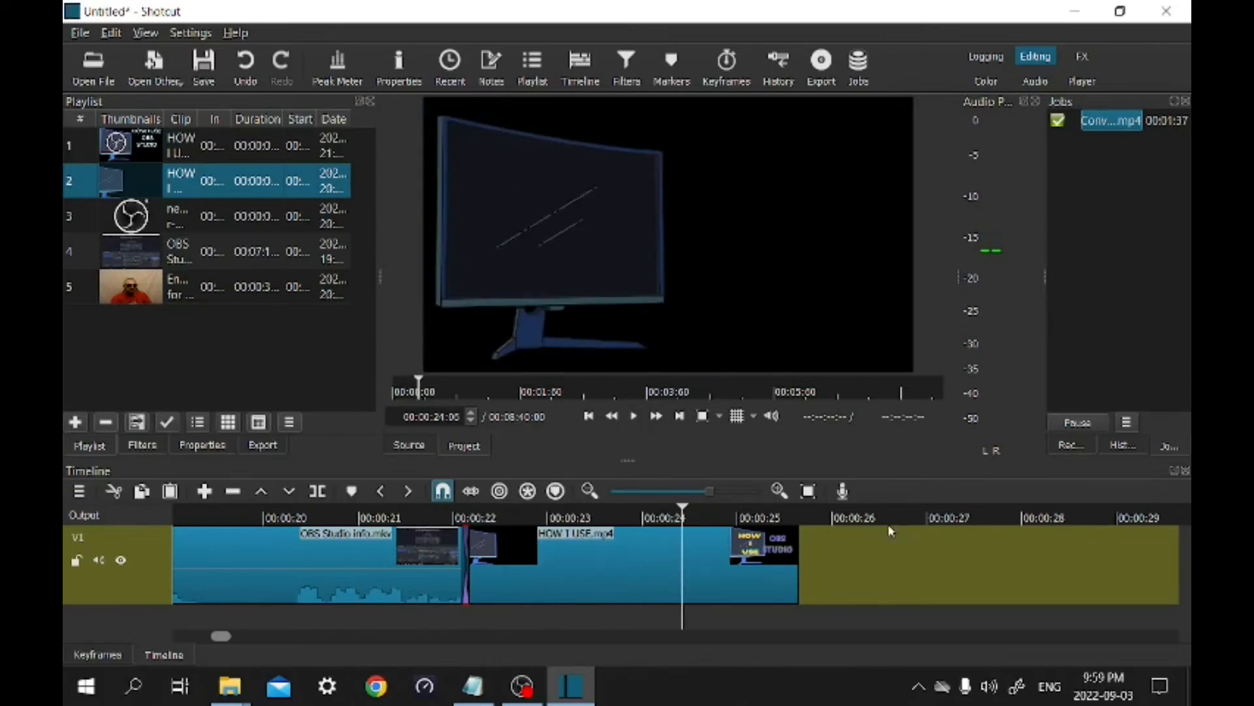
Step: Move the main OBS Studio info.mkv clip earlier on V1, leaving only a short gap after HOW I USE.mp4
scroll(921, 561, "down", 3)
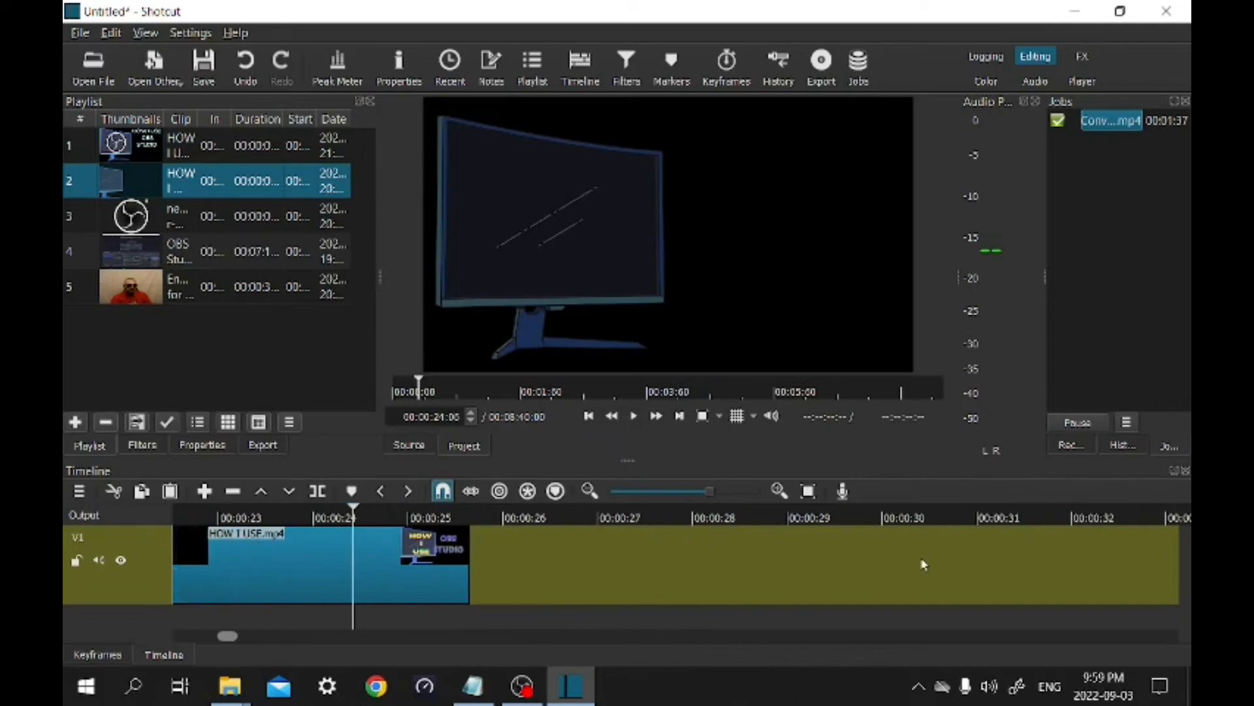
scroll(923, 564, "down", 4)
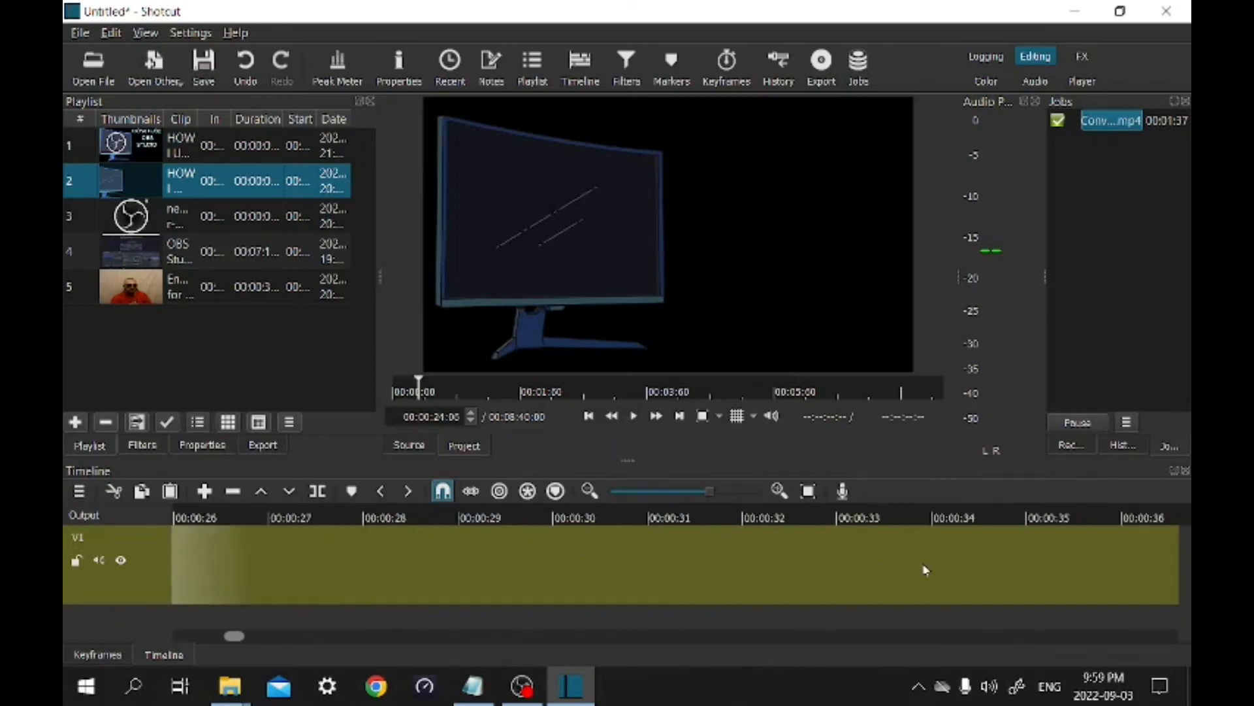
scroll(925, 567, "down", 10)
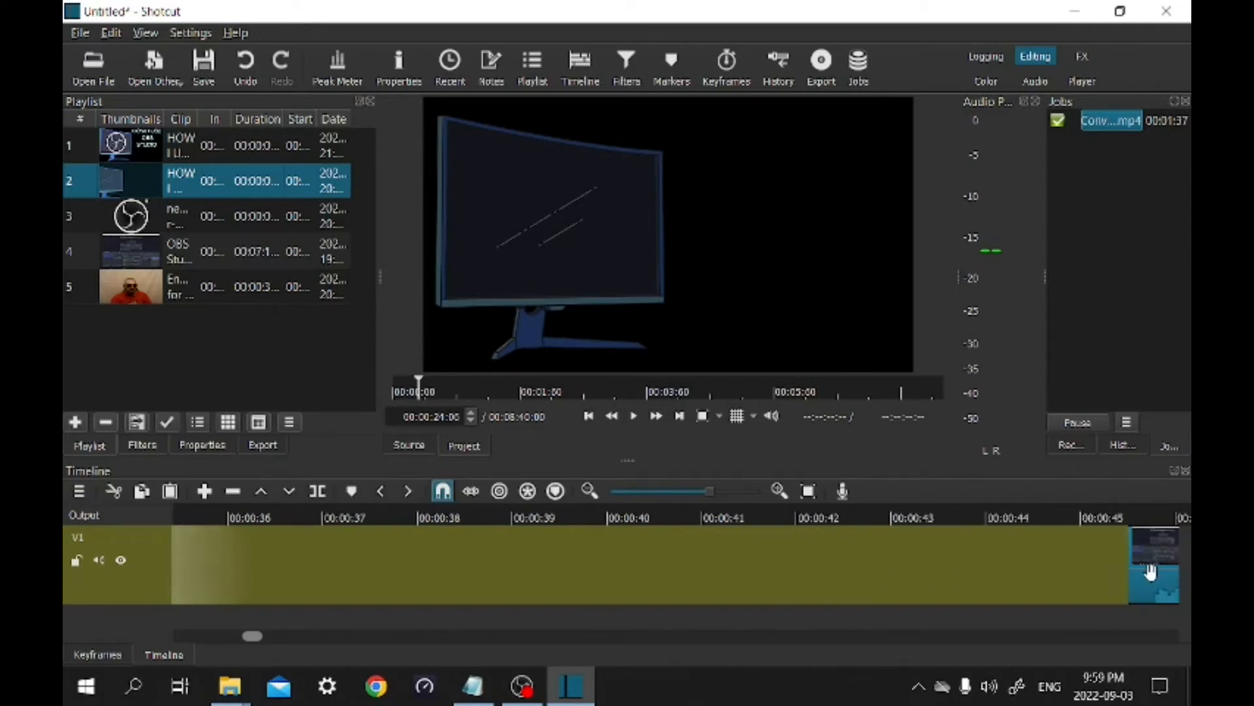
left_click_drag(1151, 573, 284, 586)
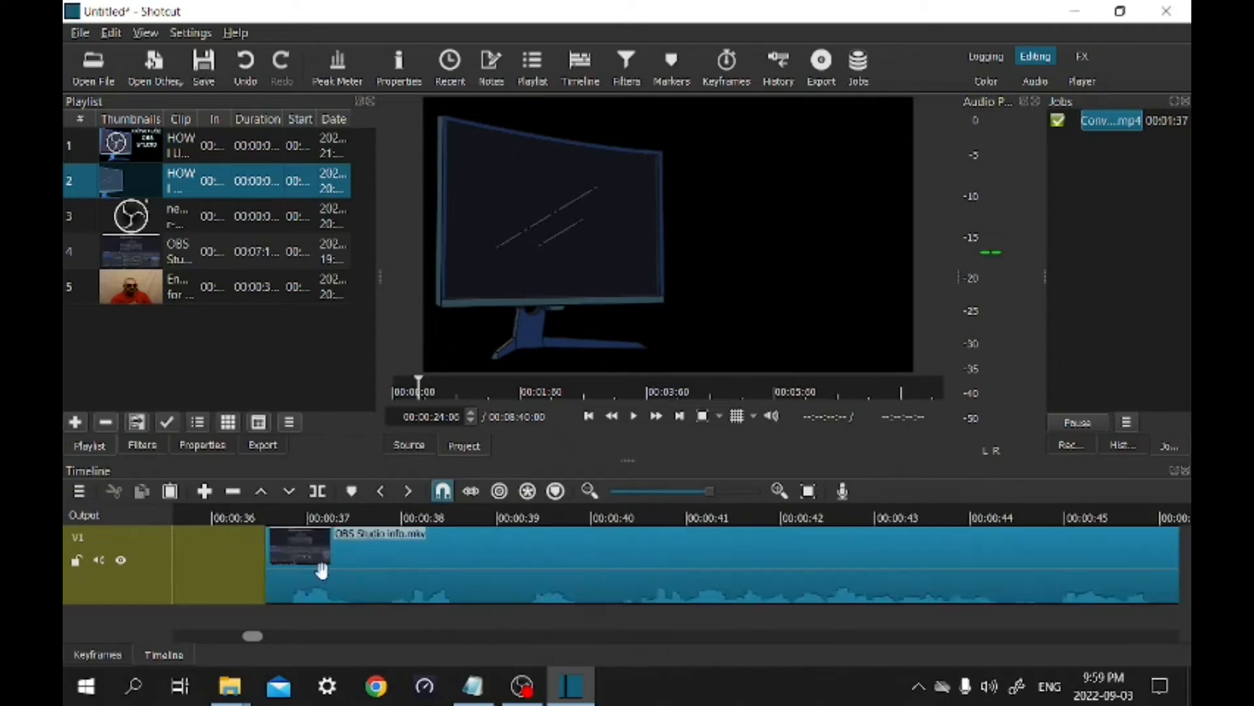
scroll(333, 578, "up", 6)
scroll(560, 583, "up", 3)
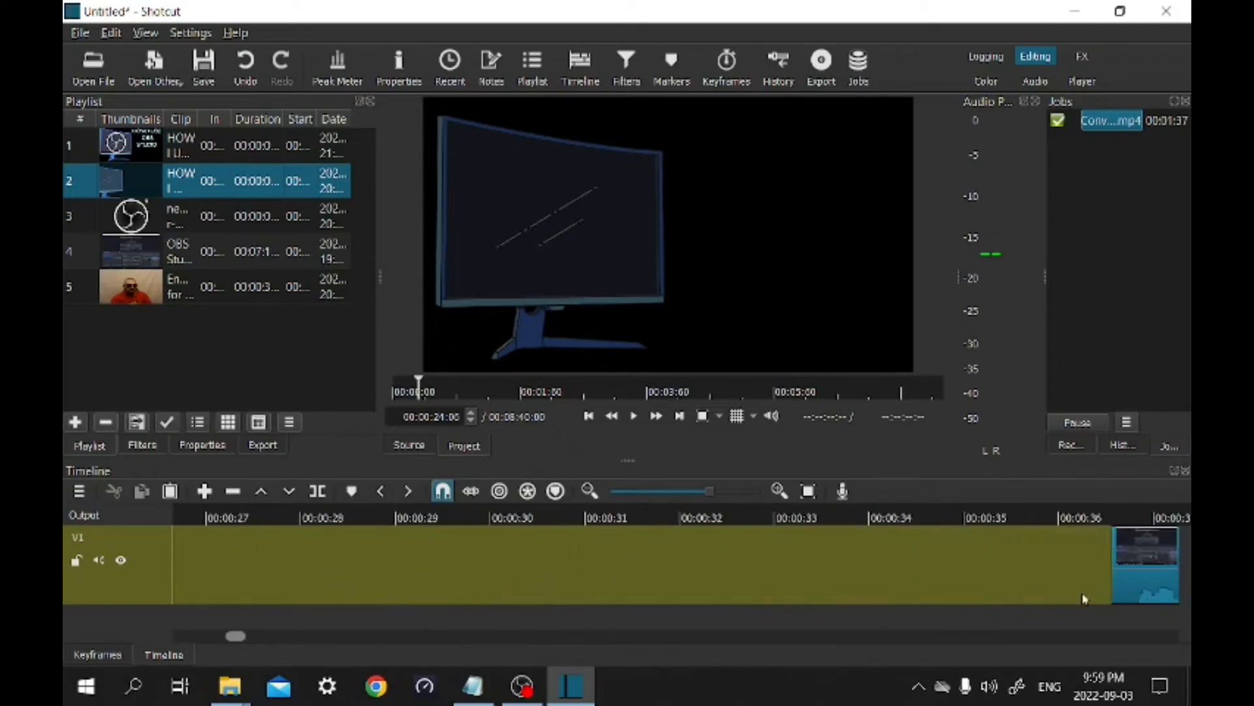
left_click_drag(1114, 562, 356, 573)
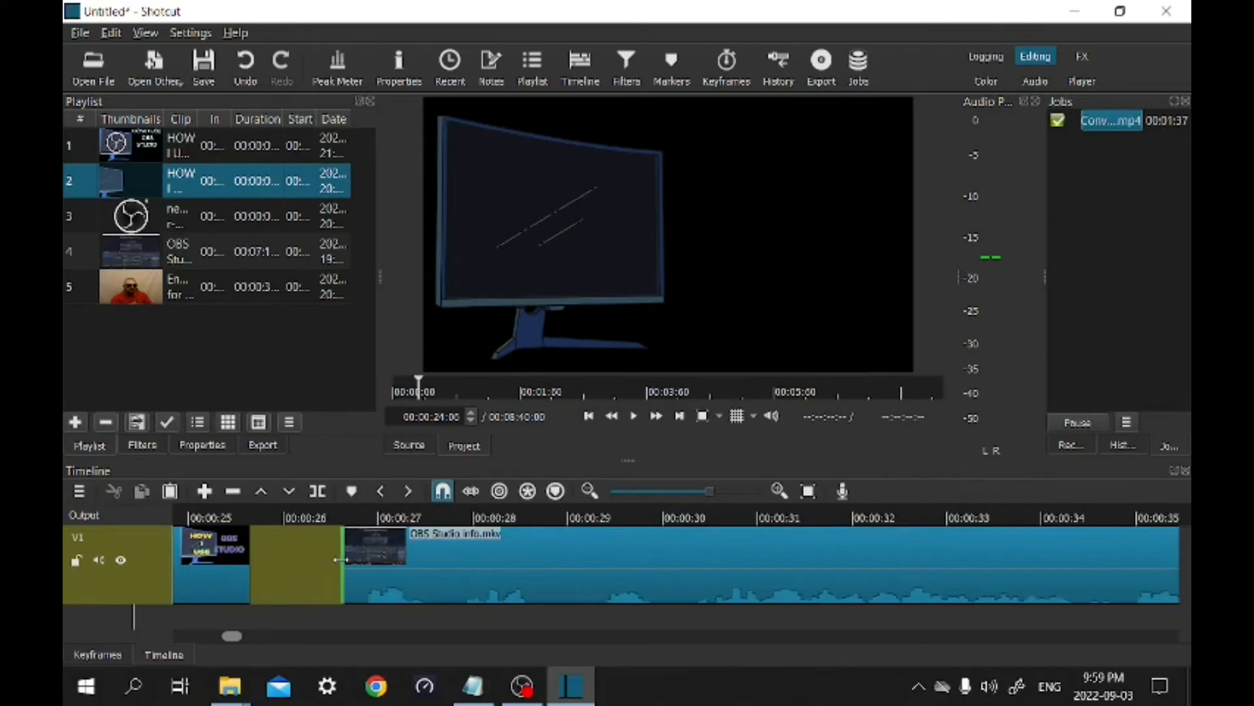
Step: Try a slight trim at the start of the main OBS Studio info.mkv clip, undo it, and play the clip's opening
left_click_drag(354, 560, 367, 561)
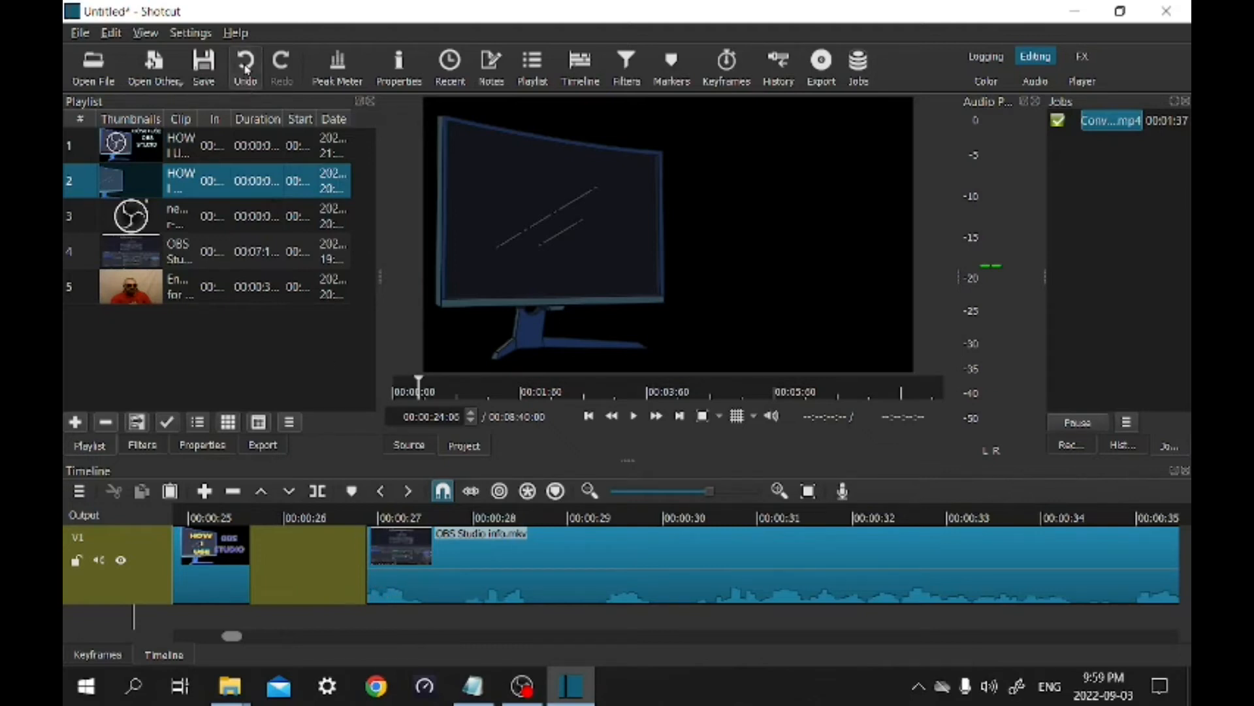
left_click(246, 90)
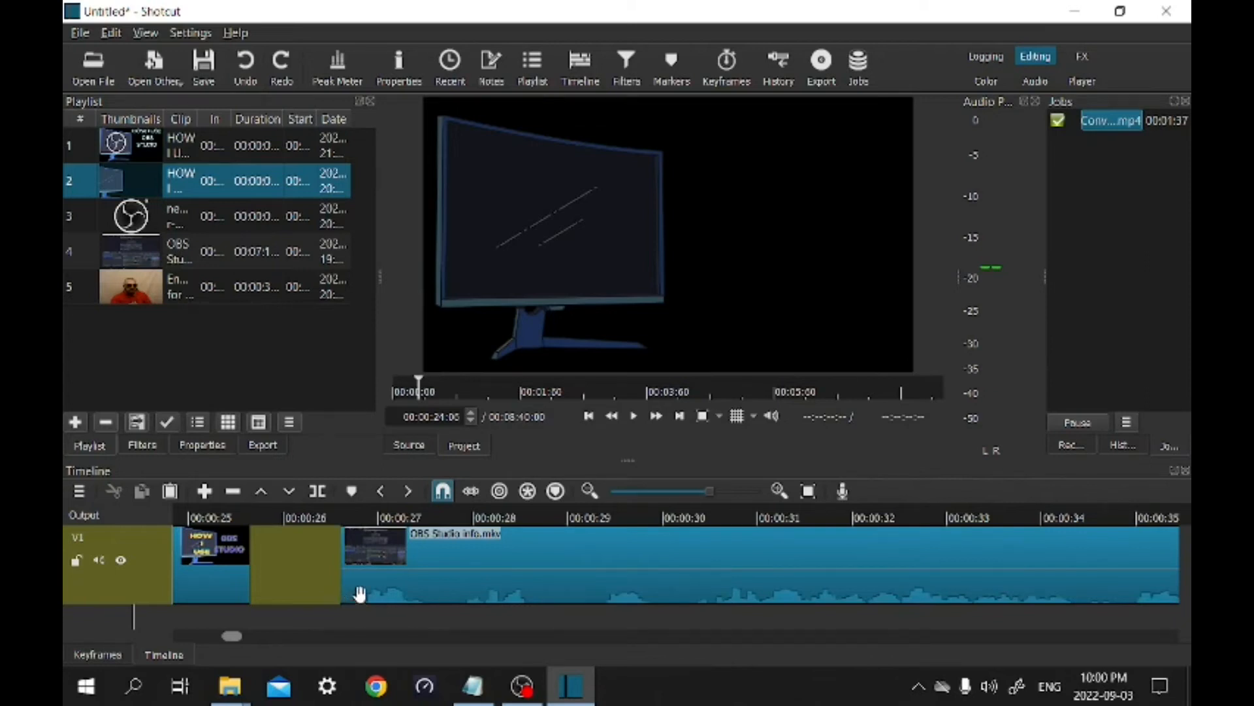
left_click(322, 508)
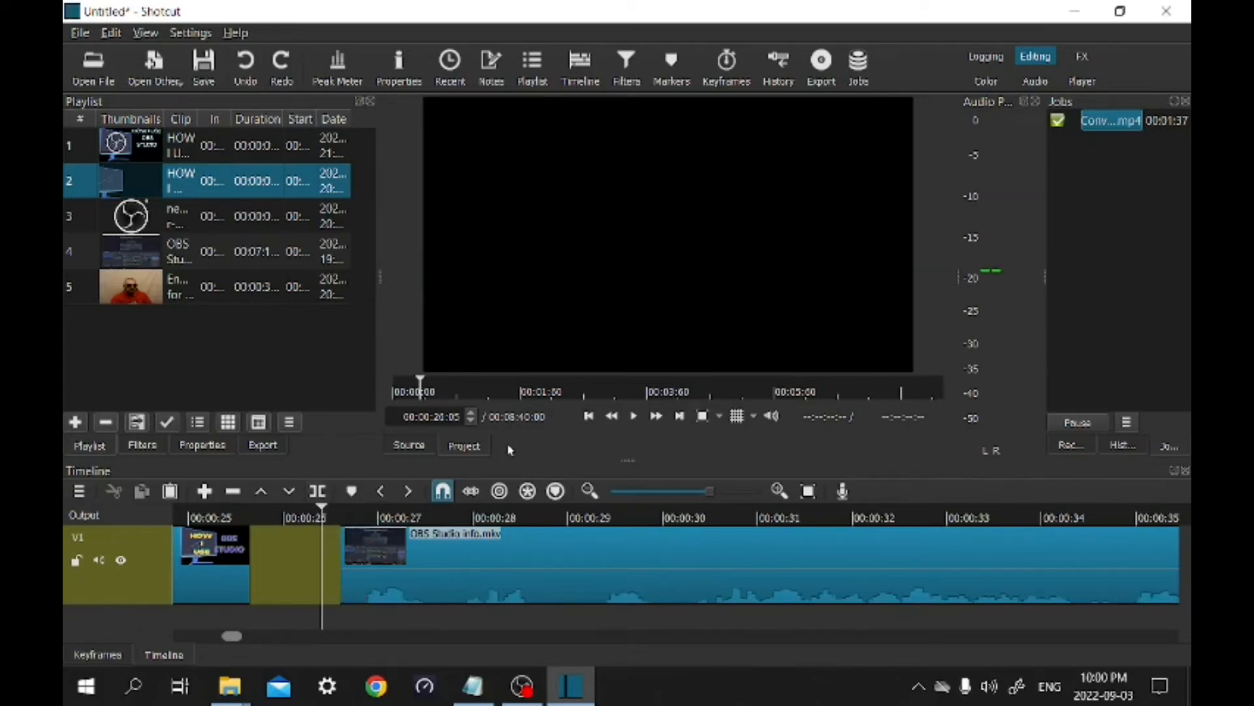
left_click(635, 417)
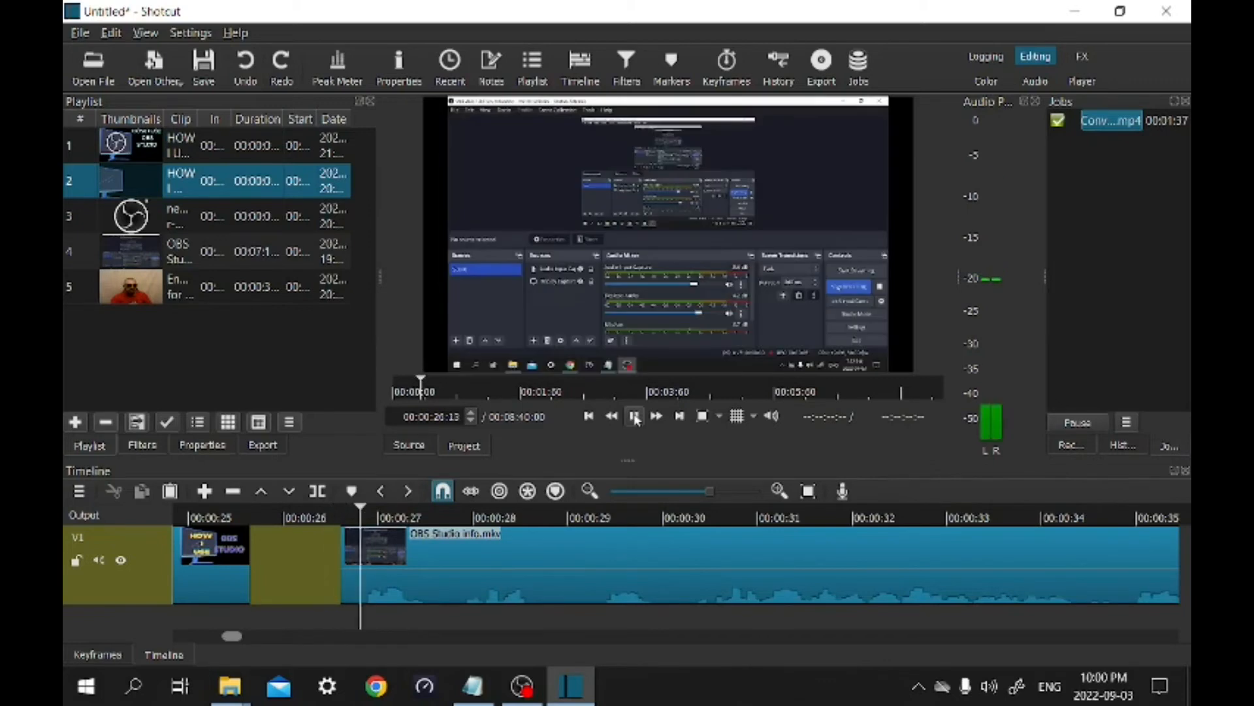
left_click(635, 417)
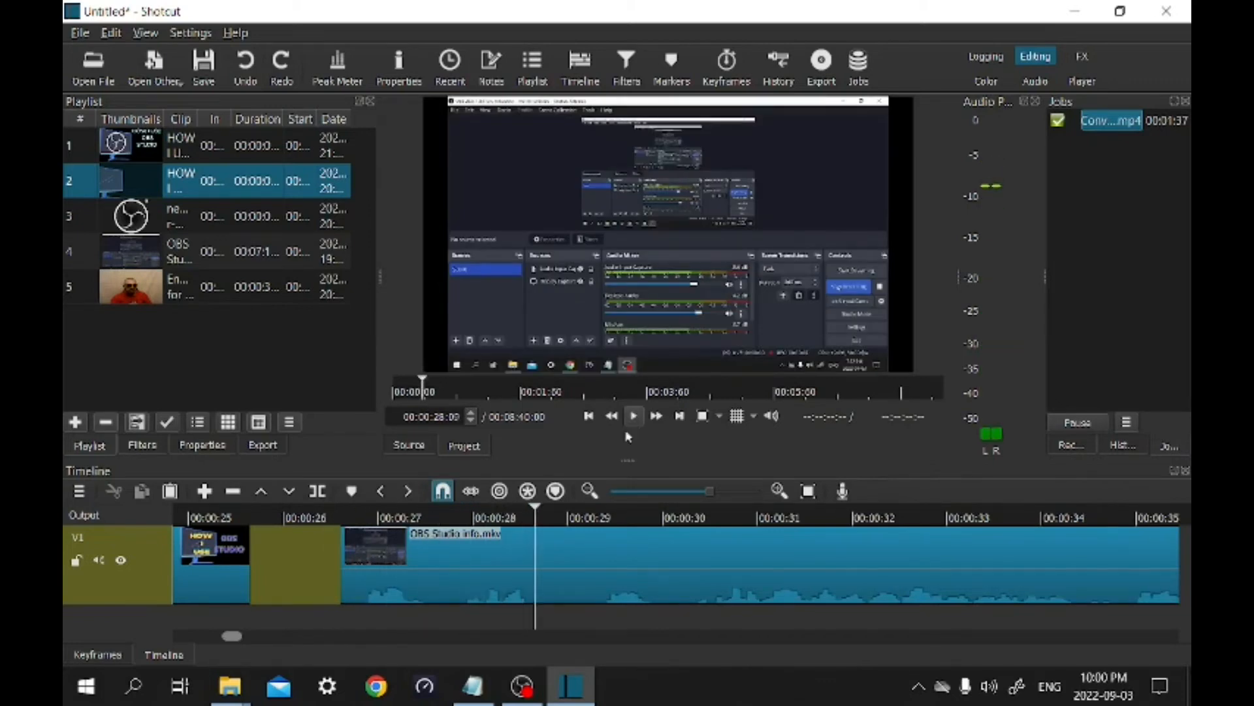
Step: Overlap the start of the main OBS Studio info.mkv clip slightly with the end of HOW I USE.mp4 as a transition and play it back
left_click_drag(465, 578, 368, 555)
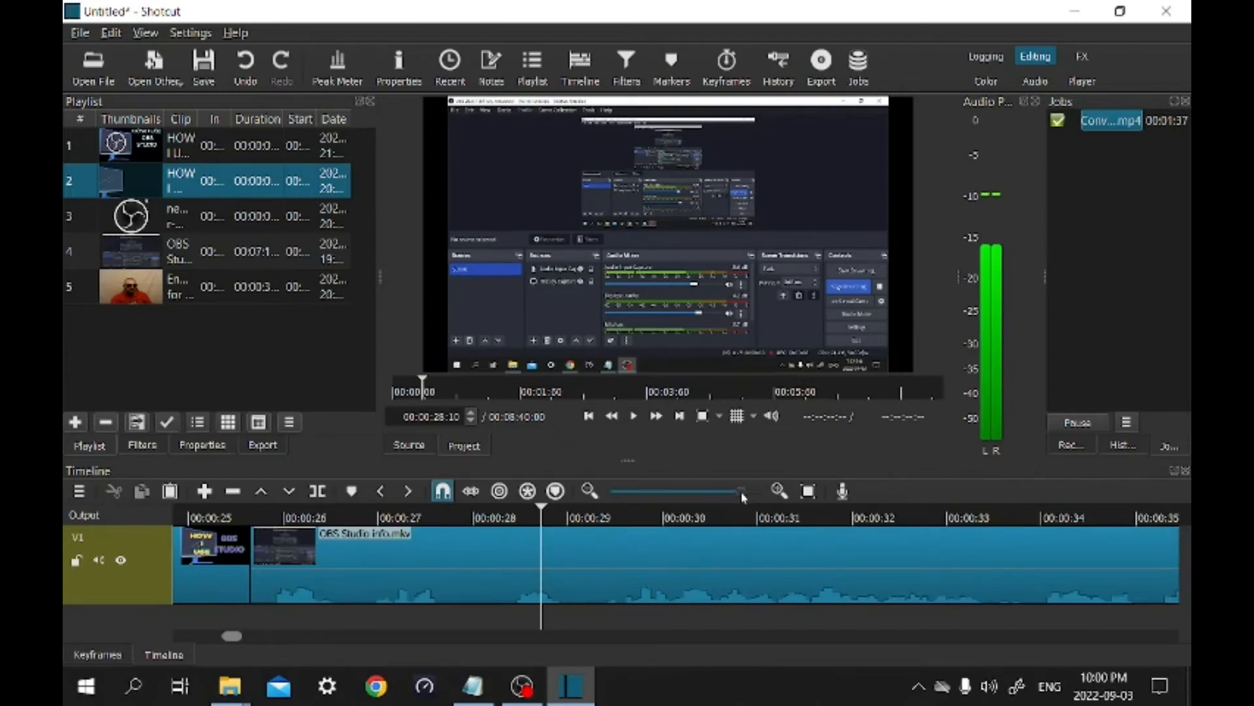
scroll(571, 543, "up", 15)
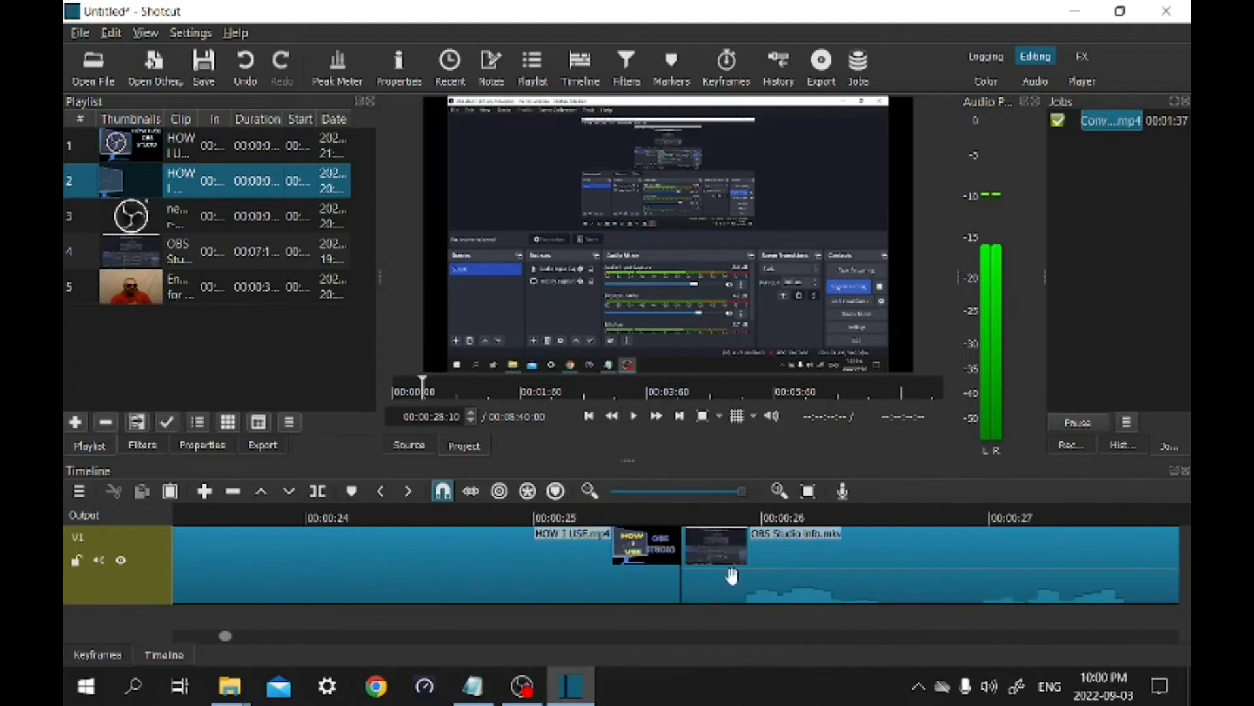
left_click(731, 576)
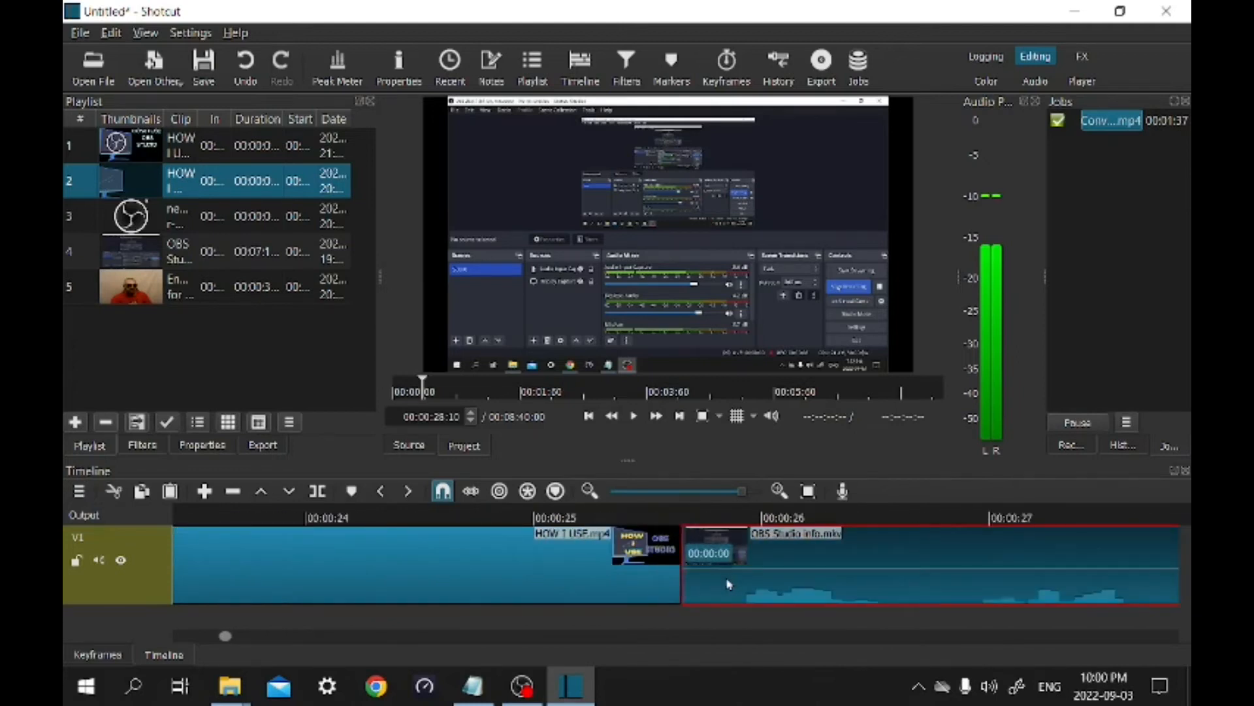
left_click_drag(719, 582, 713, 580)
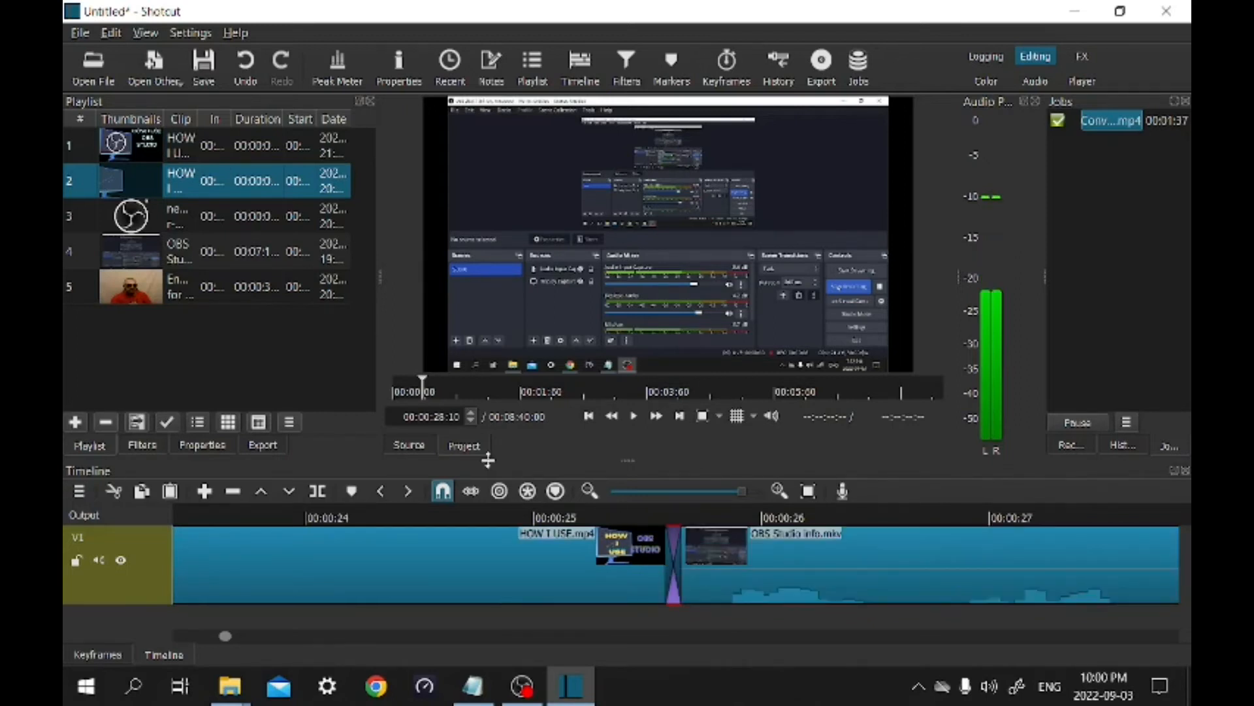
left_click(401, 516)
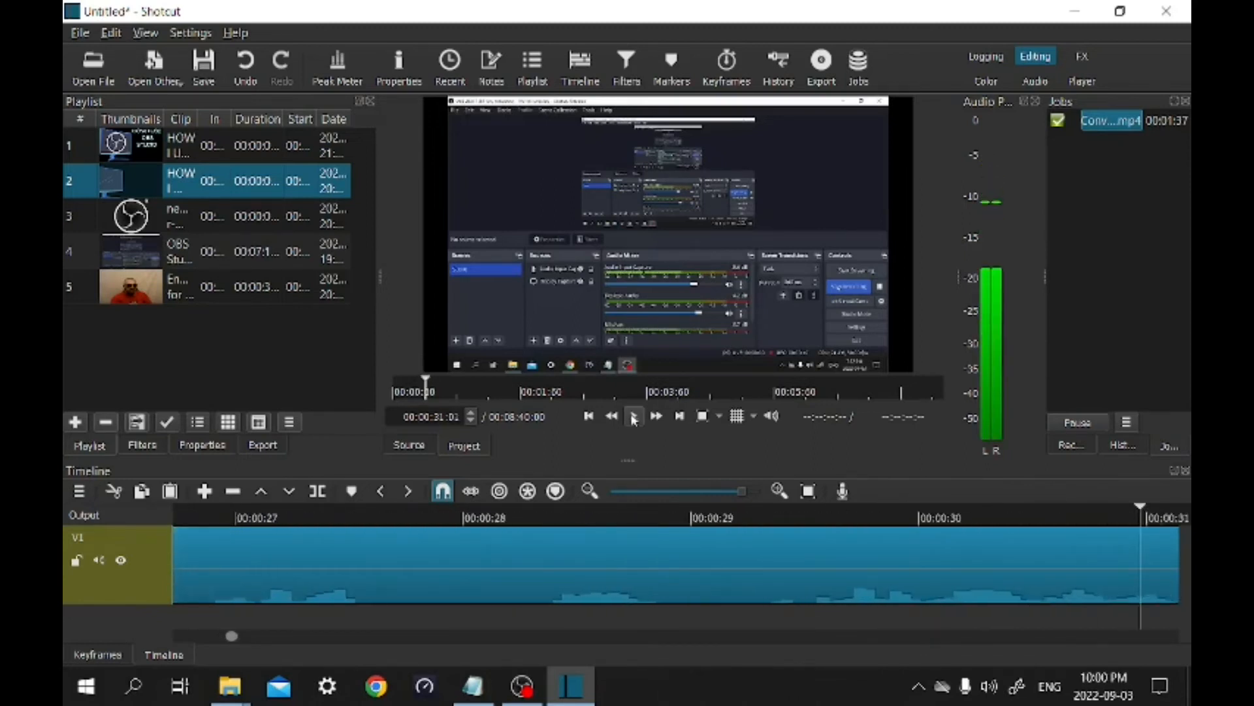
left_click(634, 418)
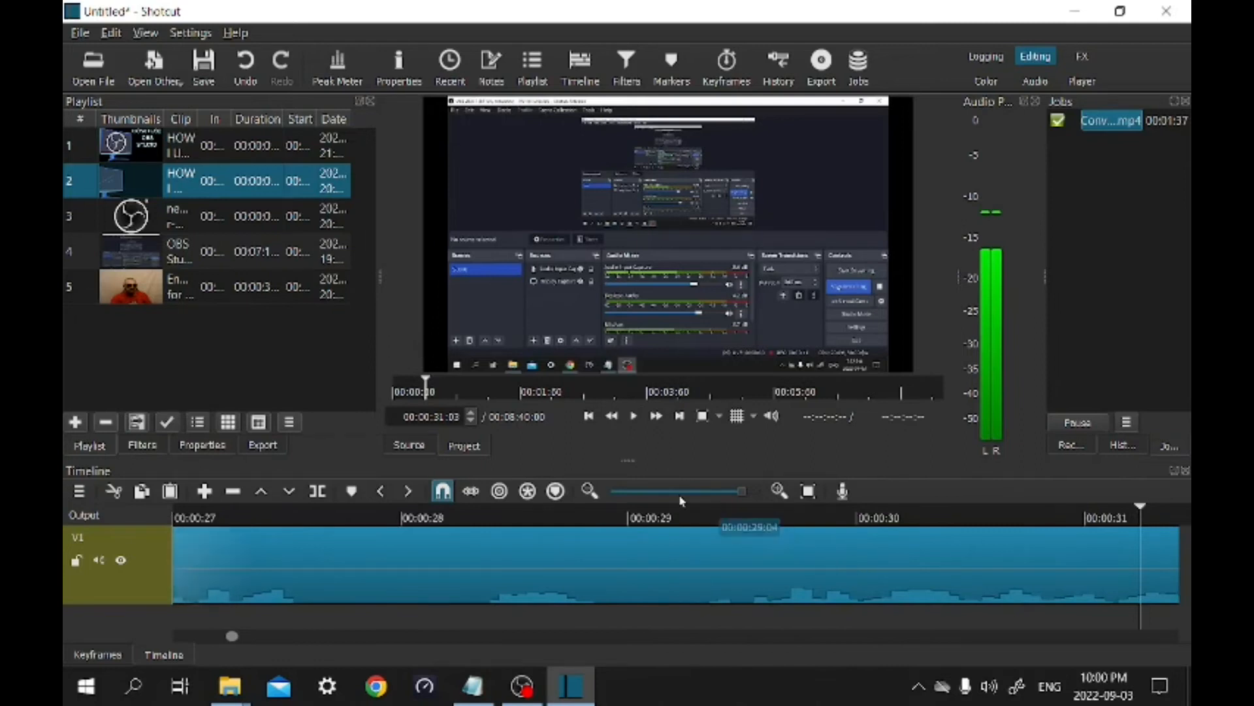
Step: Move the talking-head ending clip directly against the end of the main OBS Studio info.mkv clip on V1 and play across the join
left_click_drag(741, 491, 663, 495)
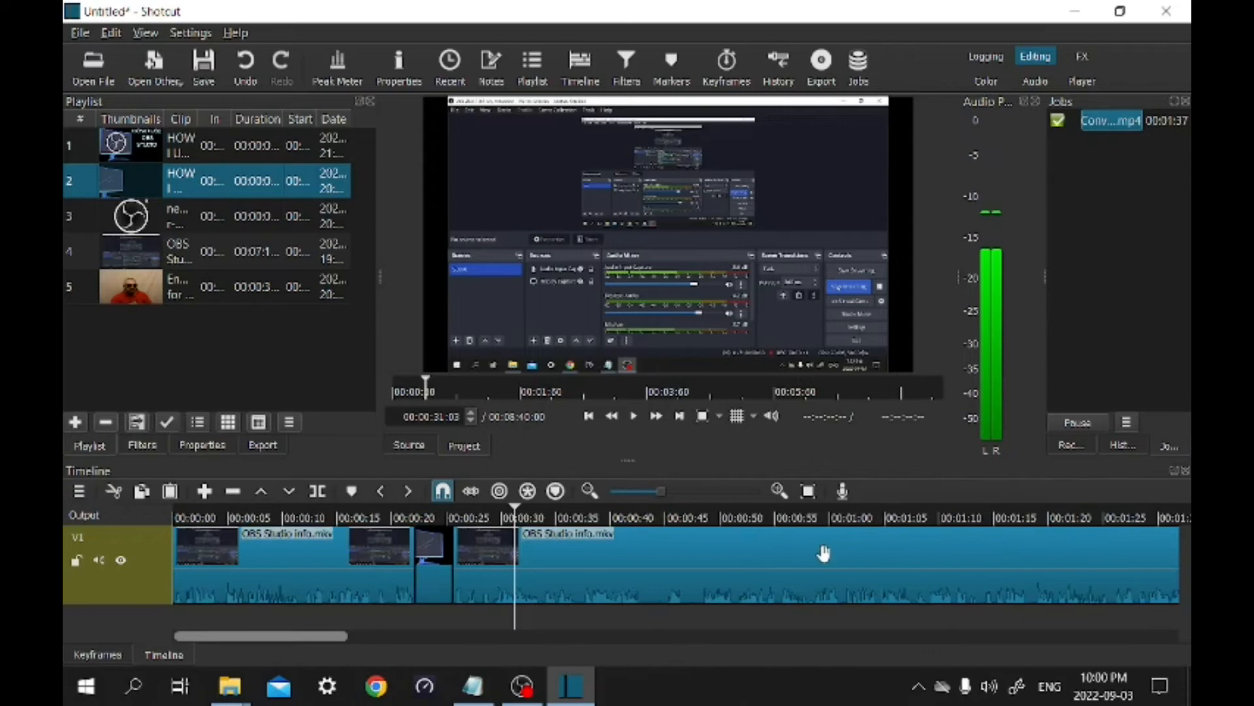
scroll(824, 554, "right", 10)
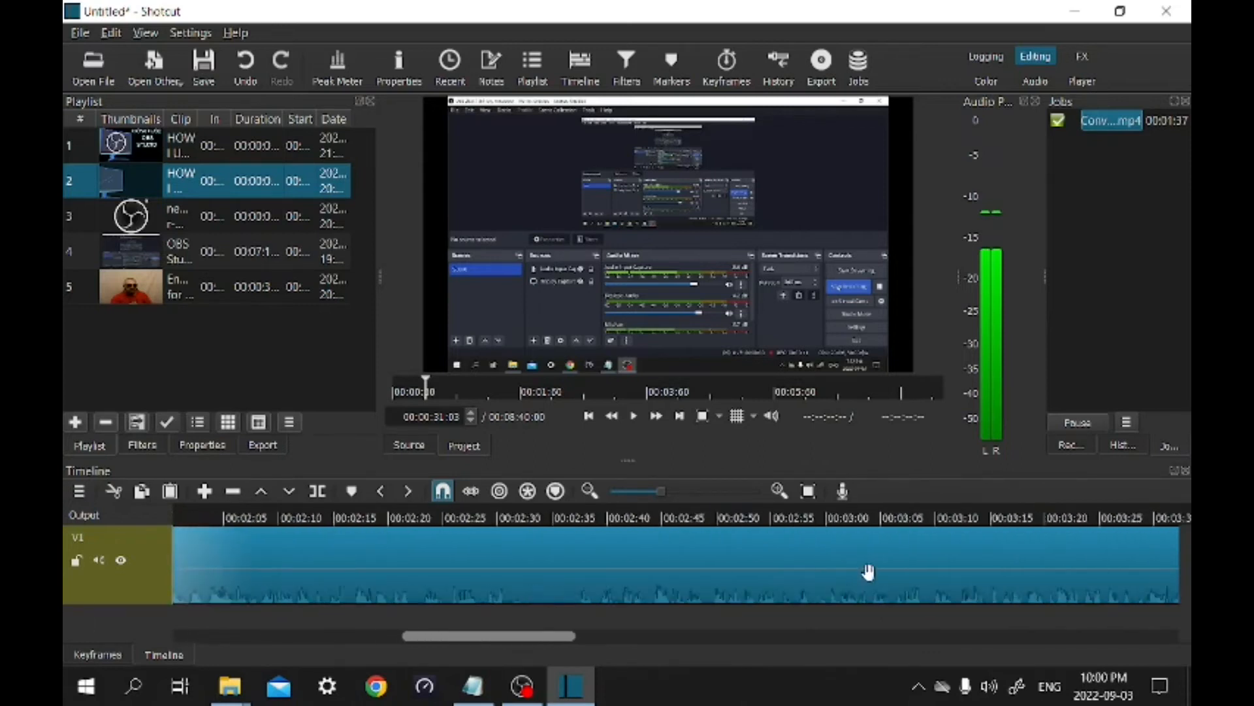
scroll(869, 572, "right", 12)
scroll(885, 576, "right", 7)
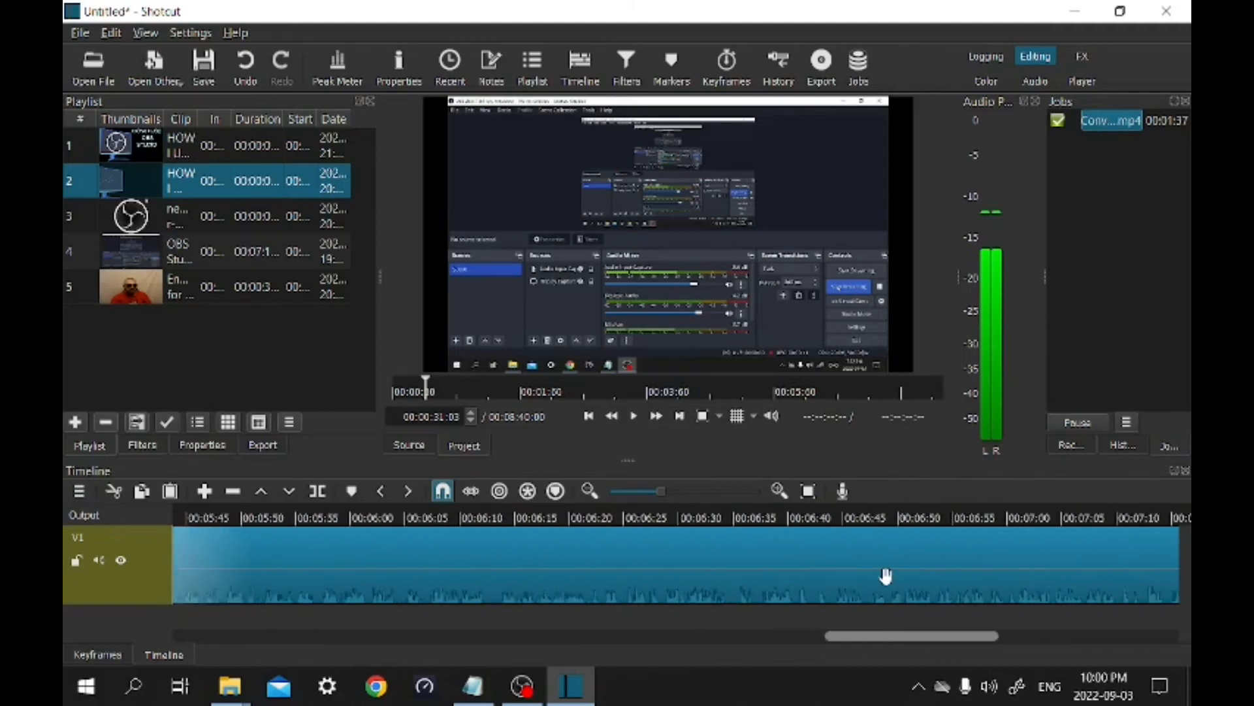
scroll(885, 576, "right", 7)
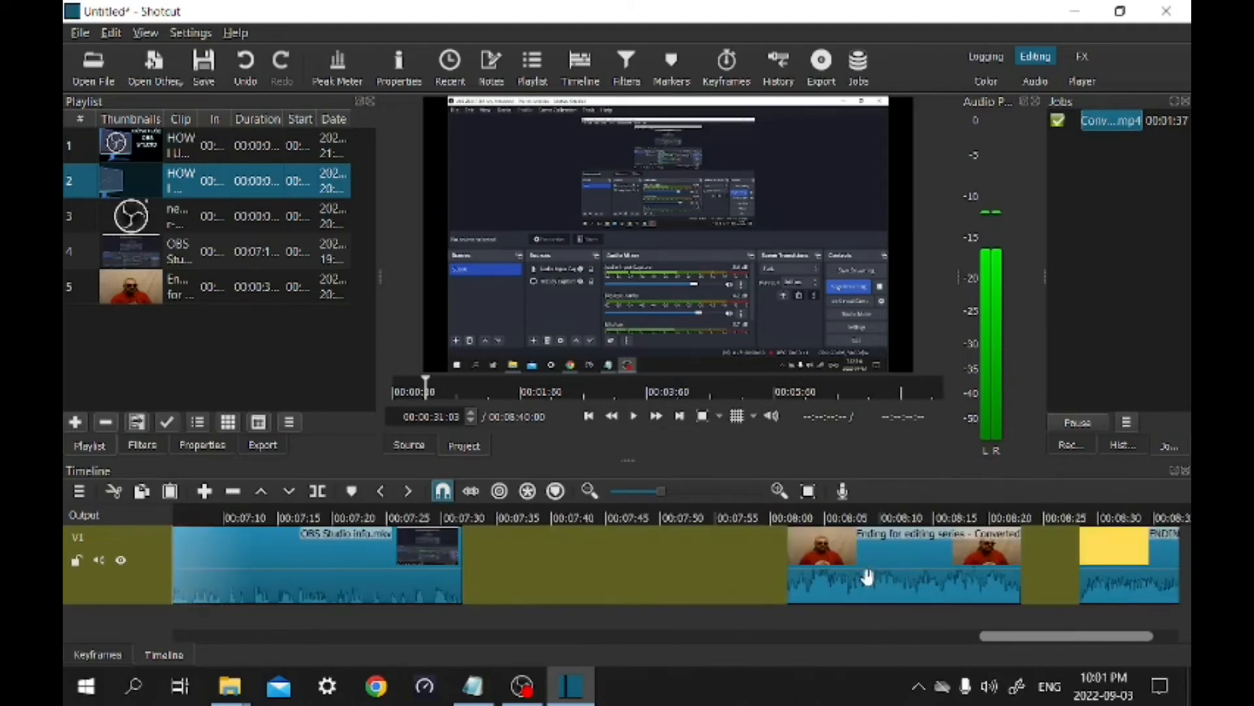
left_click_drag(867, 578, 541, 560)
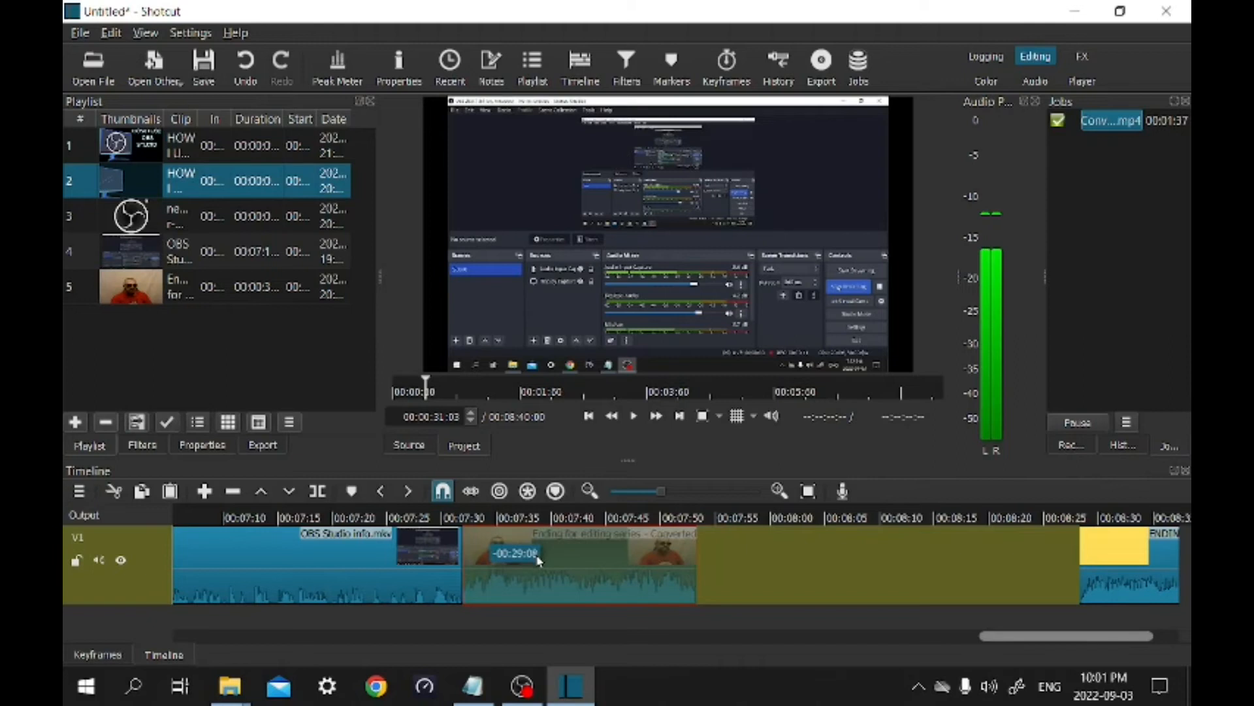
left_click_drag(537, 560, 538, 562)
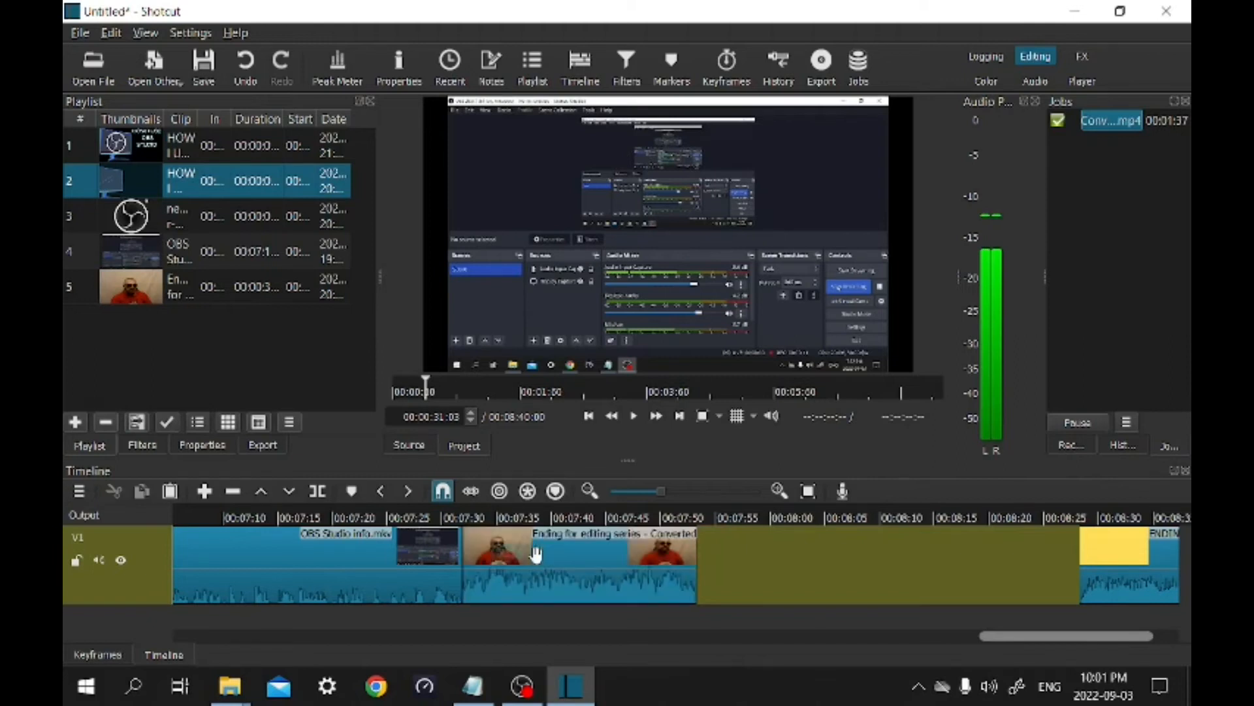
left_click(421, 518)
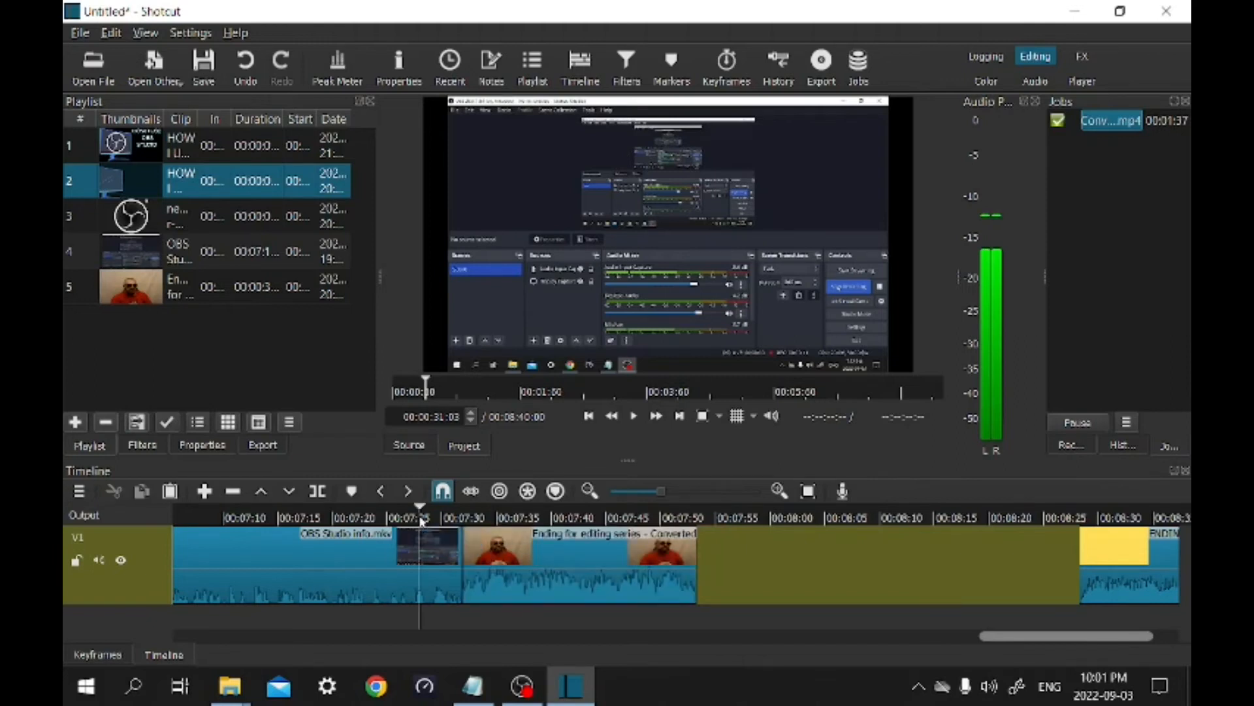
left_click(635, 416)
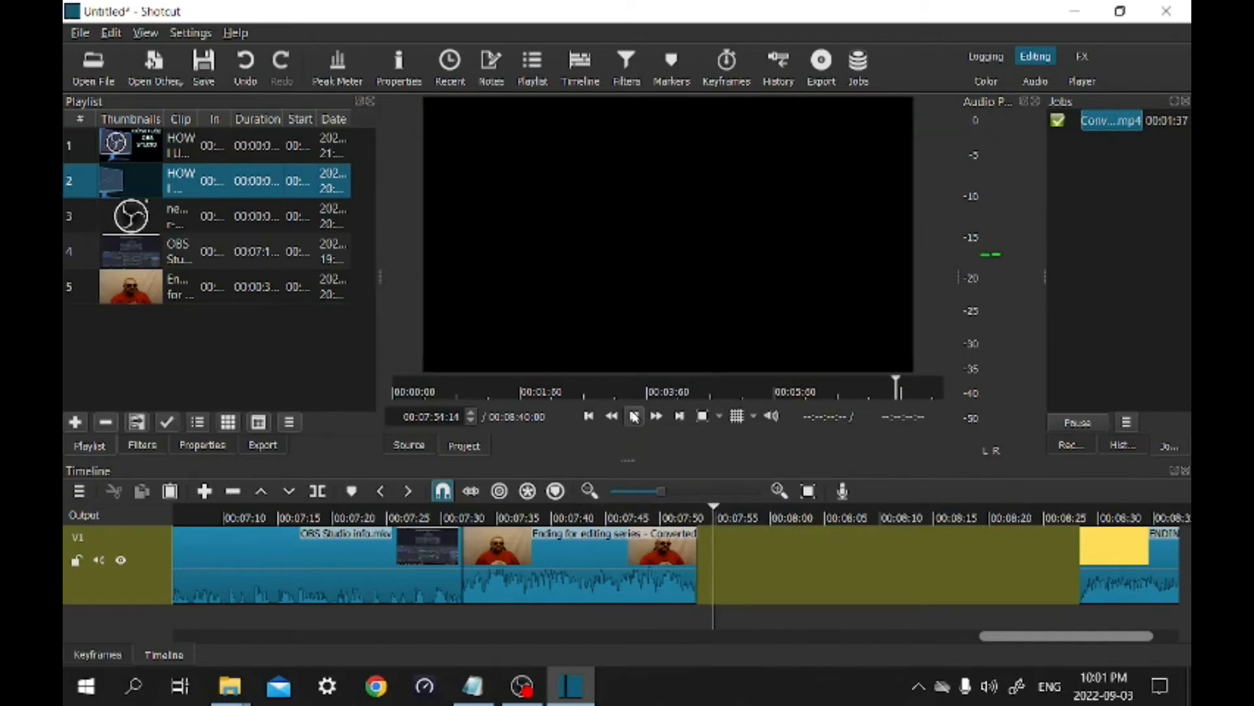
key("space")
Step: Move the ENDING 3 clip directly against the end of the talking-head clip on V1 and put the playhead just before that join
left_click_drag(1116, 549, 720, 559)
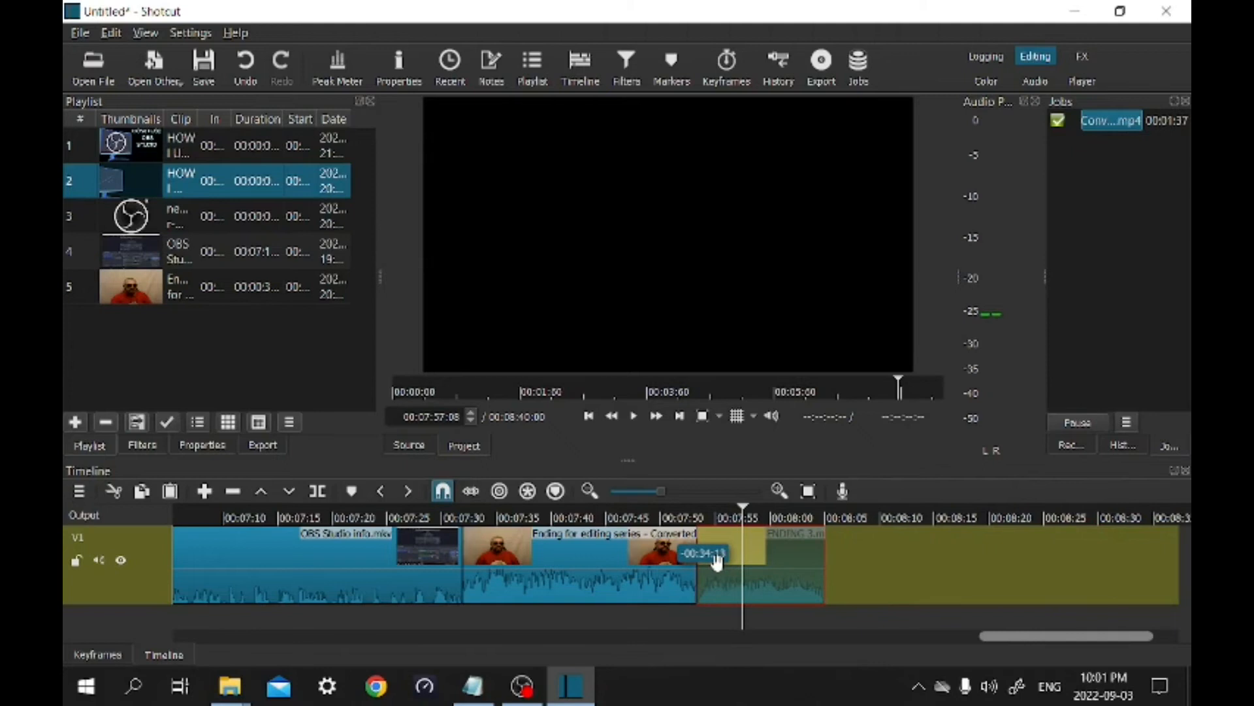
left_click_drag(850, 568, 781, 547)
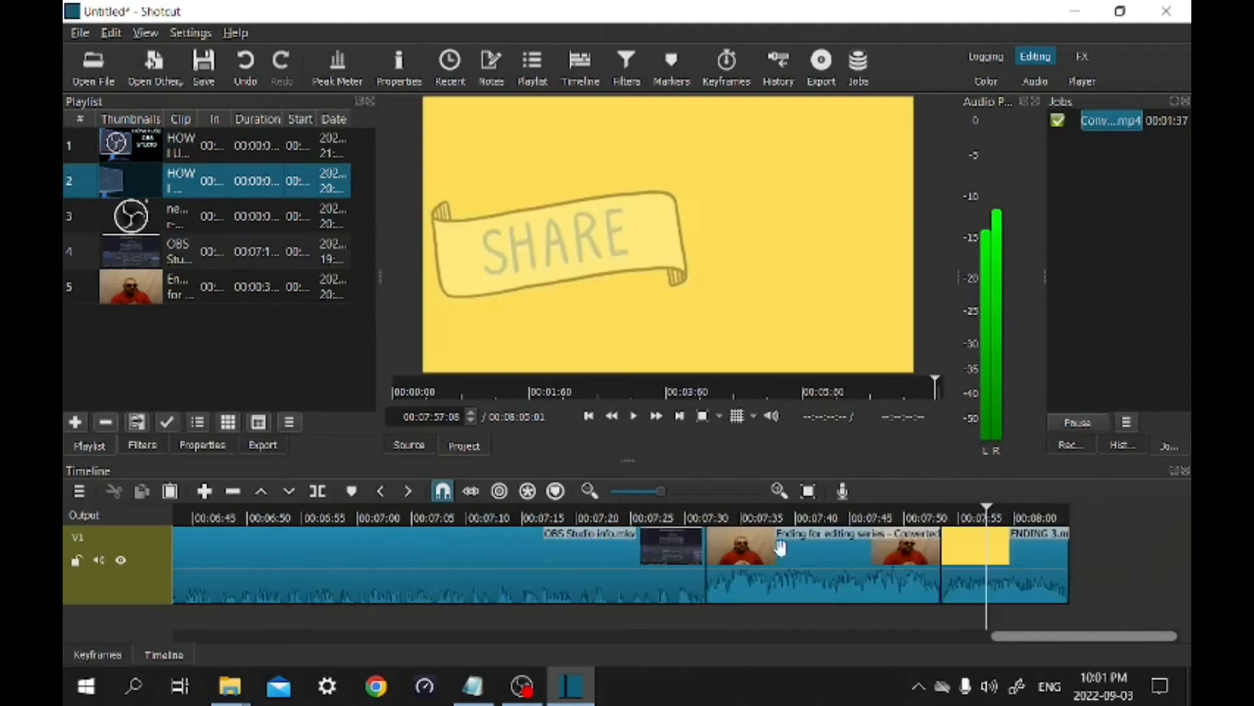
left_click(916, 532)
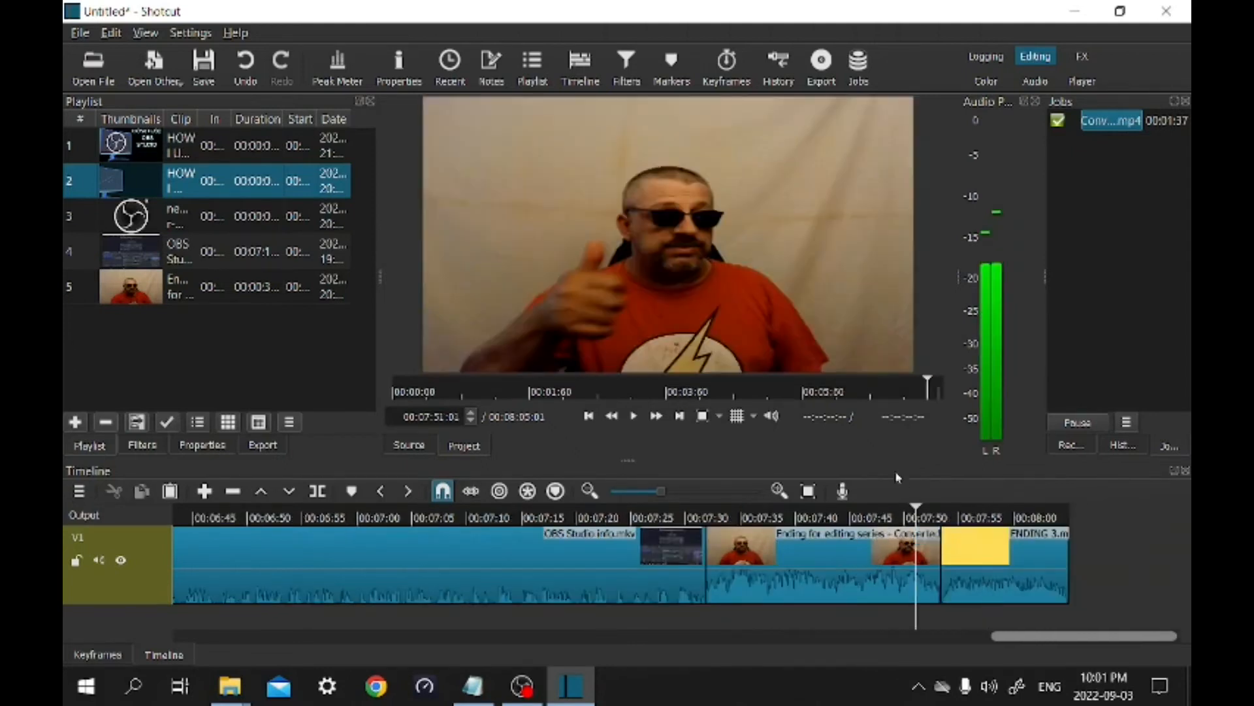
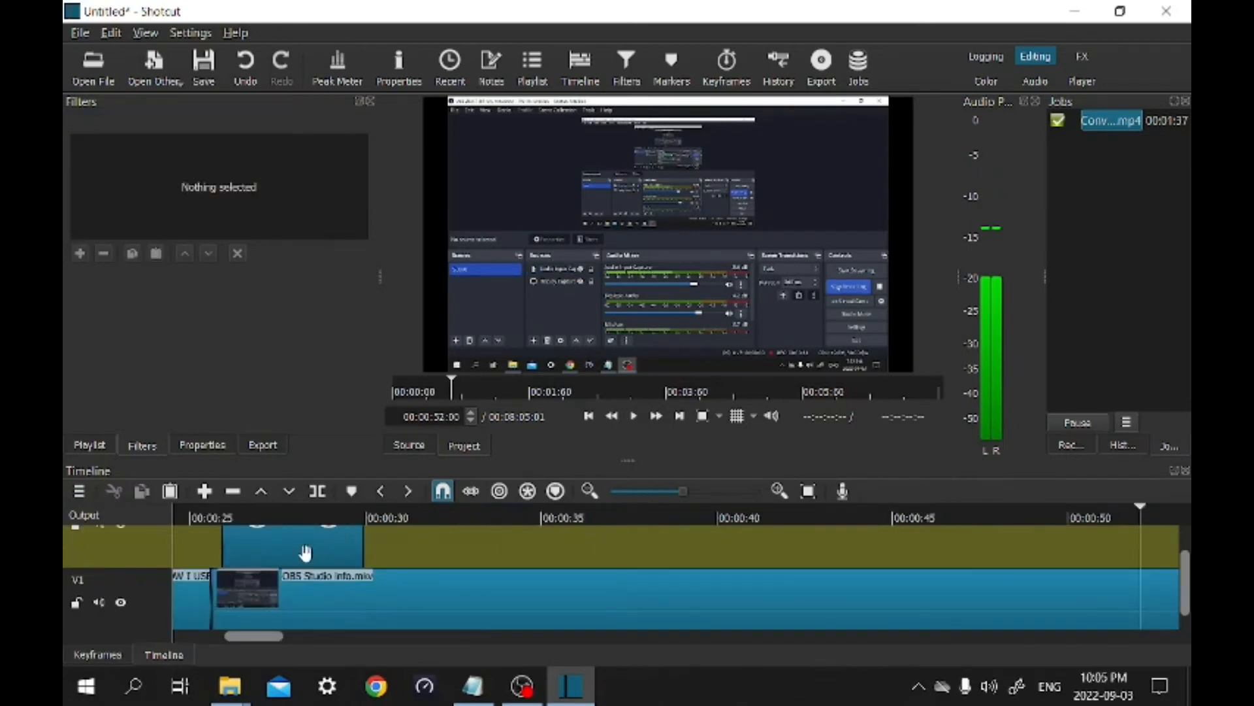
Step: Move the OBS logo clip to 00:00:52:00 on the track above V1 and add the Size, Position & Rotate filter to it
left_click_drag(364, 554, 1109, 567)
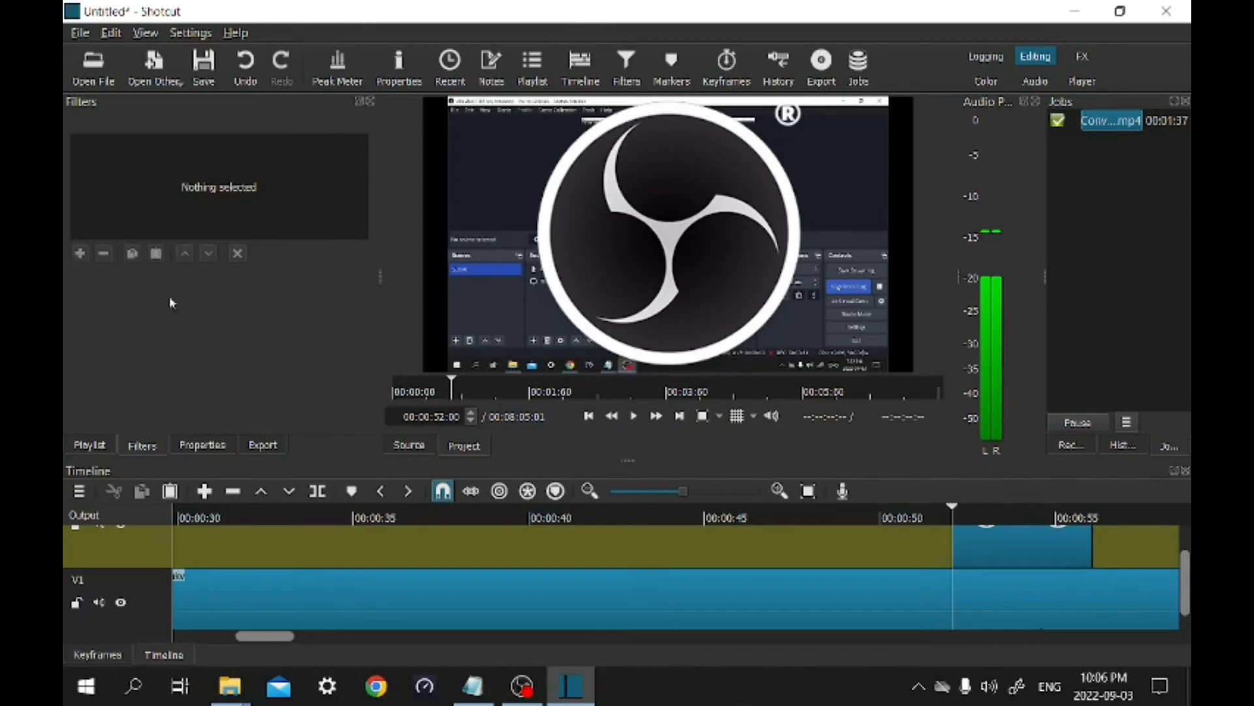
left_click(1031, 556)
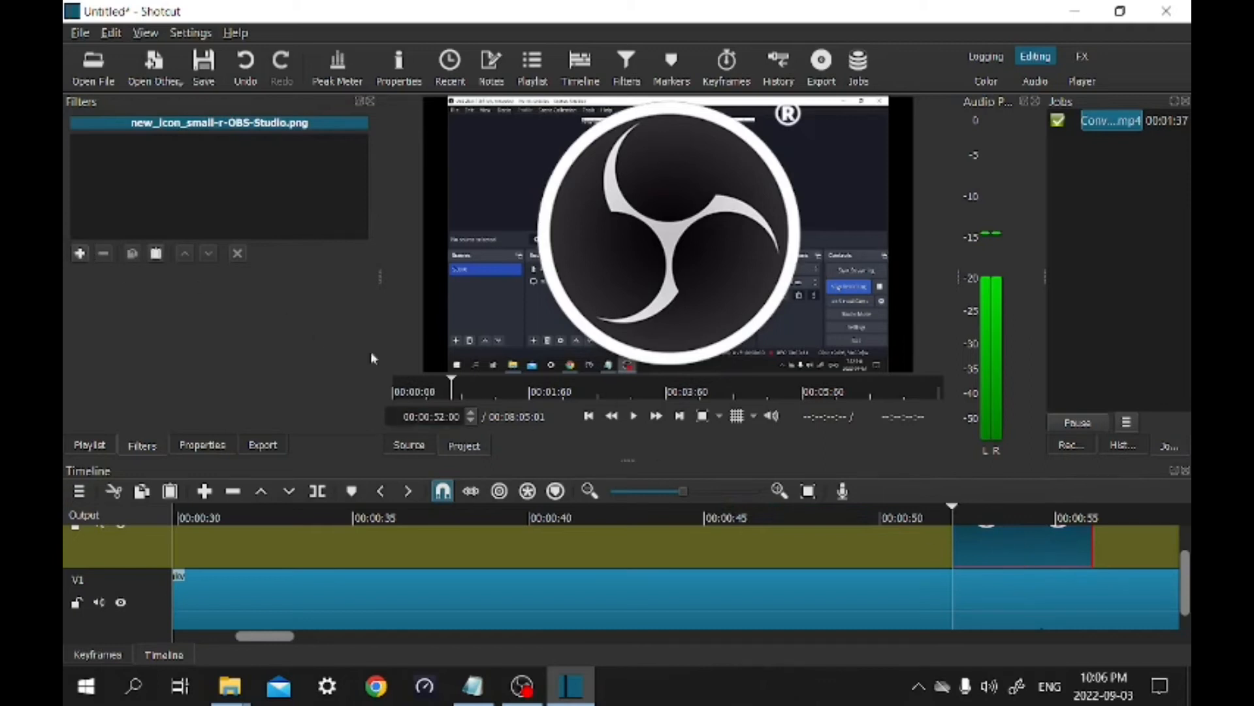
left_click(80, 254)
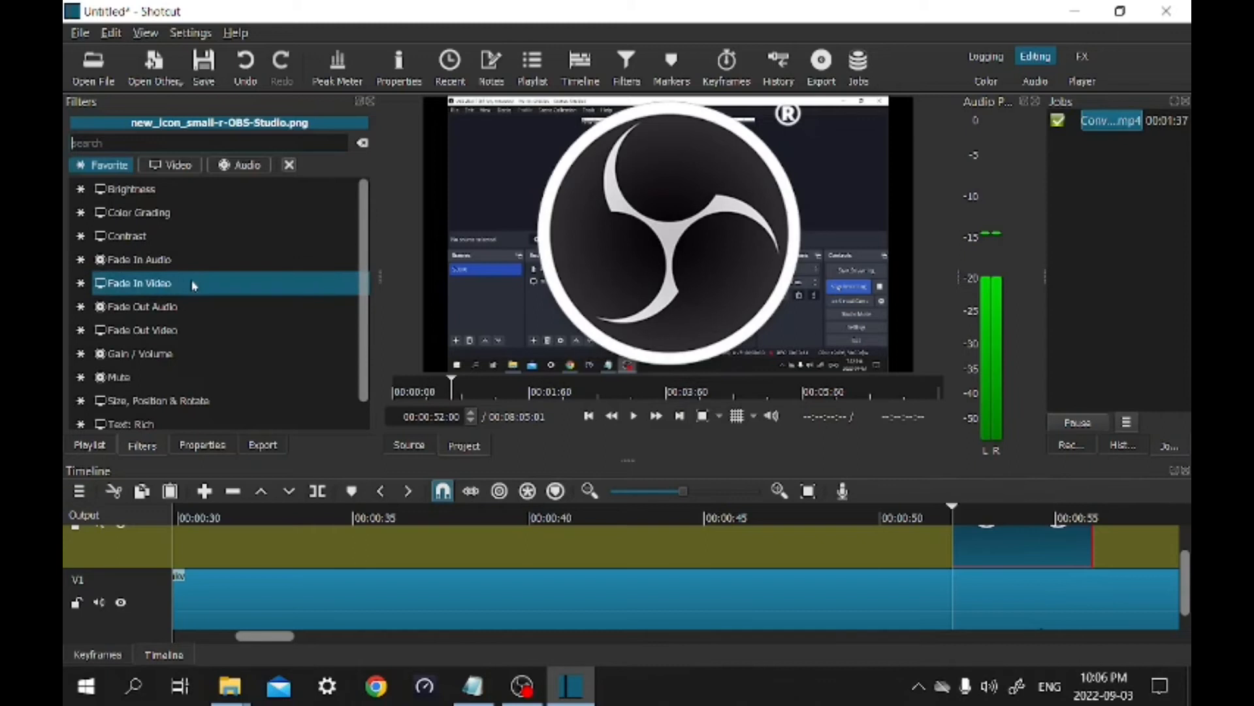
left_click(177, 166)
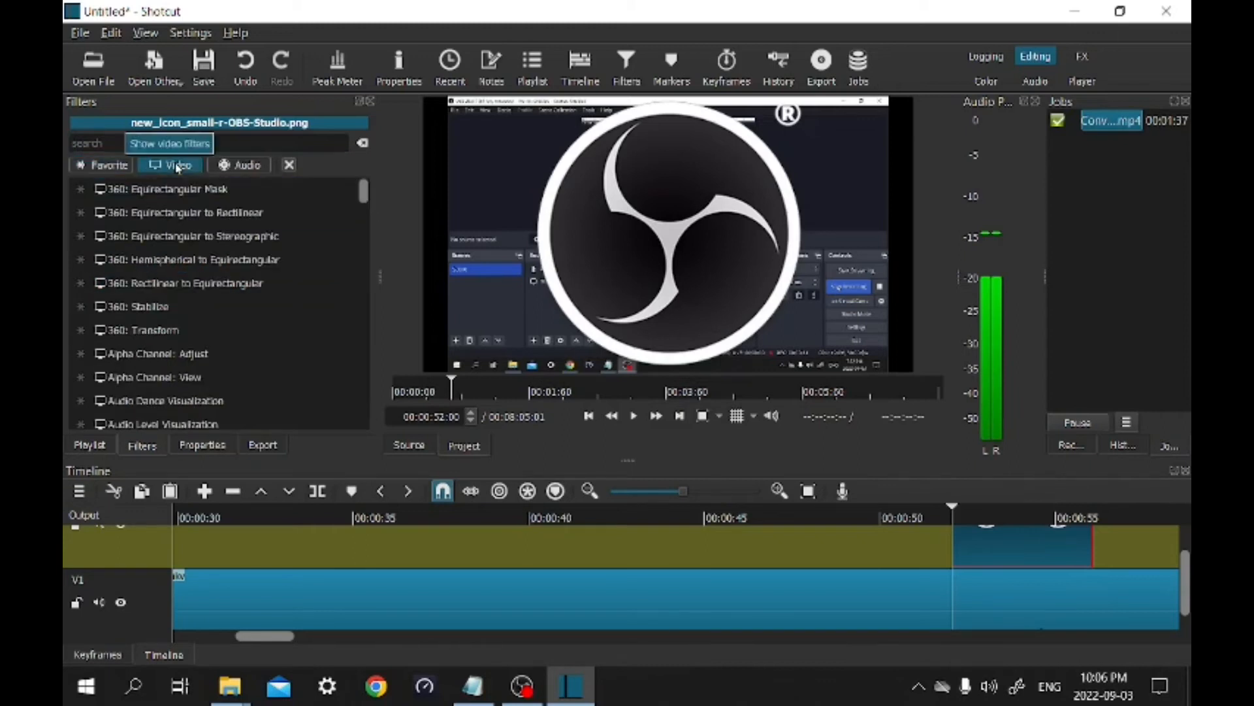
scroll(222, 307, "down", 4)
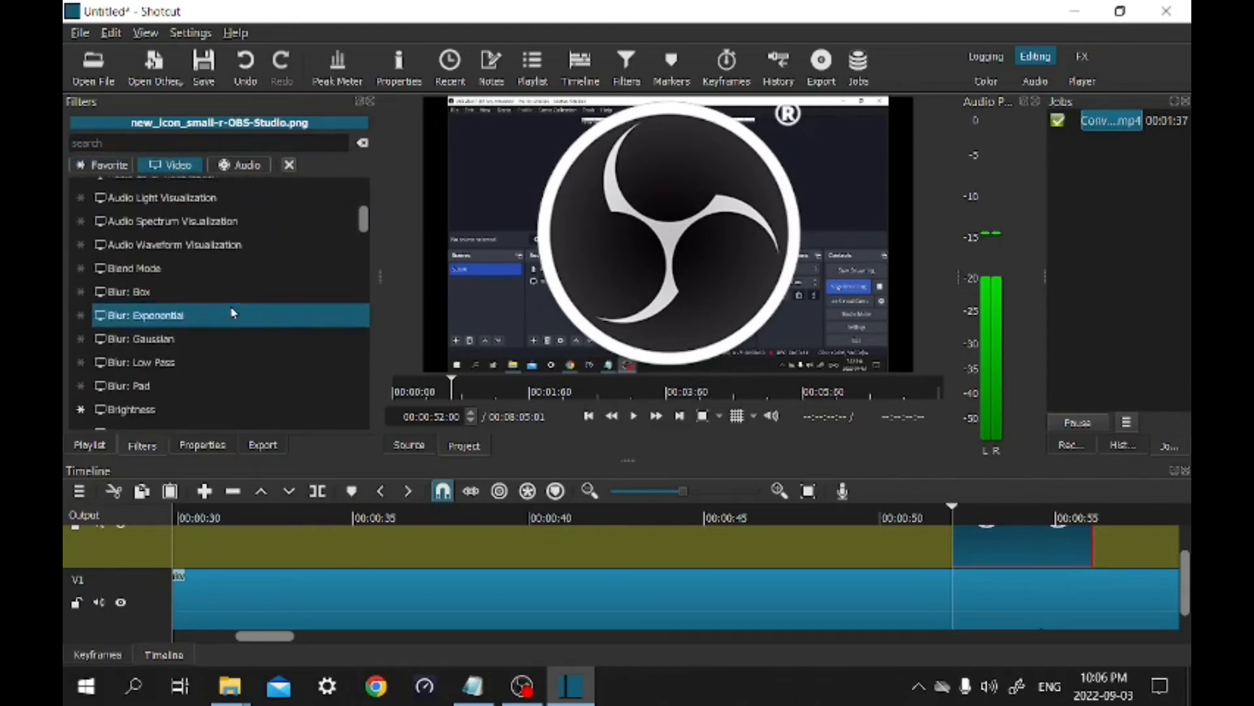
scroll(236, 319, "down", 4)
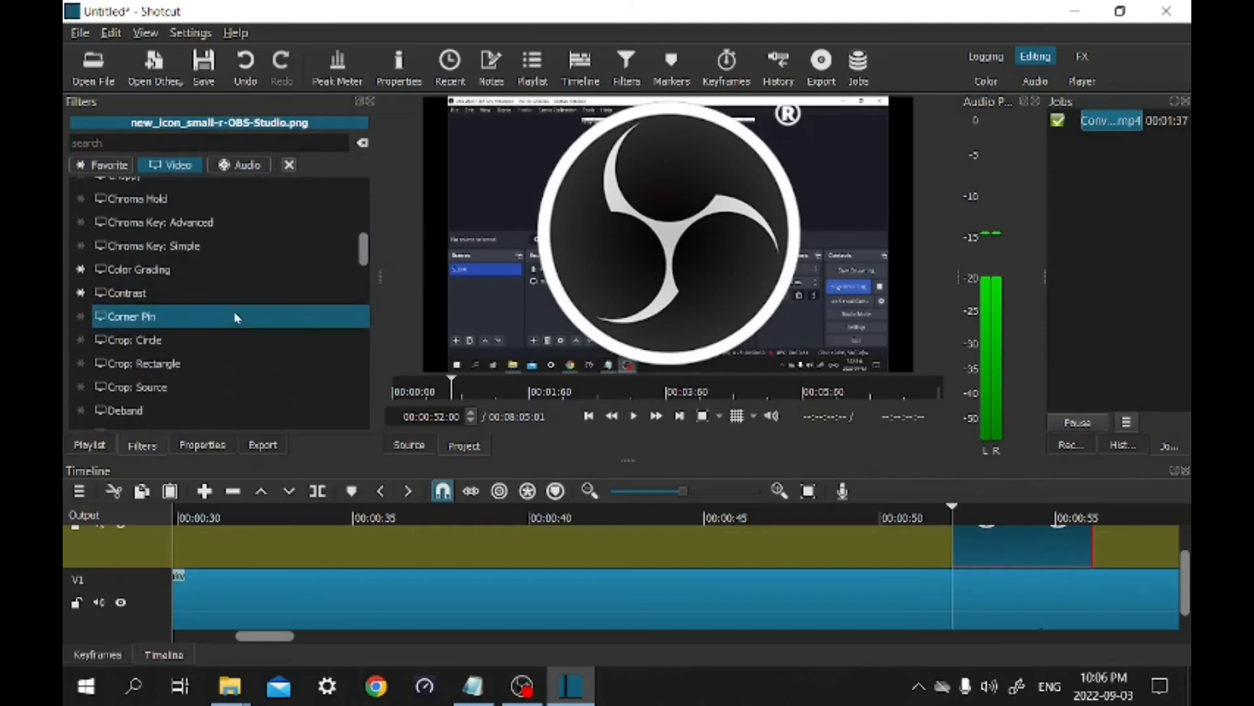
scroll(237, 318, "down", 4)
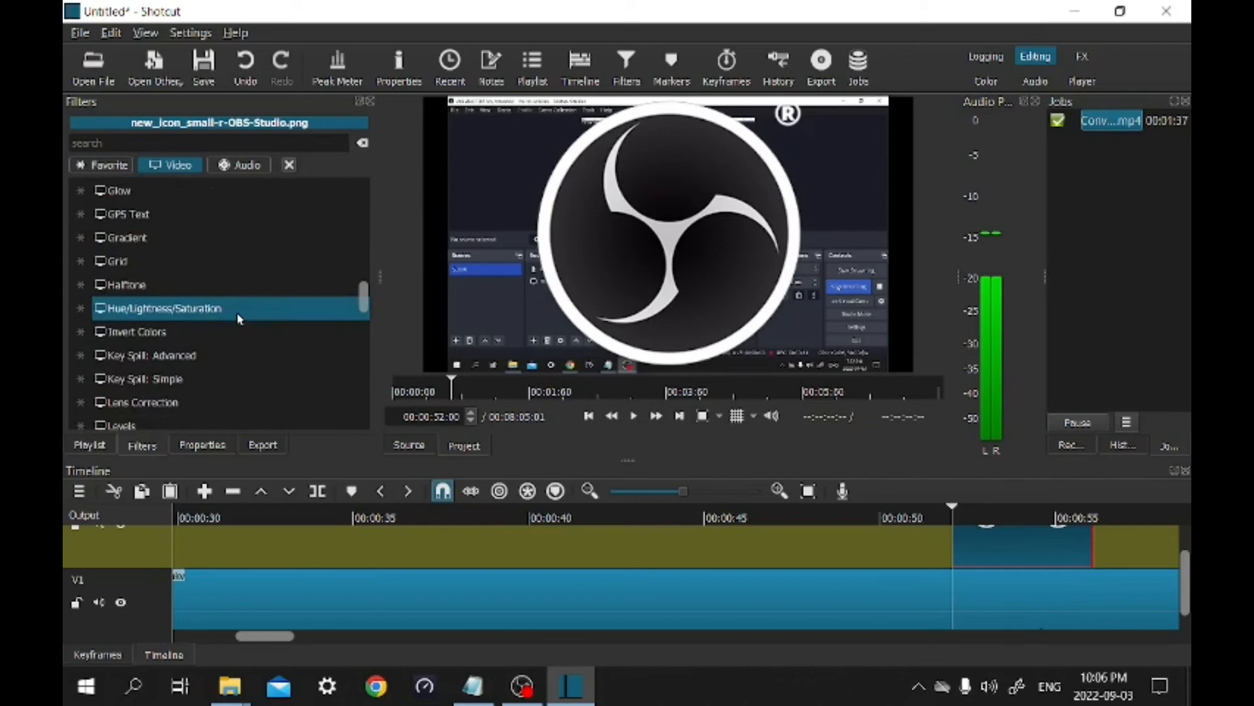
scroll(238, 319, "down", 3)
scroll(239, 319, "up", 1)
scroll(238, 319, "down", 1)
scroll(238, 319, "down", 3)
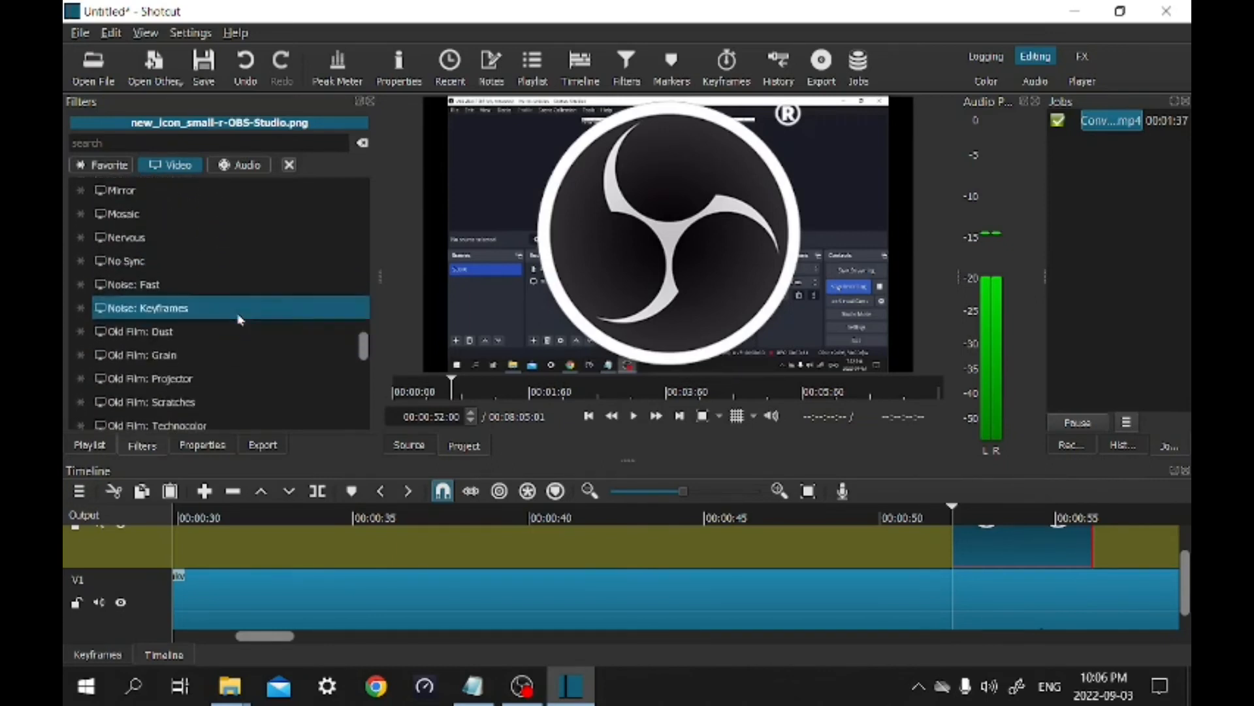
scroll(239, 319, "down", 4)
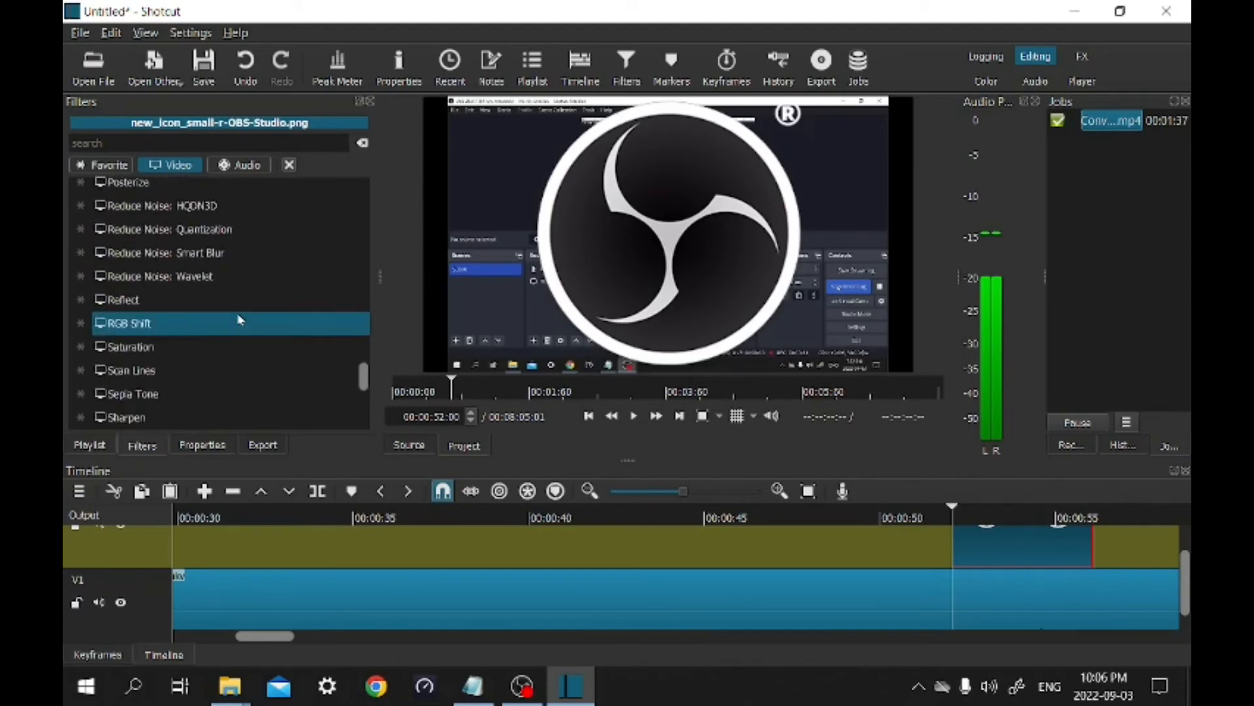
scroll(238, 319, "down", 2)
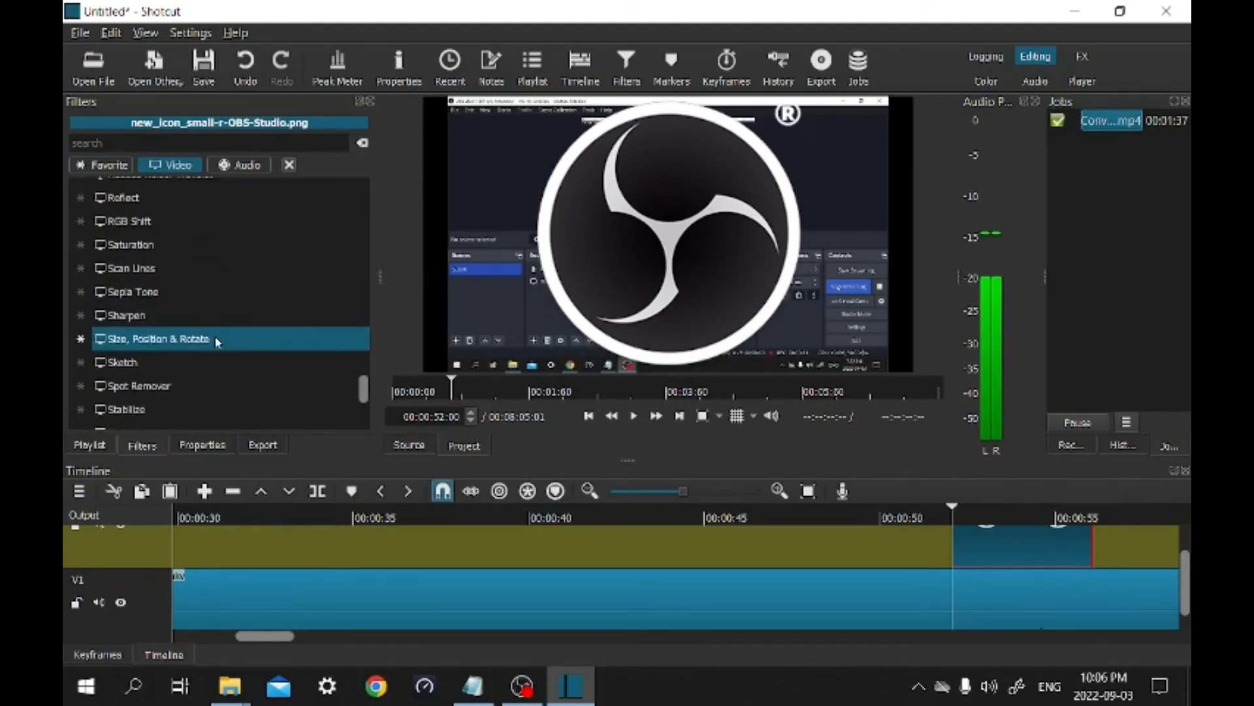
left_click(218, 340)
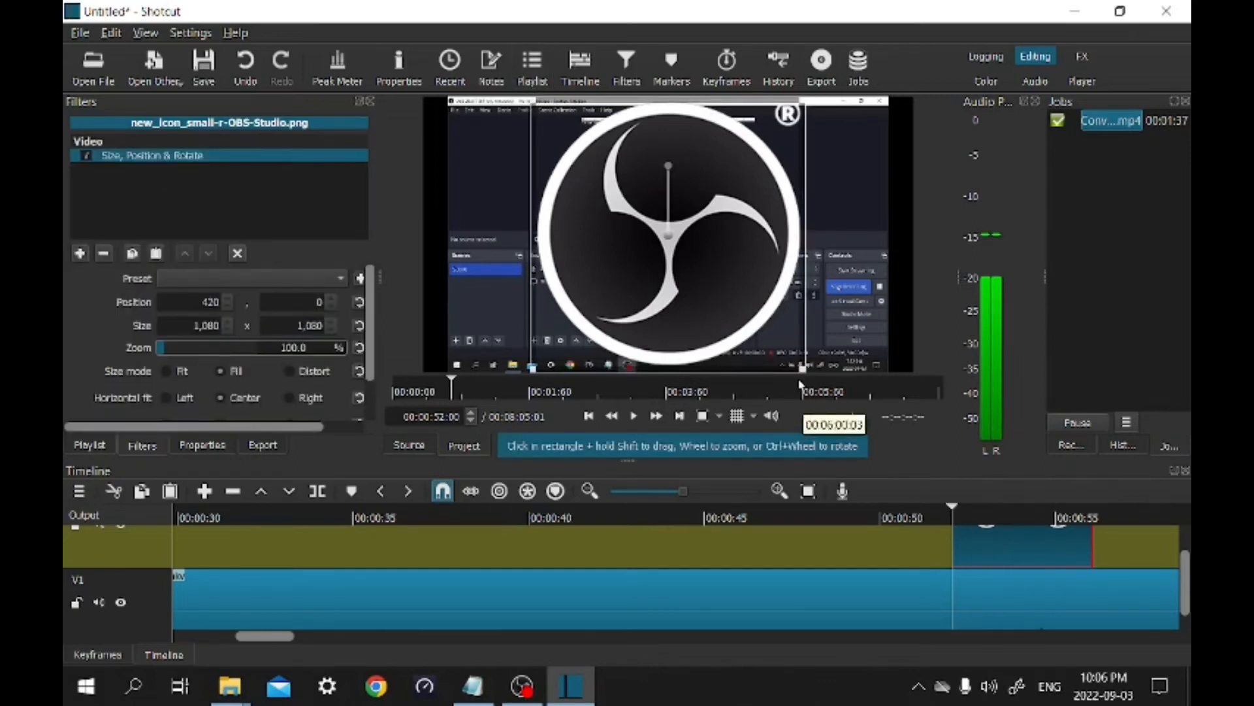
Step: Scale the OBS logo to about 500 x 500 and place it in the picture's upper-left corner at about 86, 49
left_click_drag(782, 355, 752, 320)
left_click_drag(648, 267, 574, 217)
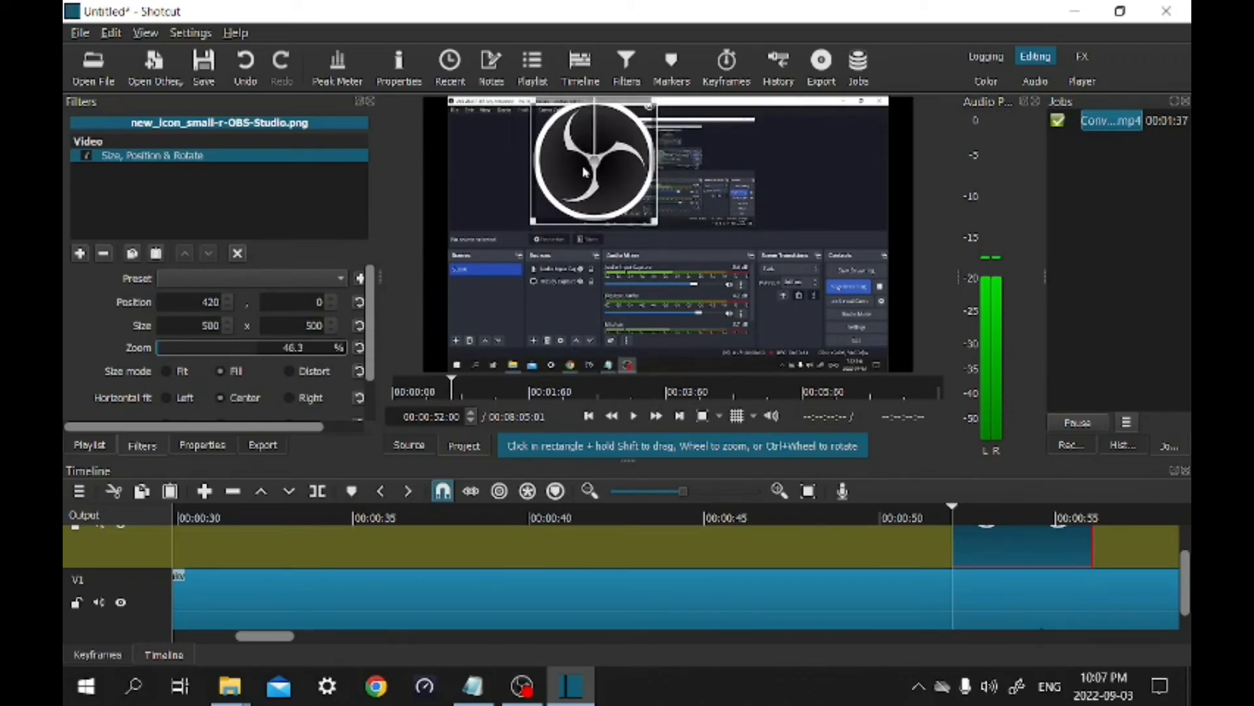
left_click_drag(566, 169, 501, 186)
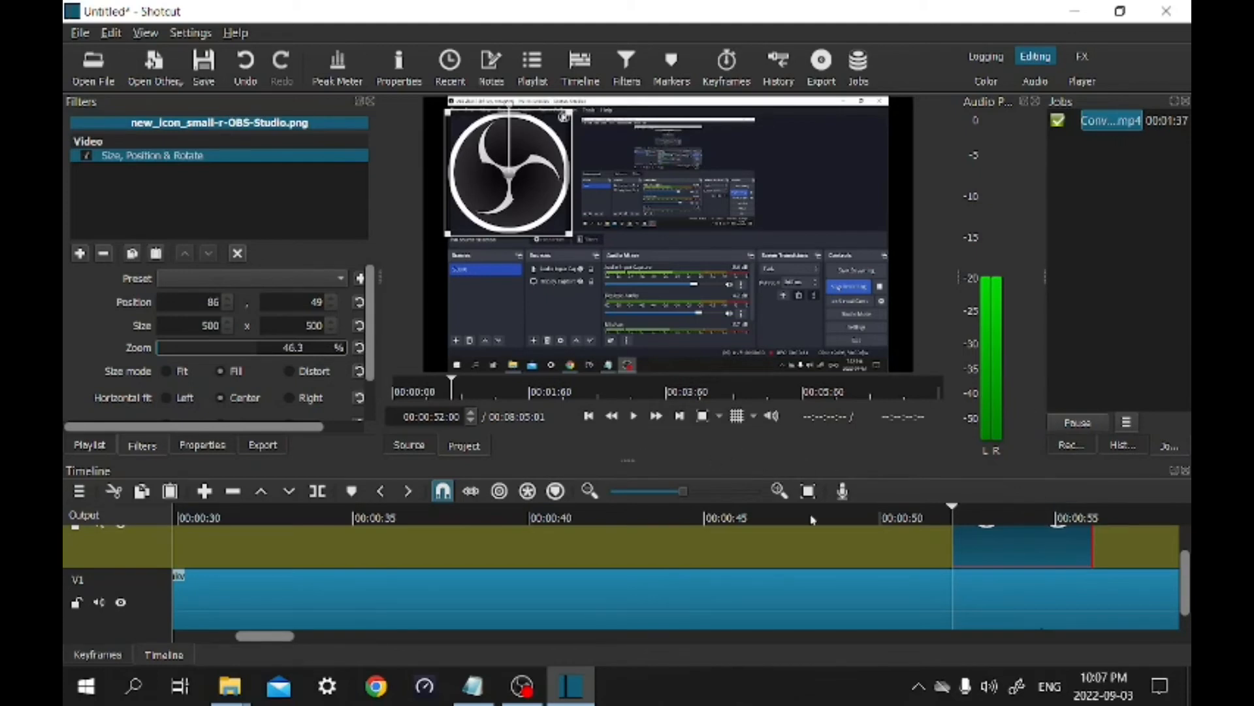
Step: Play the timeline from about 00:00:43:04 past the resized logo overlay to check how it looks
left_click(648, 543)
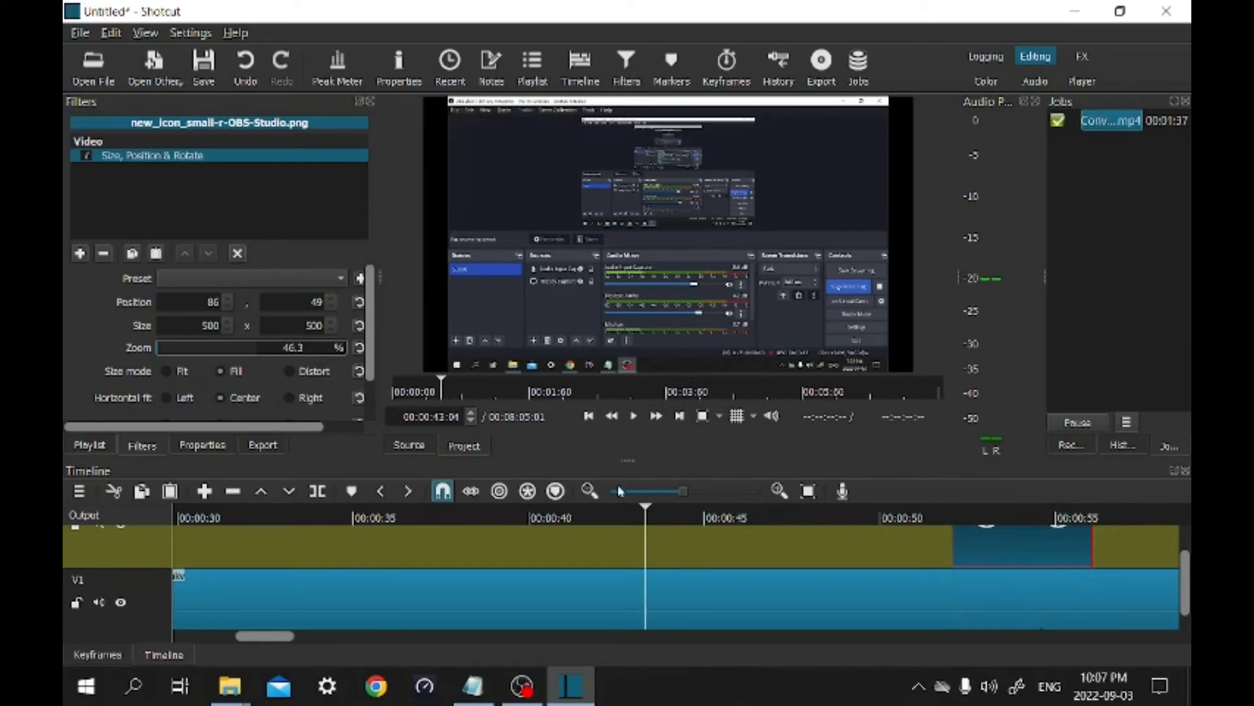
left_click(635, 417)
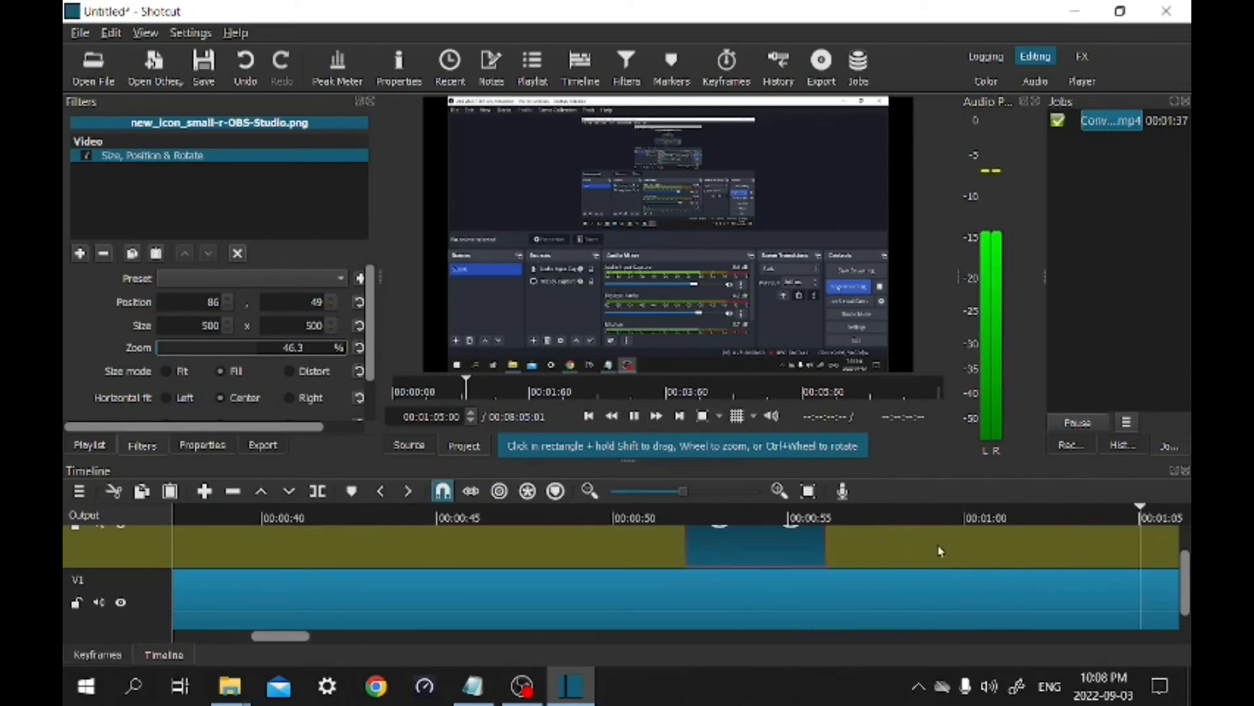
left_click(633, 416)
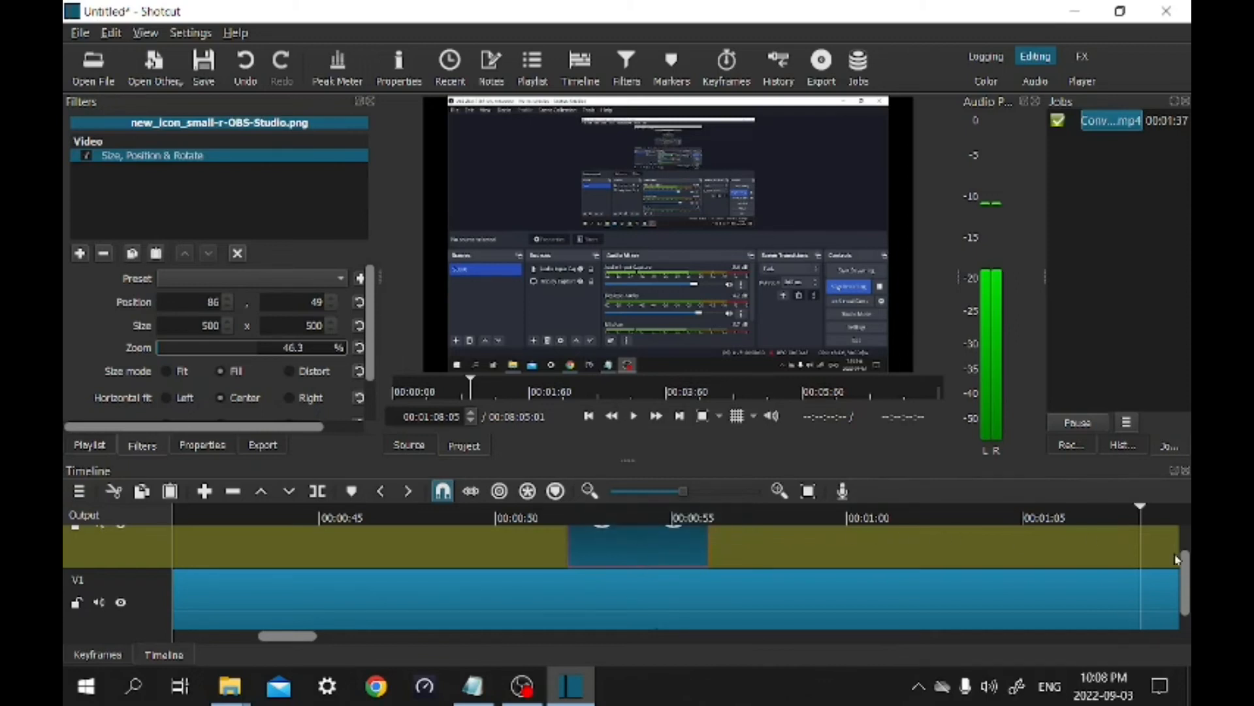
Step: Open Dusty Rhymes - Freedom Trail Studio.mp3 from the copyright free music folder and stop its playback after a few seconds
left_click_drag(1188, 566, 1188, 591)
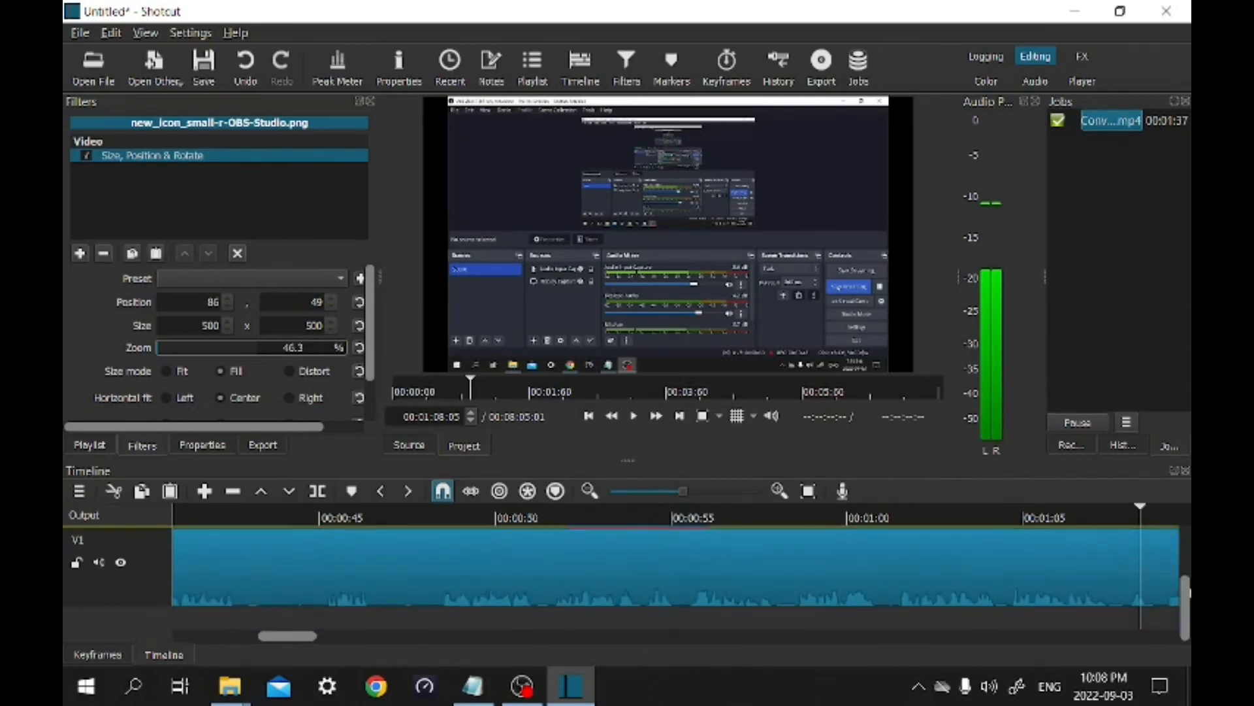
left_click(93, 67)
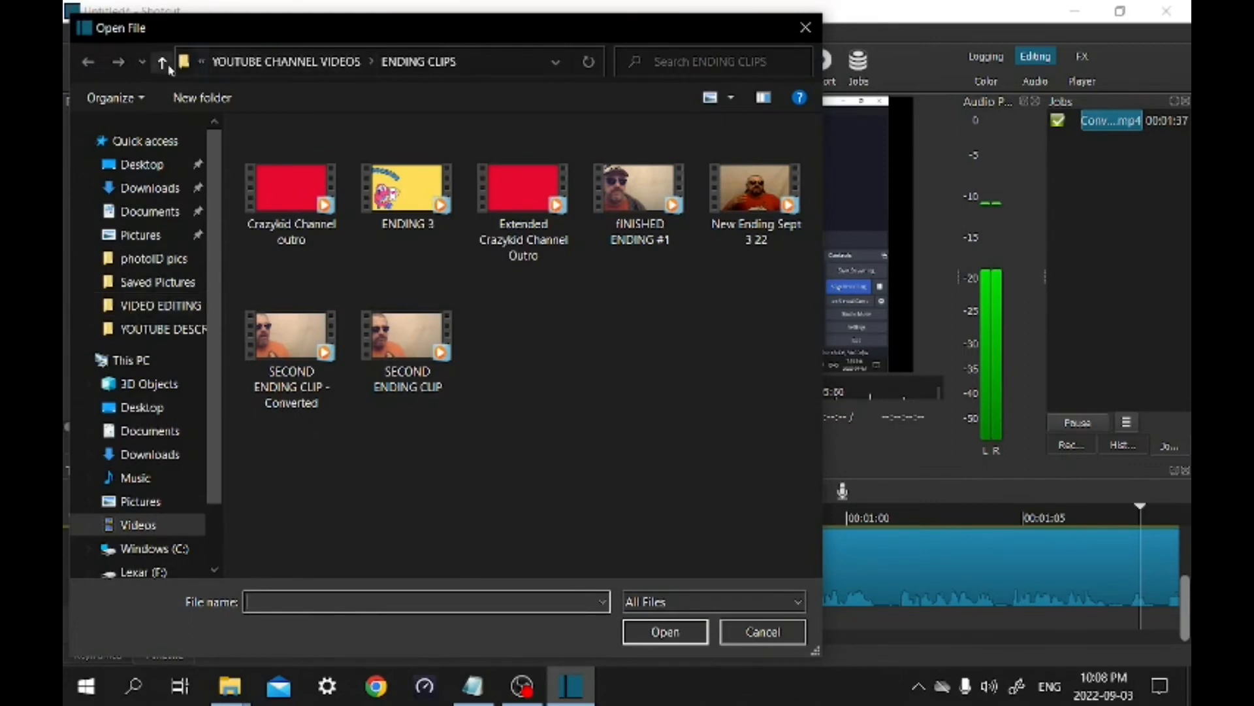
left_click(163, 63)
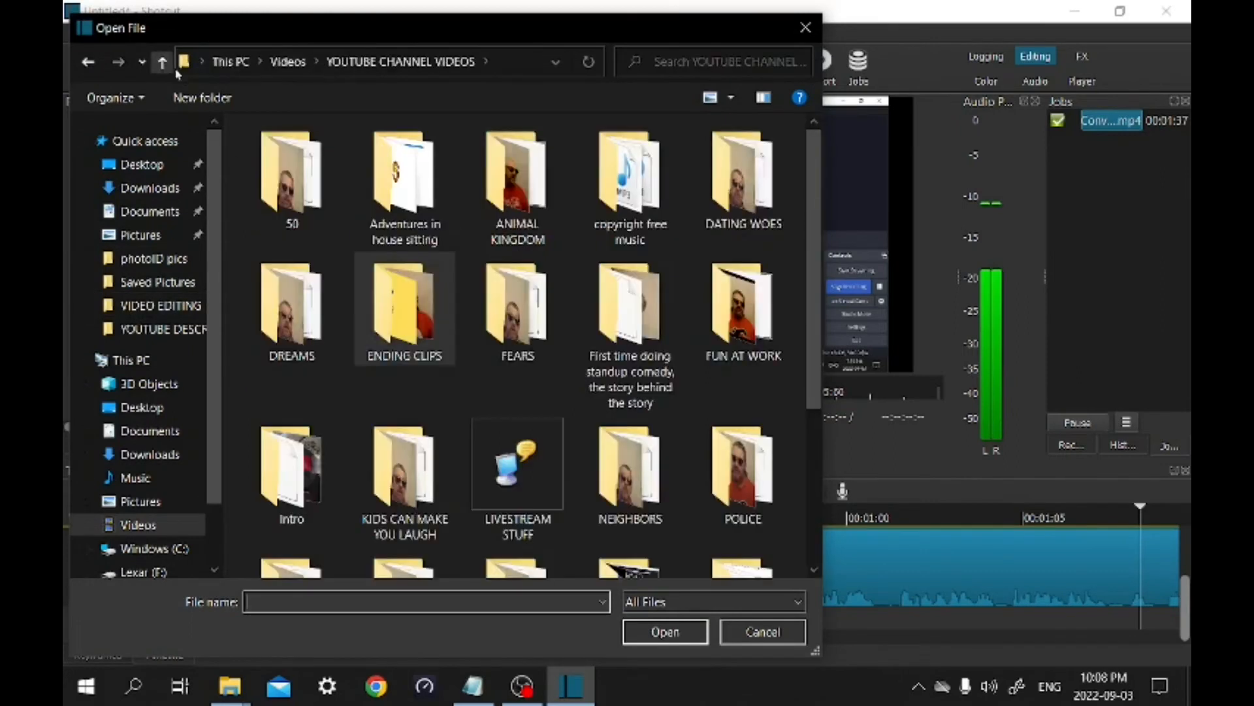
double_click(614, 189)
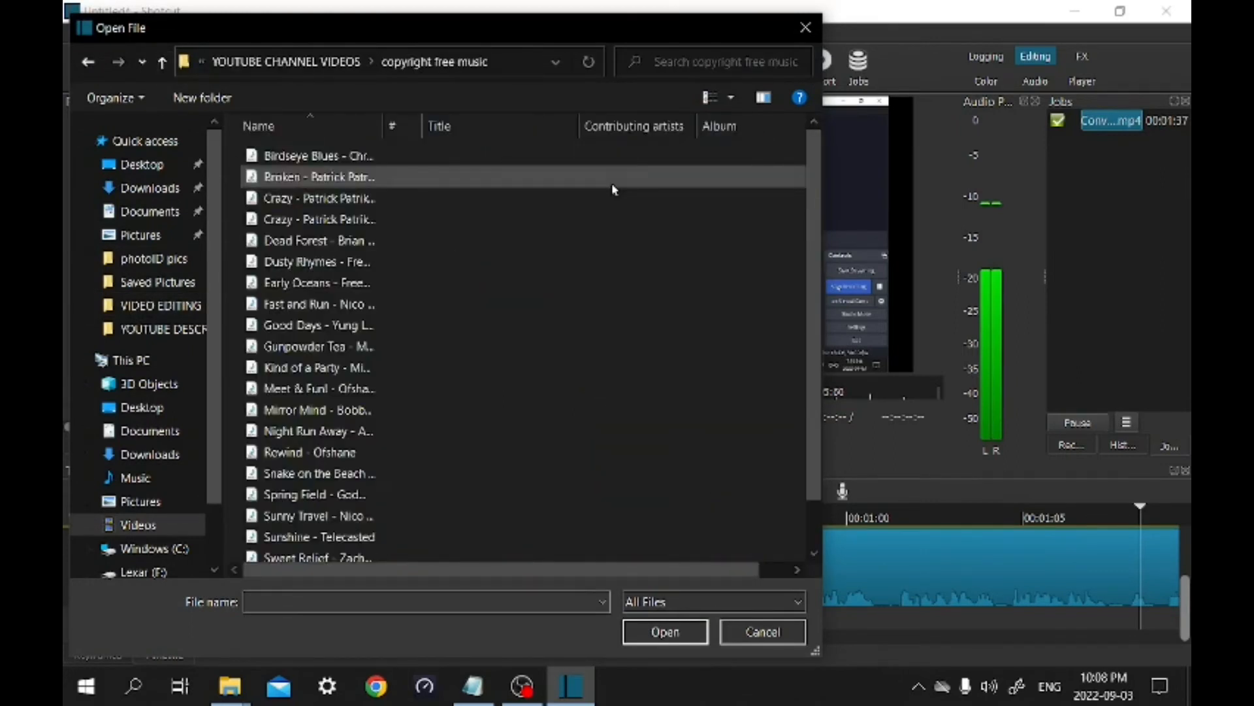
left_click(273, 262)
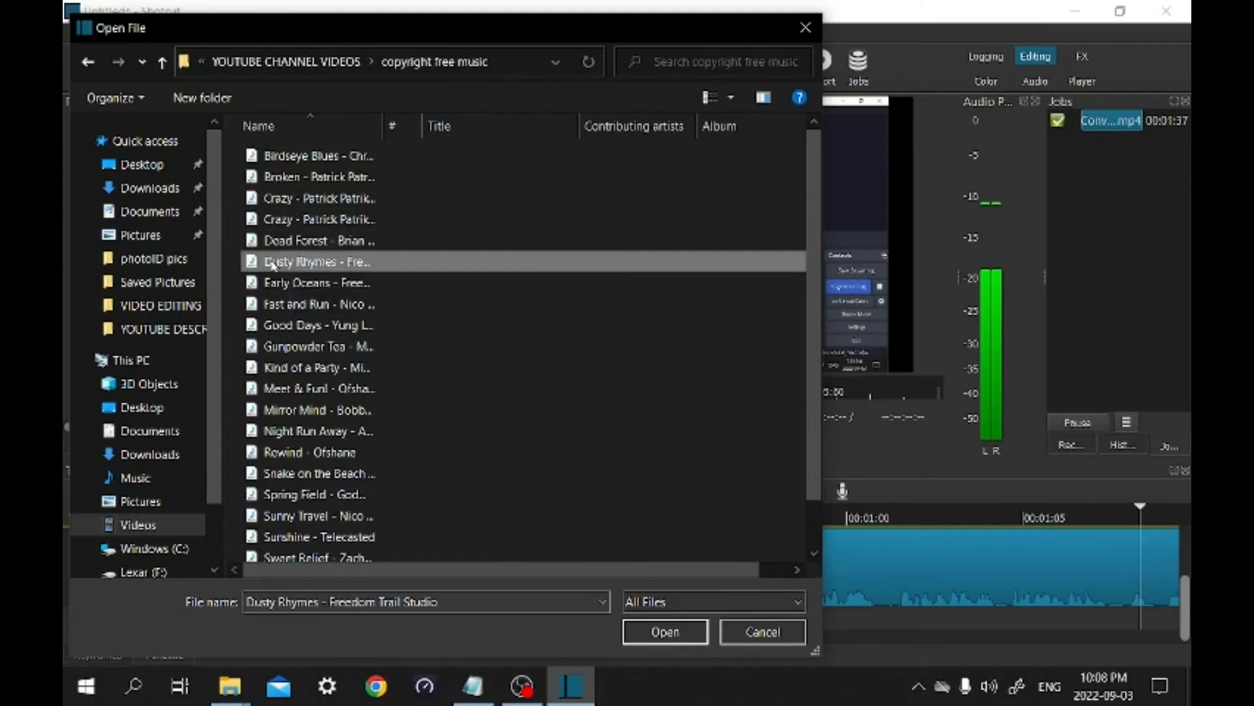
left_click(658, 633)
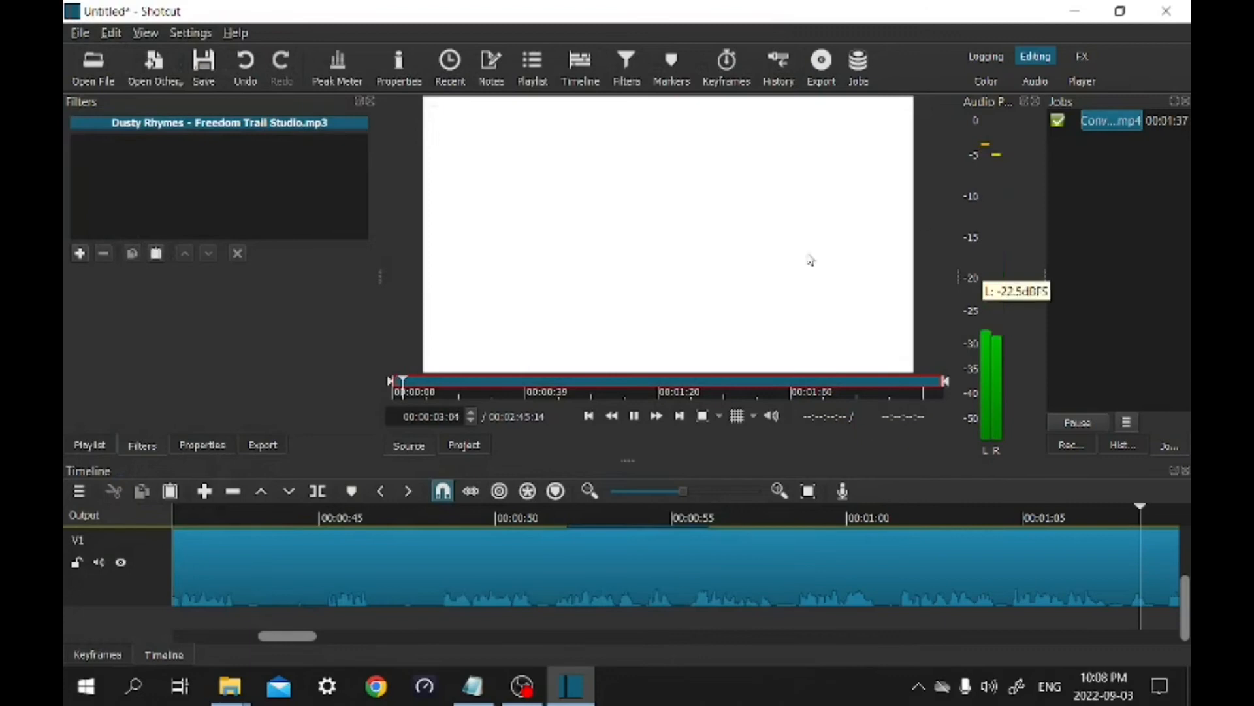
left_click(633, 416)
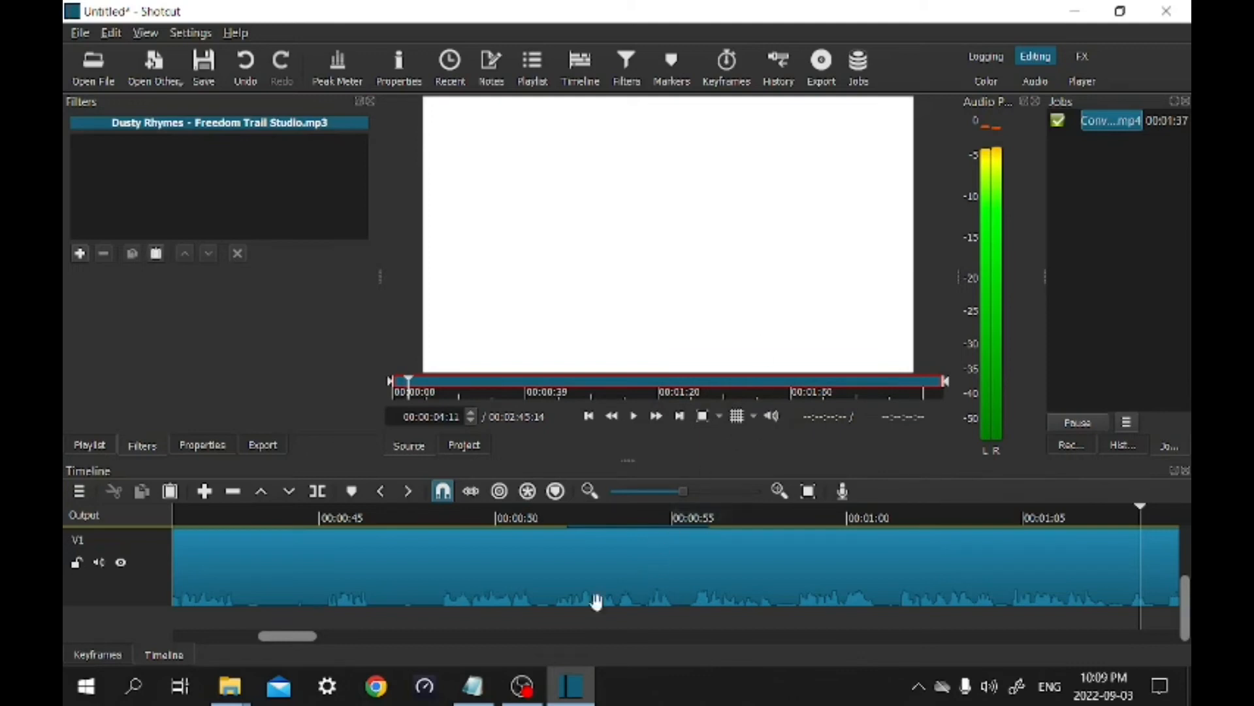
Step: Put the playhead near the start of the timeline at about 00:00:01:07 and add an audio track
left_click(632, 497)
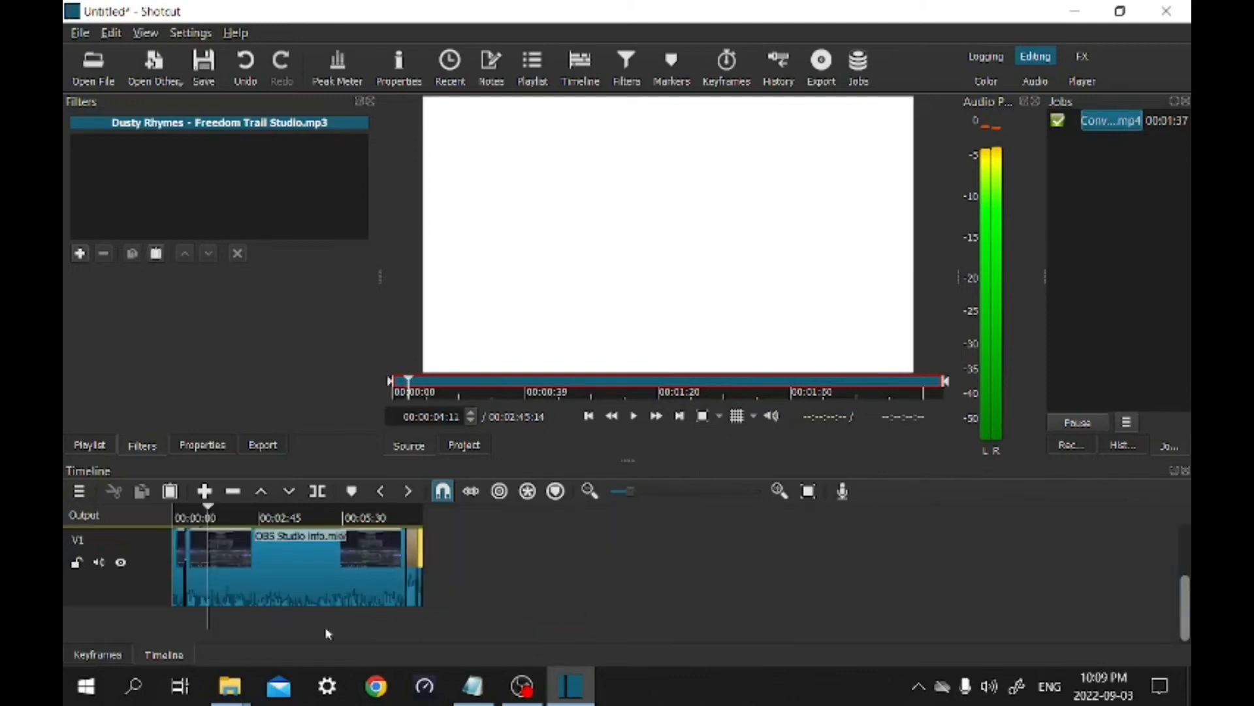
left_click(176, 518)
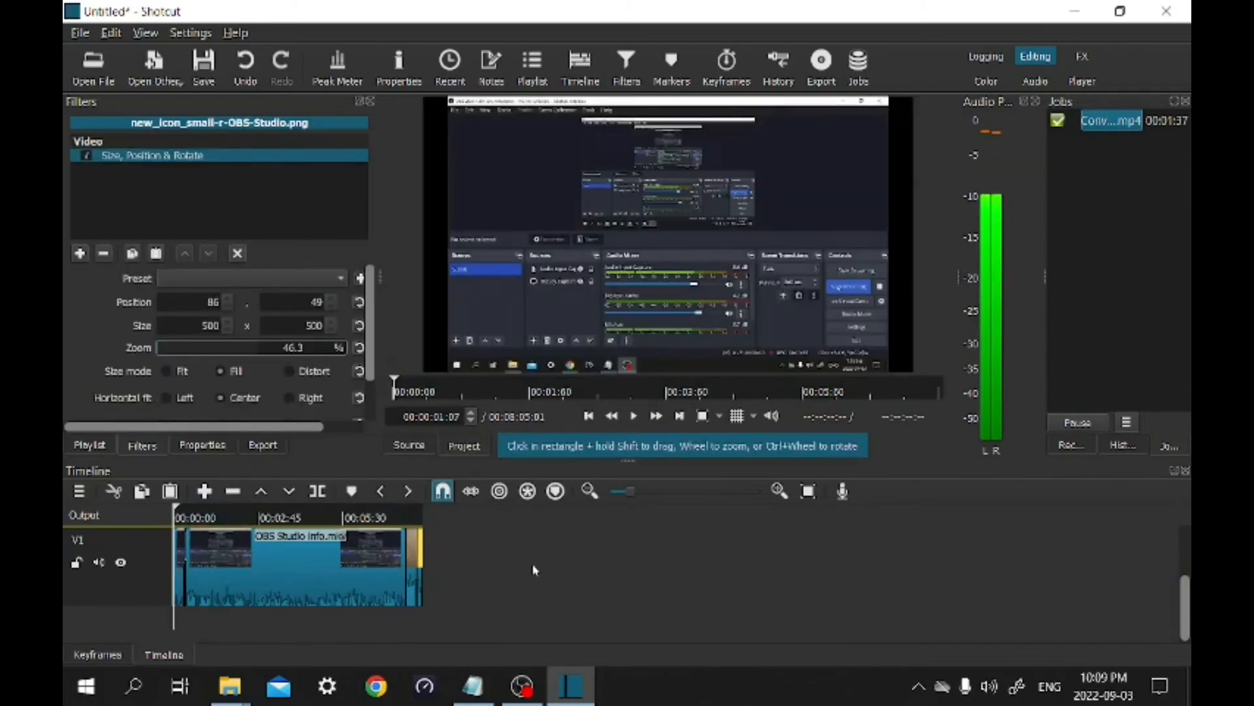
left_click_drag(629, 494, 673, 498)
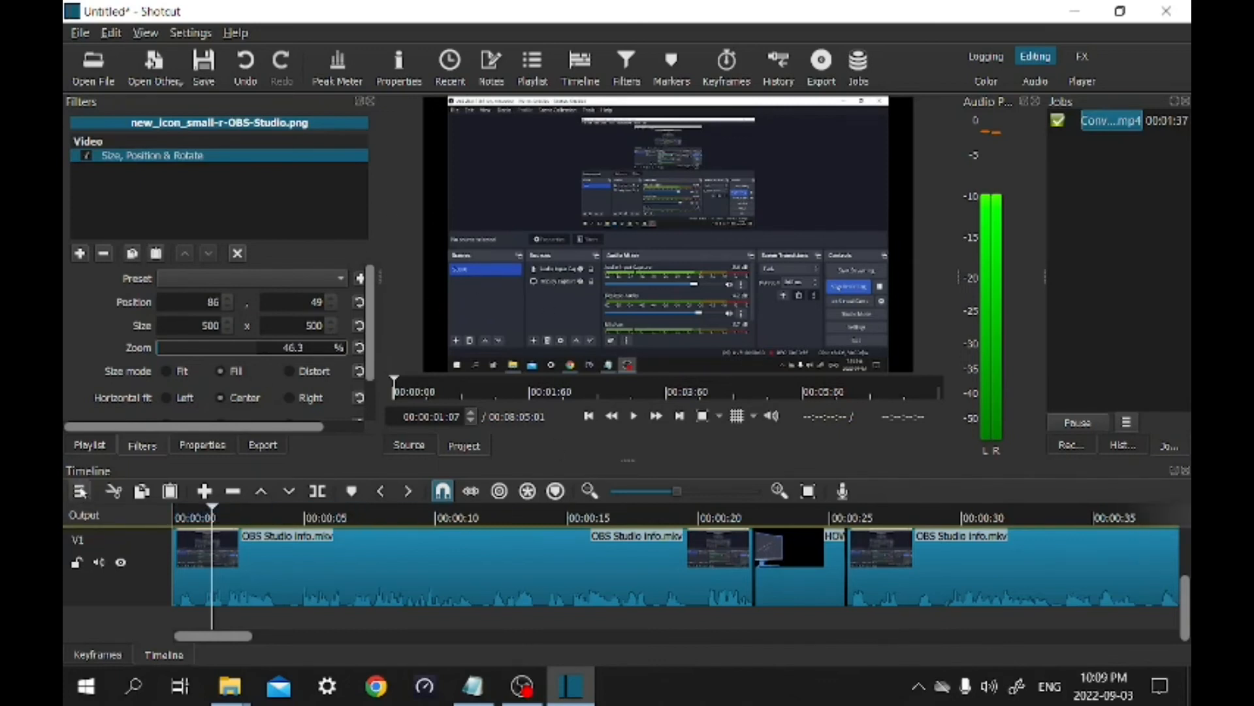
left_click(80, 492)
mouse_move(202, 526)
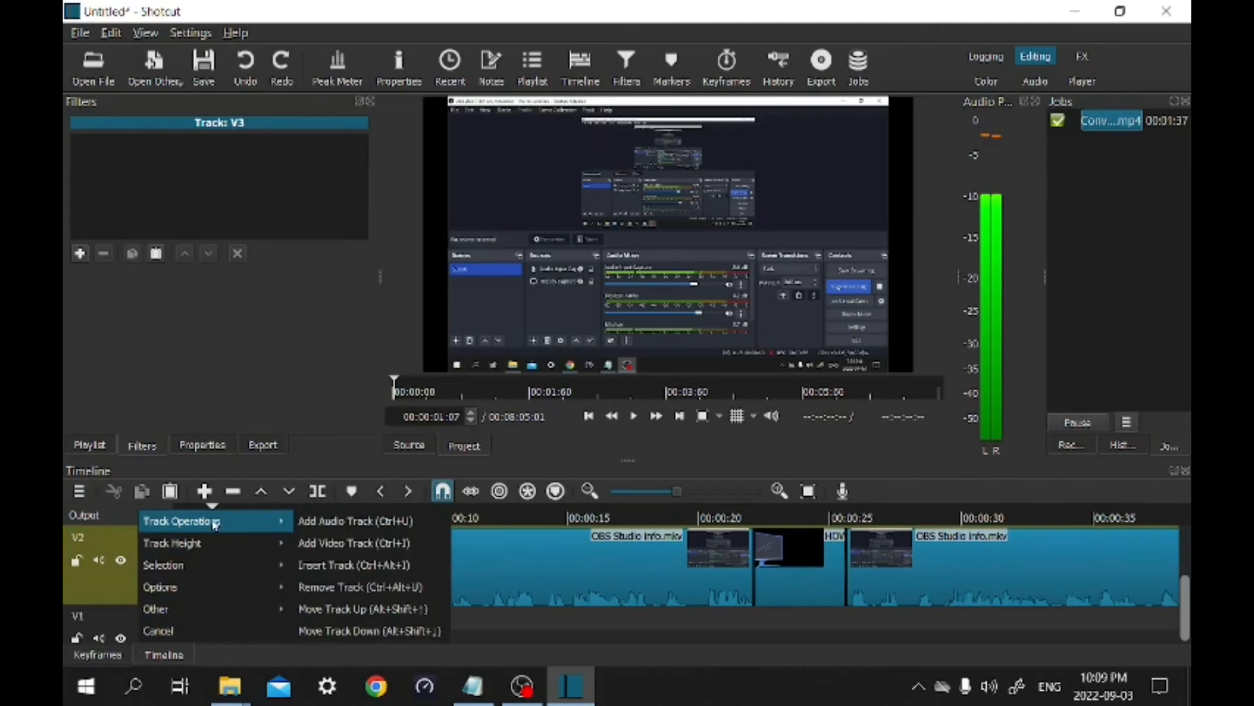
left_click(398, 523)
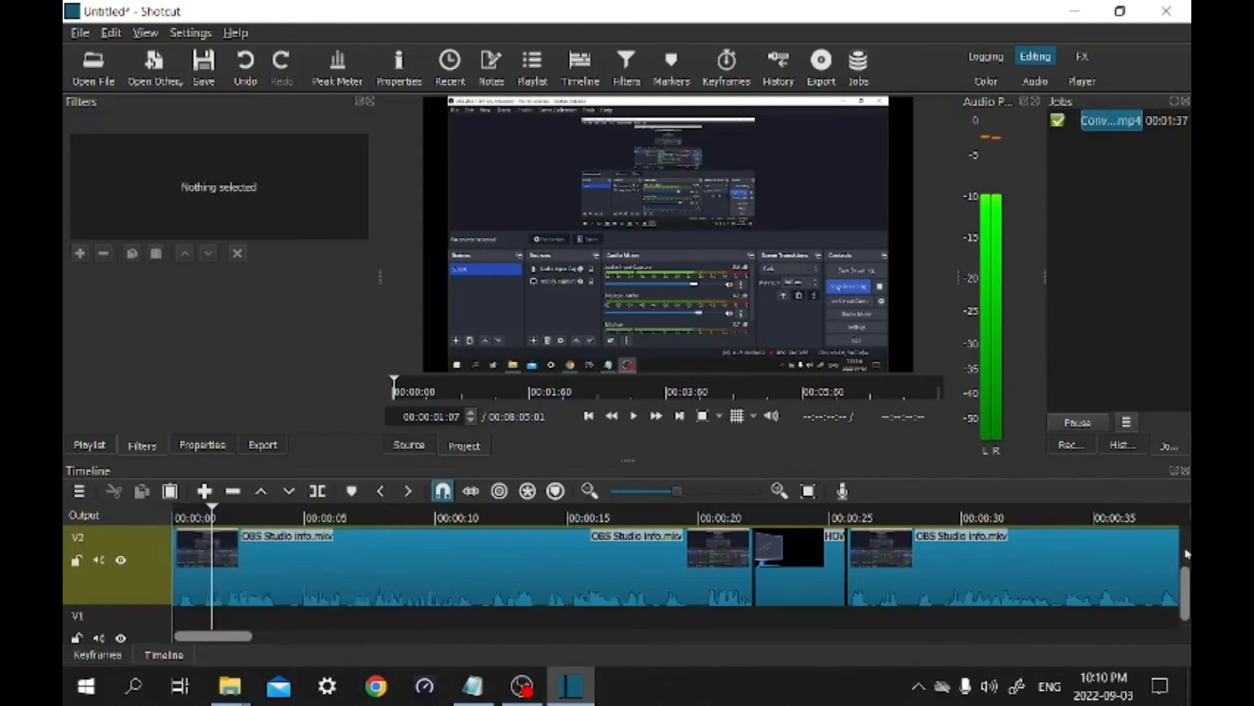
Step: Add the Dusty Rhymes mp3 to the playlist and place it on A1 past the end of the video, at about 00:08:09
scroll(1187, 580, "down", 2)
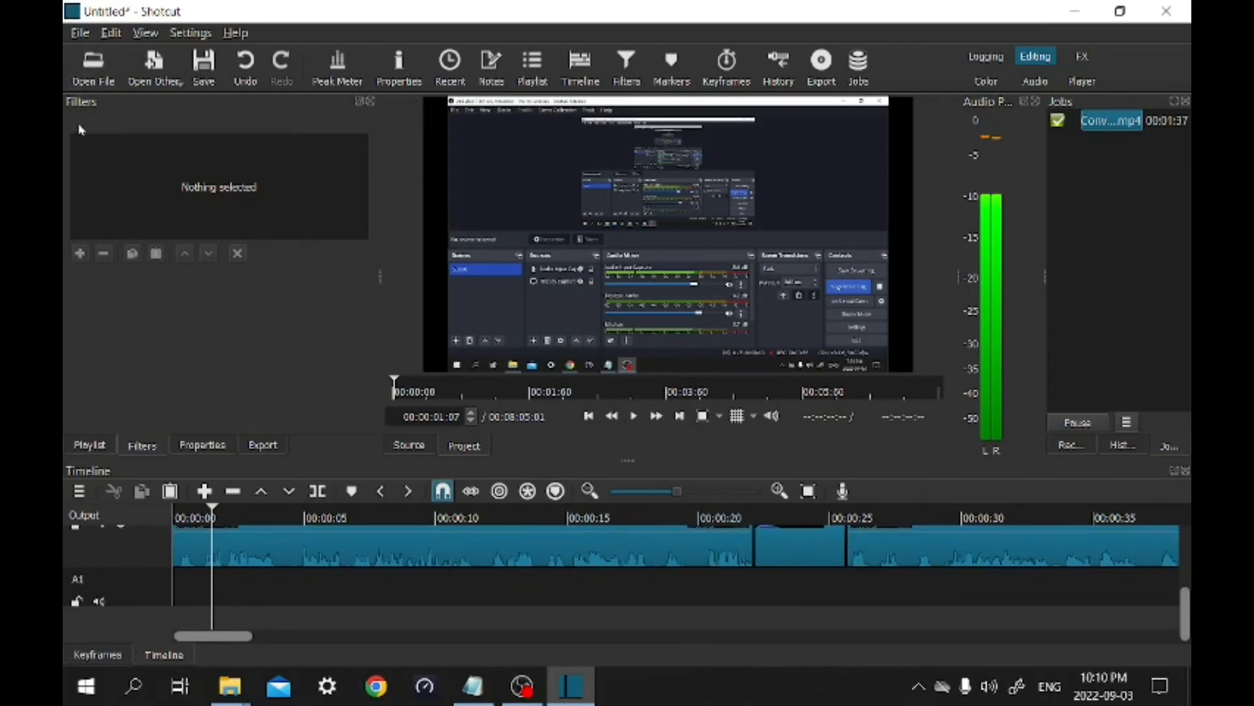
left_click(90, 445)
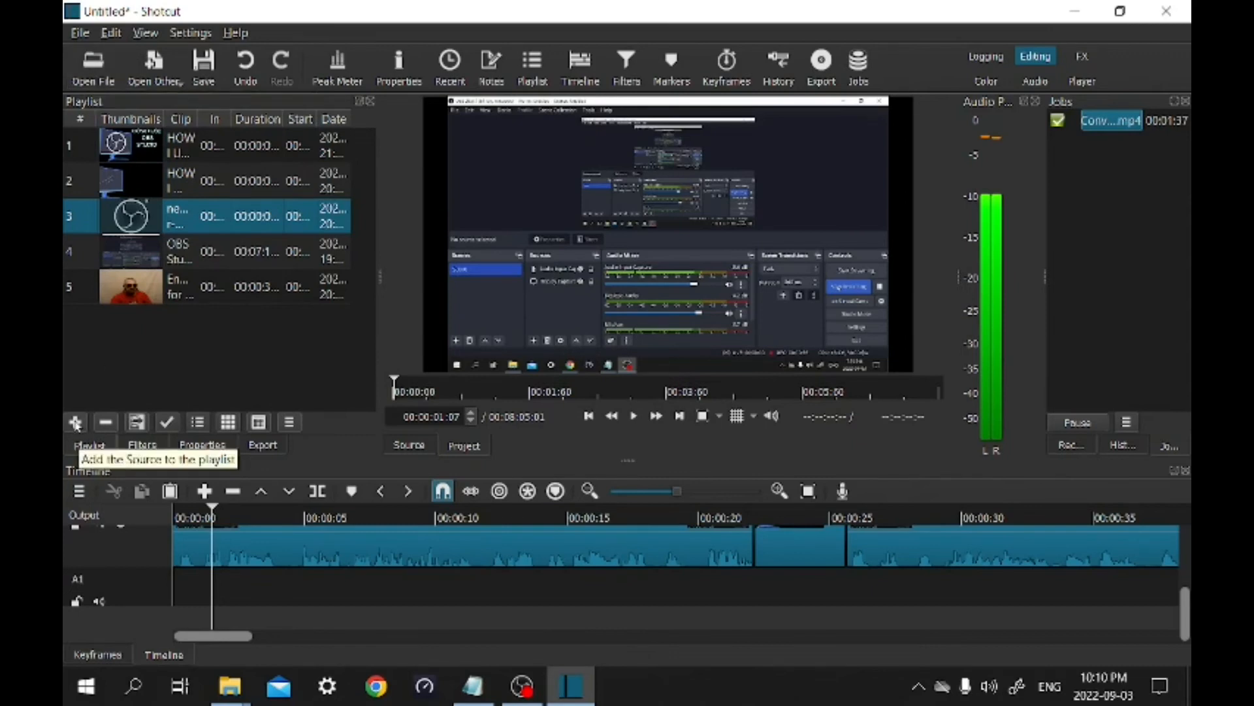
left_click(76, 423)
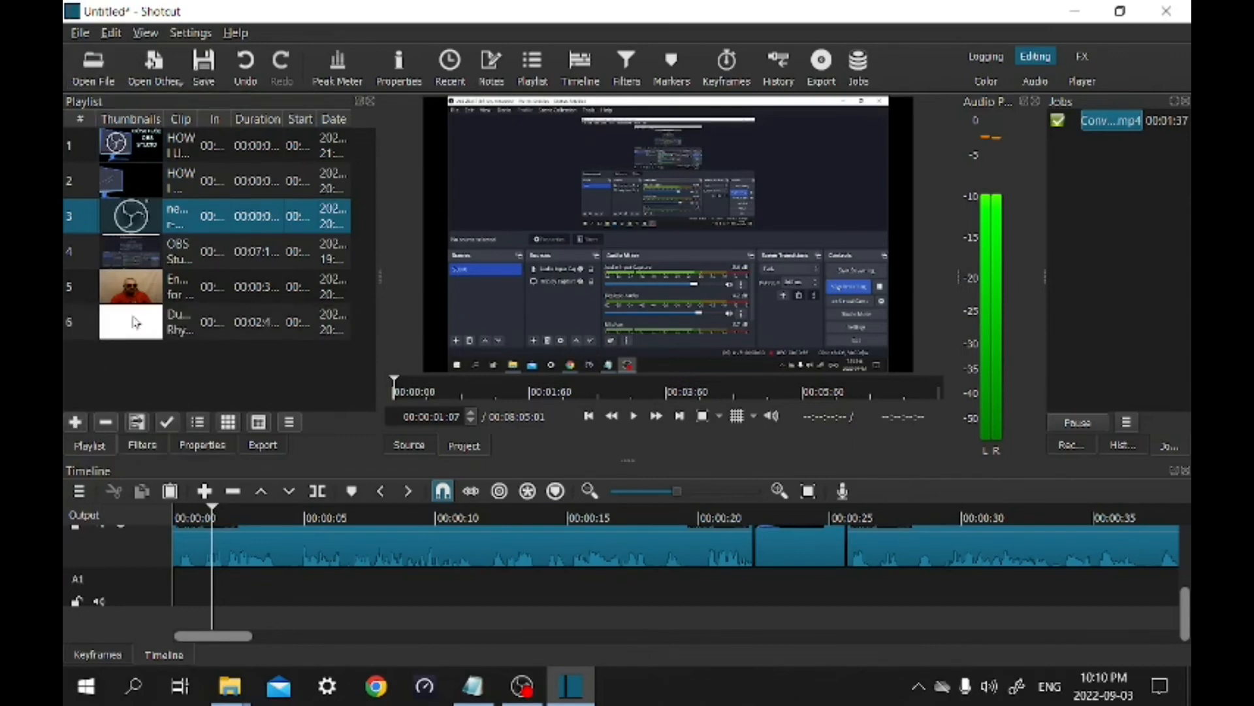
left_click(133, 327)
left_click_drag(133, 327, 1190, 592)
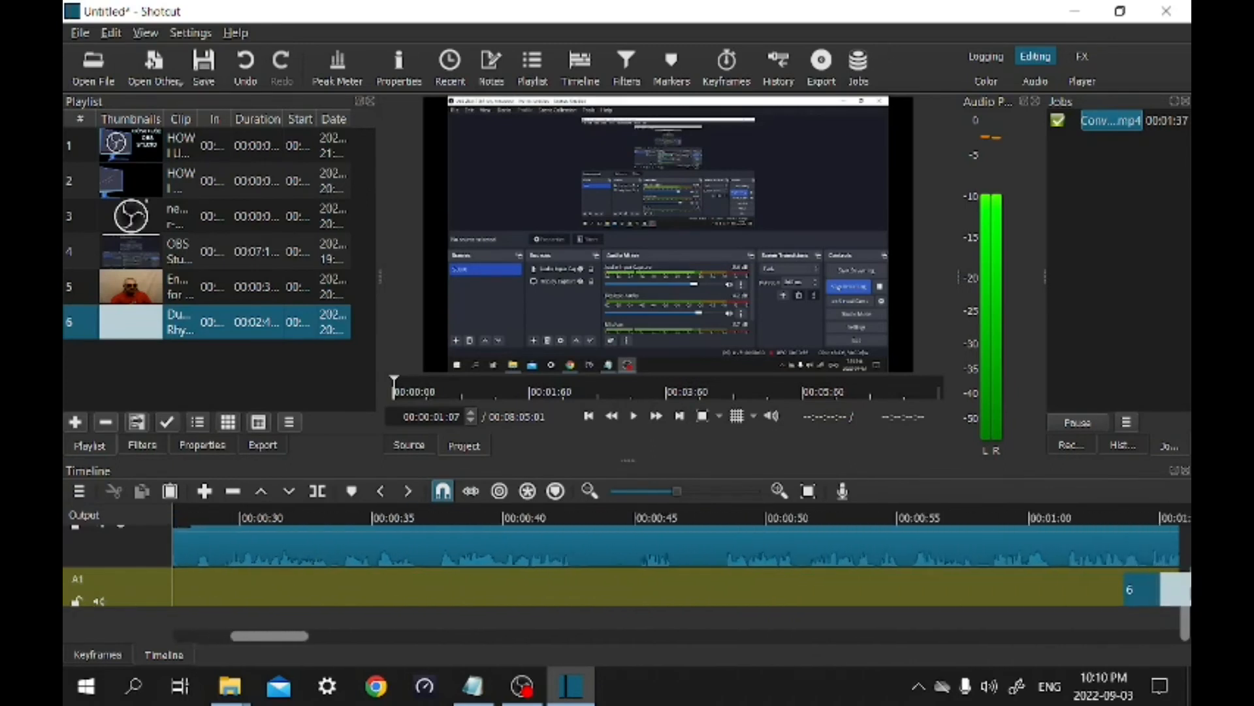
left_click_drag(1191, 591, 1033, 591)
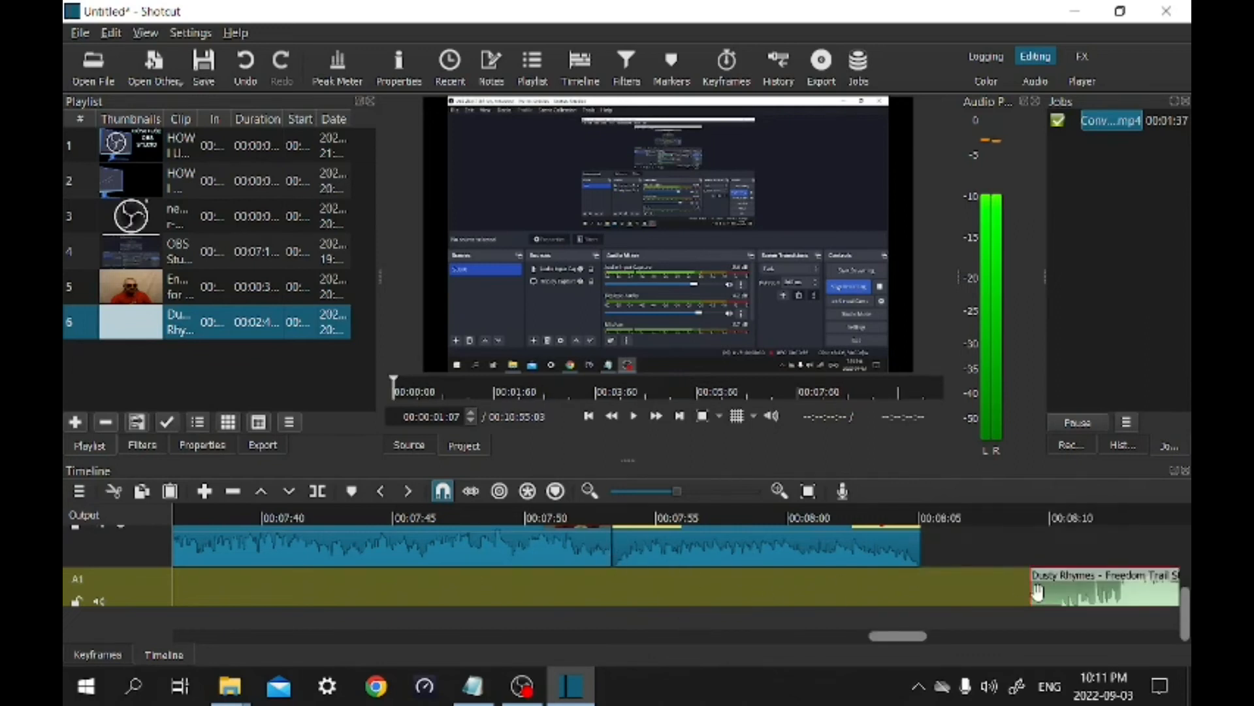
Step: Add a Gain / Volume audio filter to the Dusty Rhymes clip on A1 and set its level to -17.0 dB
scroll(1038, 592, "down", 7)
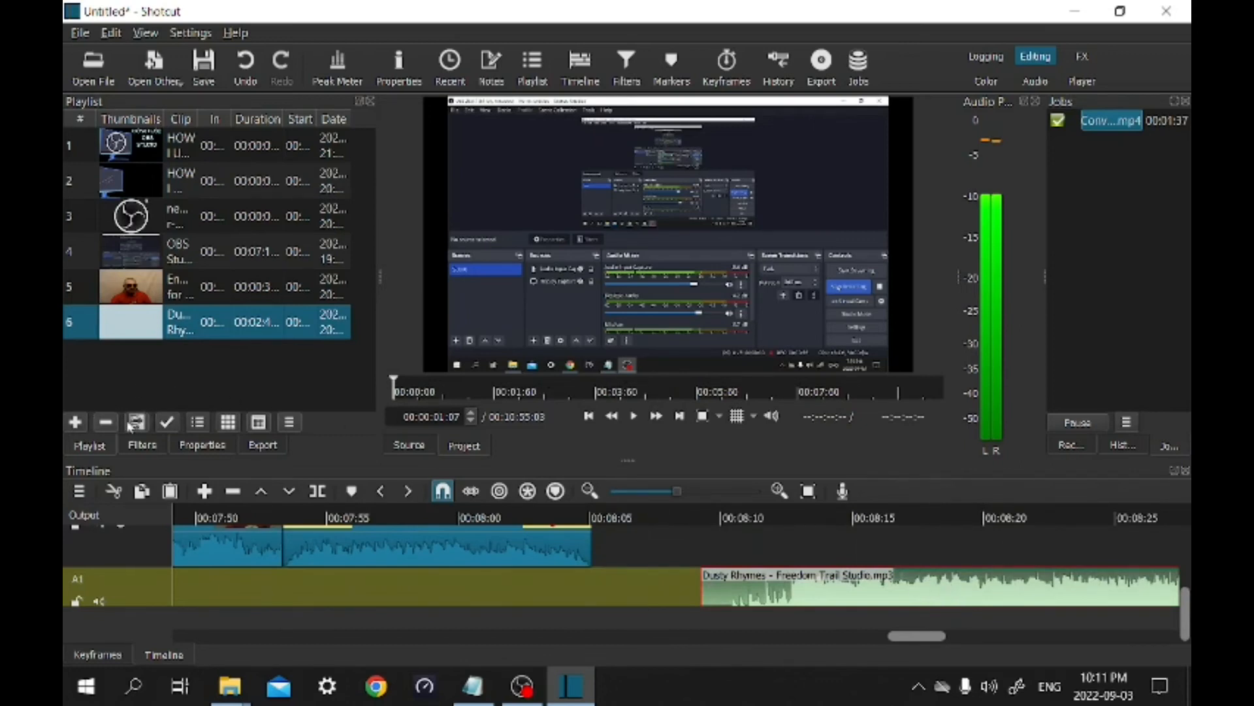
left_click(139, 447)
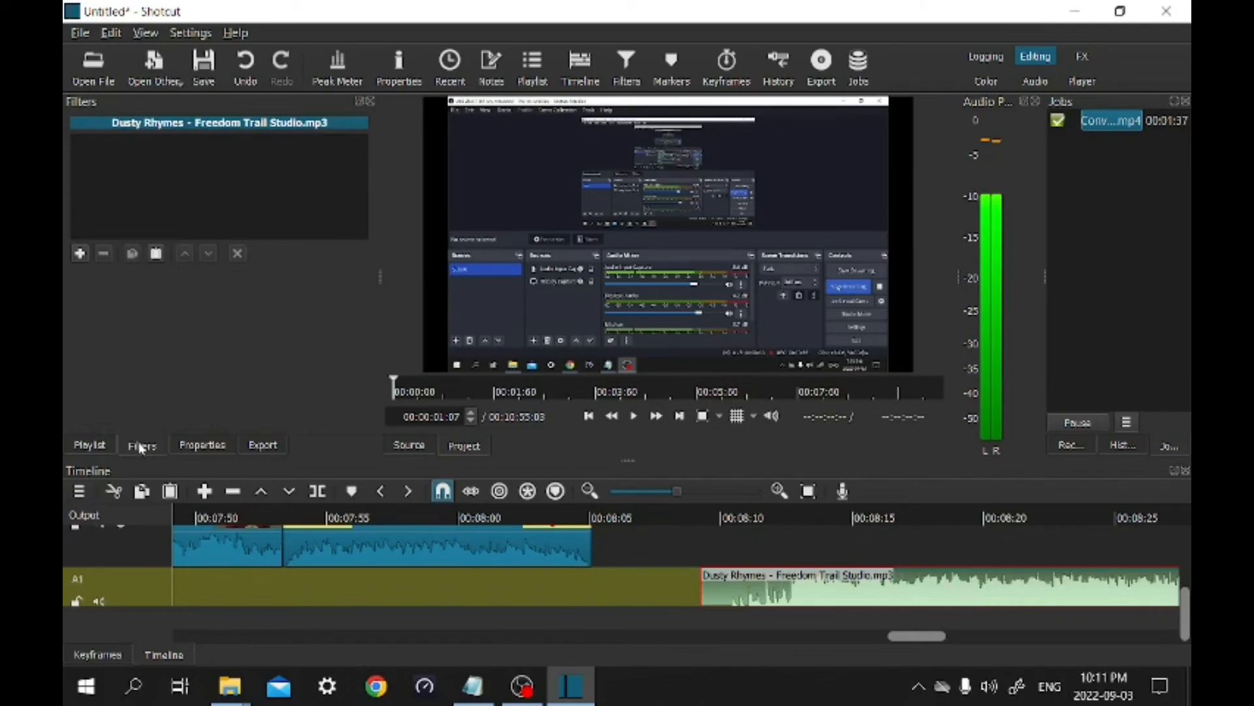
left_click(78, 254)
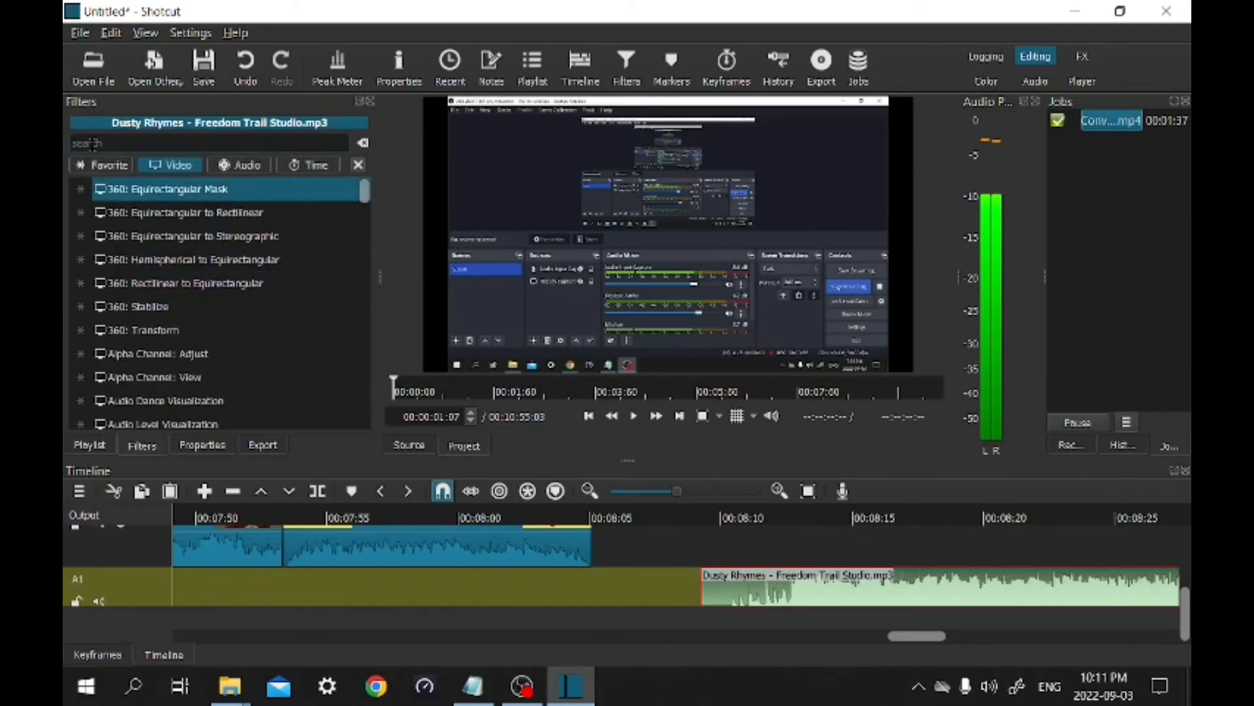
left_click(242, 166)
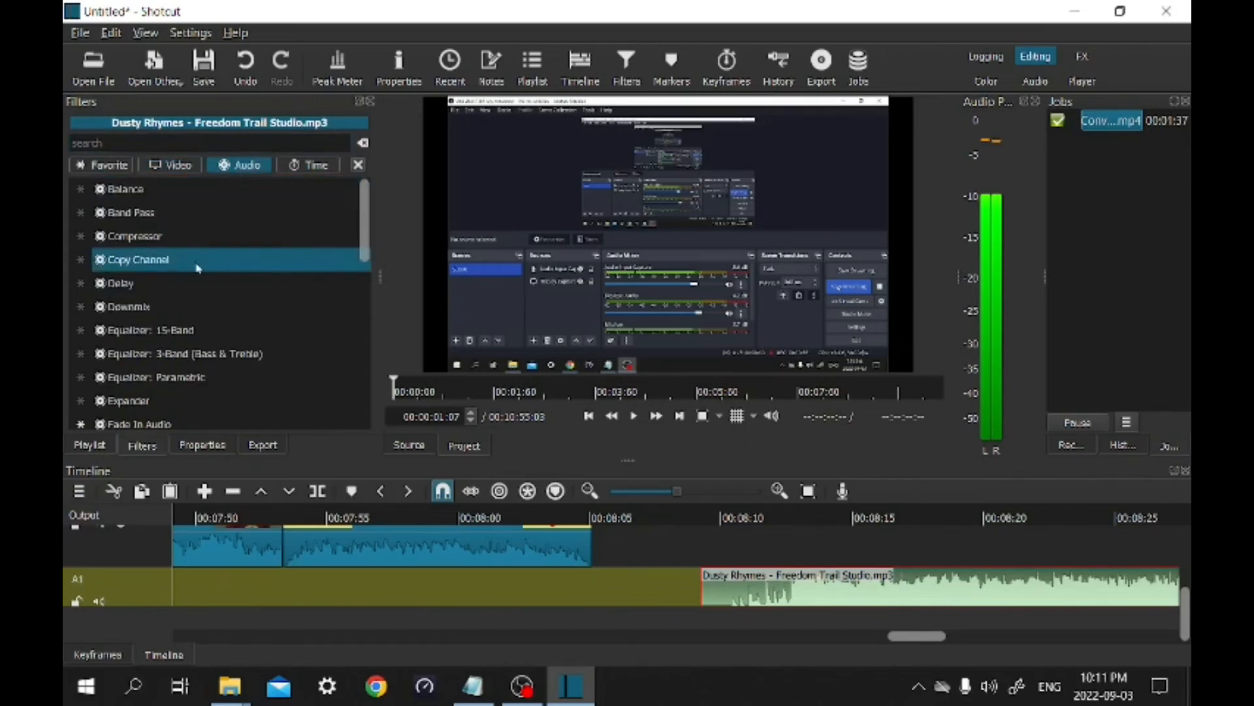
scroll(179, 381, "down", 2)
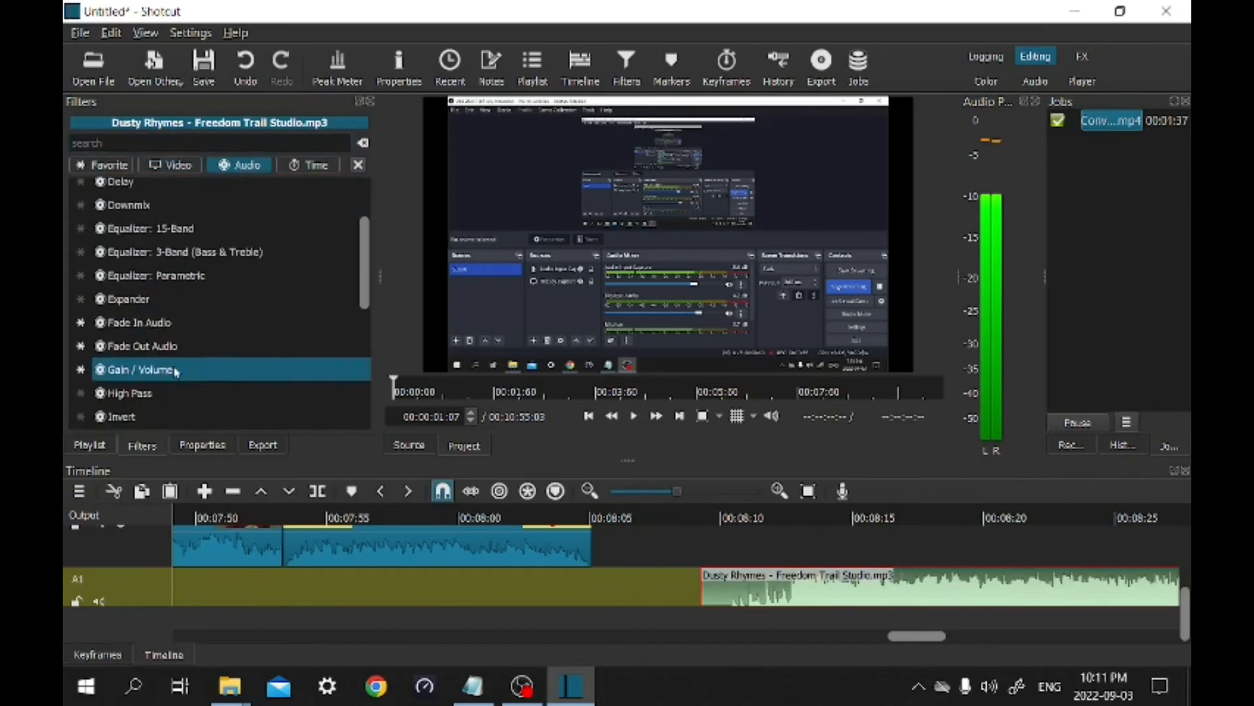
left_click(175, 370)
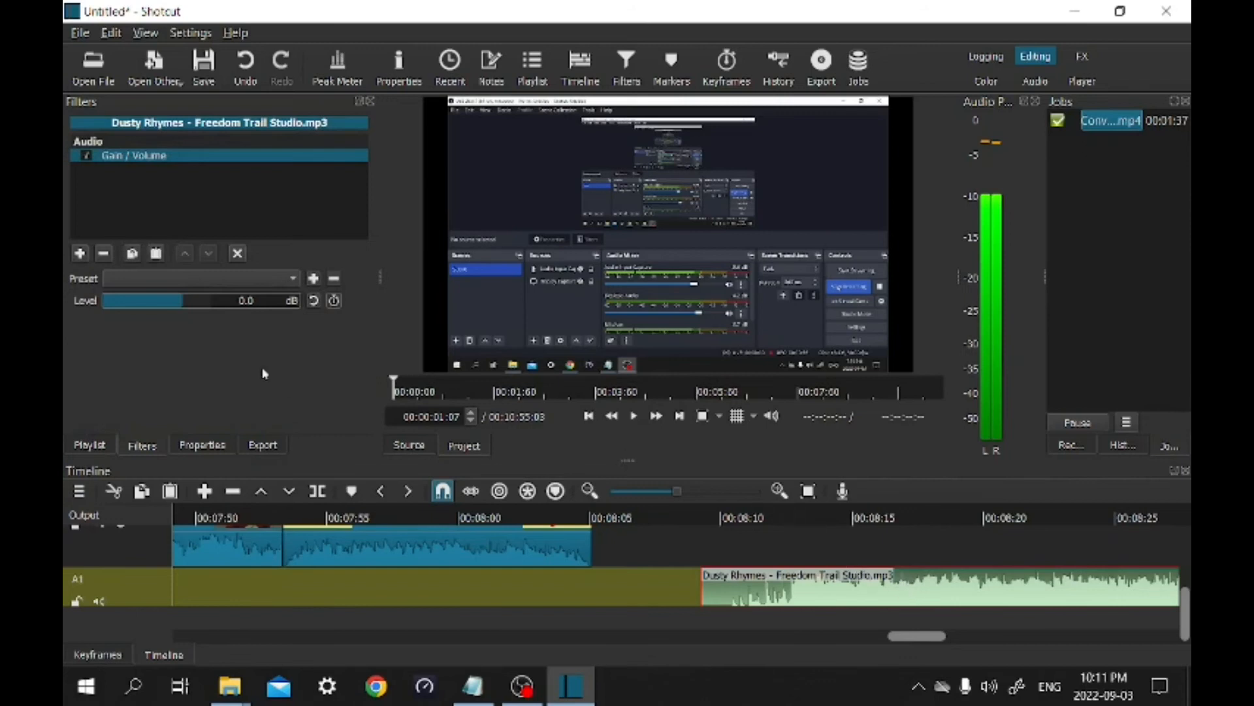
left_click_drag(182, 304, 163, 304)
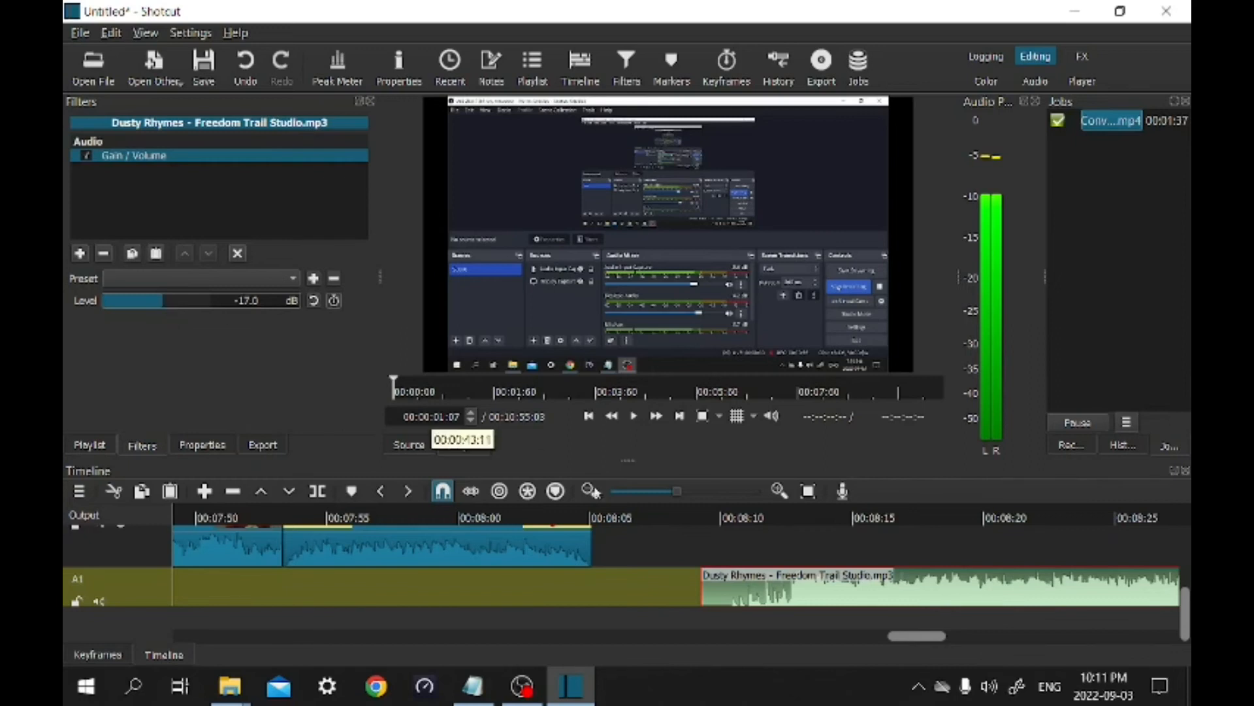
Step: Play the beginning of the music clip twice from about 00:08:09 to check its reduced volume
left_click(710, 523)
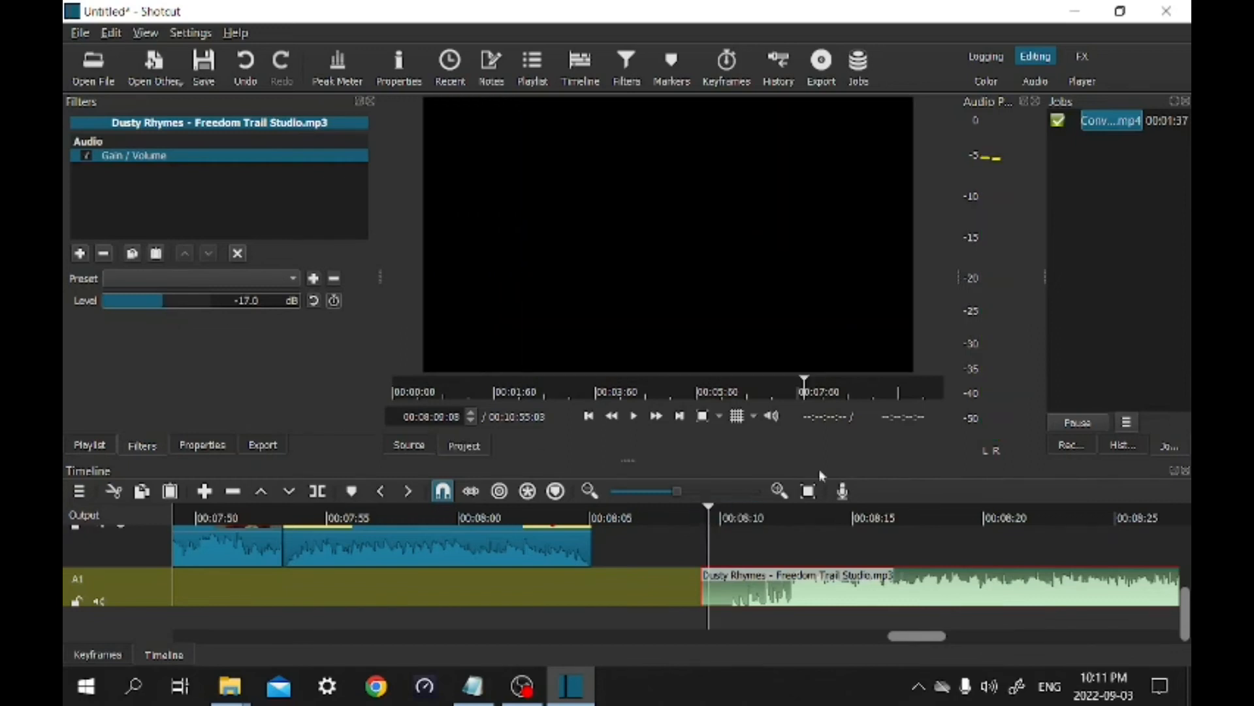
left_click(635, 417)
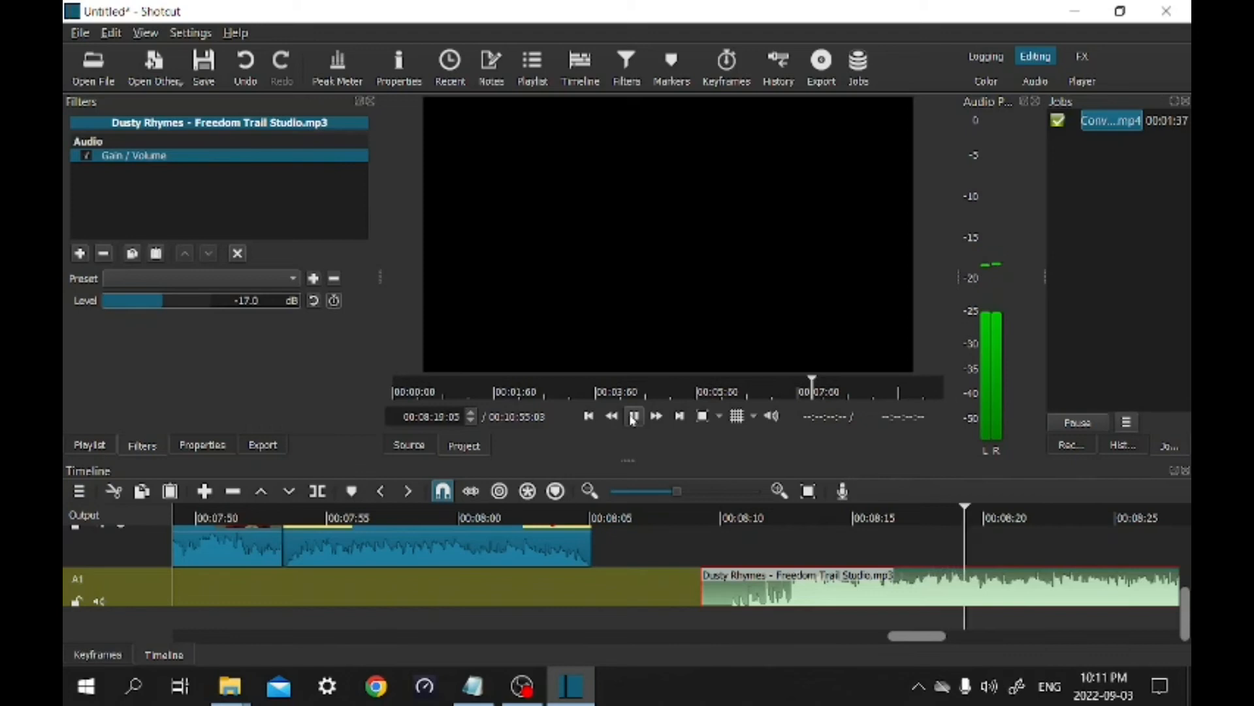
left_click(633, 417)
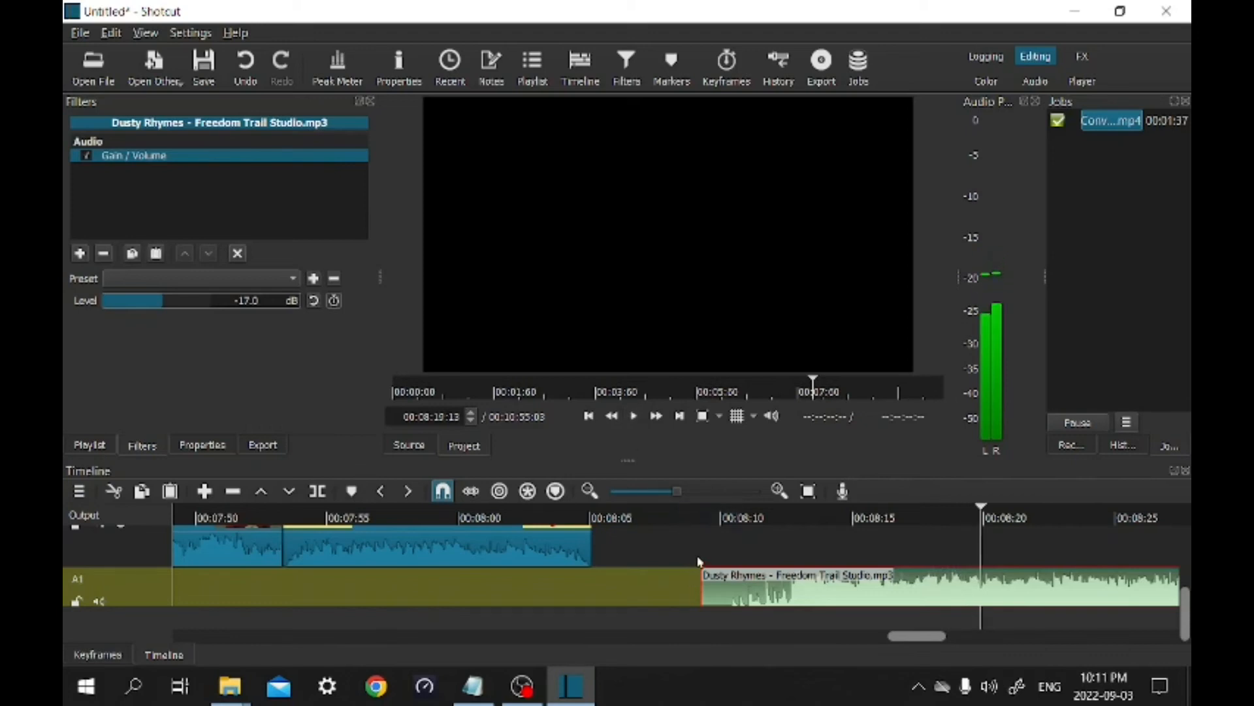
left_click(696, 516)
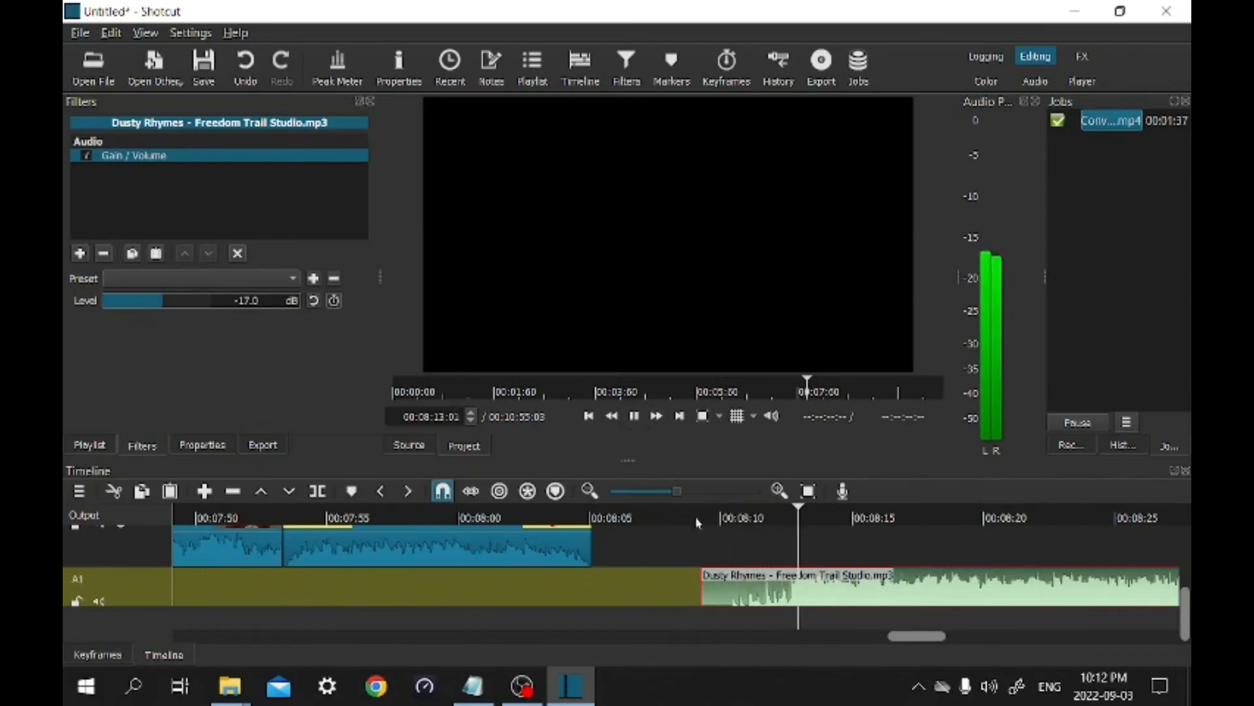
key("space")
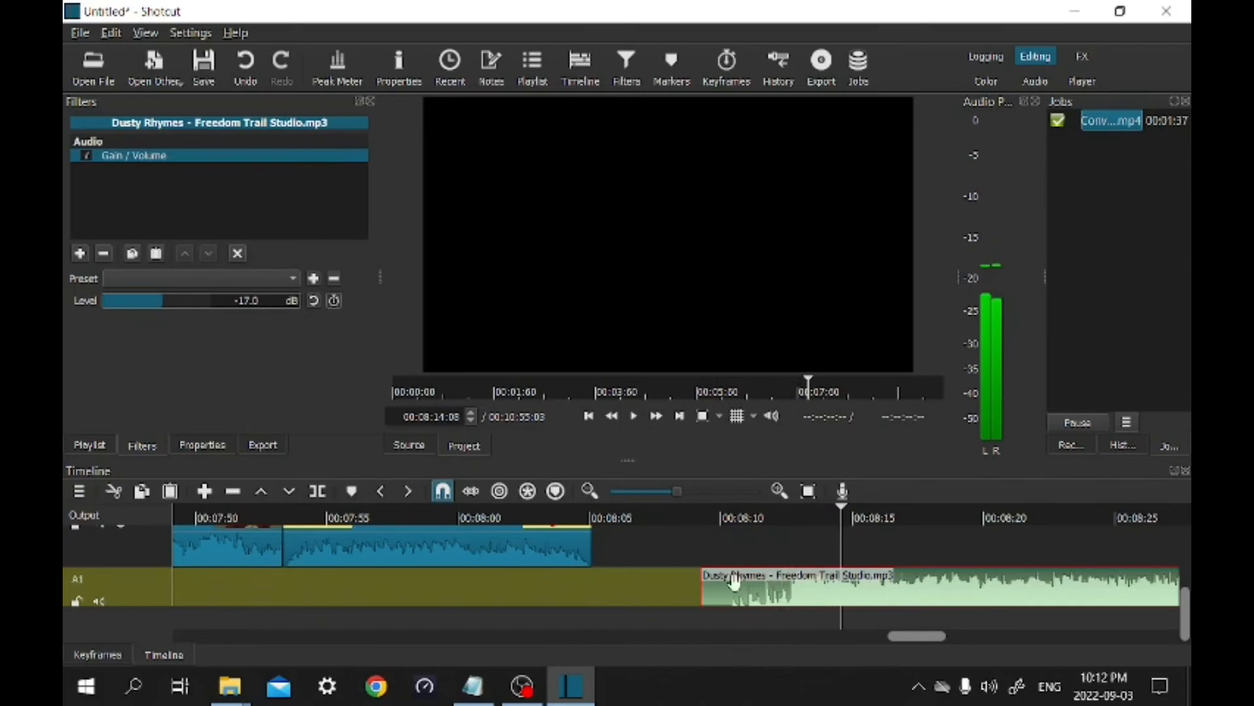
Step: Split the music clip on A1 at 00:08:10:02 and cut out the short opening piece before the split
left_click(722, 516)
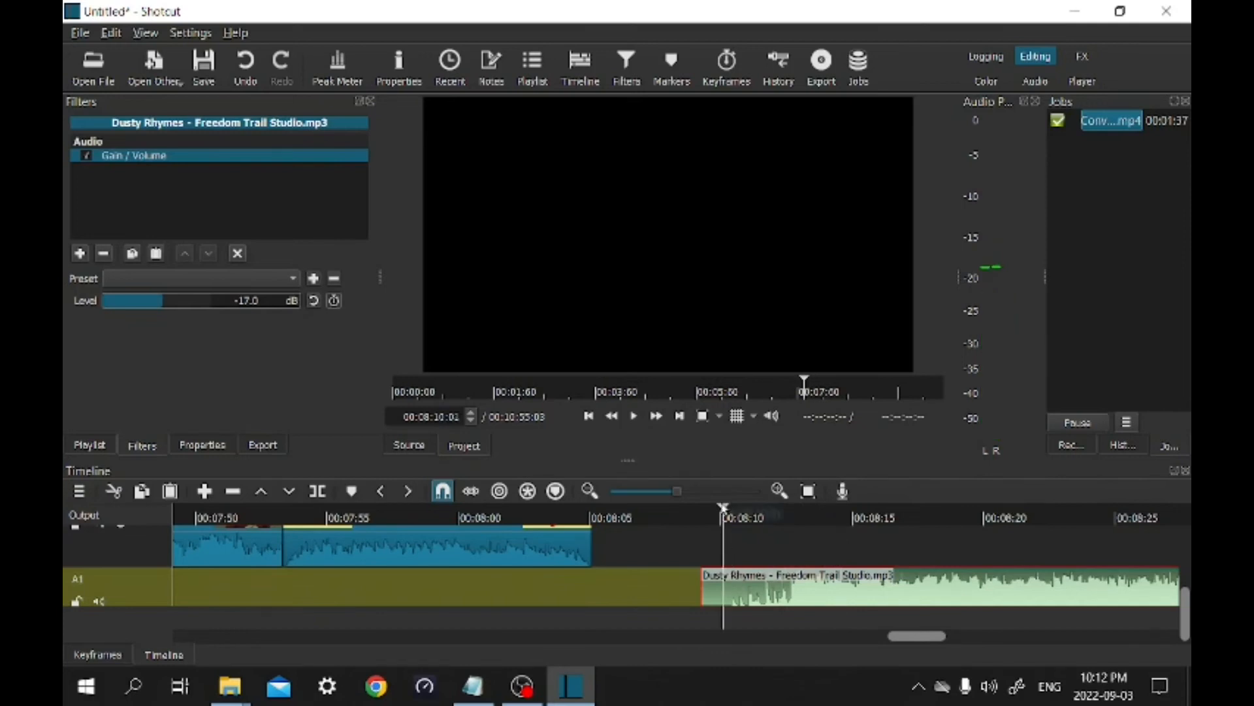
left_click_drag(723, 510, 727, 514)
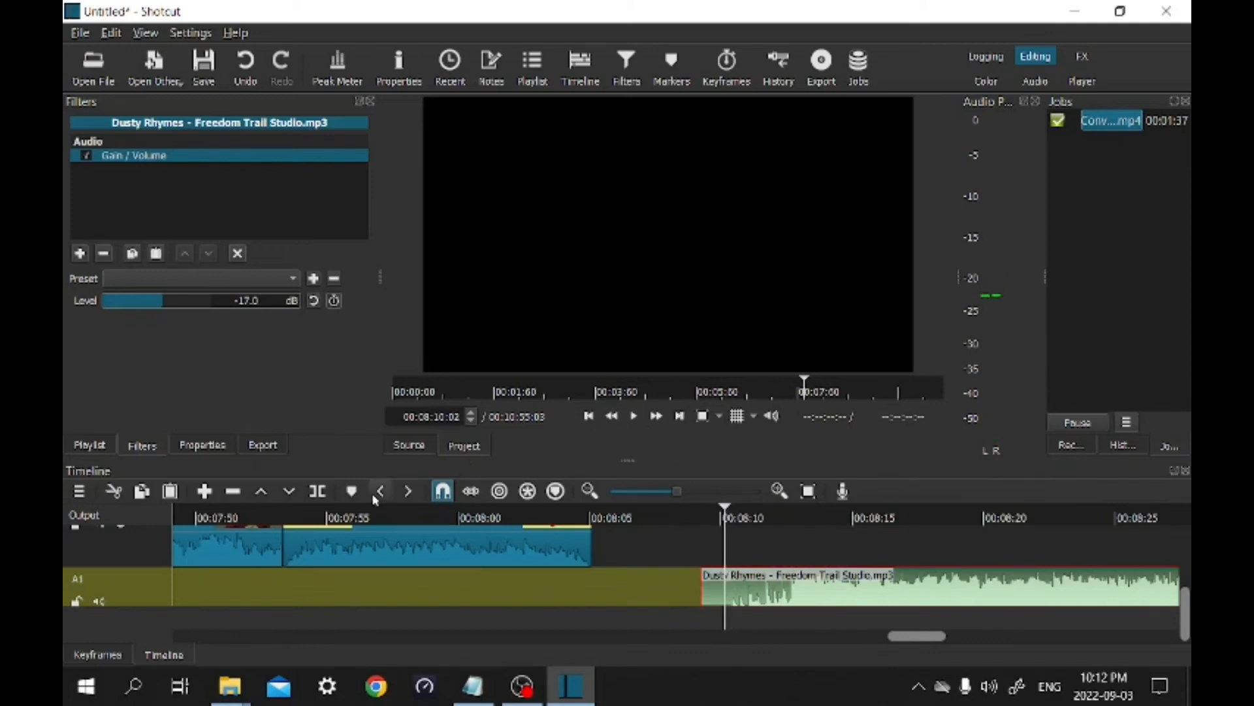
left_click(332, 493)
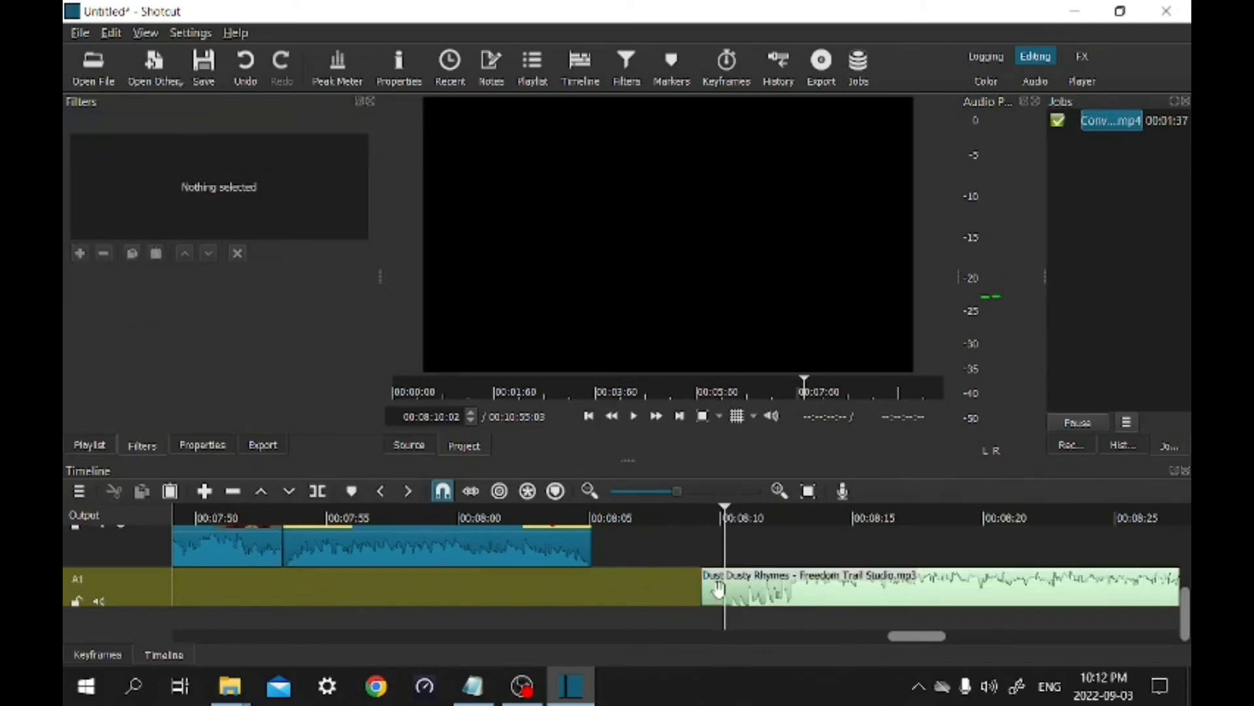
left_click(714, 591)
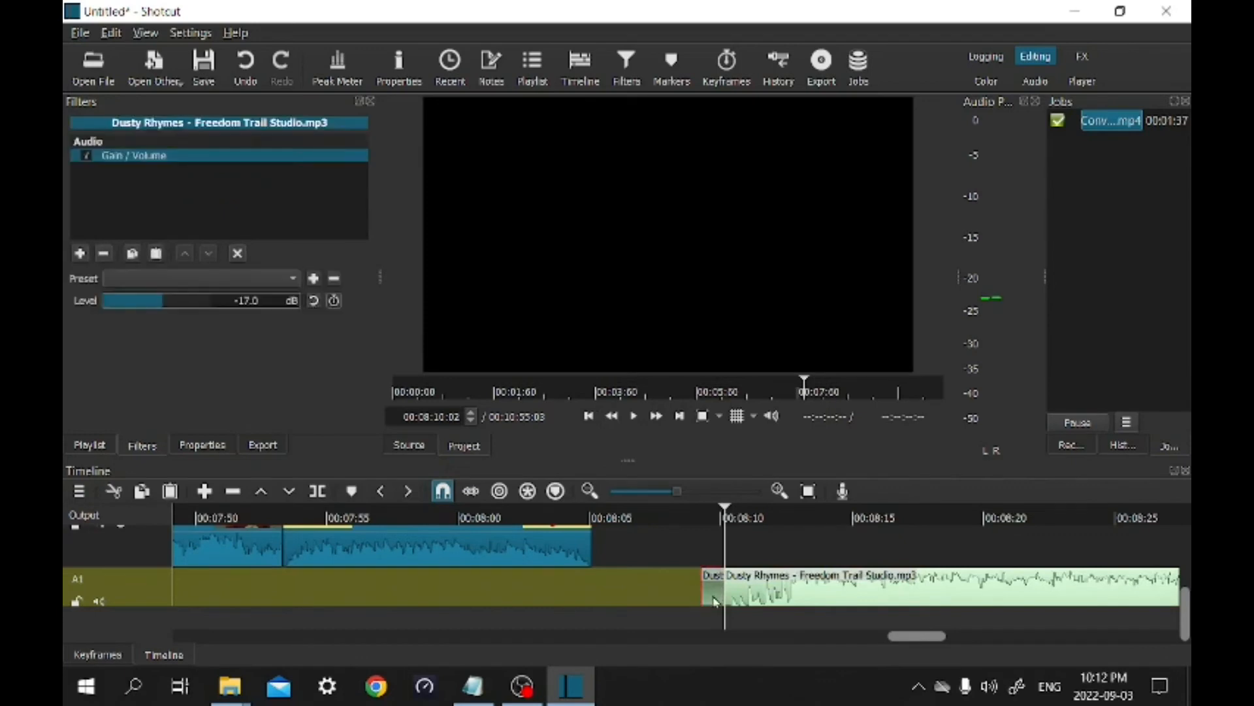
left_click(113, 491)
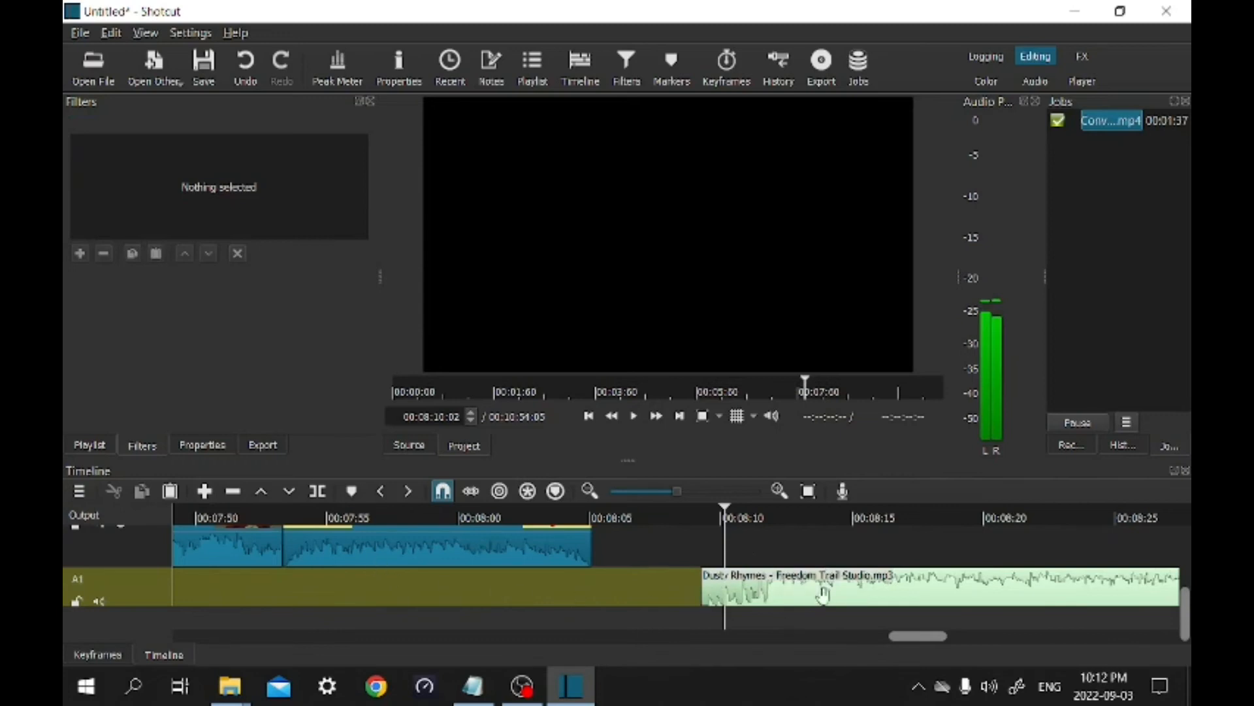
Step: Move the trimmed music clip along A1 so it begins with the title clip at about 00:00:22
left_click_drag(1094, 588, 748, 610)
left_click_drag(211, 631, 101, 604)
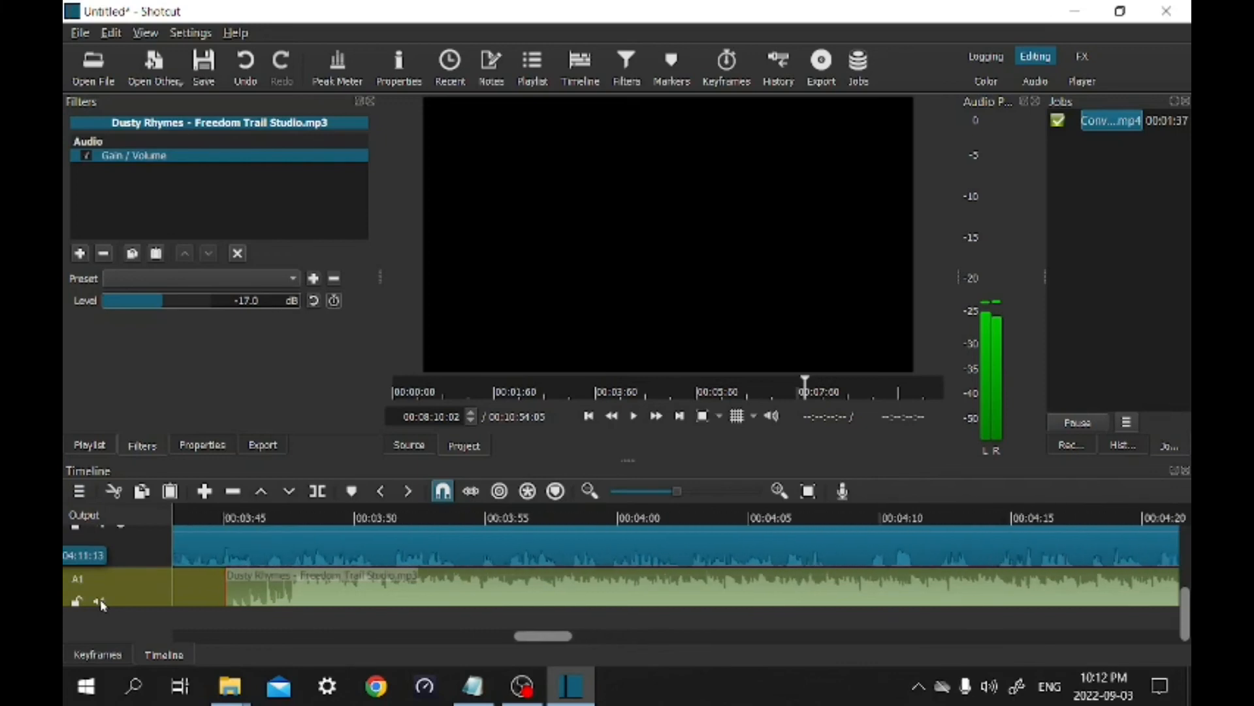
scroll(103, 604, "up", 2)
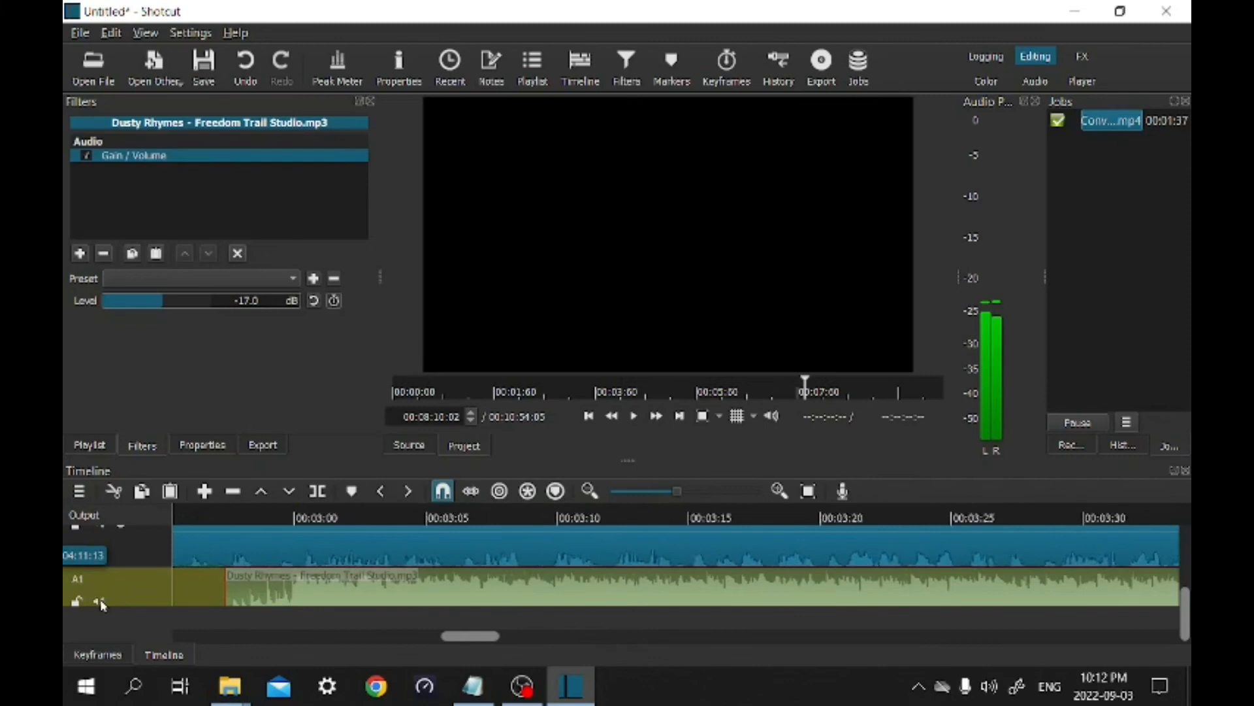
scroll(102, 604, "up", 8)
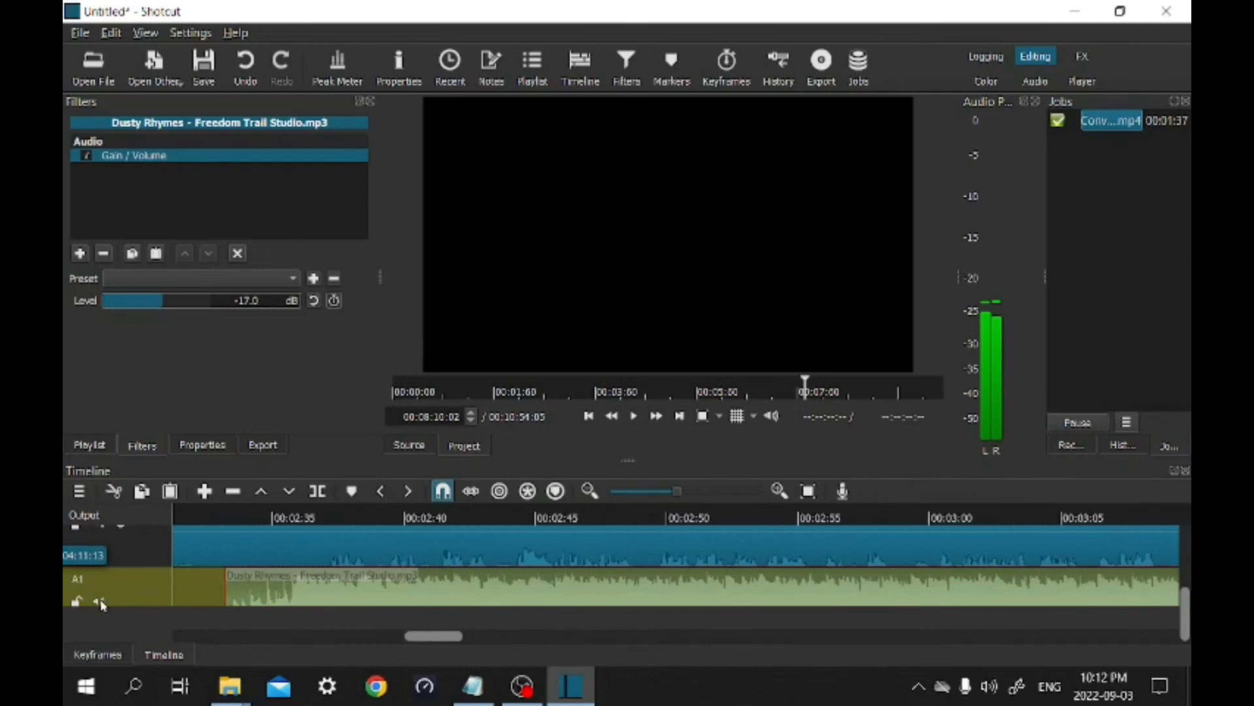
scroll(103, 604, "up", 8)
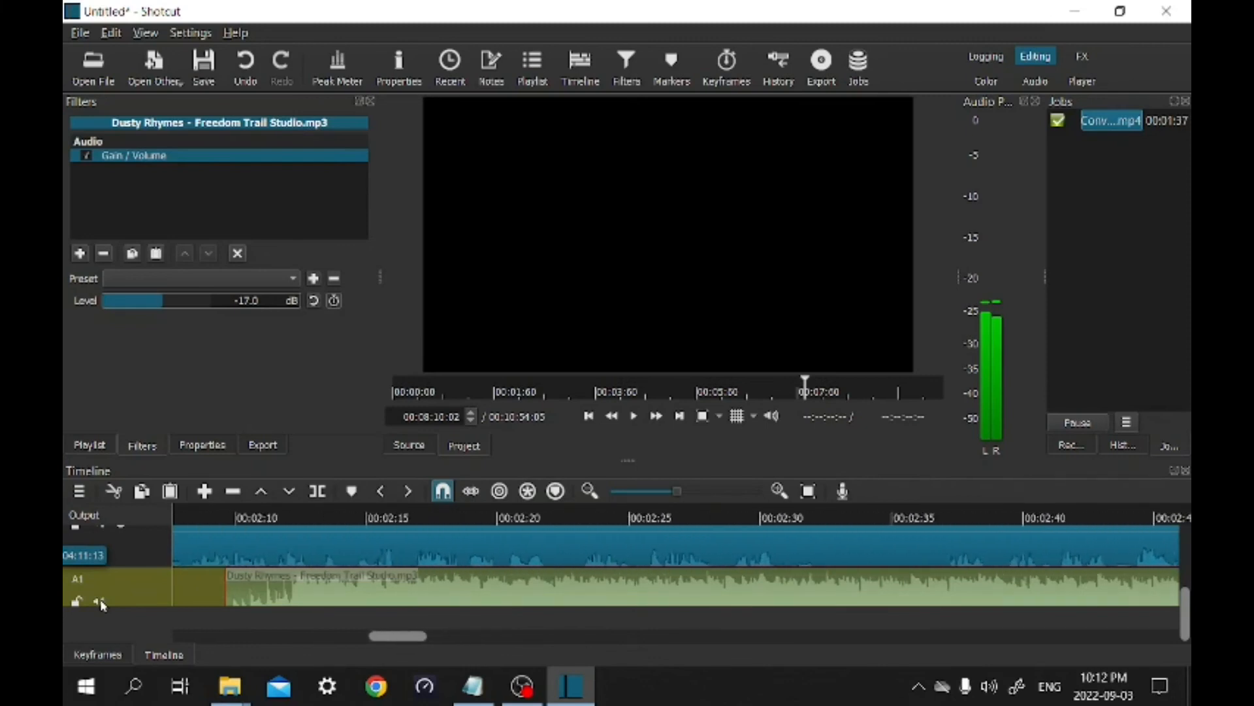
scroll(103, 605, "up", 8)
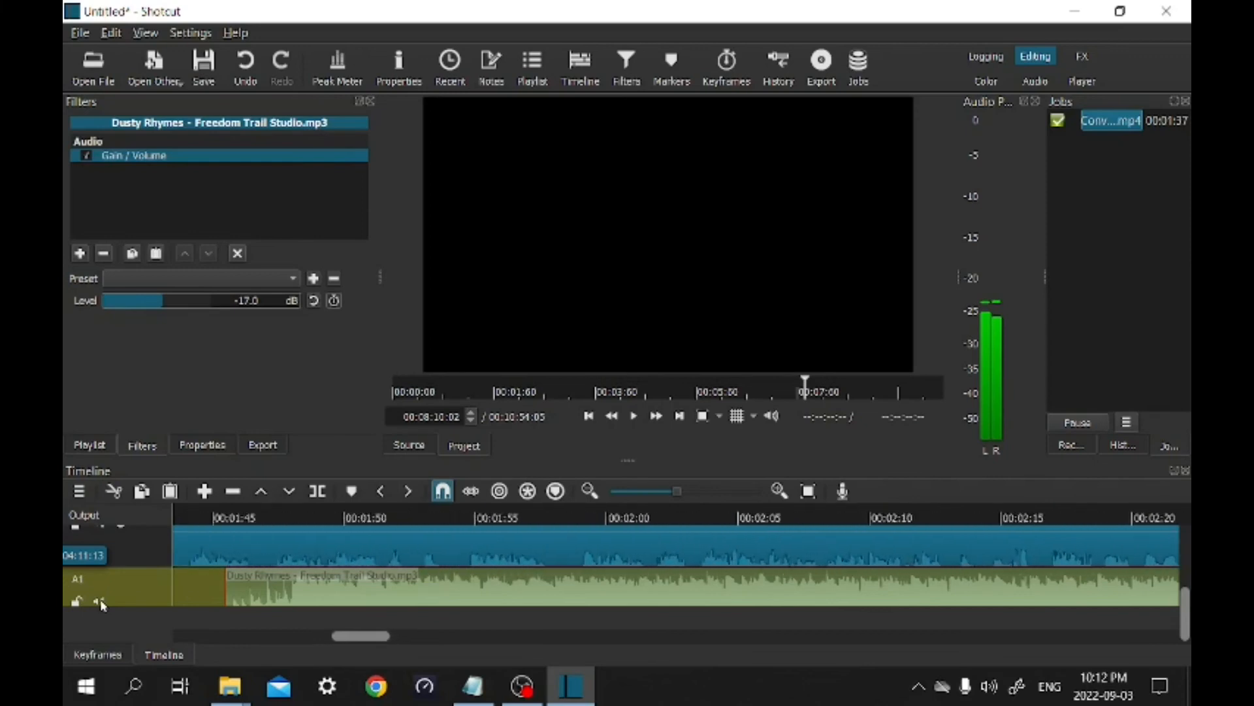
scroll(102, 604, "up", 8)
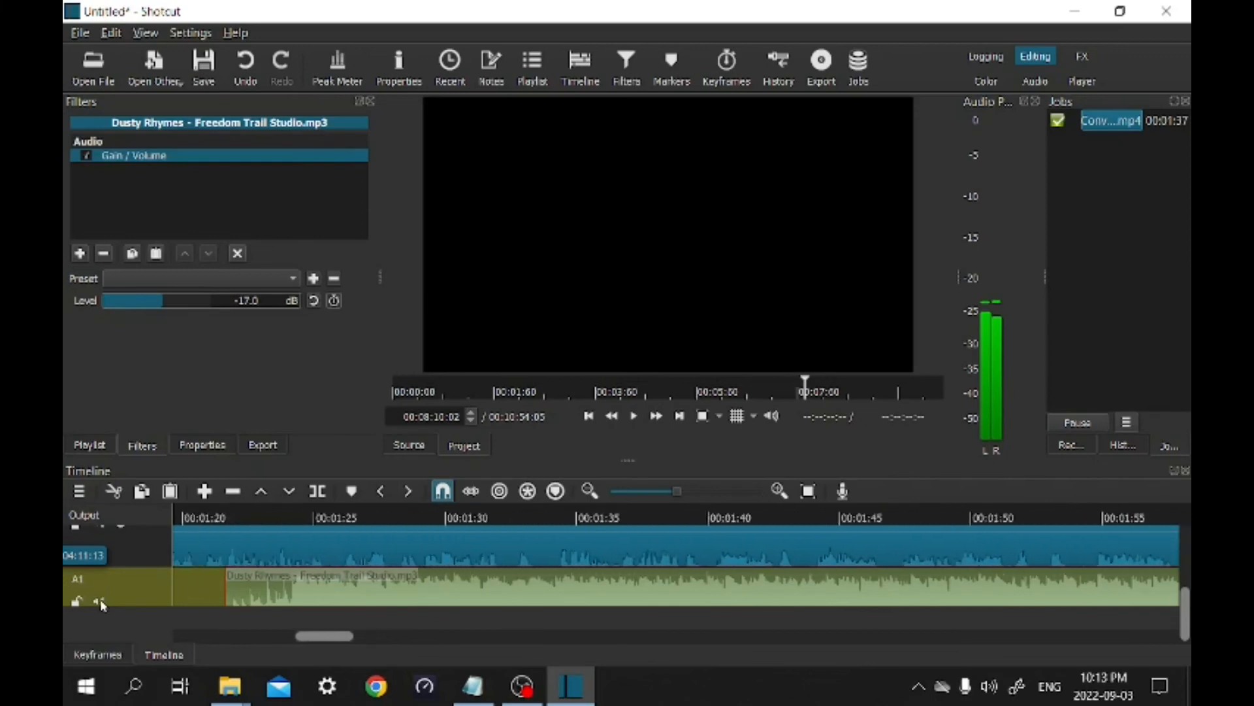
scroll(102, 604, "up", 8)
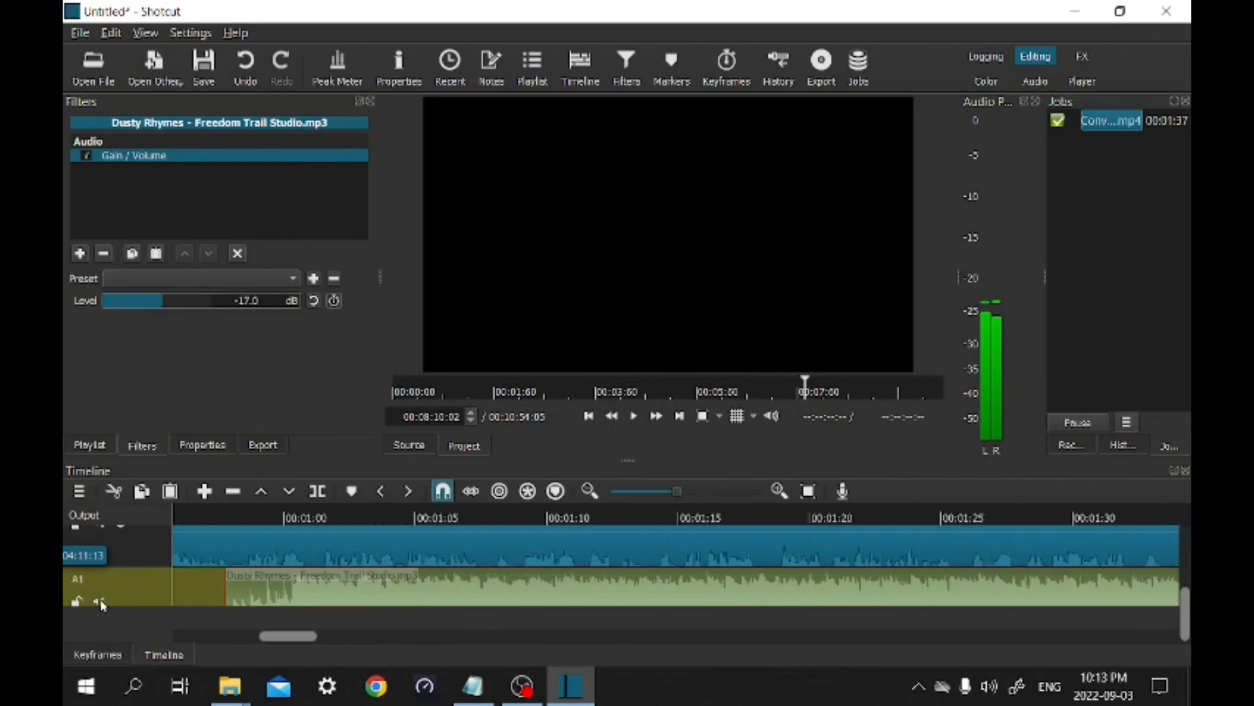
scroll(102, 604, "up", 8)
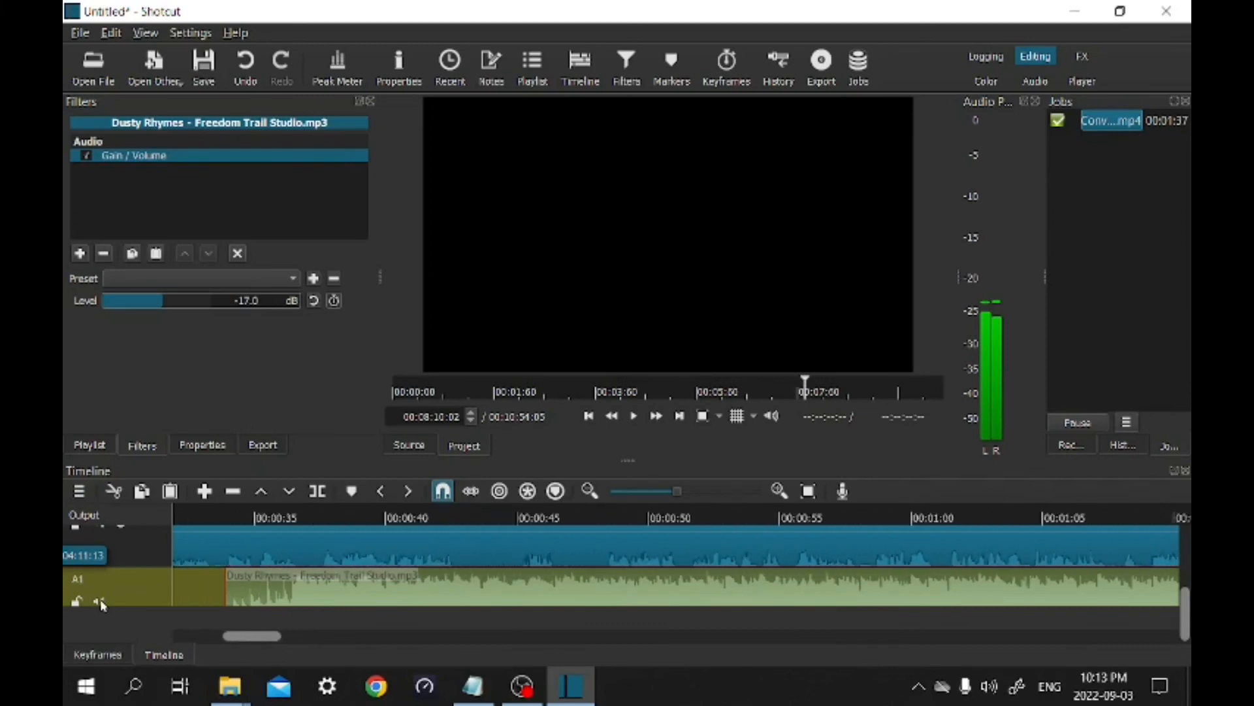
scroll(103, 605, "up", 4)
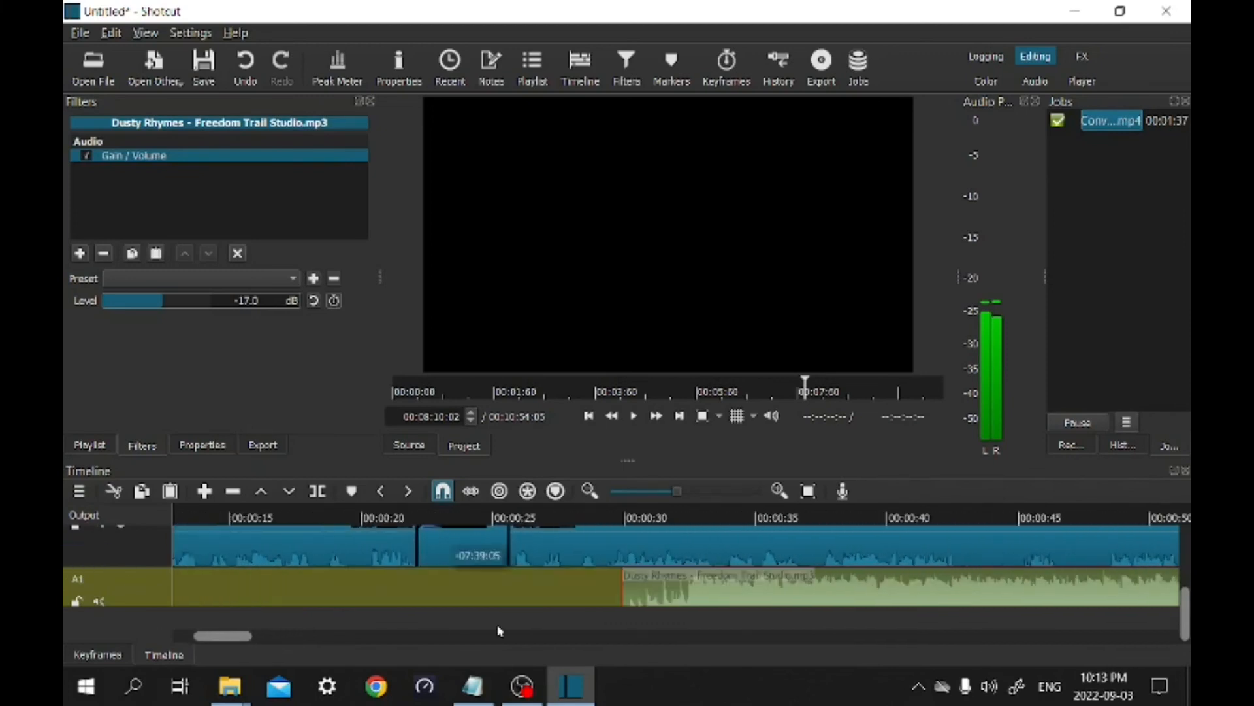
left_click_drag(423, 605, 299, 579)
key("Delete")
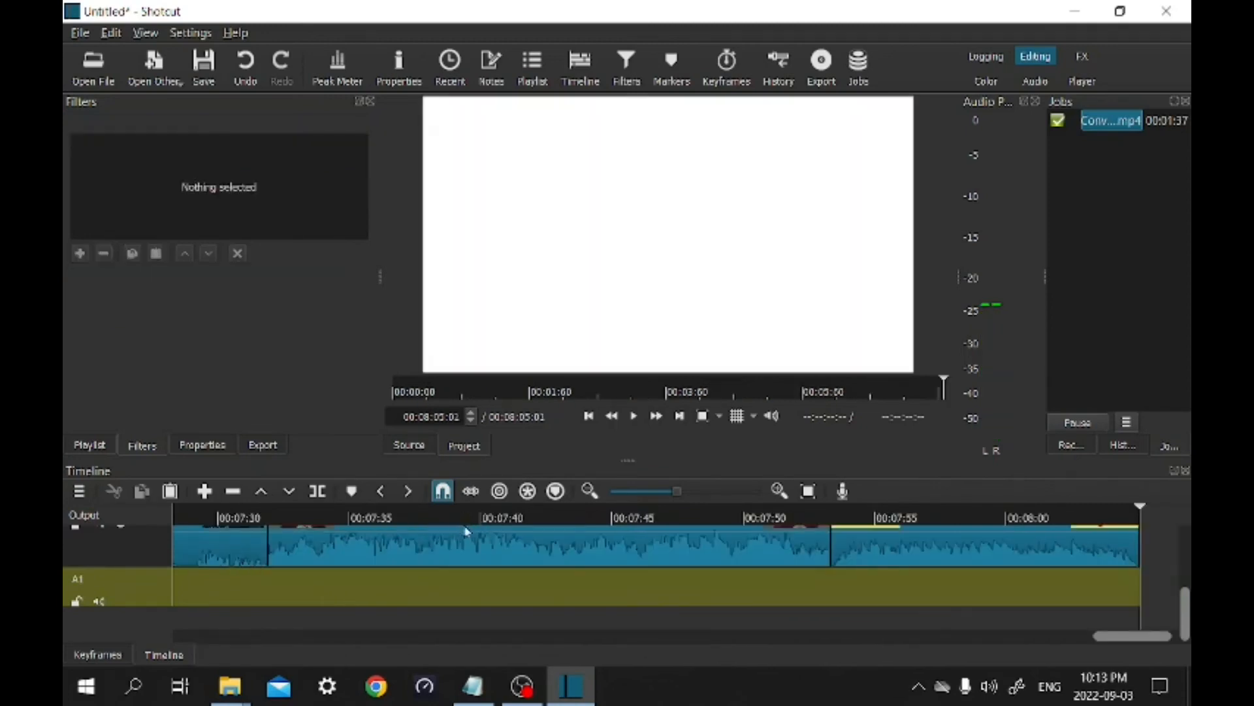
Step: Split the music clip on A1 at the end of the title clip, about 00:00:25, and cut out the remainder after the split
scroll(621, 601, "up", 12)
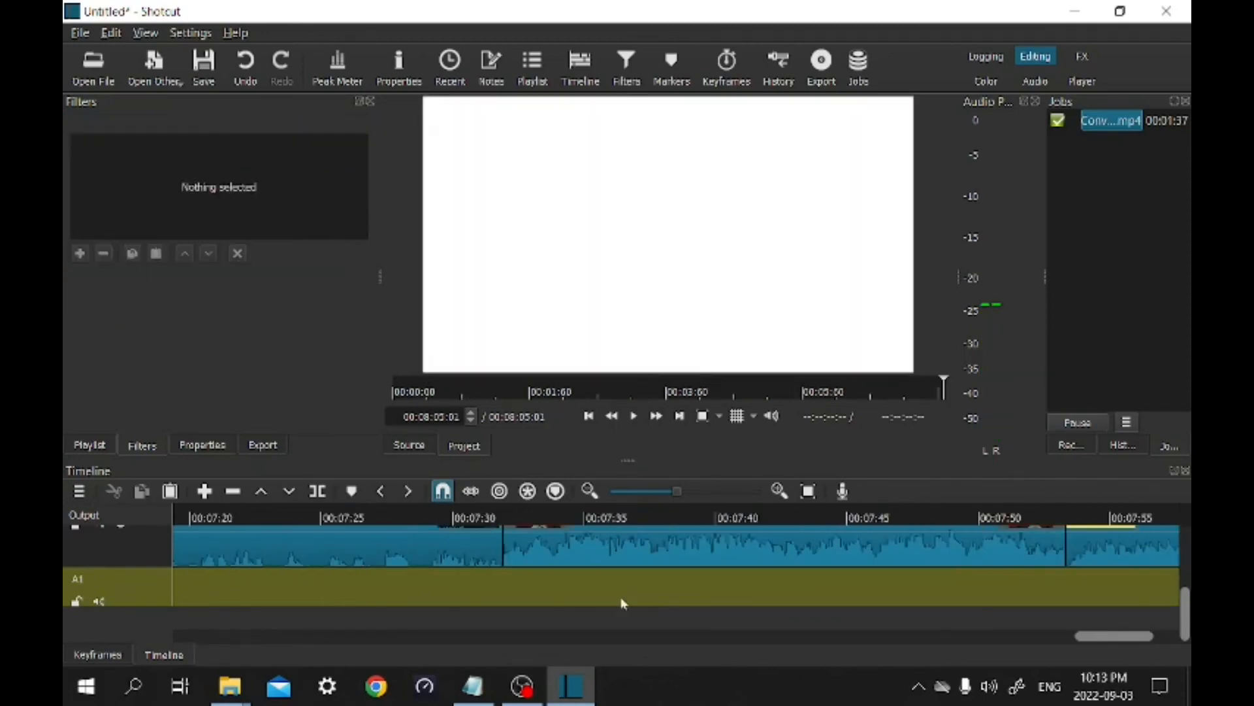
scroll(601, 600, "up", 5)
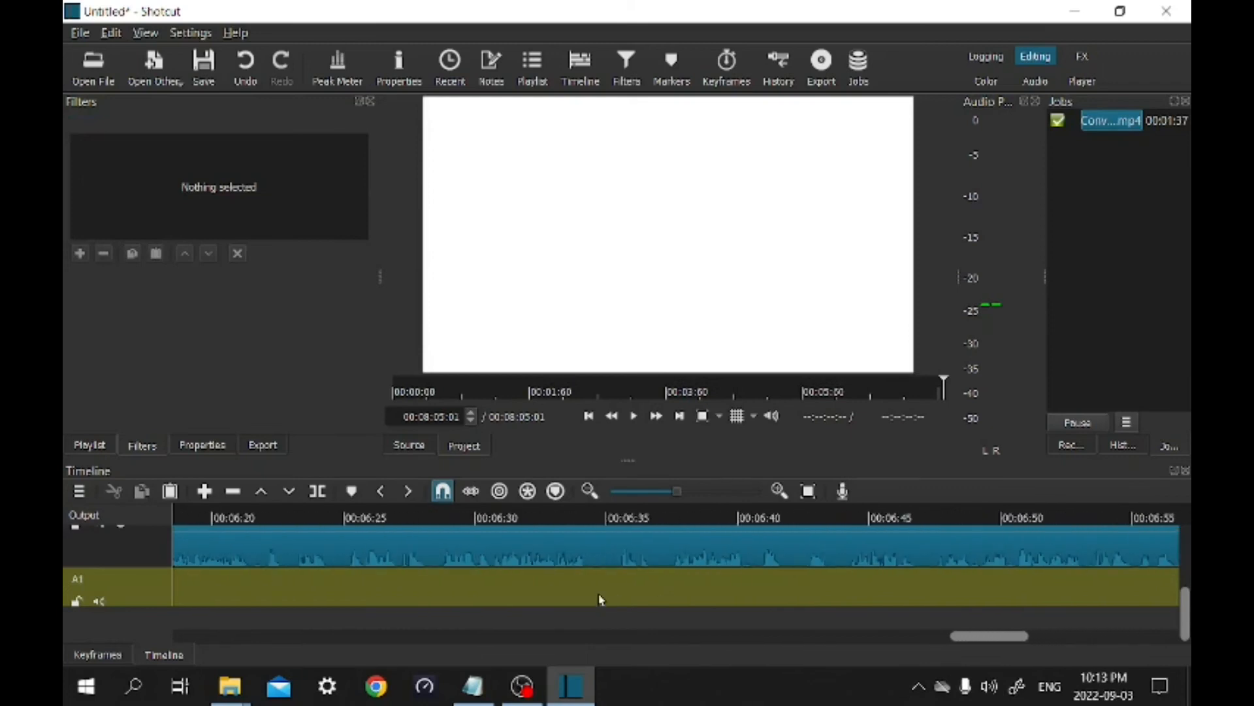
left_click_drag(993, 644, 234, 632)
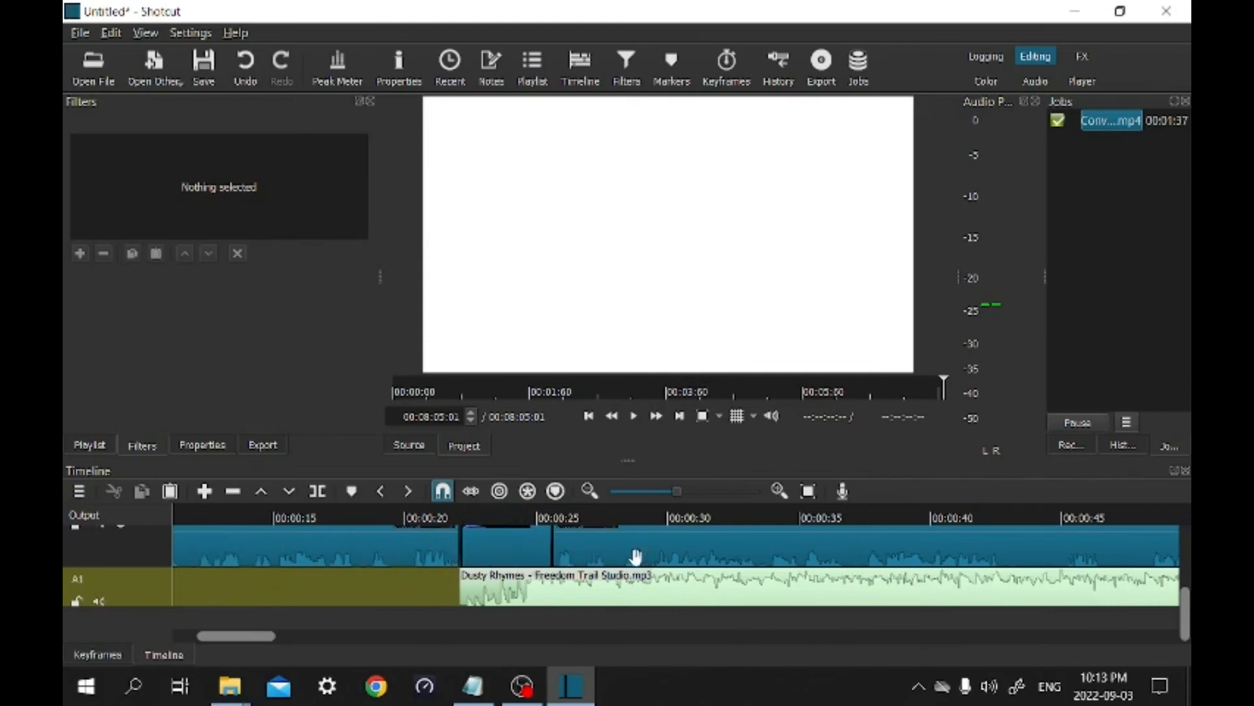
left_click(551, 516)
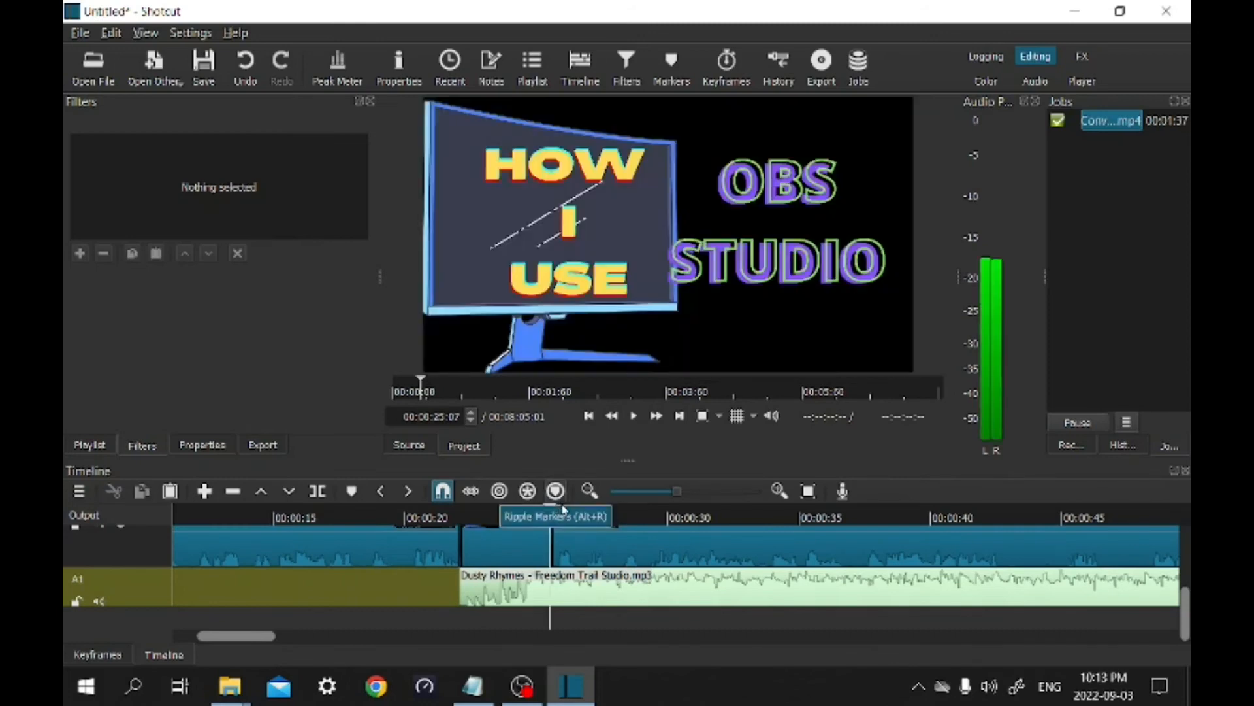
left_click(558, 494)
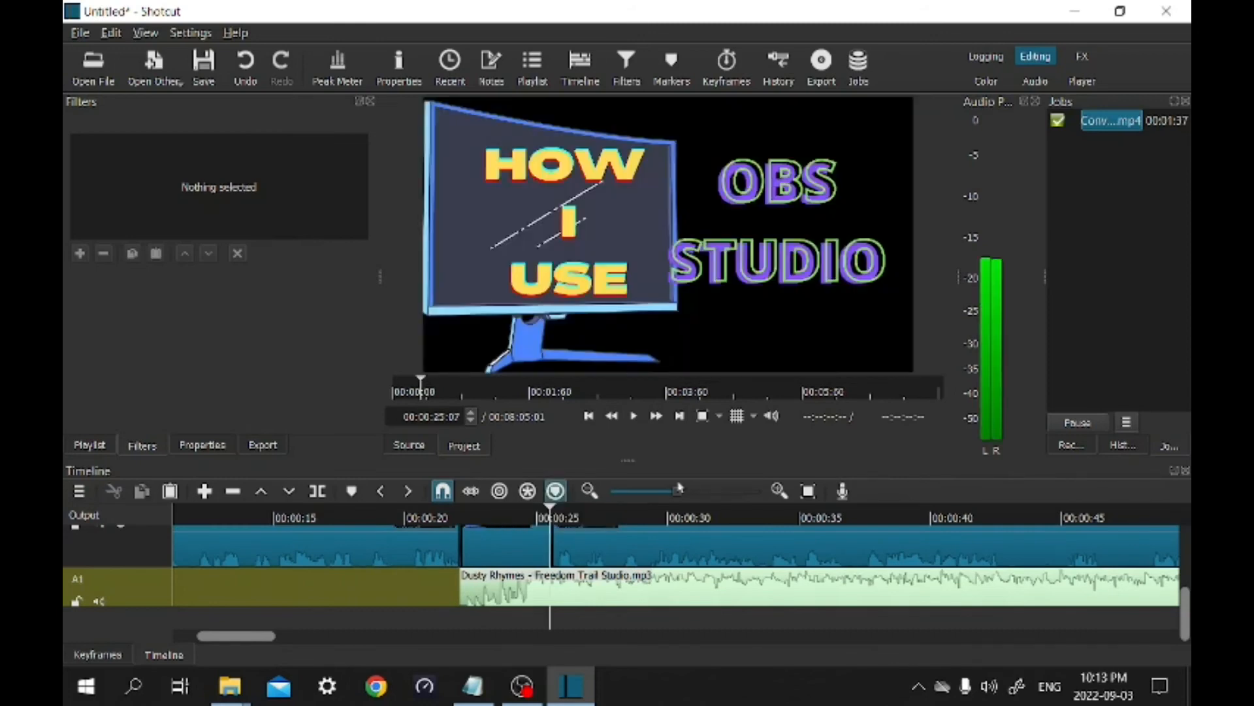
left_click(716, 491)
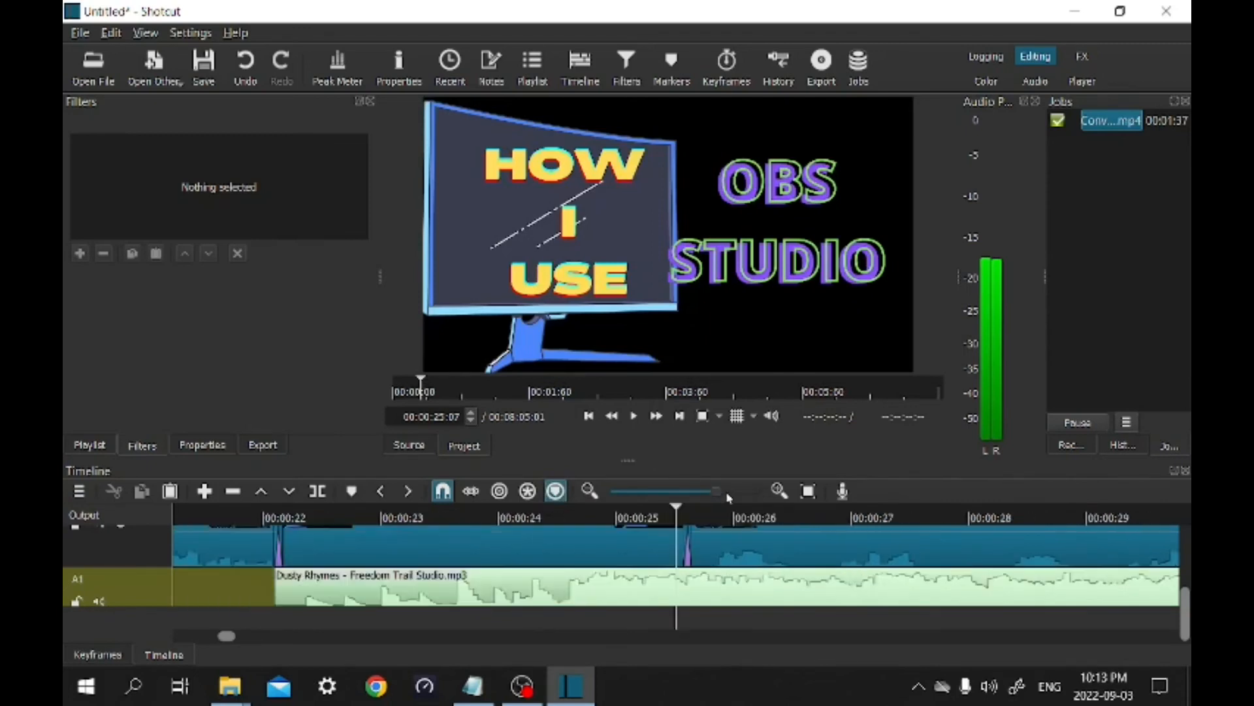
left_click(697, 515)
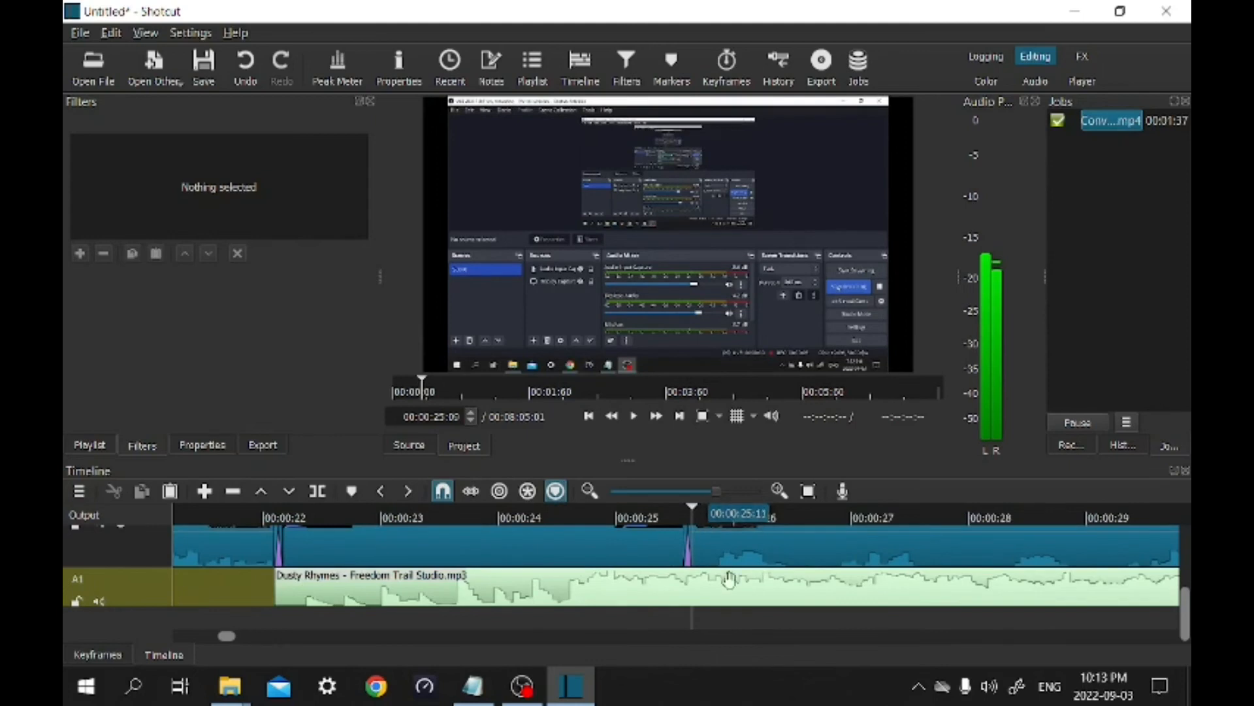
left_click(742, 601)
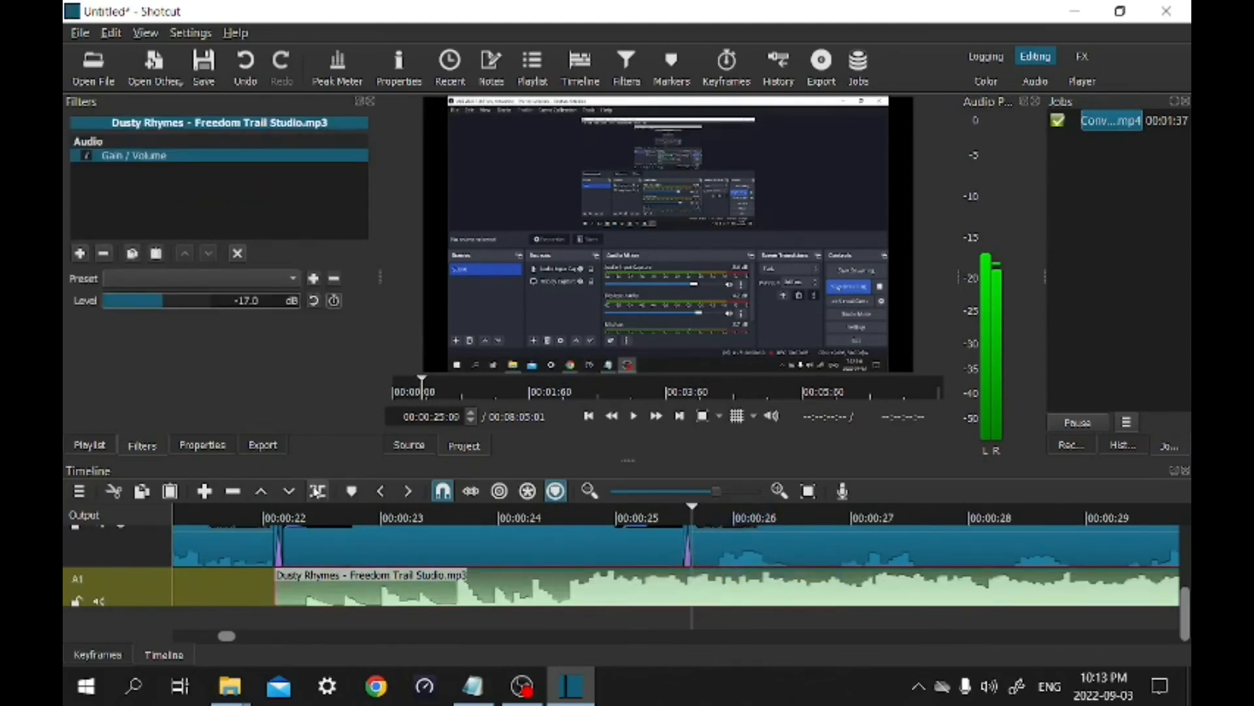
left_click(318, 491)
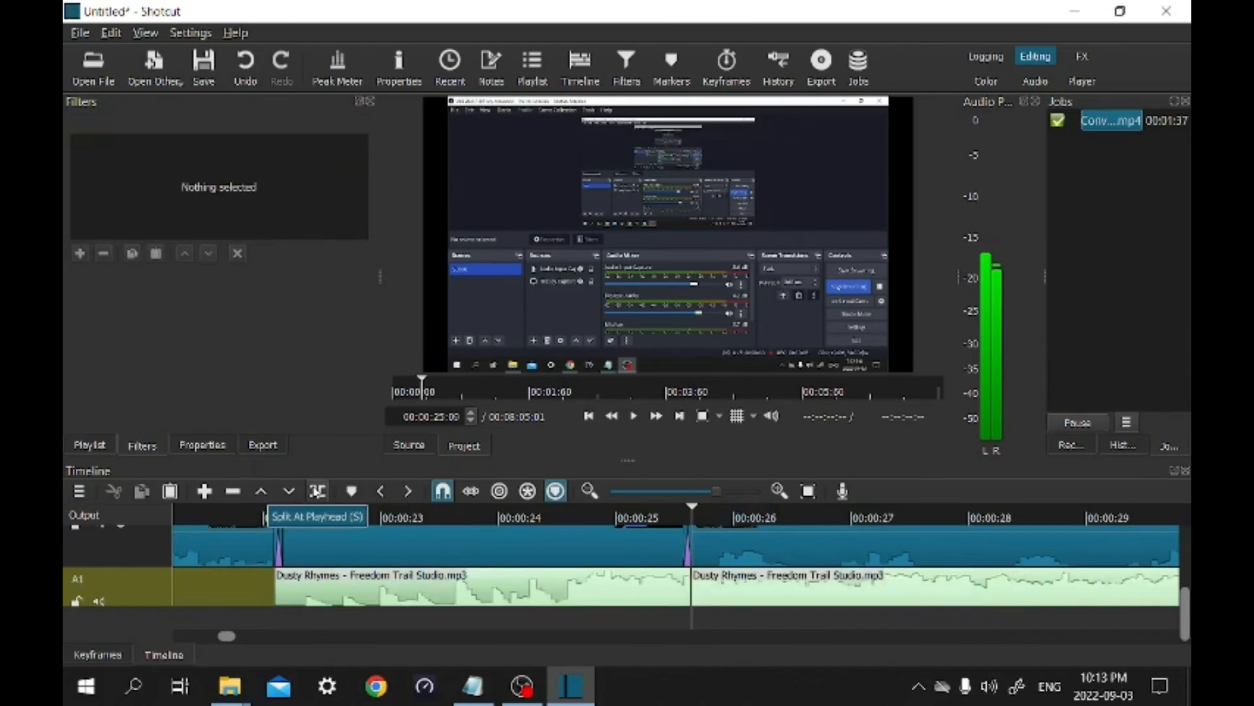
left_click(787, 599)
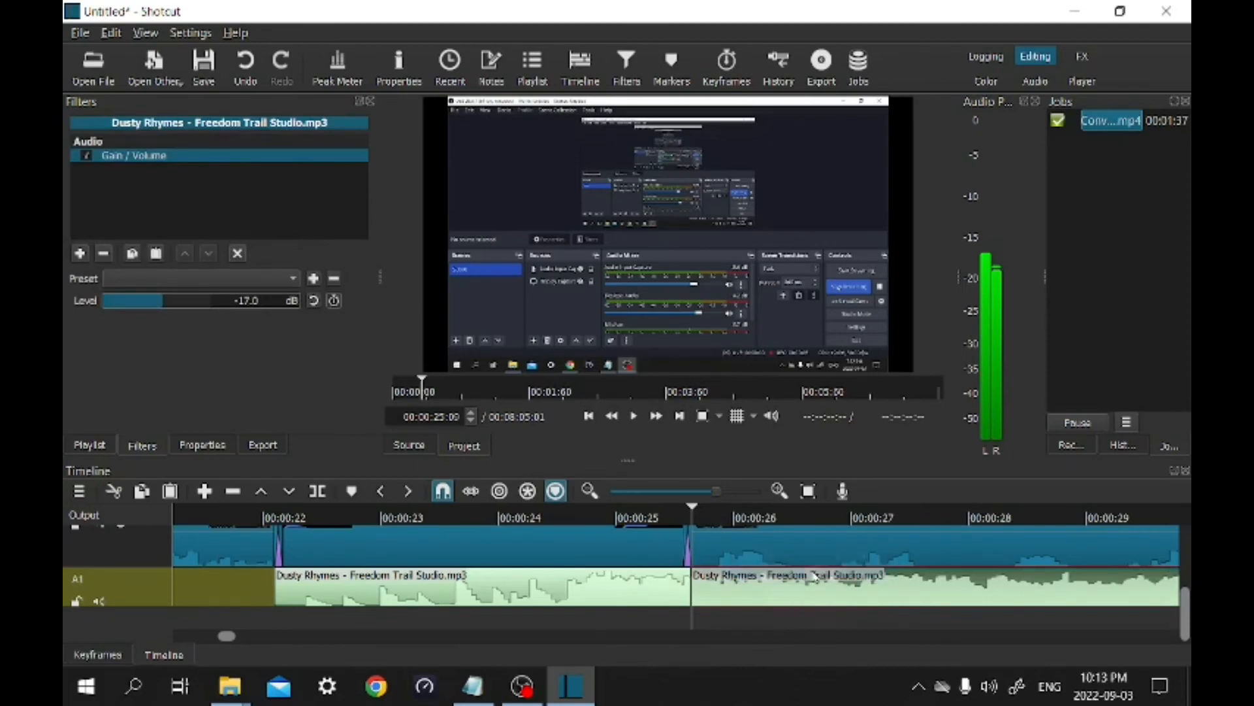
left_click(115, 491)
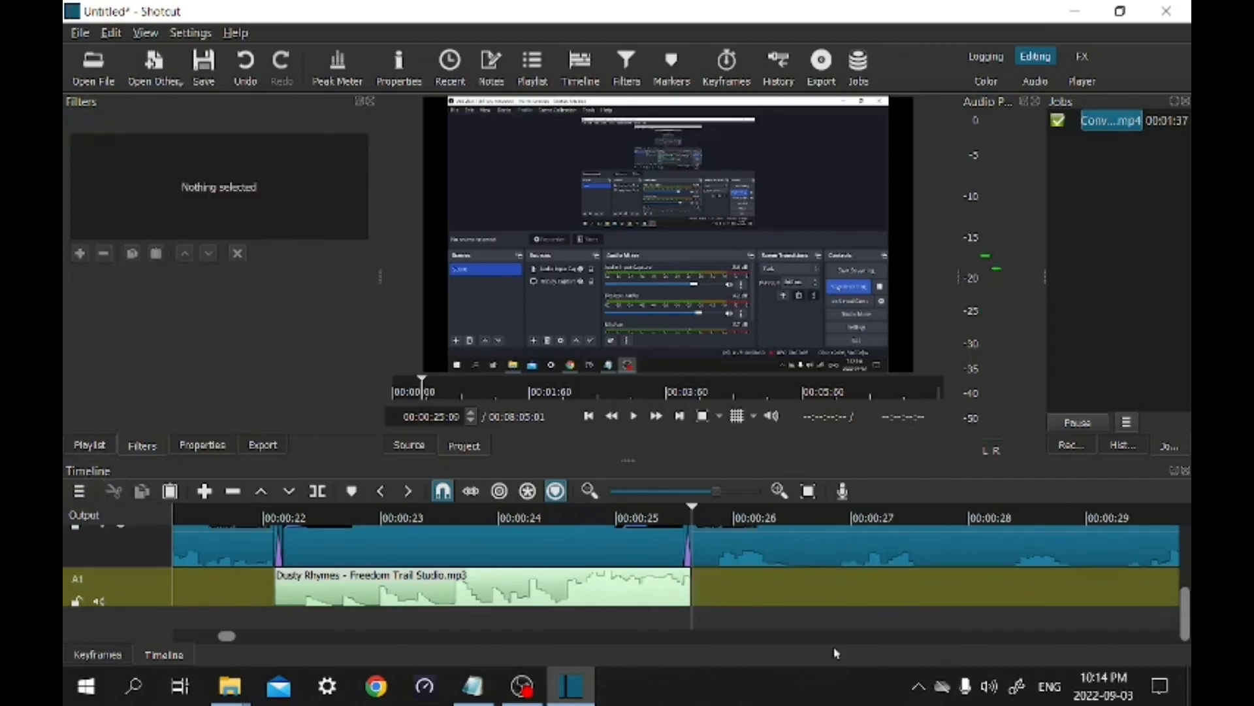
Step: Play the timeline from near its start until just past the title clip to check how the music fits
scroll(1041, 582, "right", 3)
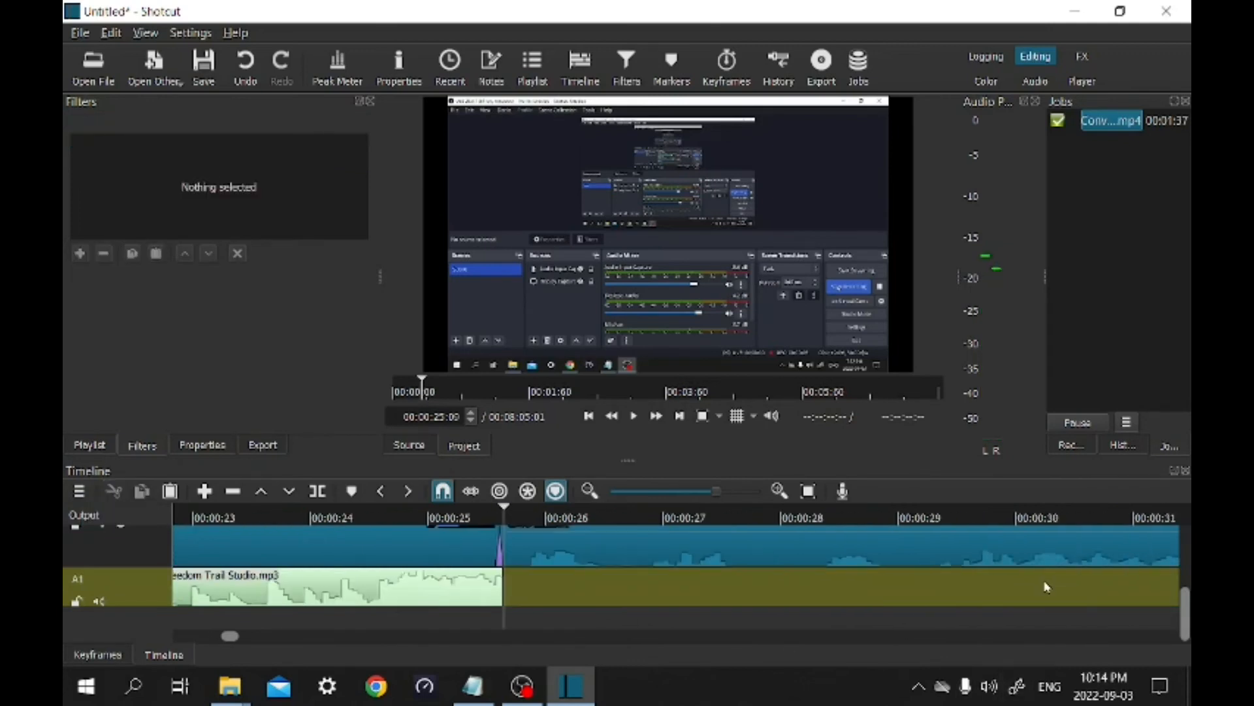
left_click(645, 492)
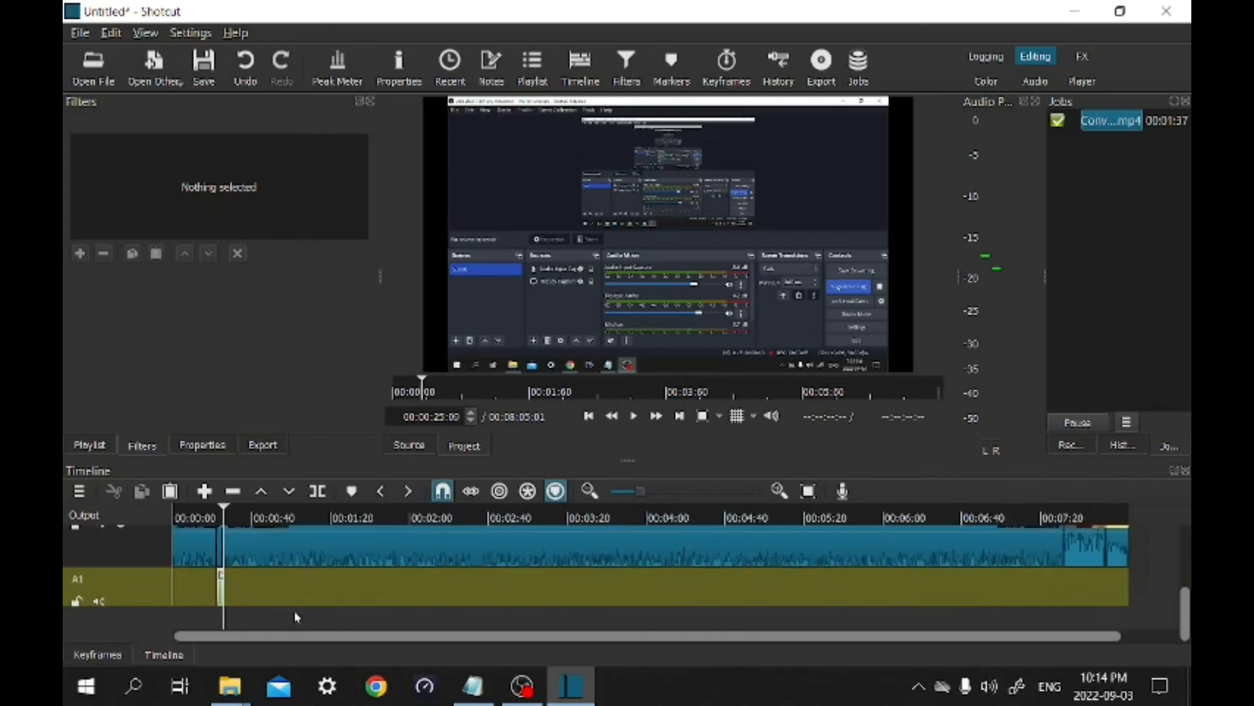
left_click(220, 591)
left_click(565, 596)
left_click(181, 515)
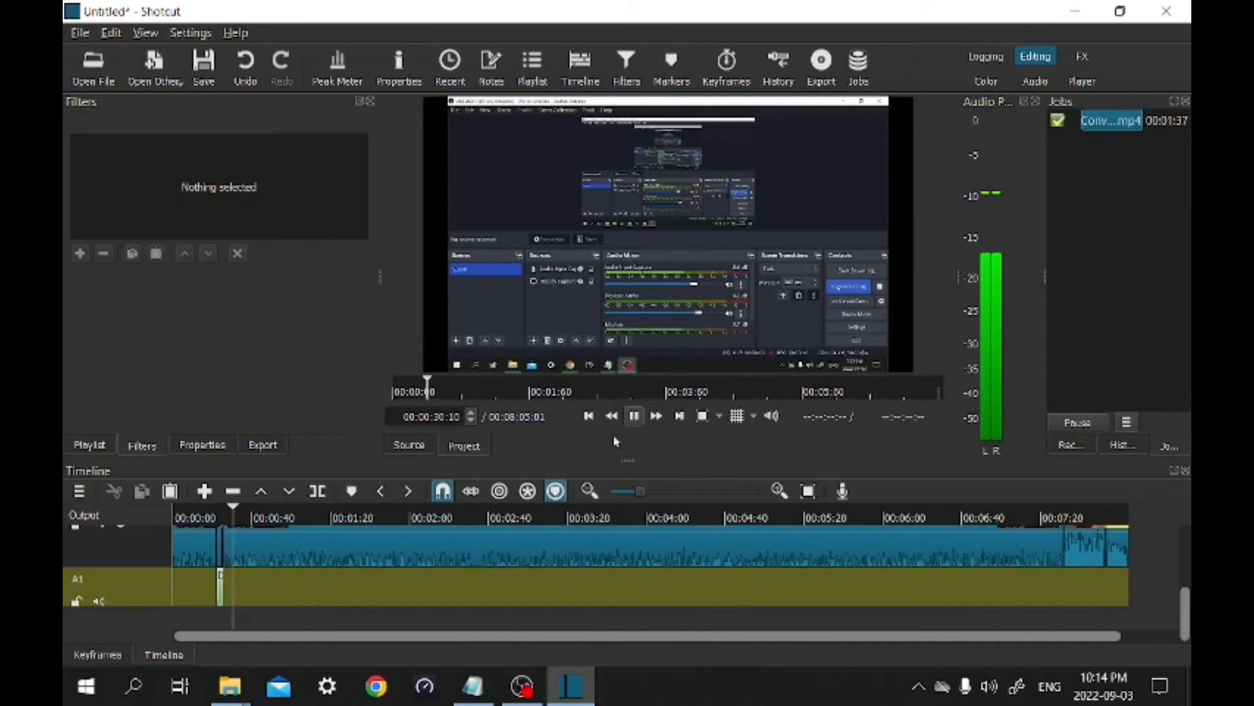
left_click(635, 416)
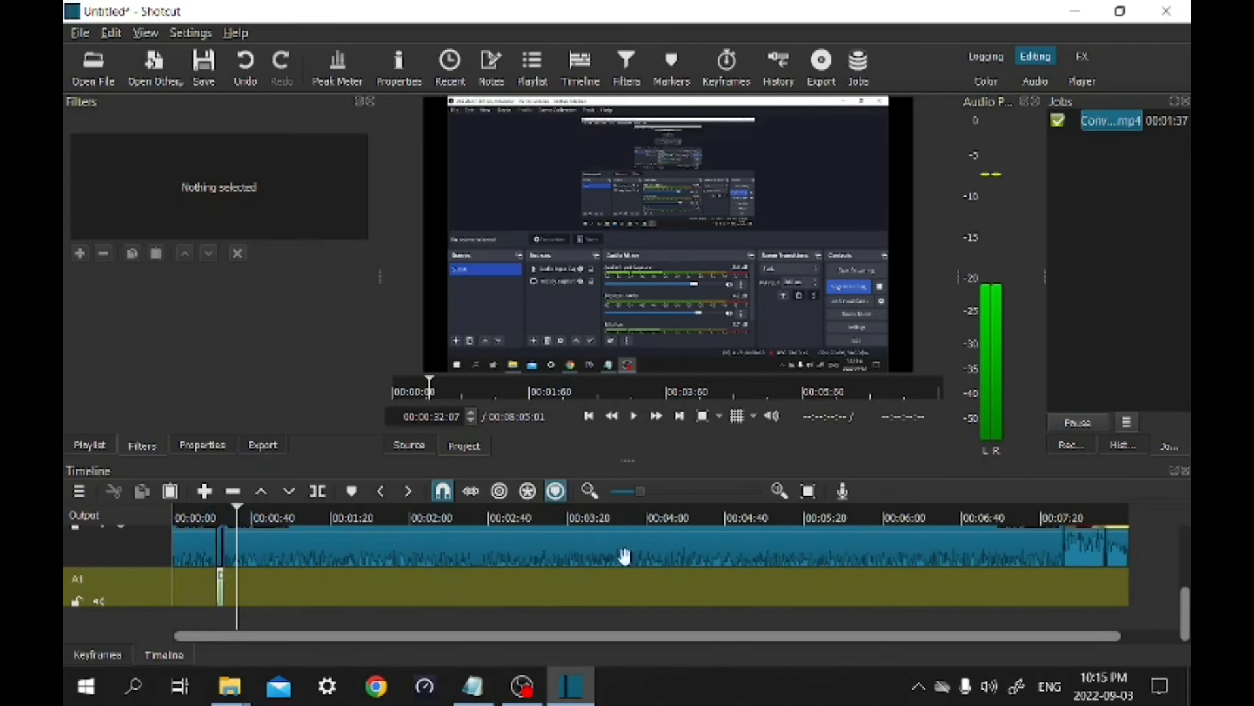
Step: Export the timeline with the YouTube preset as an mp4 named OBS STUDIO FINSHED in the VIDEO EDITING folder
left_click_drag(1185, 624, 1187, 544)
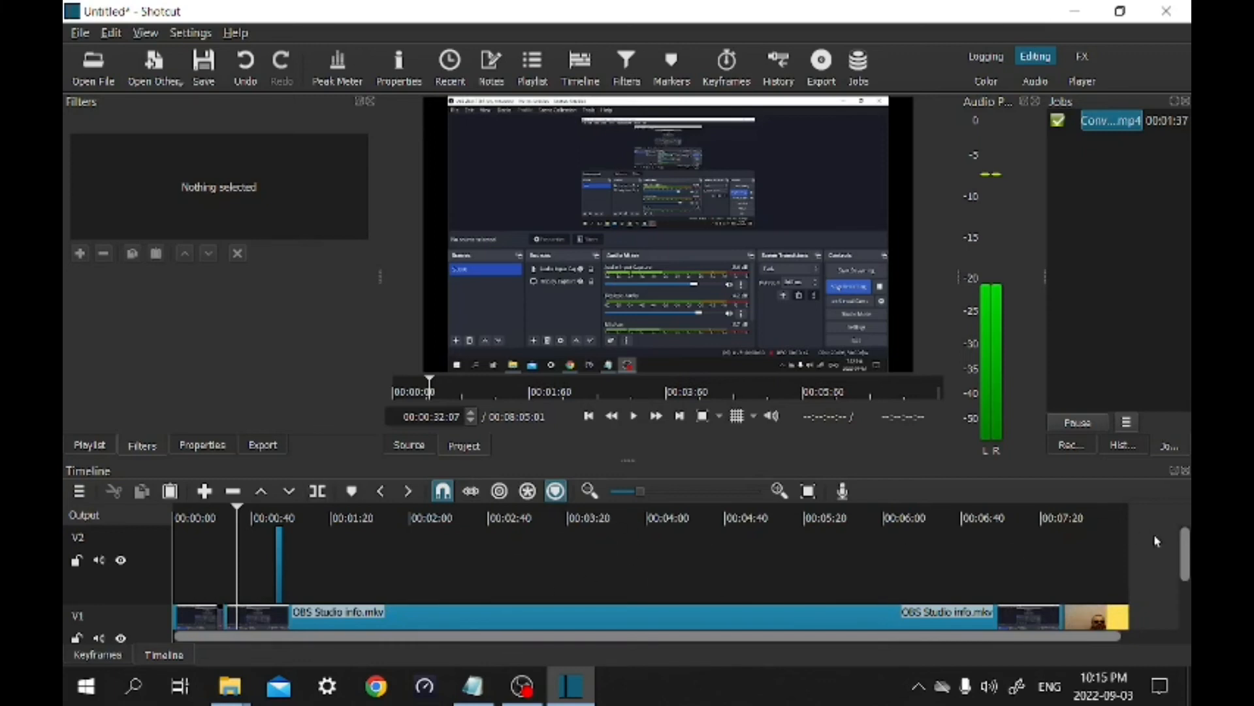
left_click(263, 447)
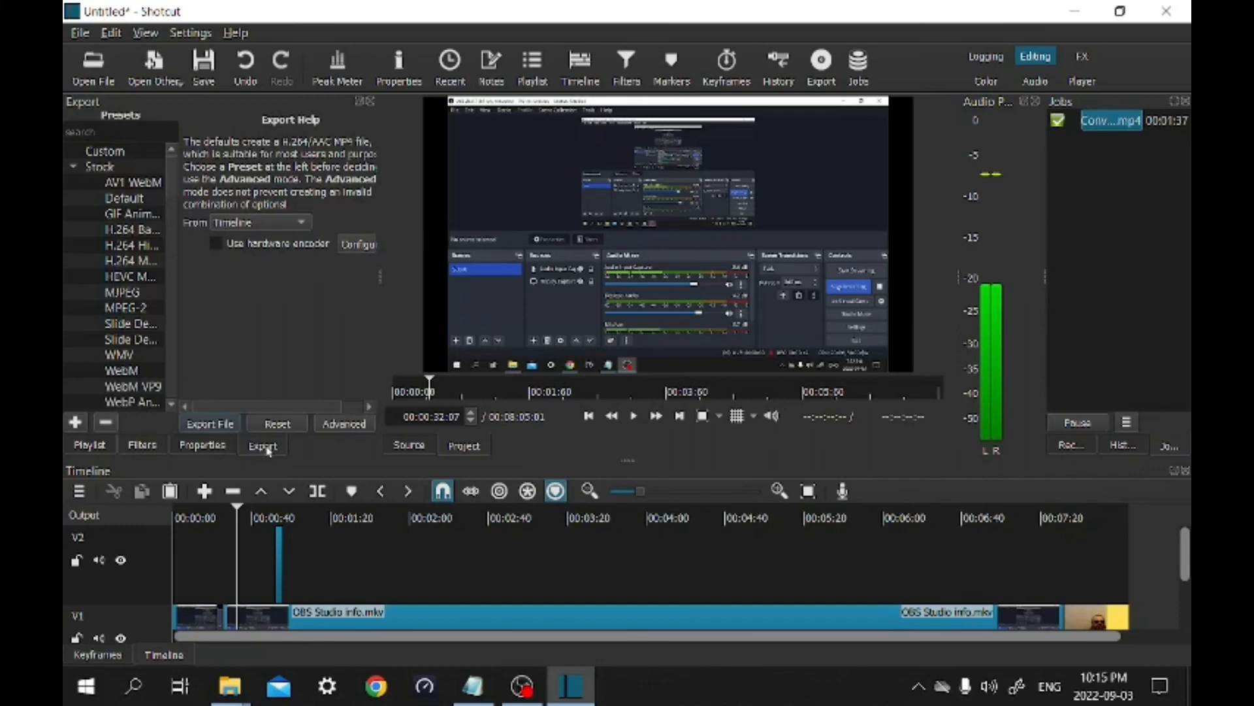
scroll(149, 330, "down", 1)
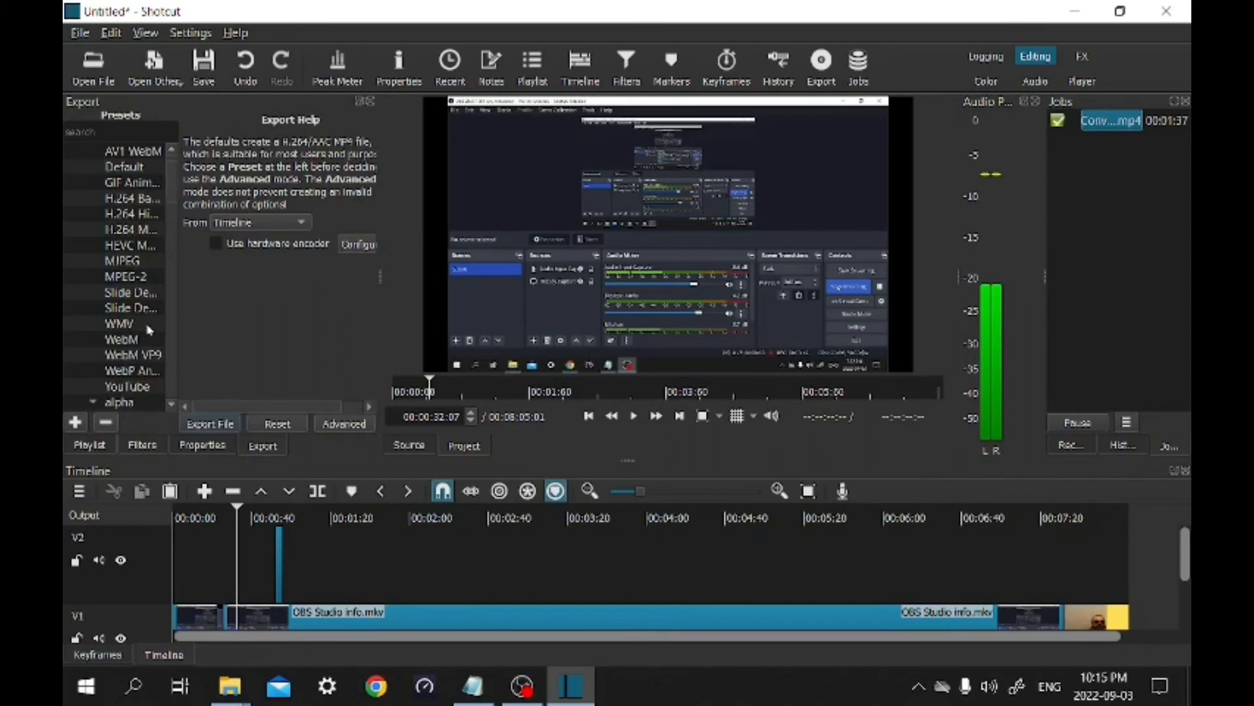
left_click(144, 388)
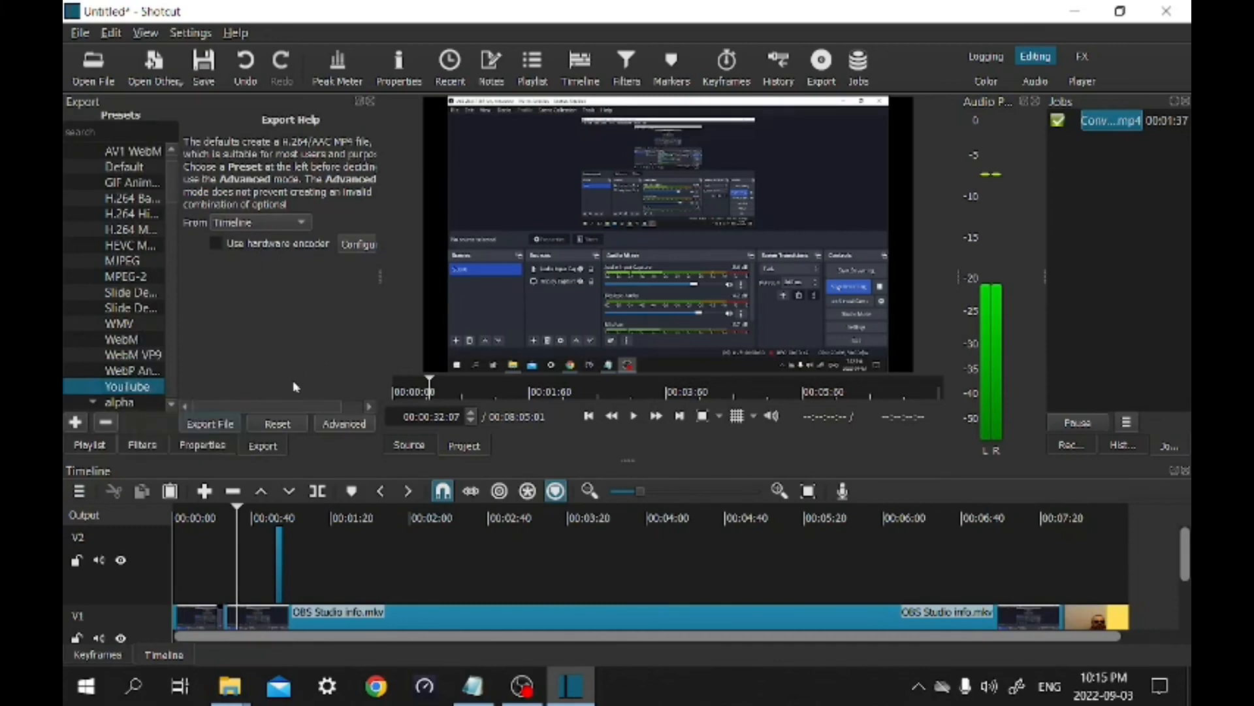
left_click(208, 425)
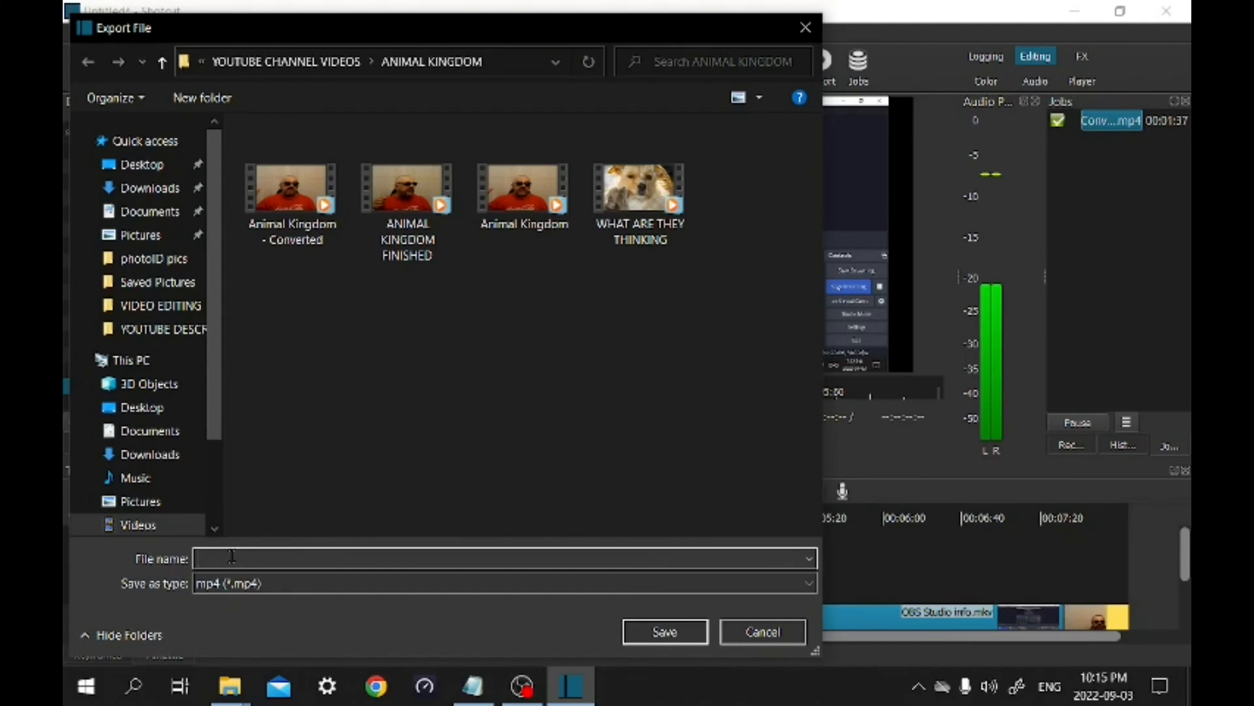
type("OBS STUDIO FINSHED")
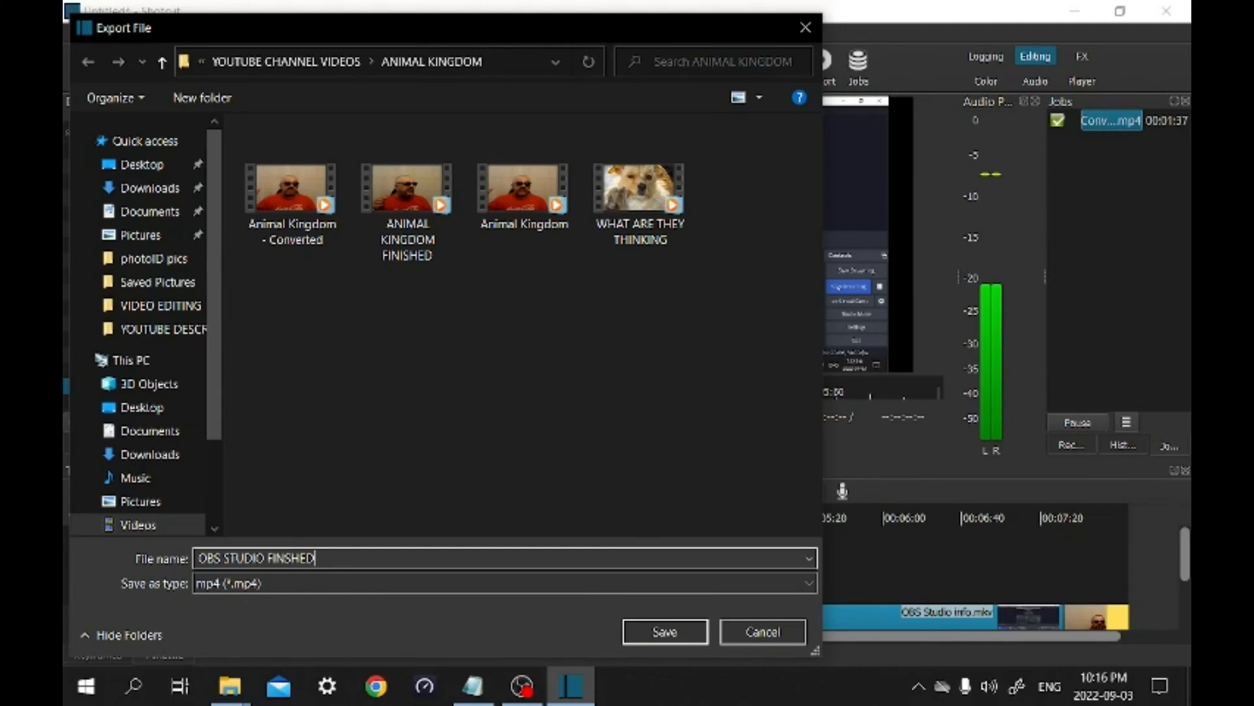
left_click(160, 305)
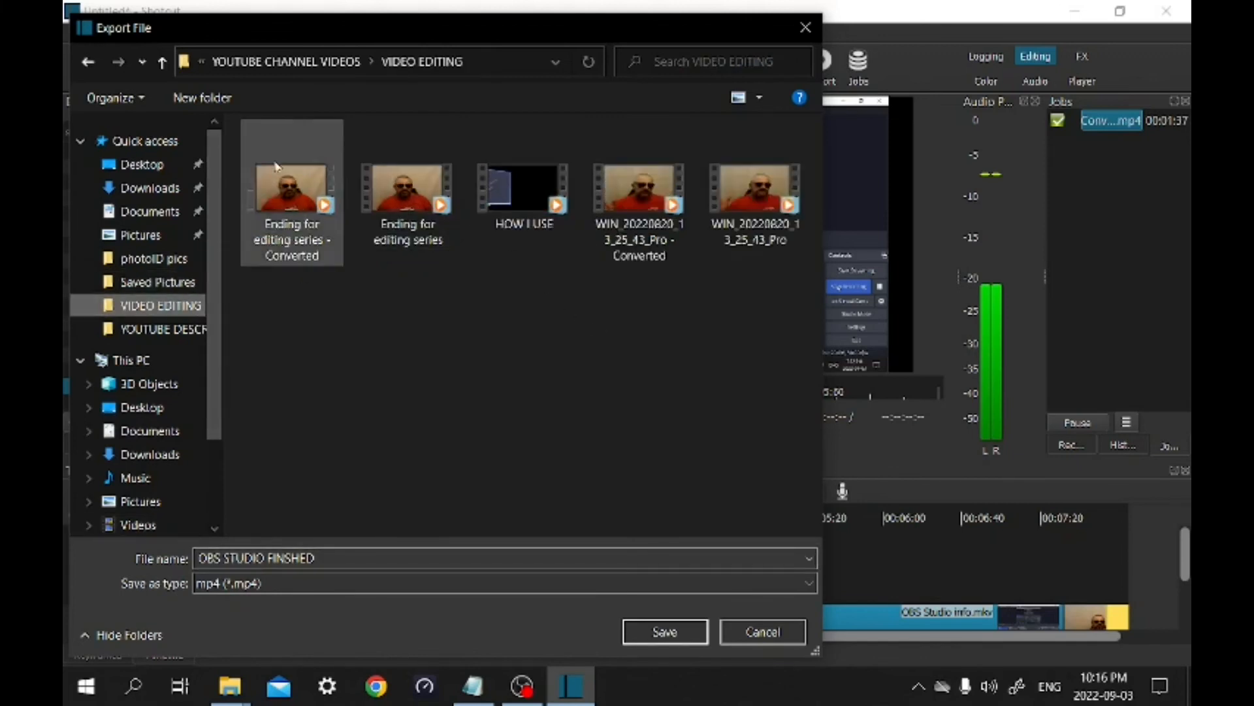
left_click(668, 632)
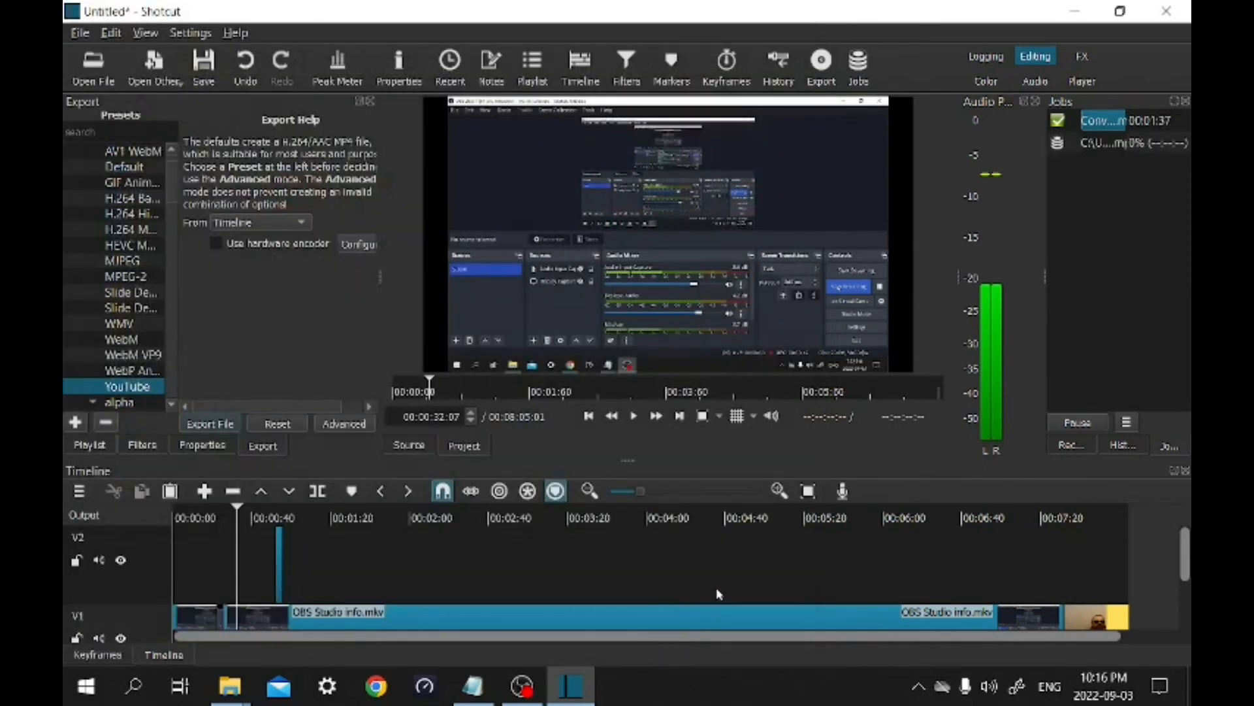
Step: Switch to OBS Studio, pause the screen recording, and return to Shotcut
left_click(523, 686)
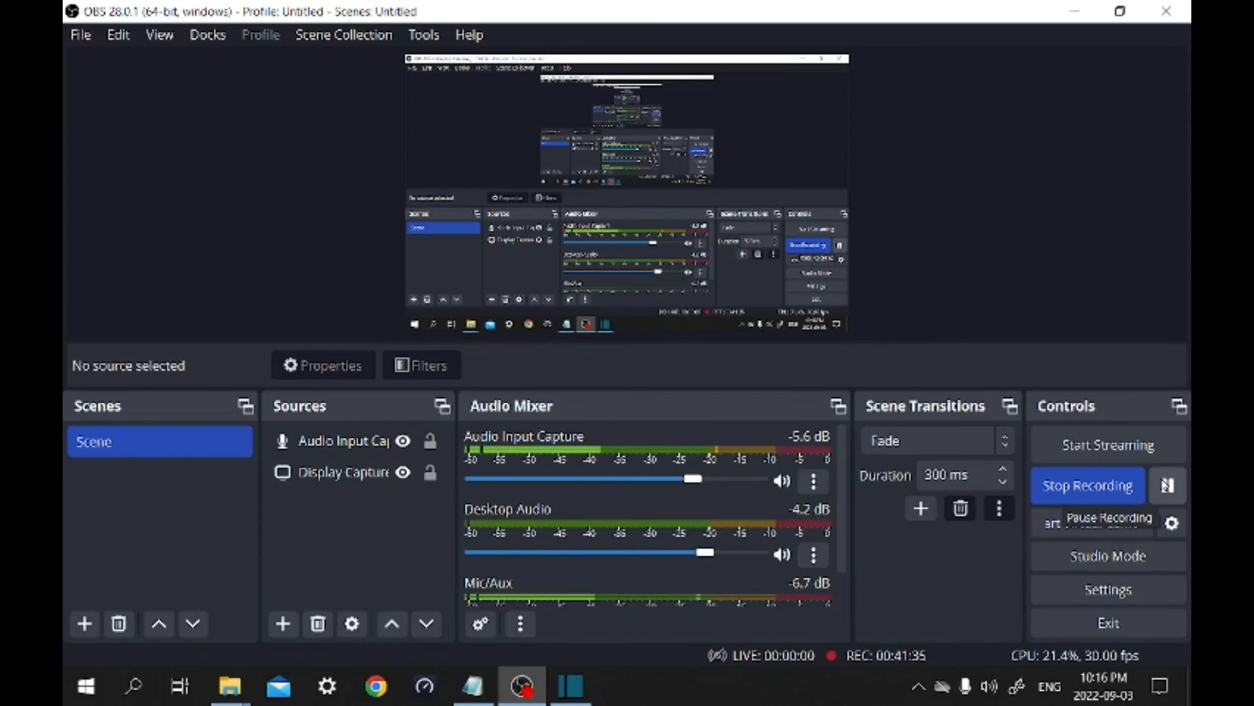
left_click(1168, 486)
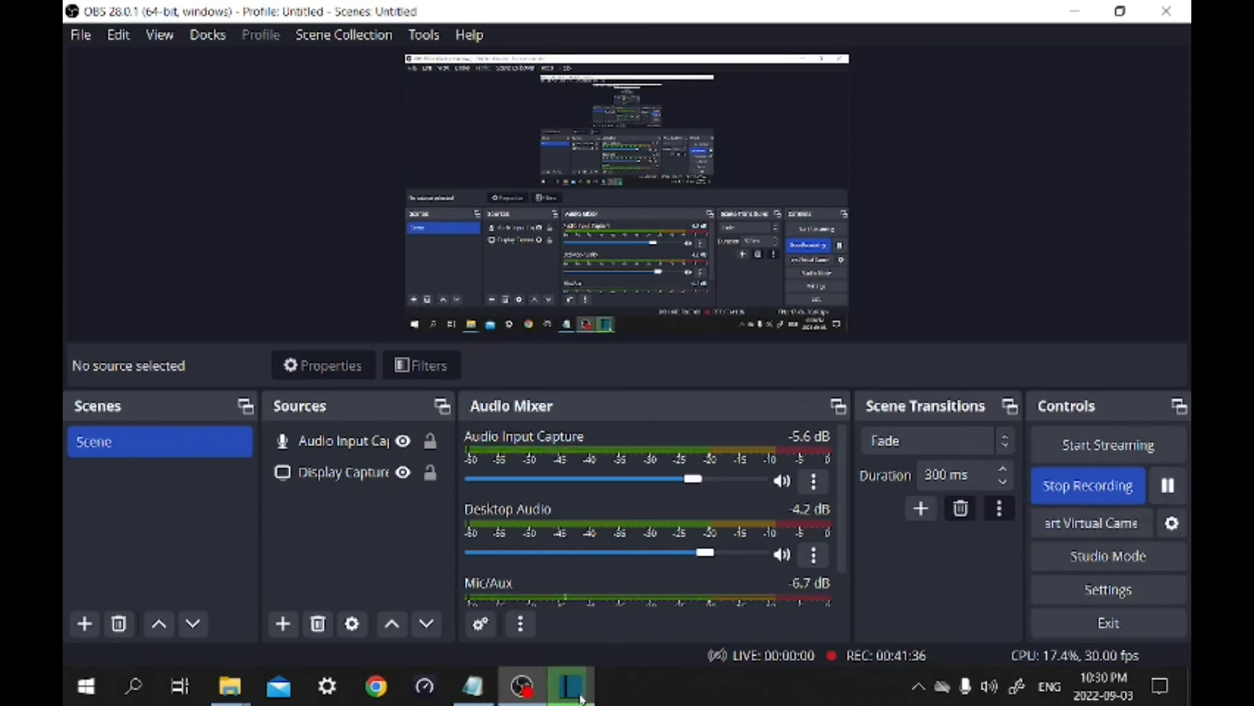
left_click(571, 686)
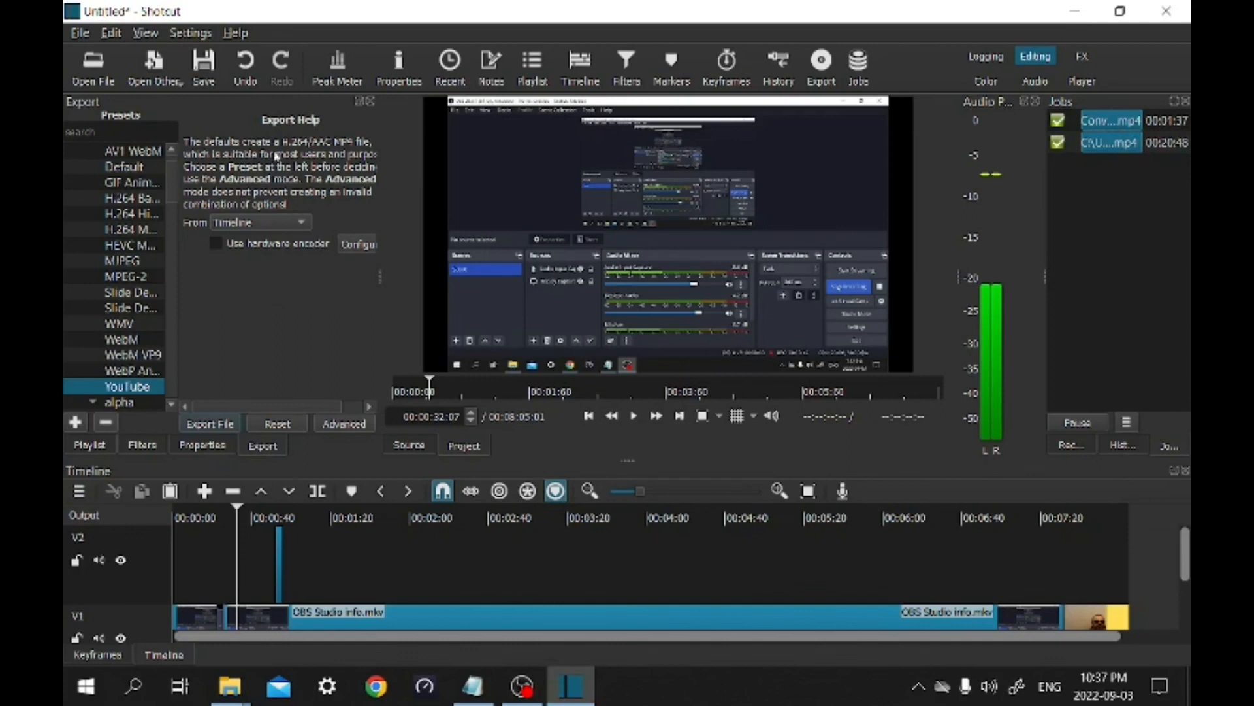
Step: Close Shotcut and save the modified project as OBSSTUDIO FINISHED in the VIDEO EDITING folder
left_click(1169, 9)
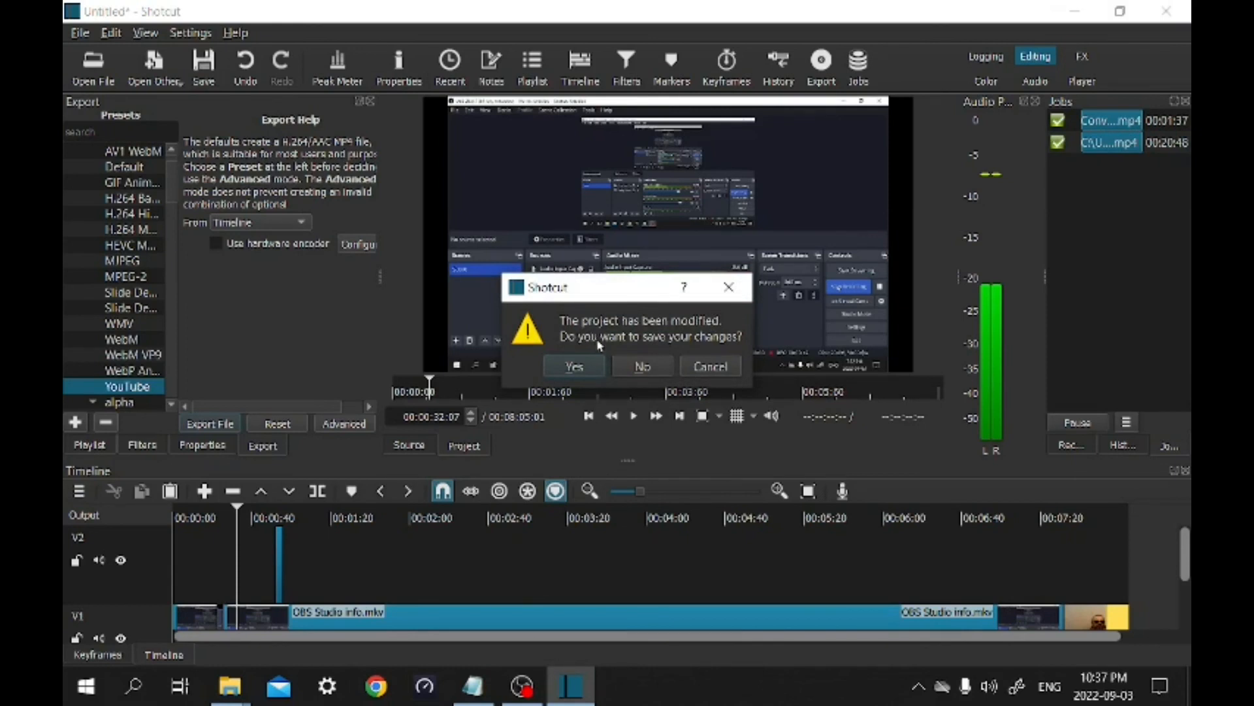
left_click(567, 366)
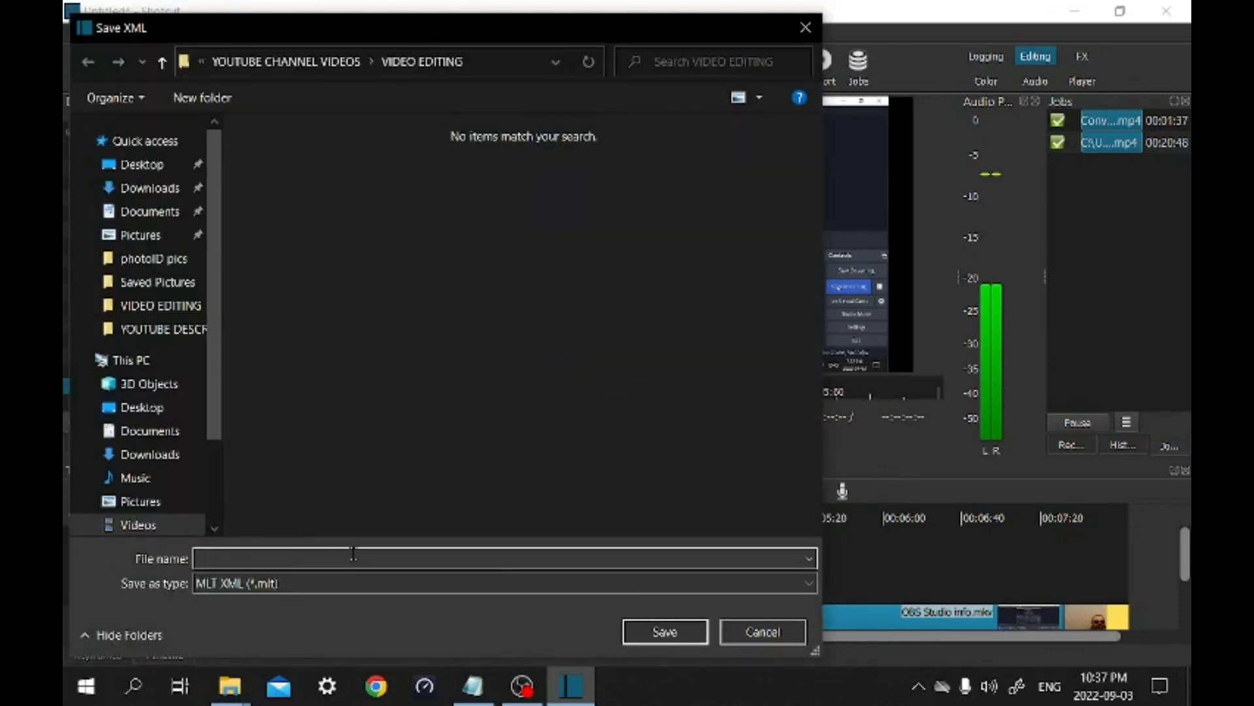
type("OBS")
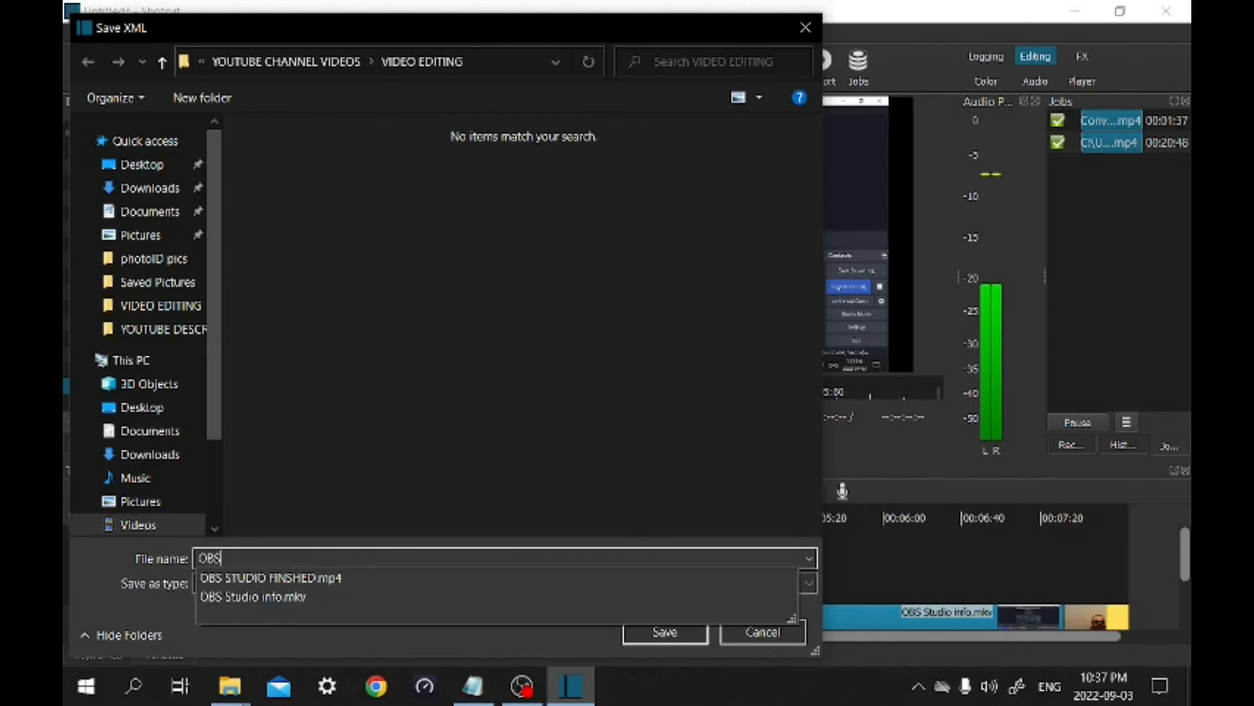
type("STUDIO ")
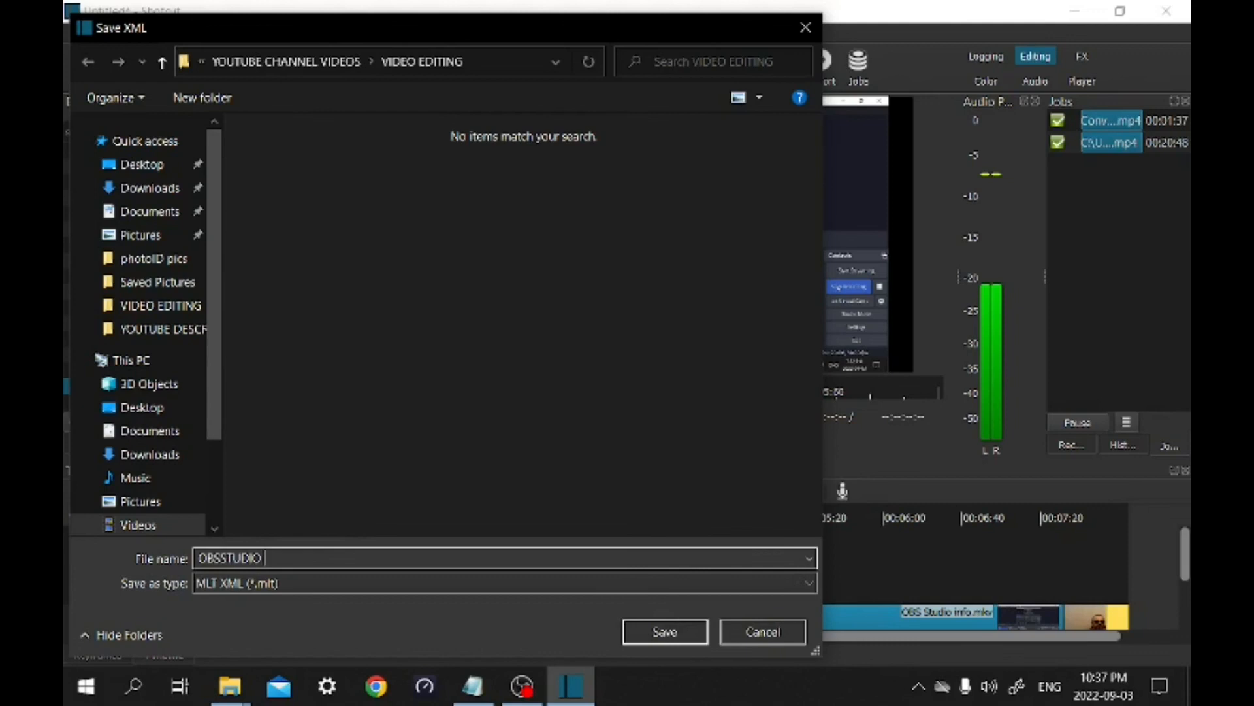
type("FINISHED")
key("Return")
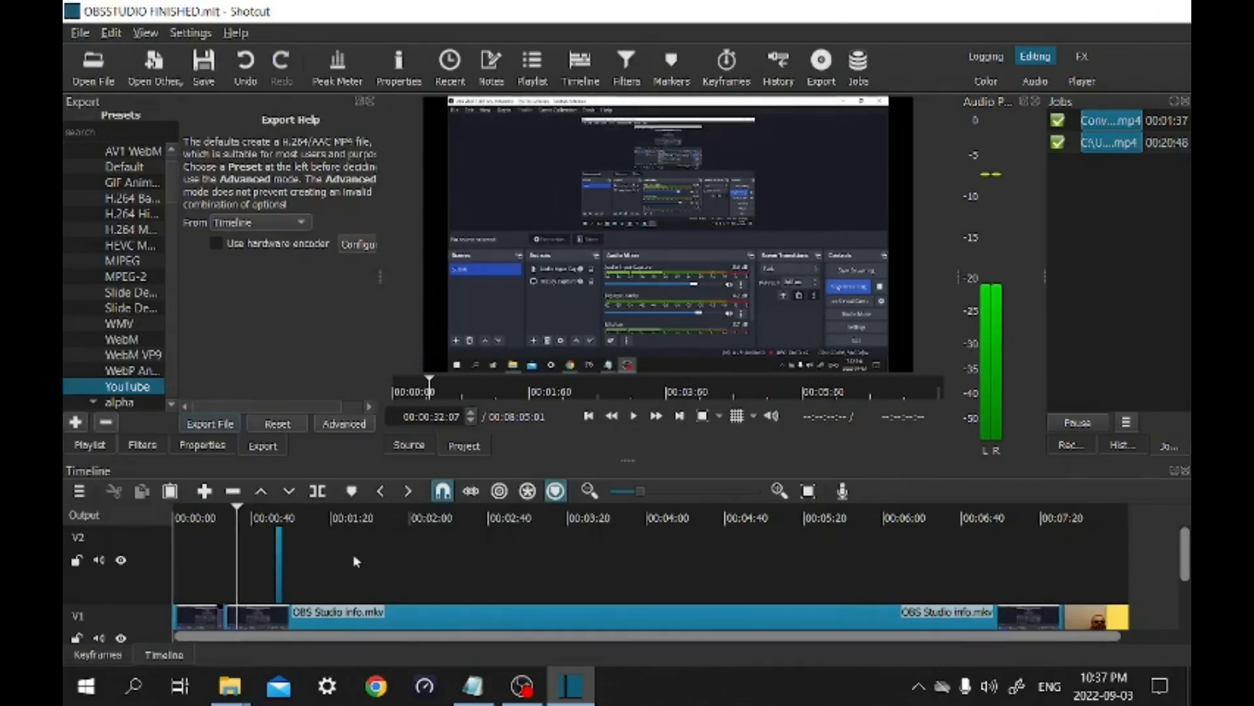